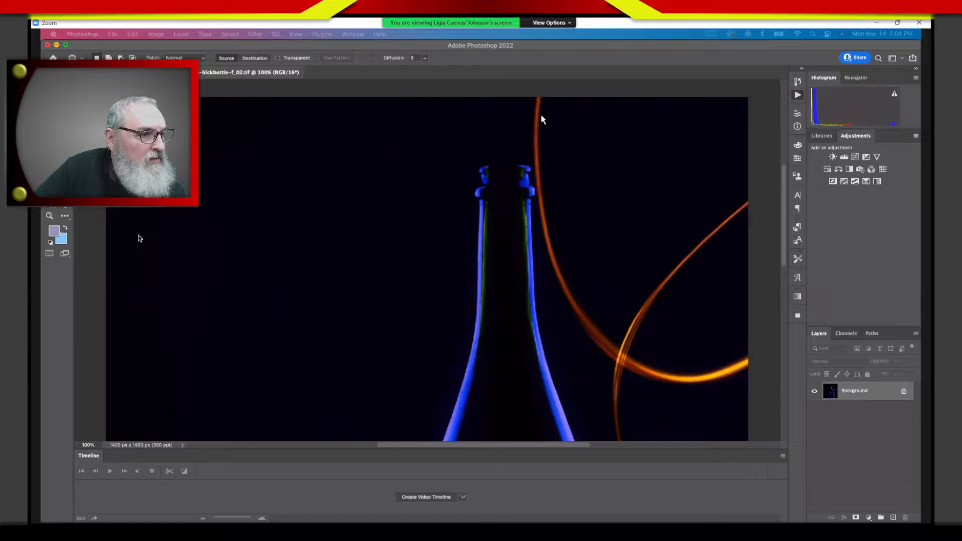
- Examine the bottle neck, its blue rim light and the nearby orange light trails at 100% magnification
scroll(395, 260, "down", 1)
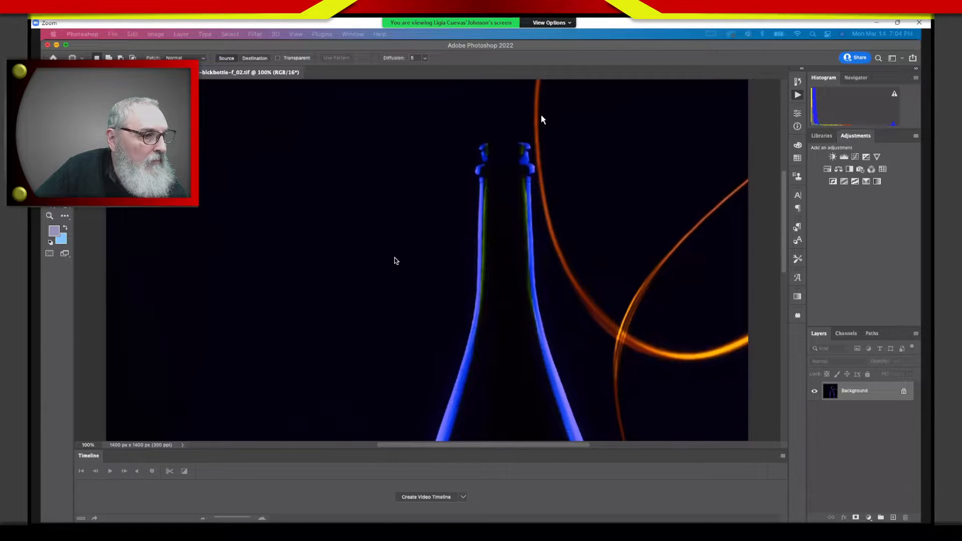
scroll(395, 262, "up", 10)
scroll(395, 264, "down", 20)
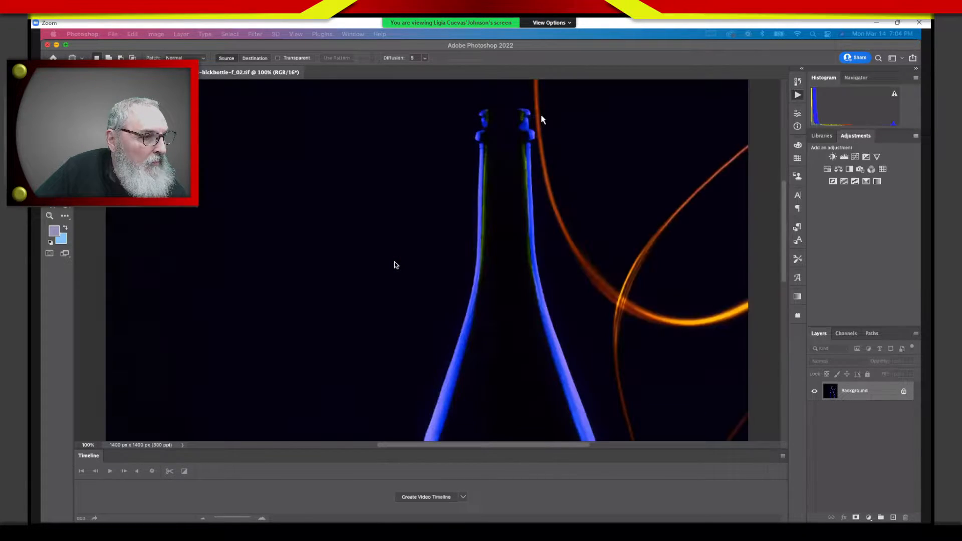
scroll(395, 264, "up", 20)
scroll(396, 264, "down", 10)
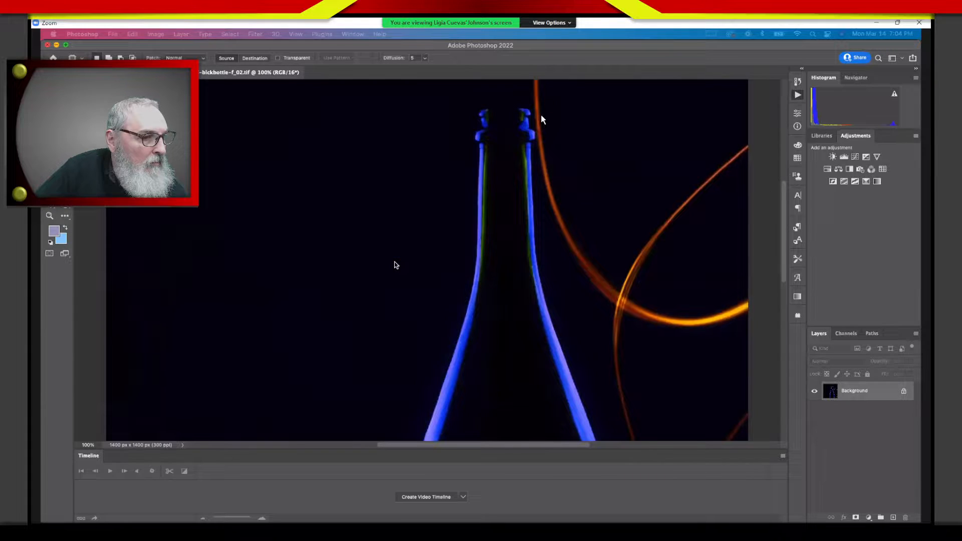
scroll(394, 264, "right", 2)
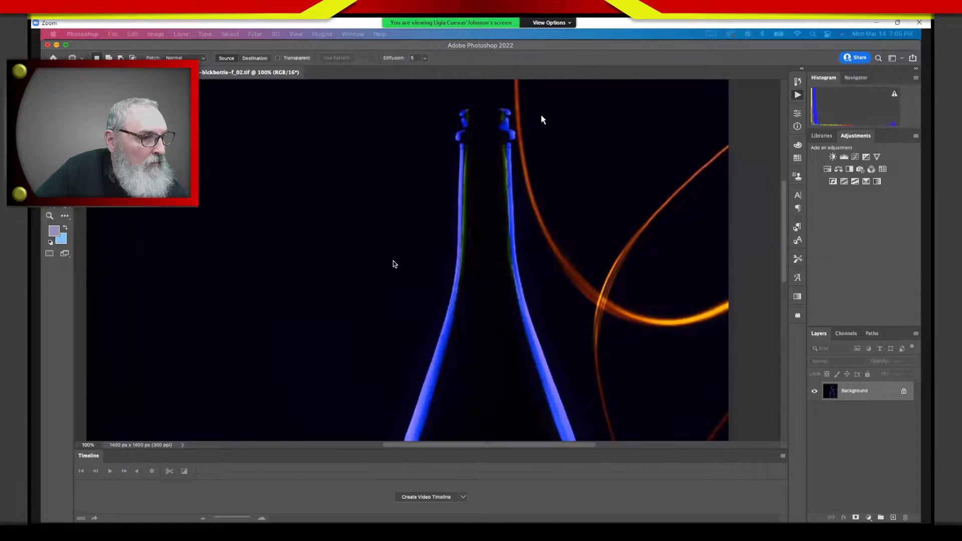
scroll(393, 265, "down", 2)
scroll(394, 263, "up", 3)
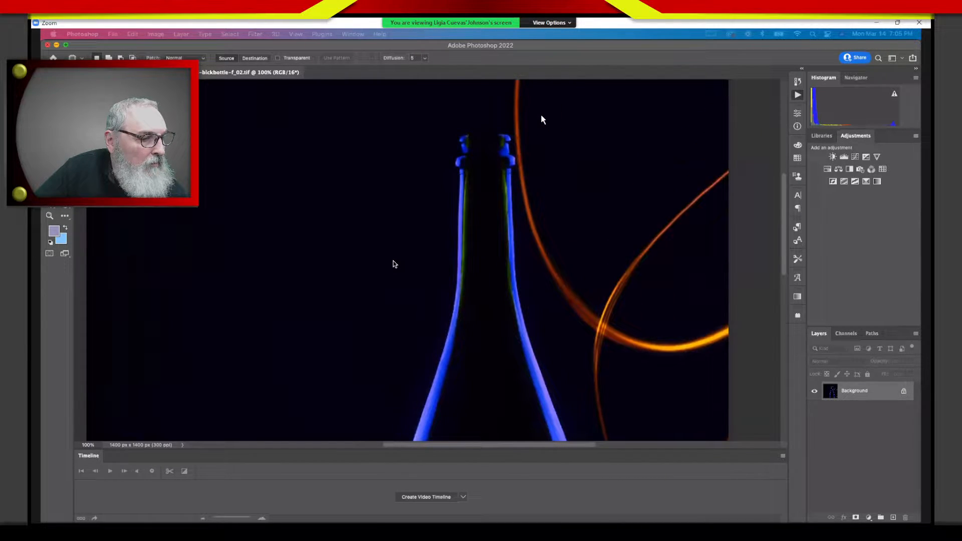
scroll(393, 264, "up", 2)
scroll(393, 264, "down", 3)
scroll(393, 264, "up", 3)
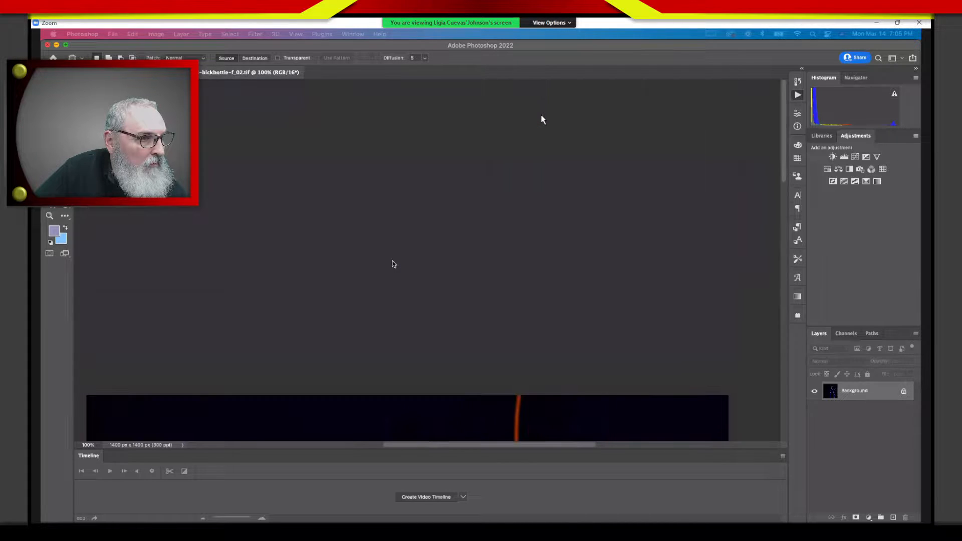
scroll(394, 264, "down", 4)
scroll(394, 264, "up", 3)
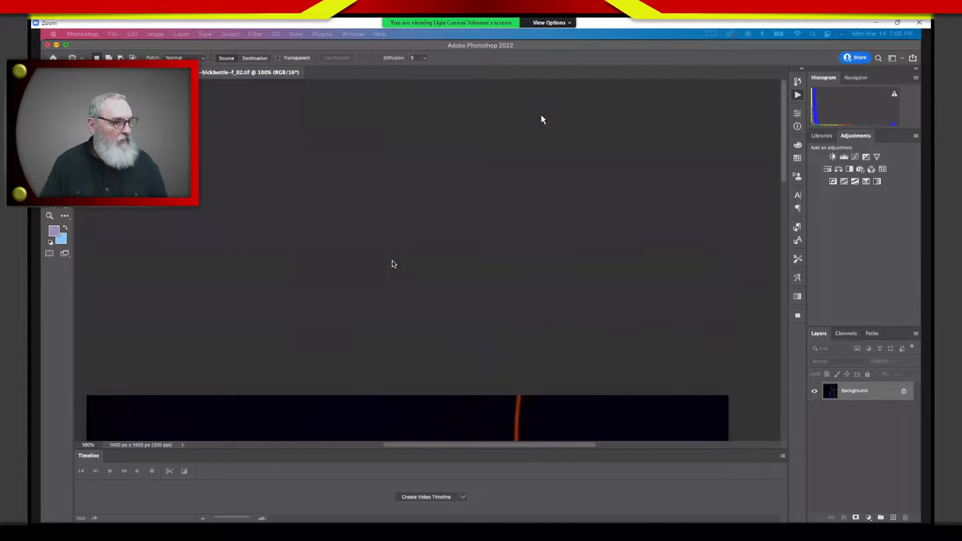
scroll(394, 264, "down", 4)
scroll(393, 263, "up", 2)
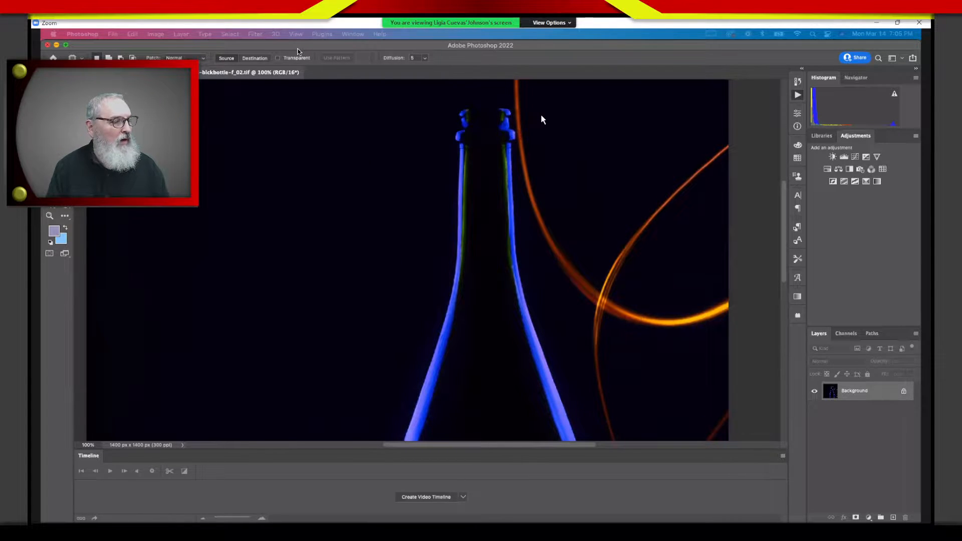
- Dab the dark background beside the bottle neck with the Spot Healing Brush in Content-Aware mode, sampling all layers
left_click(287, 124)
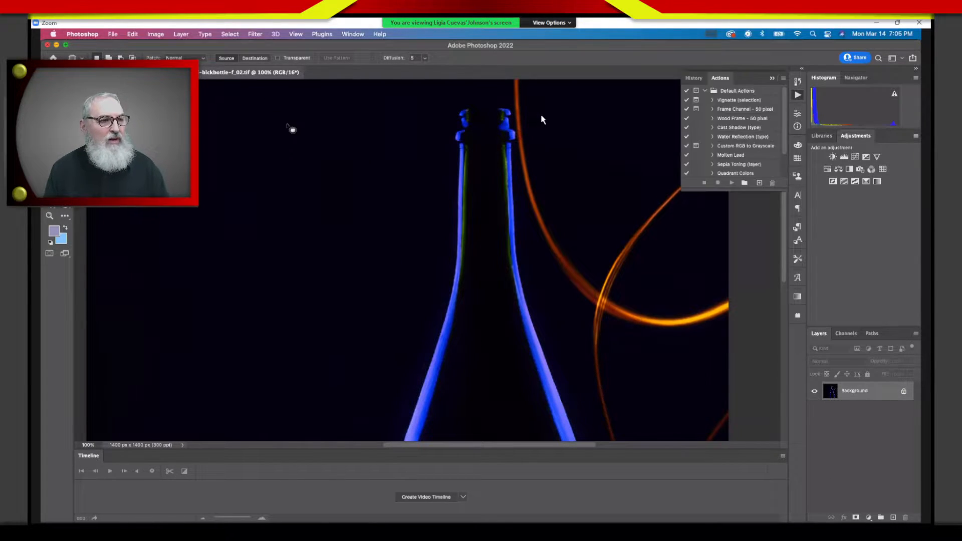
key("z")
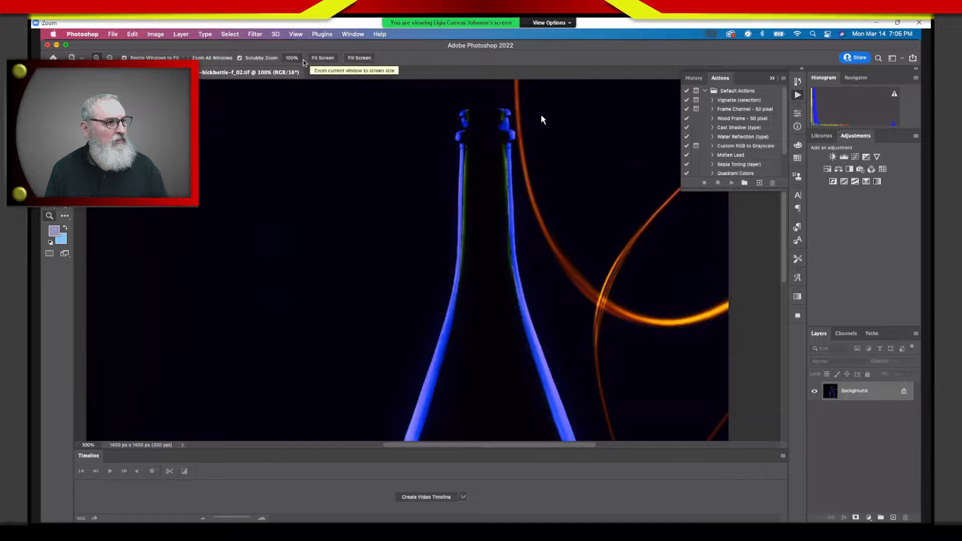
left_click(317, 59)
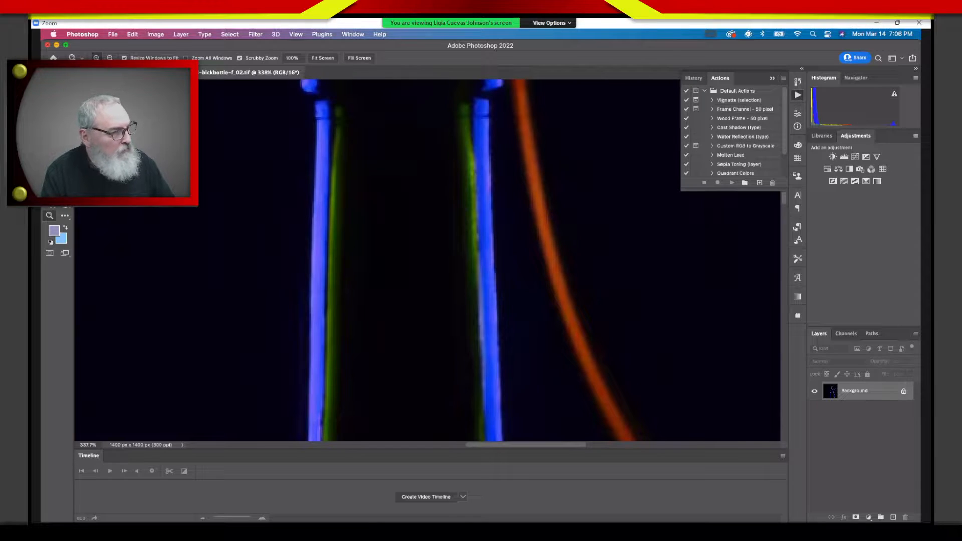
left_click(64, 123)
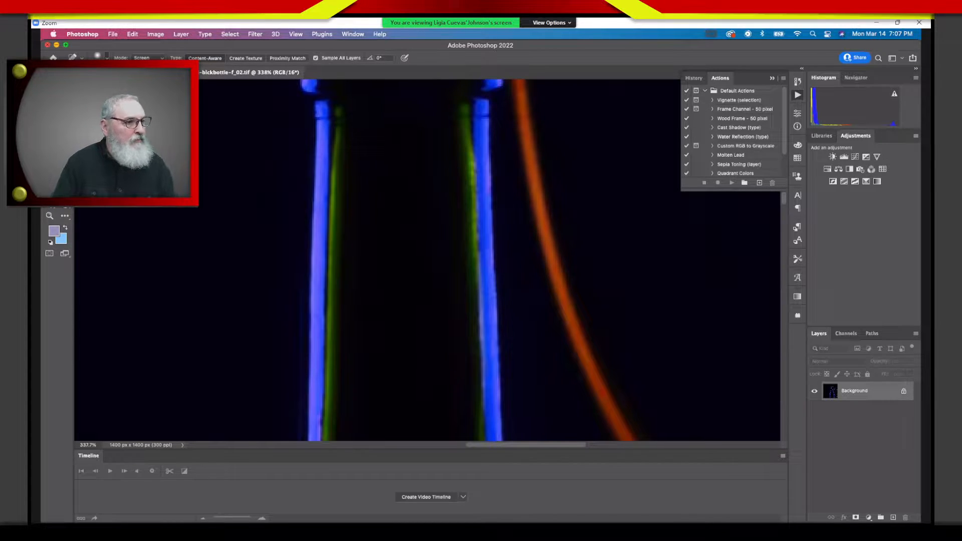
left_click(215, 135)
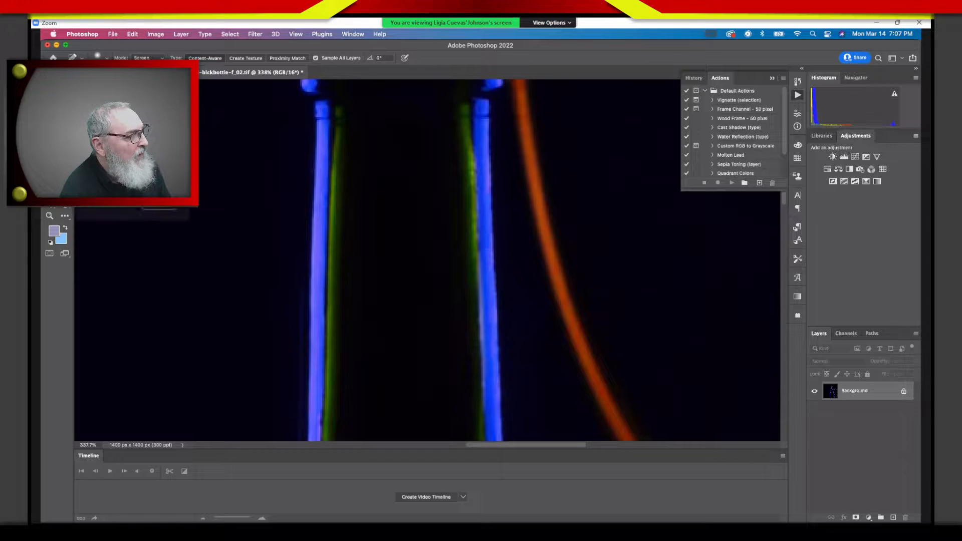
- Clone dark glass from inside the neck over the upper green reflection along its left edge, using the Clone Stamp at 100% opacity
left_click(64, 142)
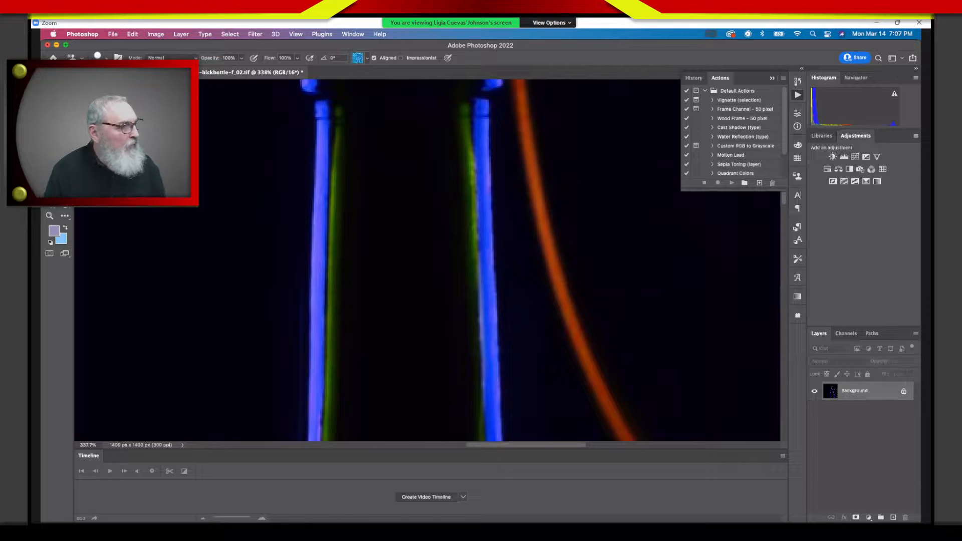
key("shift+s")
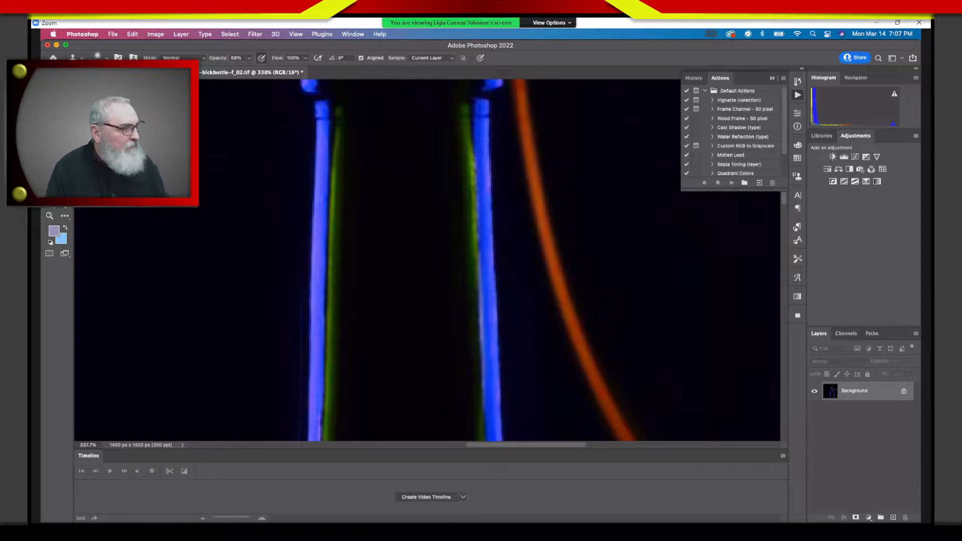
left_click(106, 58)
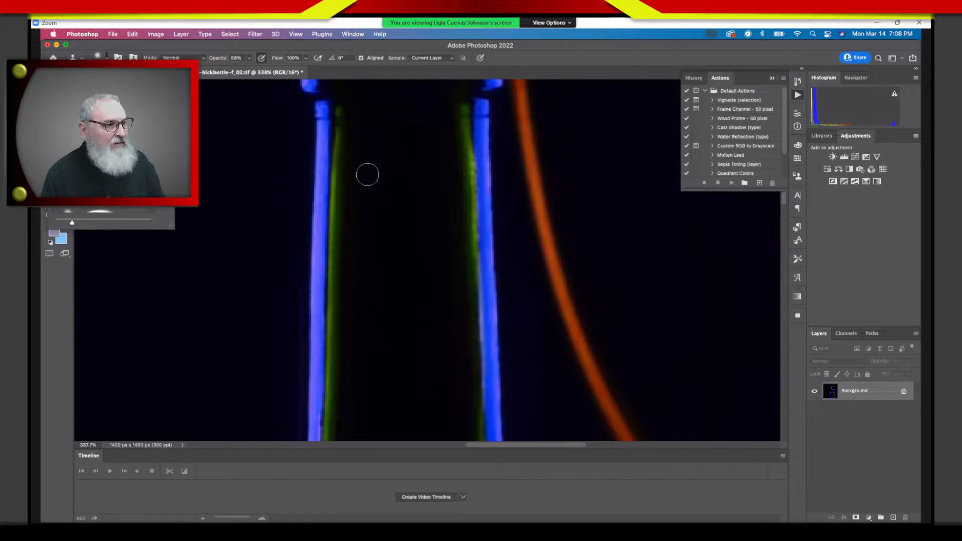
left_click(367, 174, "alt")
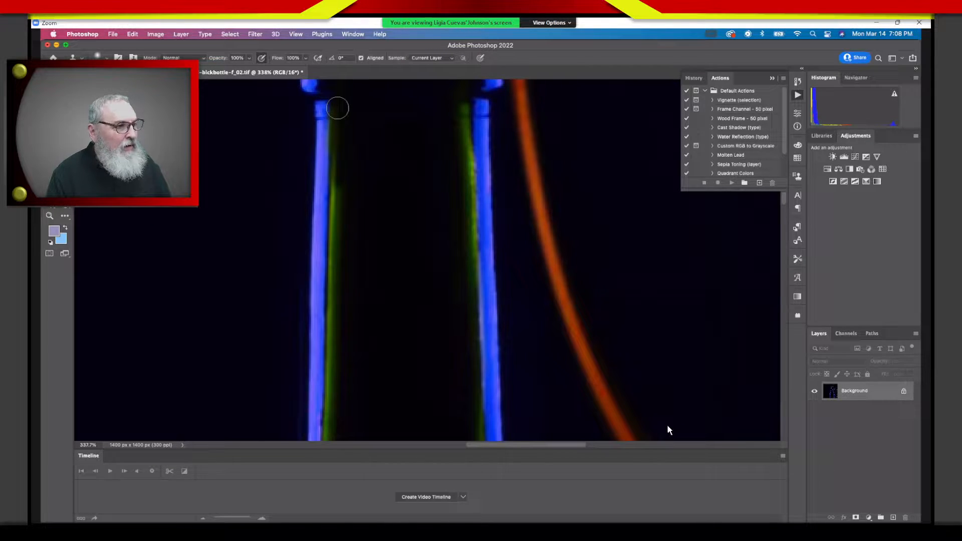
left_click(338, 109)
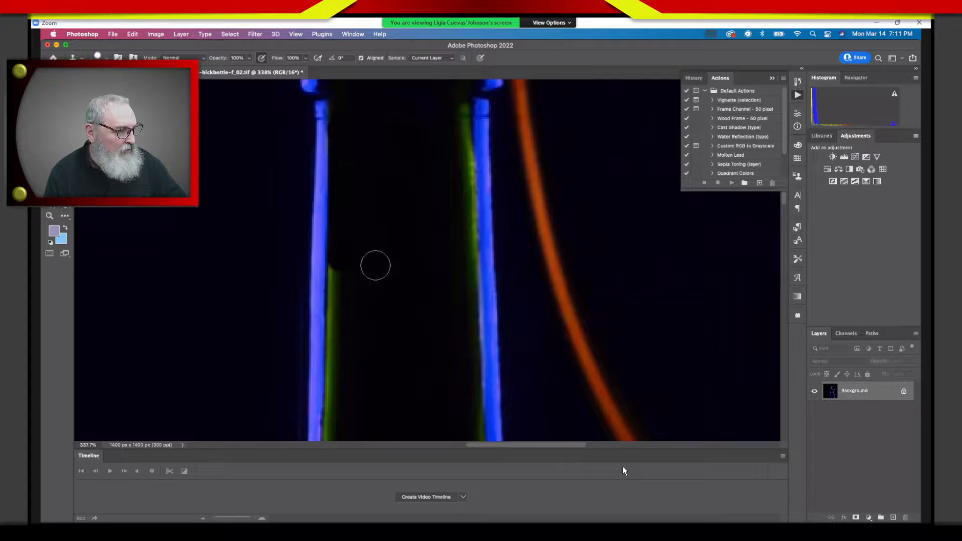
left_click(339, 351, "shift")
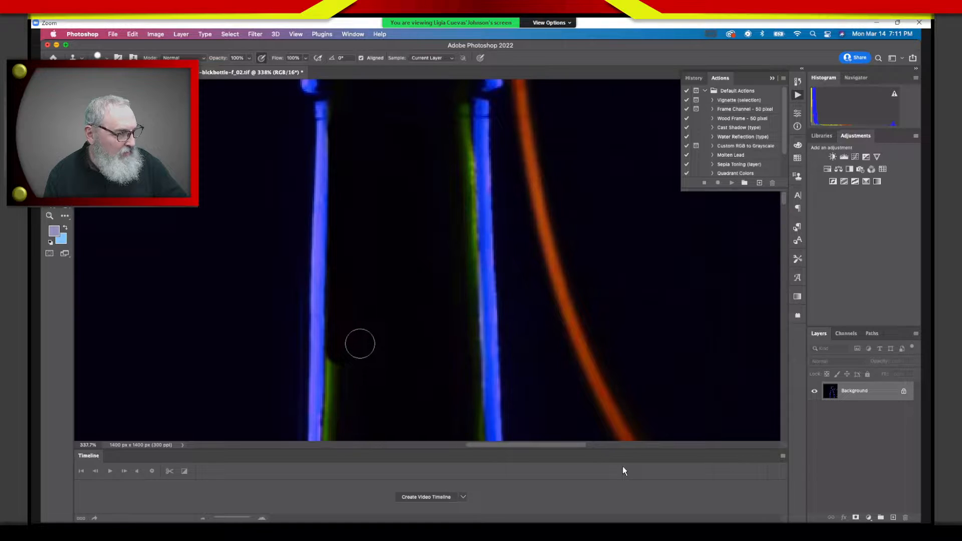
- Continue cloning dark glass in straight strokes over the lower green reflection along the neck's left edge
scroll(360, 339, "down", 5)
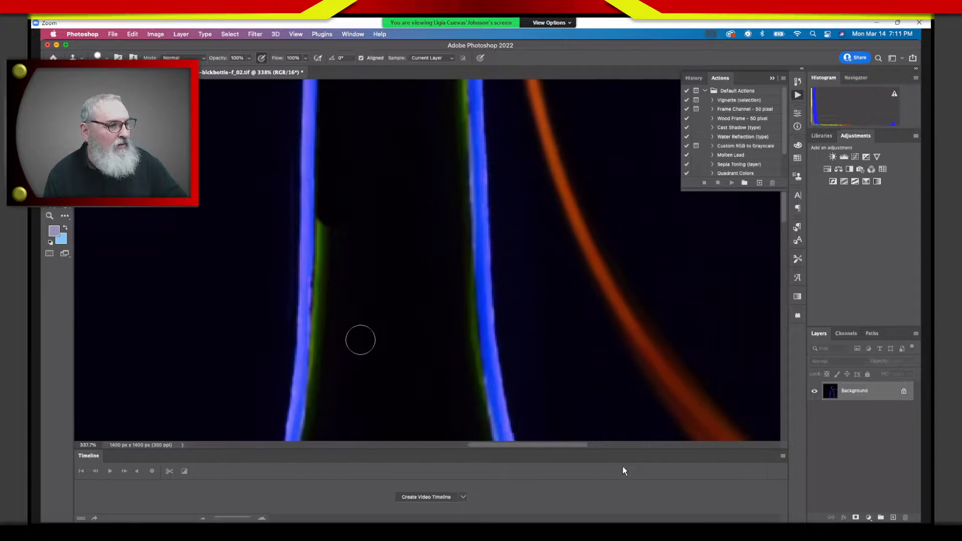
left_click(324, 307, "shift")
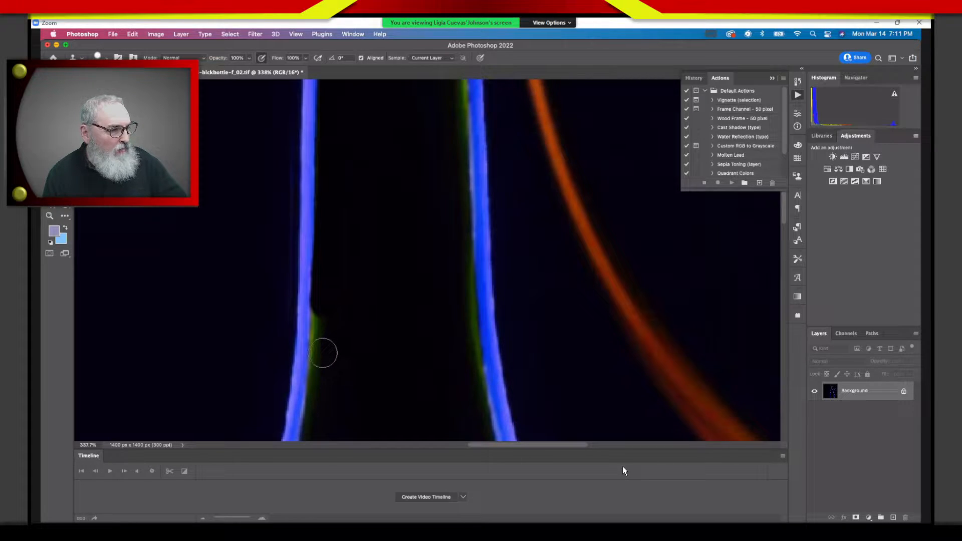
left_click(323, 353, "shift")
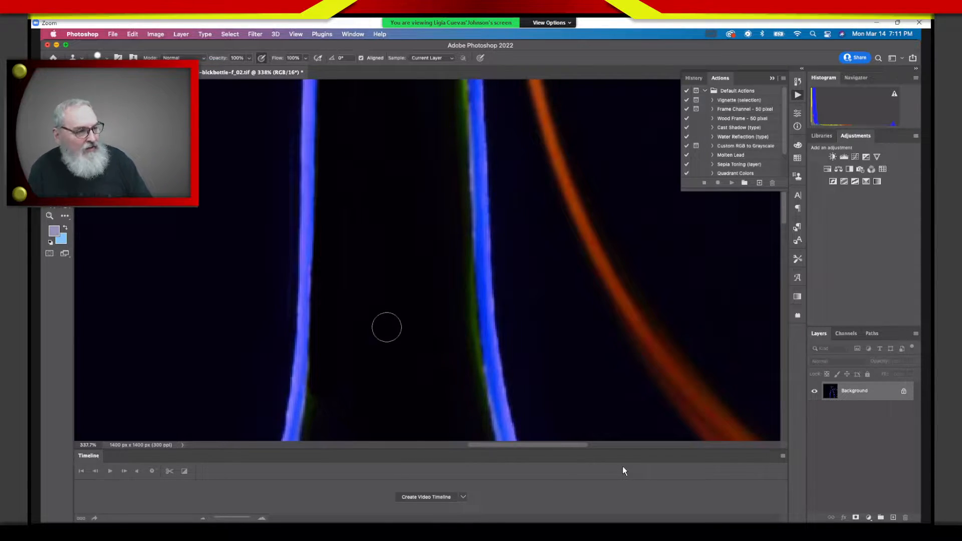
- Clone dark glass over the green reflection along the neck's right edge in straight strokes from just below the collar downward
scroll(384, 323, "up", 2)
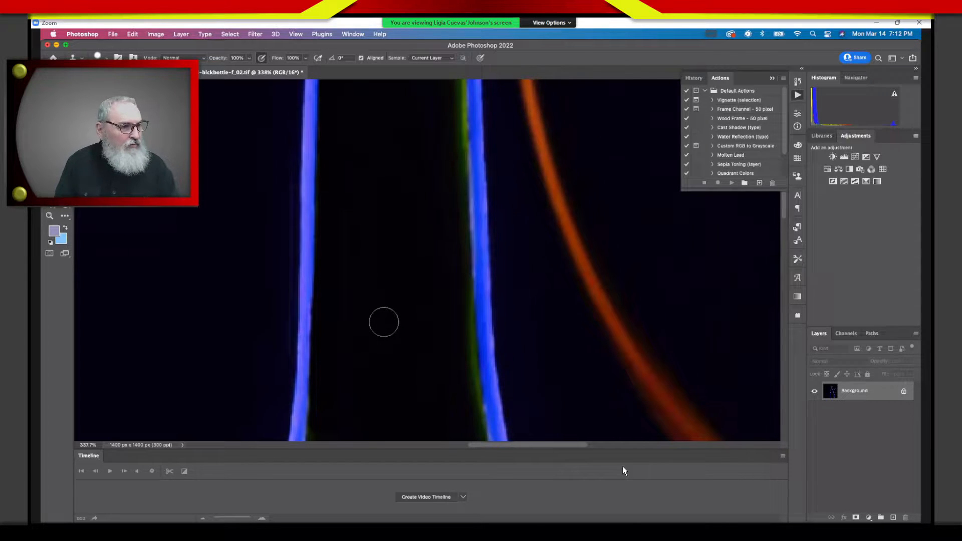
scroll(384, 323, "up", 2)
scroll(384, 322, "up", 2)
scroll(384, 322, "up", 1)
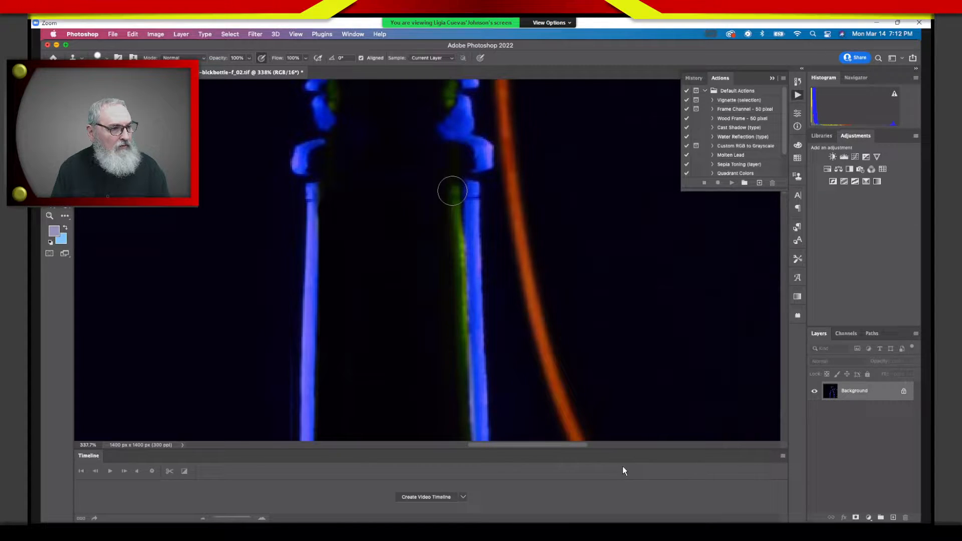
right_click(424, 191)
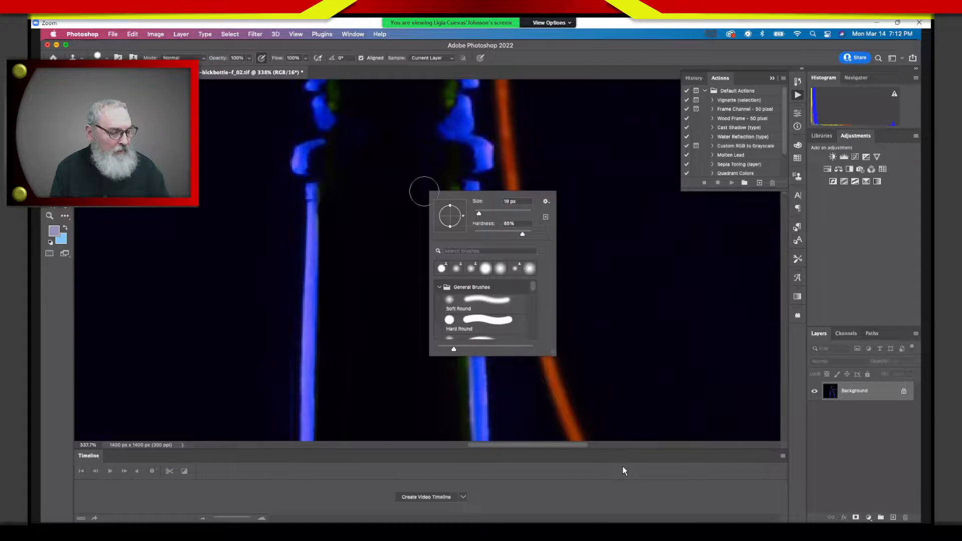
left_click(424, 191)
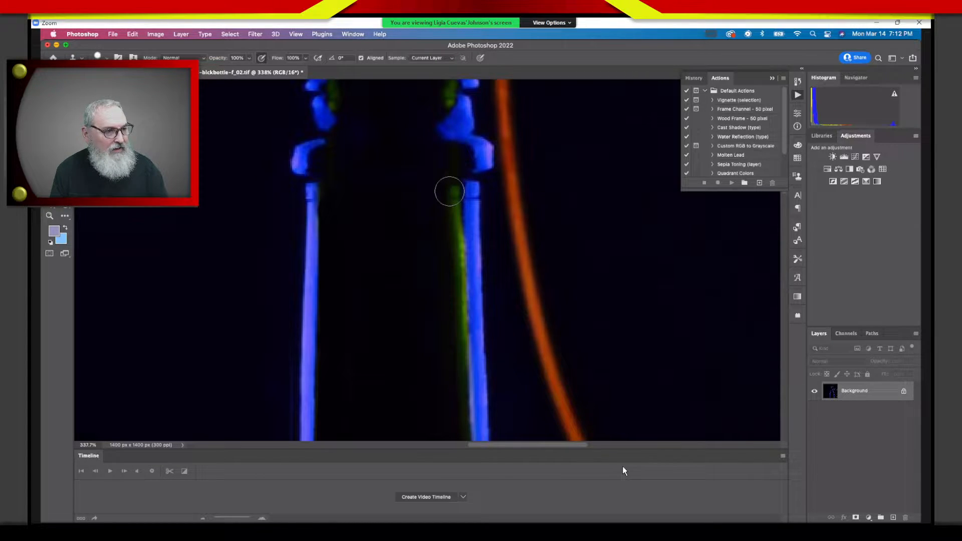
left_click(449, 192)
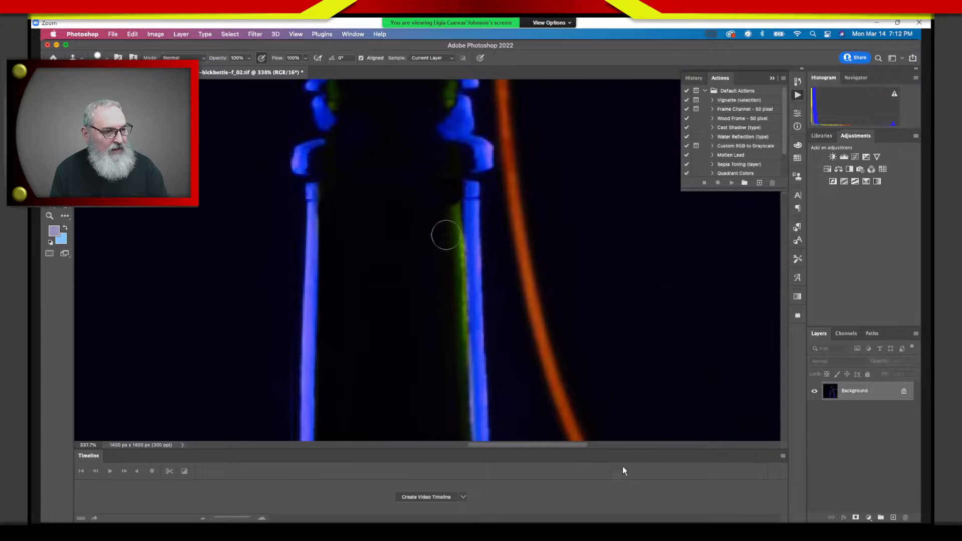
left_click(452, 281, "shift")
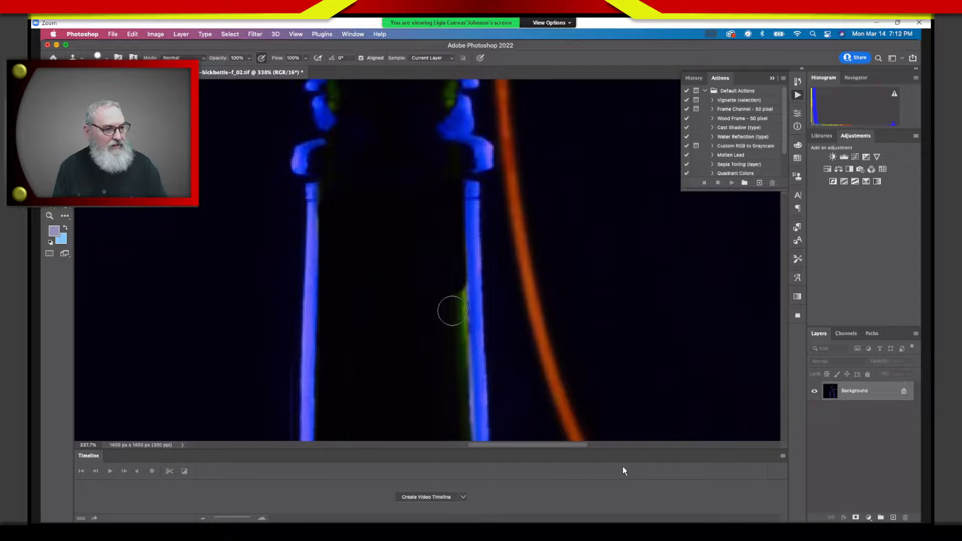
left_click(453, 311, "shift")
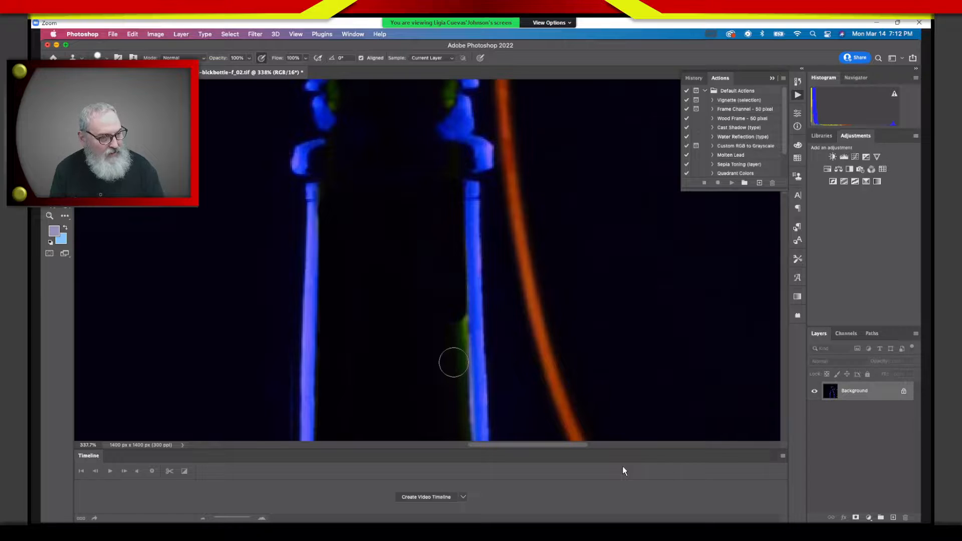
left_click(453, 362, "shift")
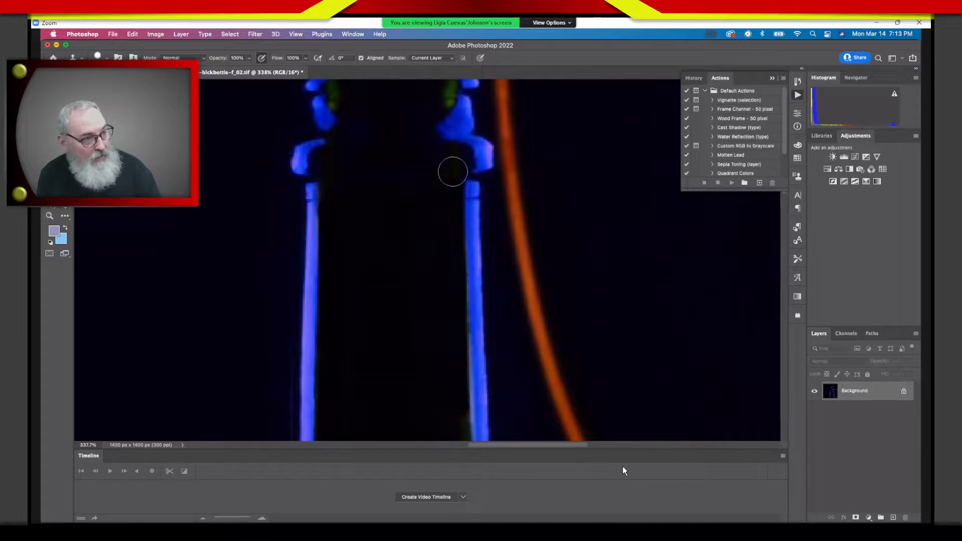
- Clone dark glass over the green reflection on the right side of the bottle's lip and undo the last clone stroke
scroll(364, 121, "up", 4)
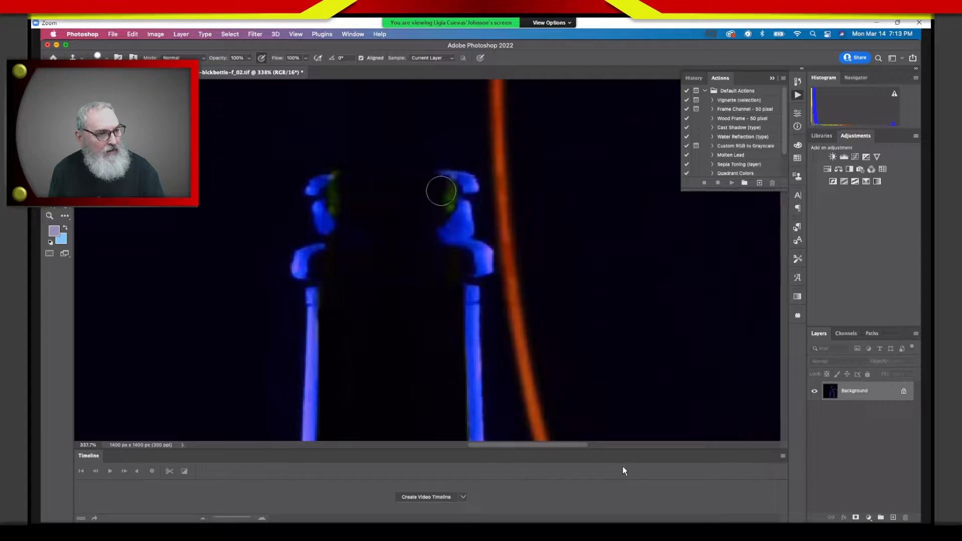
left_click_drag(444, 191, 445, 192)
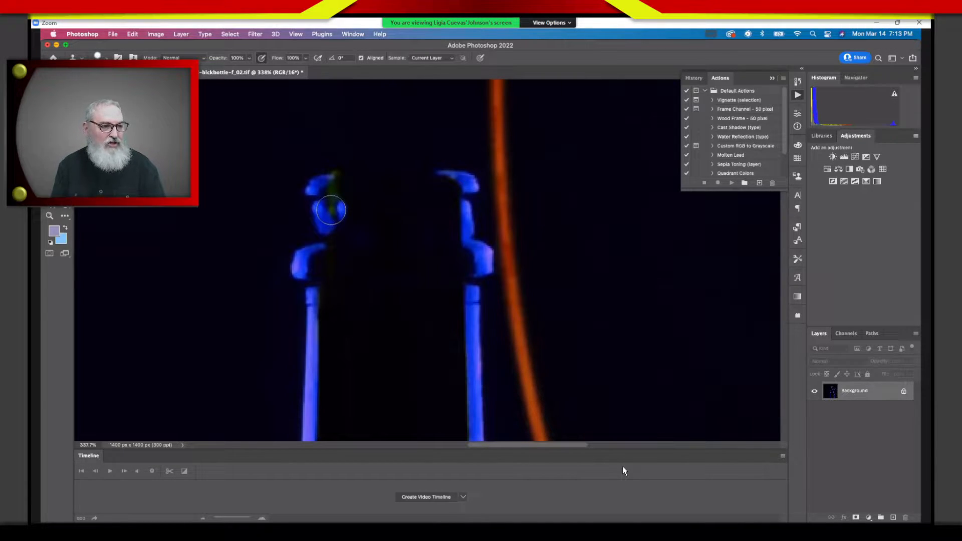
key("super+z")
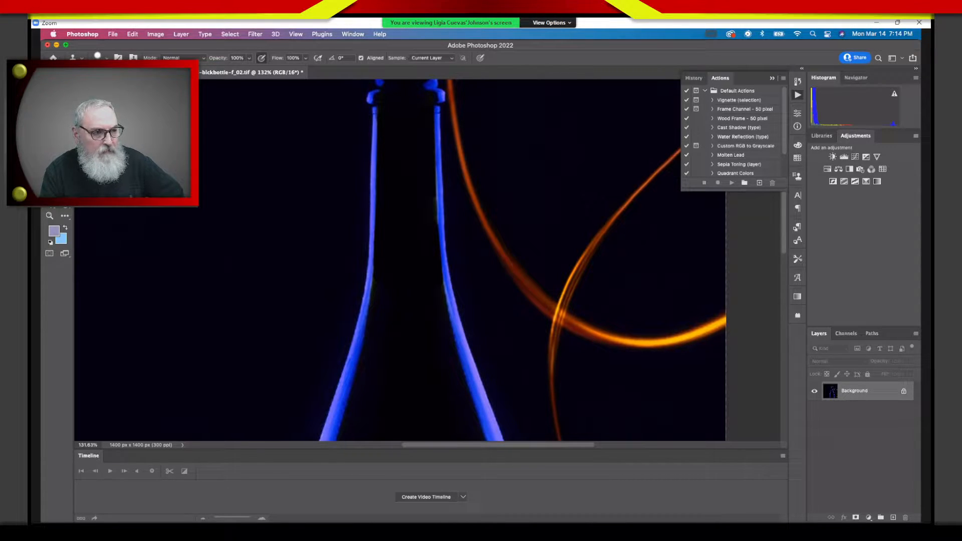
- Fit the whole bottle image on screen to review the retouched neck and lip
left_click(107, 58)
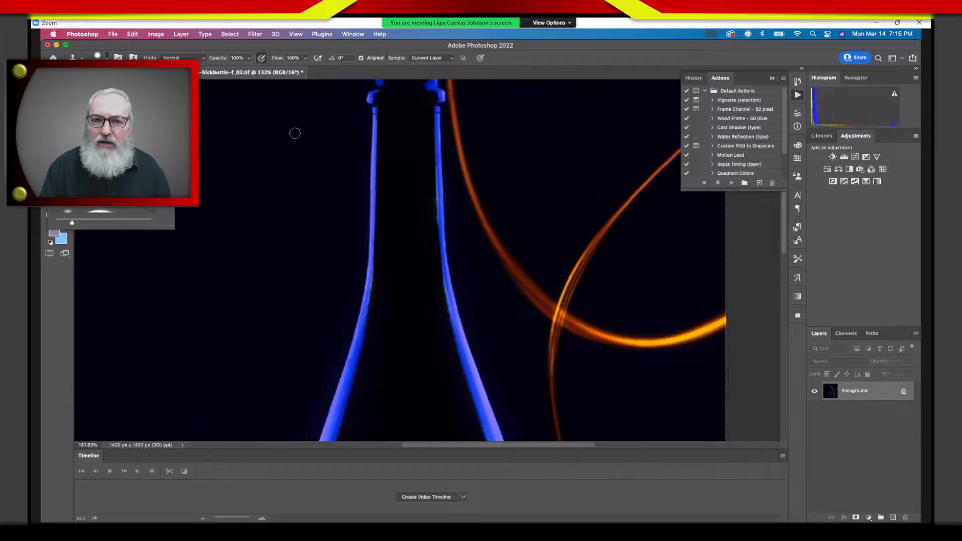
left_click(297, 34)
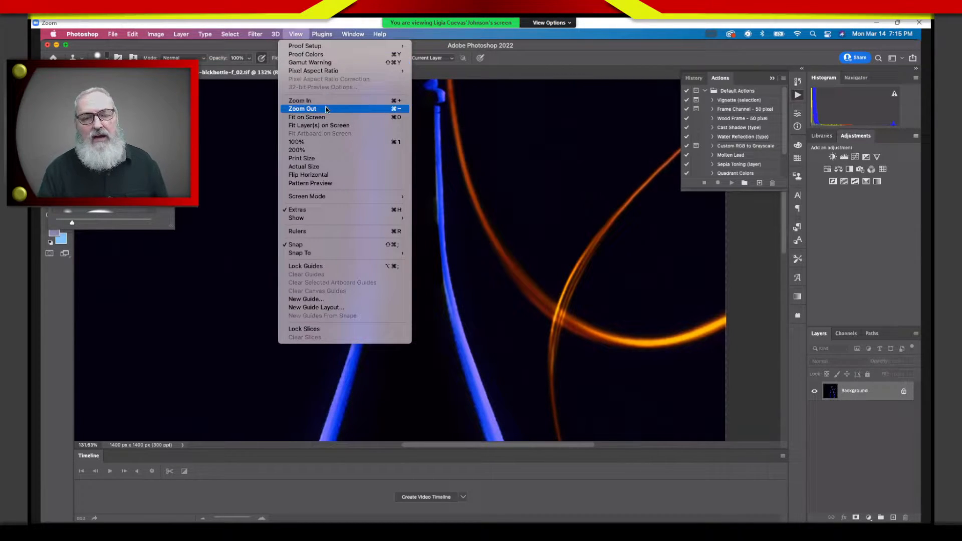
left_click(313, 117)
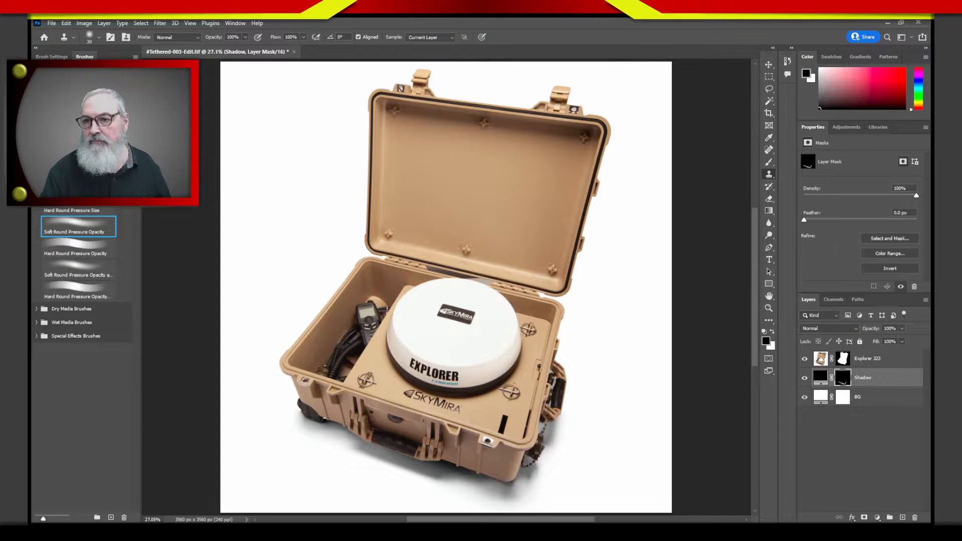
- Try outlining an area in the dark background beside the bottle with the Magnetic Lasso
left_click(888, 23)
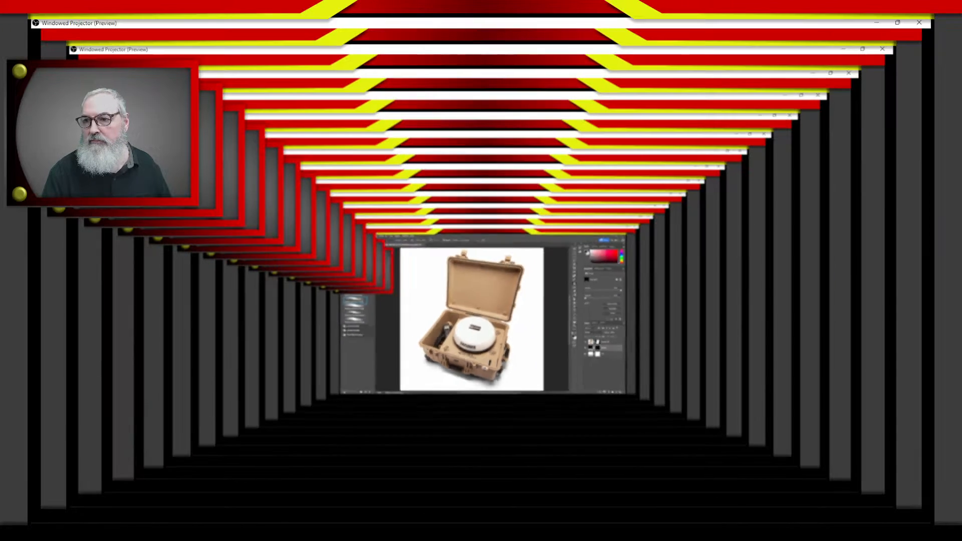
key("alt+Tab")
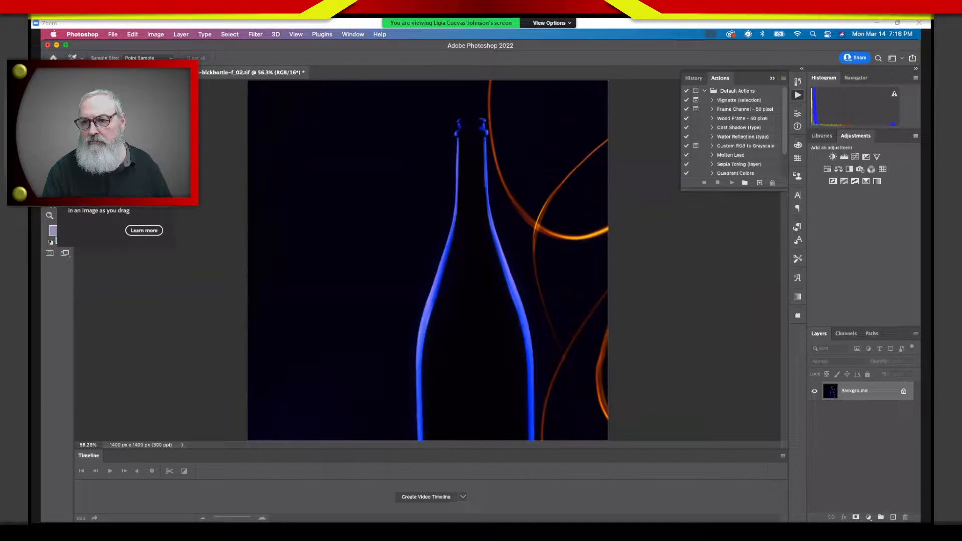
left_click(49, 104)
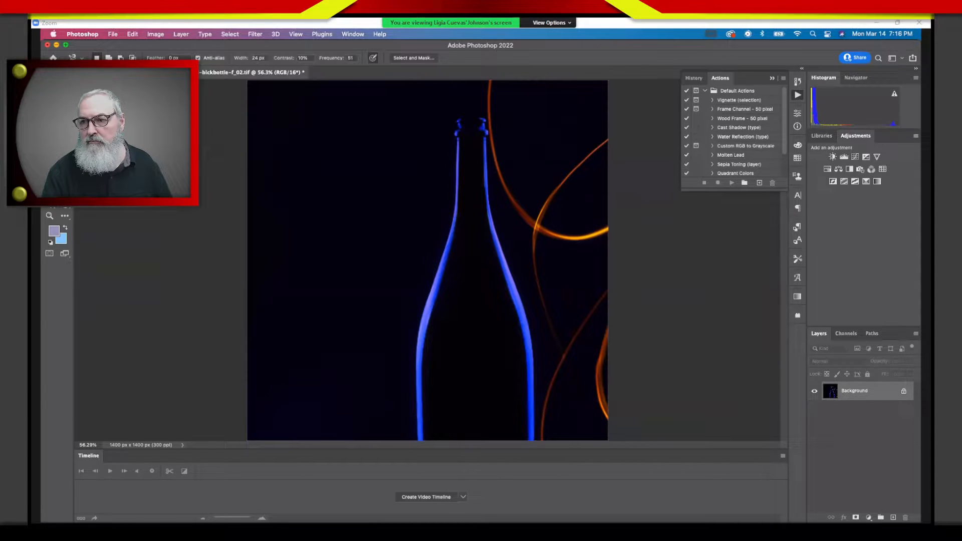
left_click(335, 139)
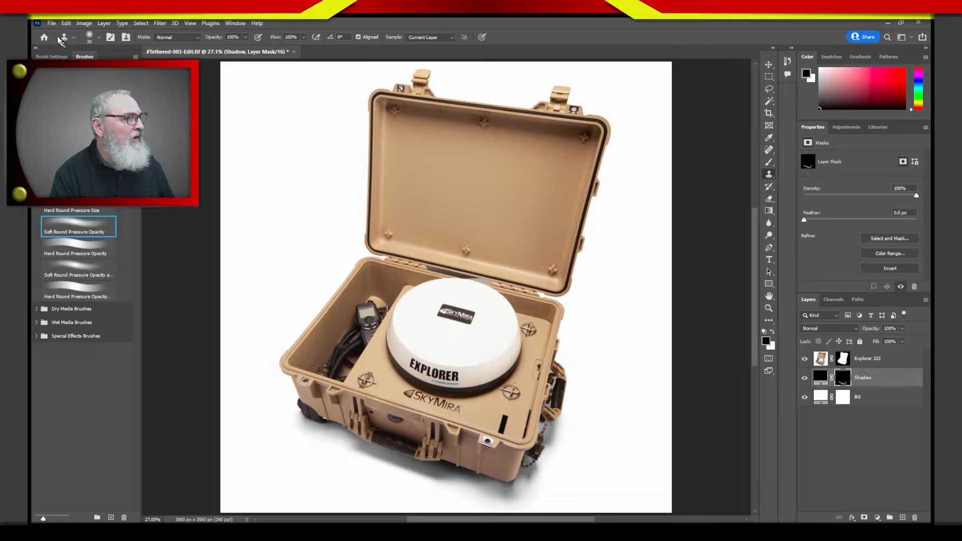
- Open the downloaded Unsplash JPG from the computer's Downloads folder as a new document
left_click(52, 23)
left_click(65, 43)
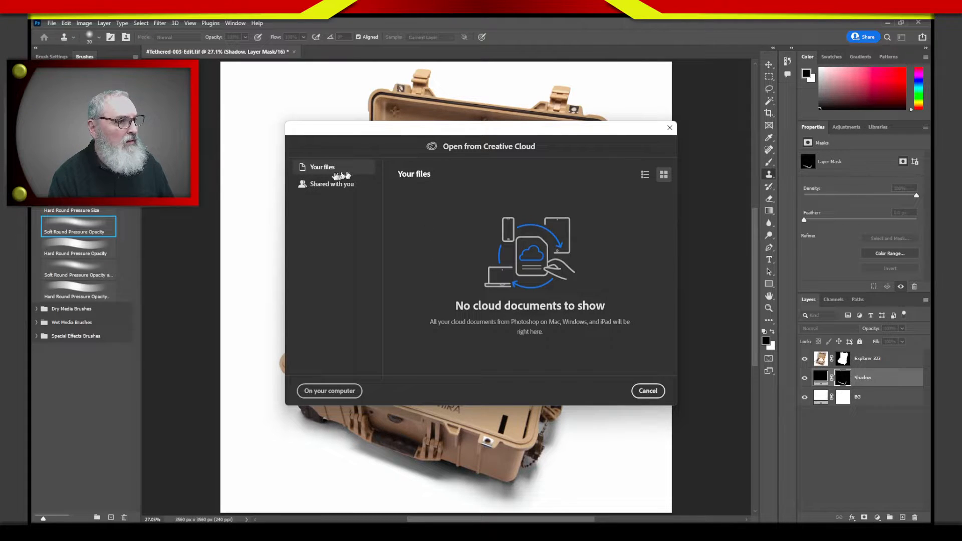
left_click(335, 391)
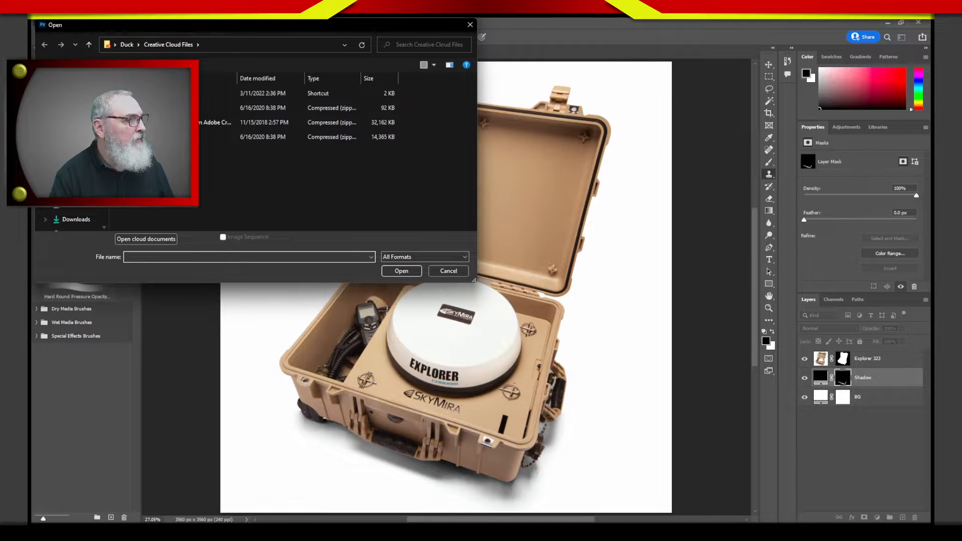
left_click(75, 219)
left_click(270, 106)
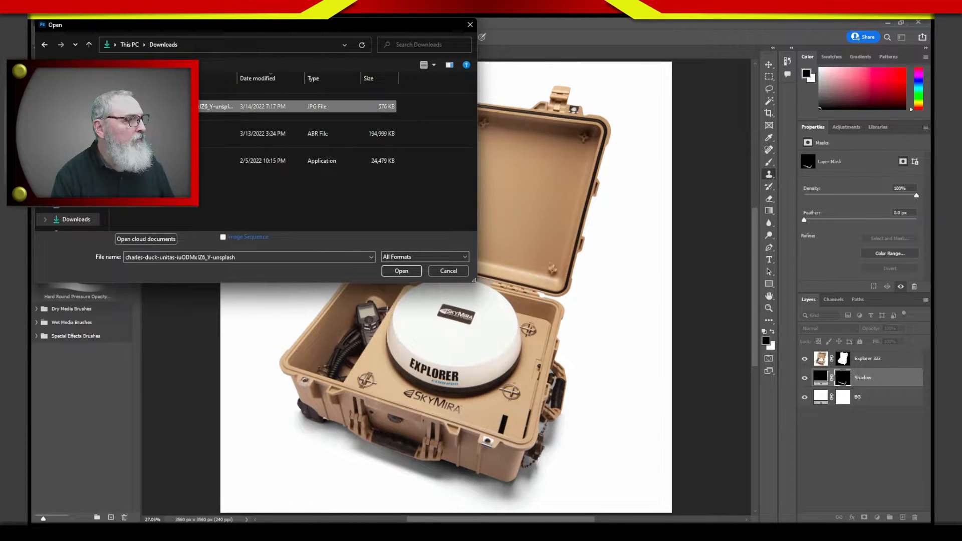
left_click(401, 270)
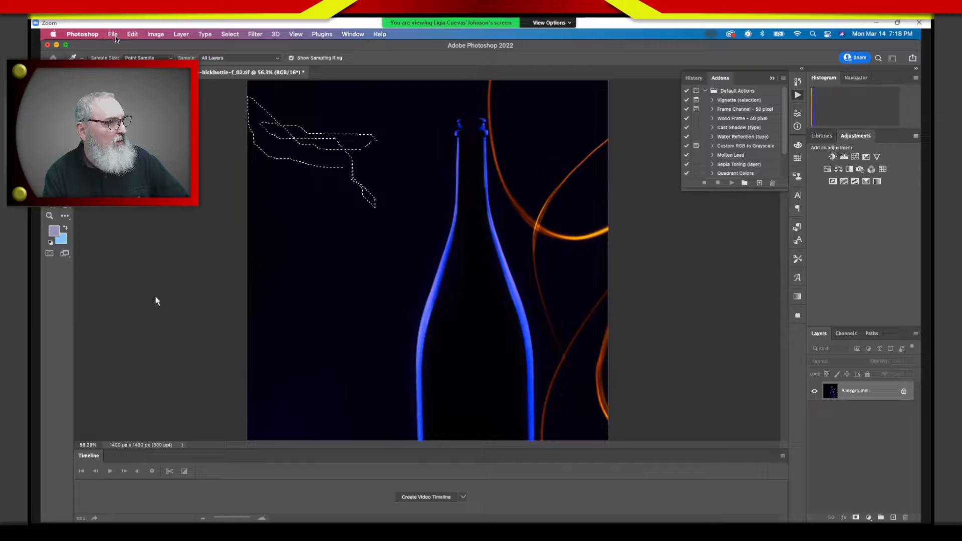
- Undo the Magnetic Lasso selection in the bottle image's dark background
left_click(114, 39)
mouse_move(131, 38)
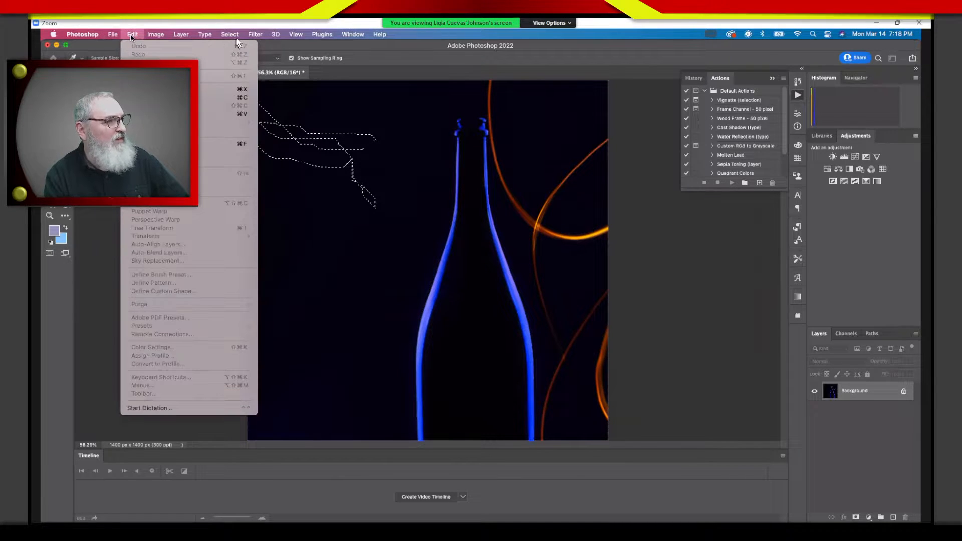
mouse_move(231, 38)
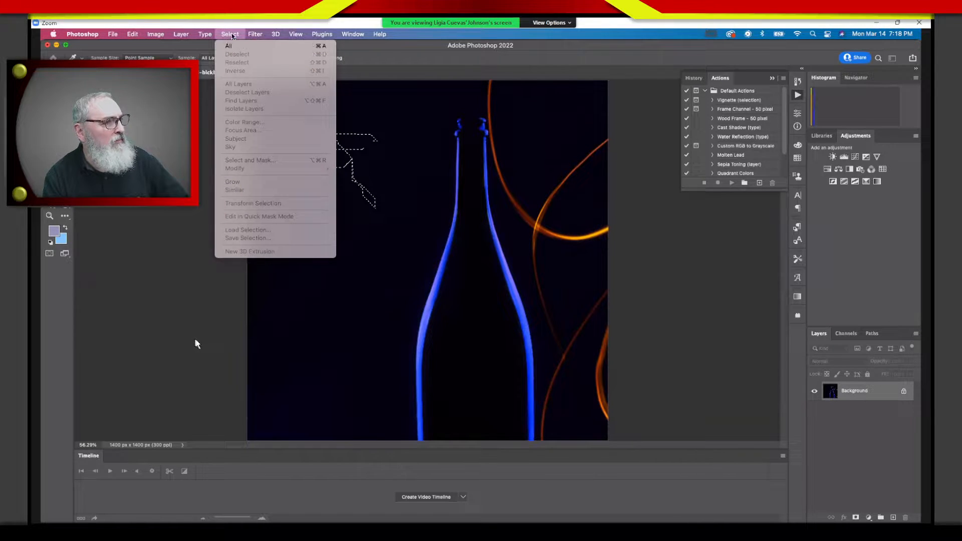
left_click(231, 35)
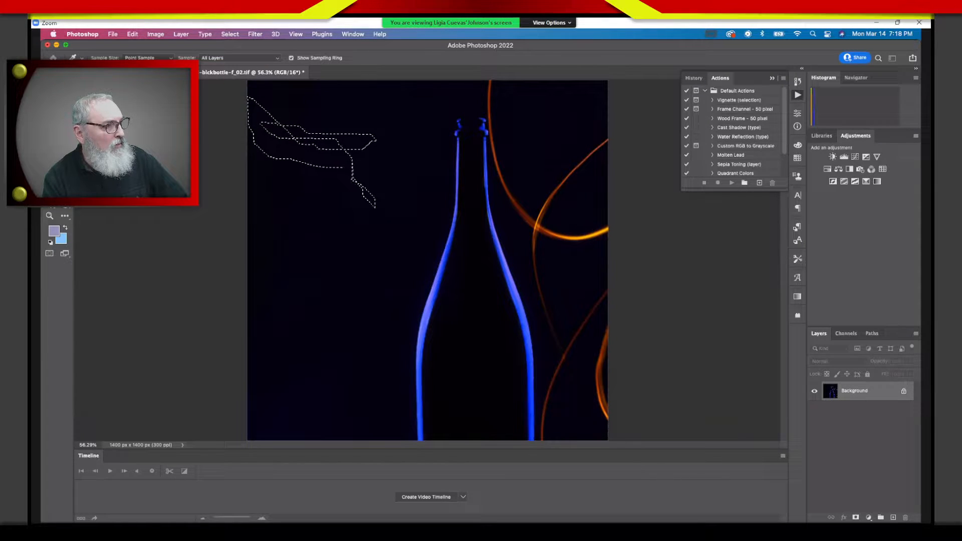
left_click(245, 395)
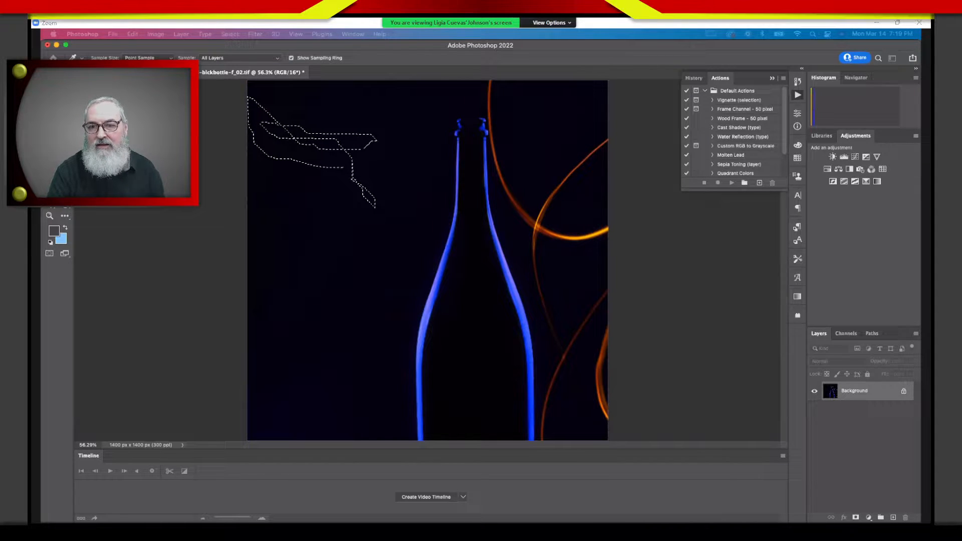
key("Escape")
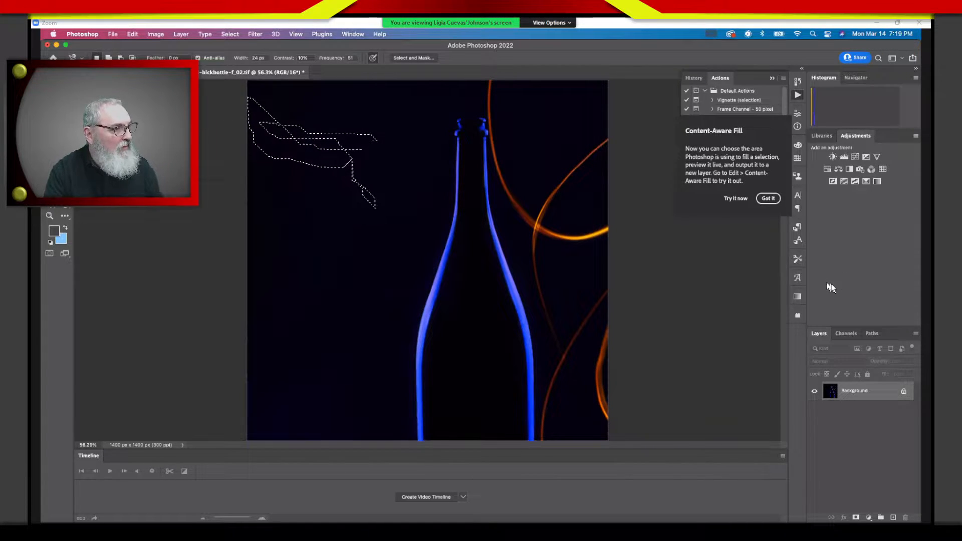
key("super+z")
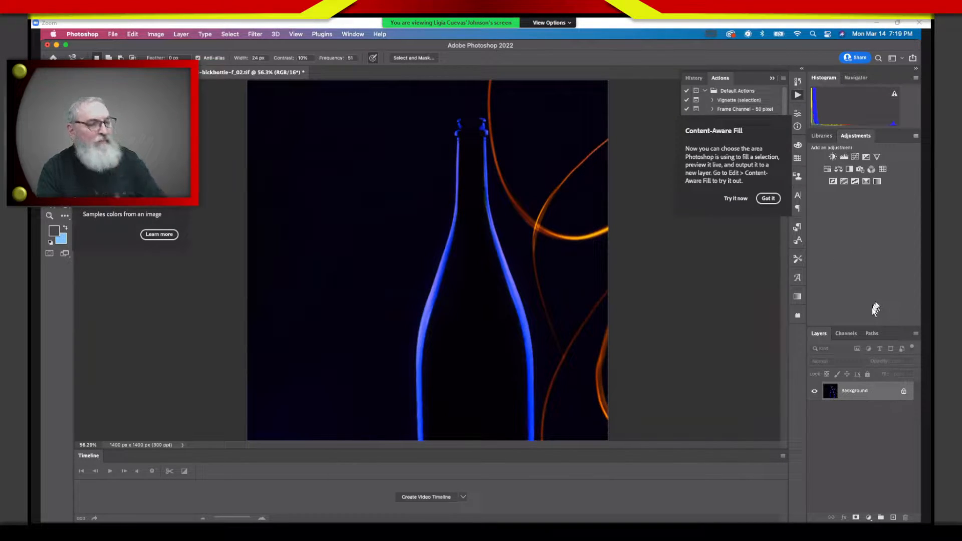
key("i")
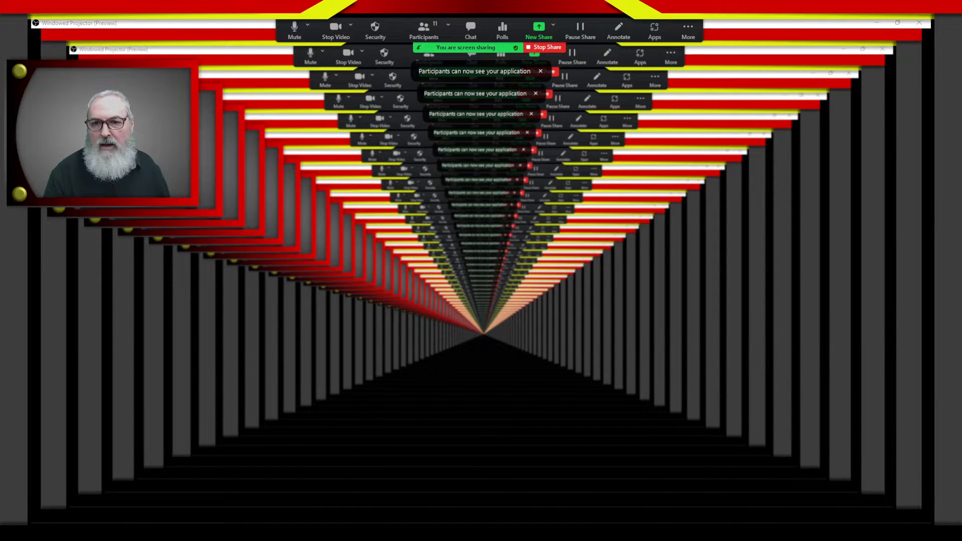
- Switch to the chocolate-stack photo and select its white background with the Magic Wand at a tolerance of 10
key("alt+Tab")
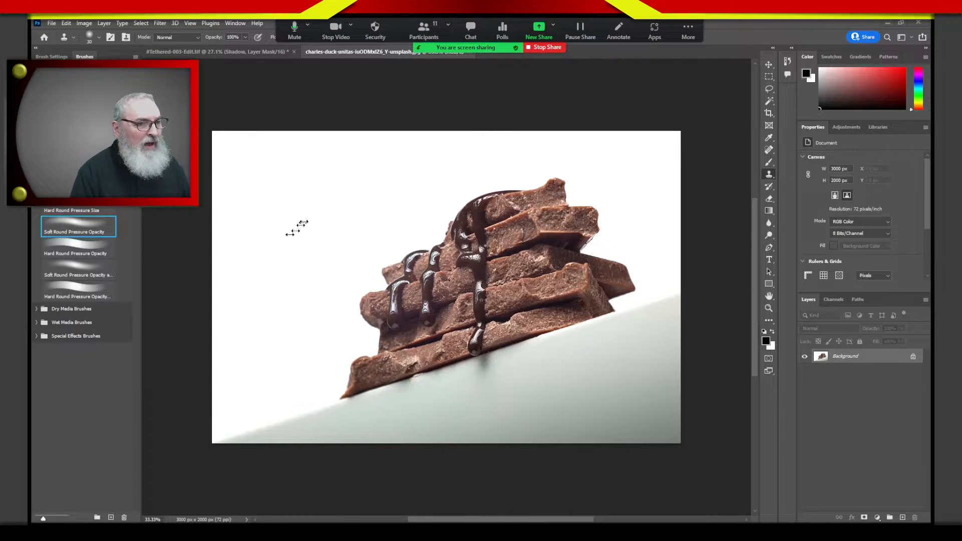
left_click(767, 66)
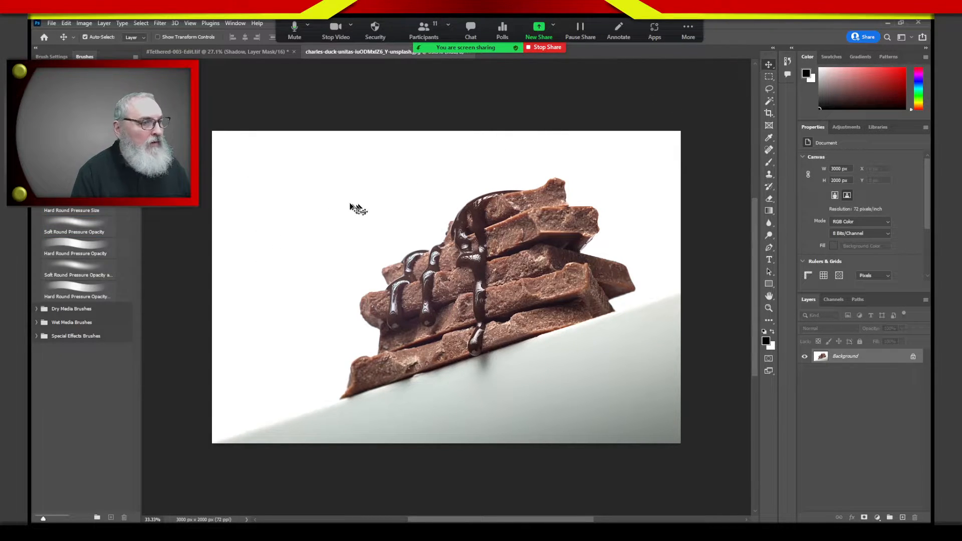
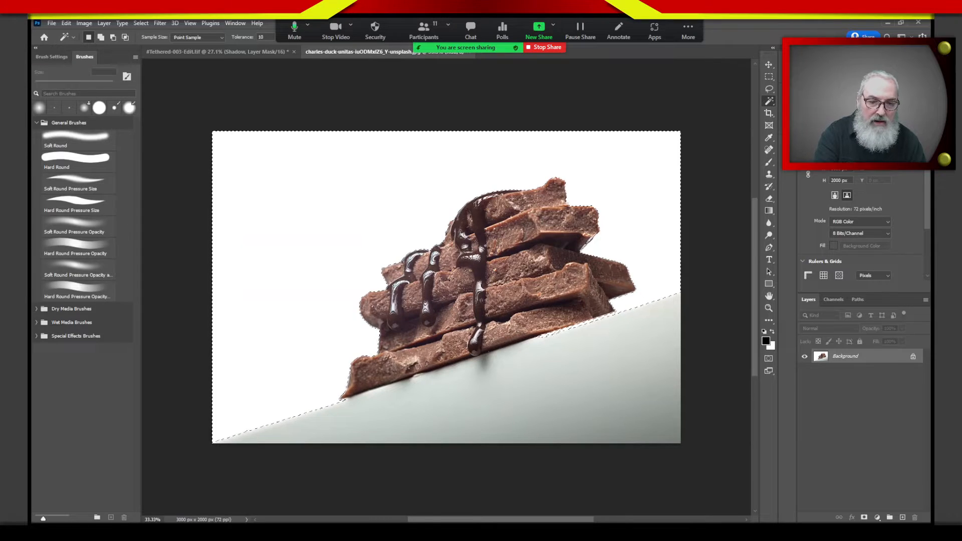
key("ctrl+d")
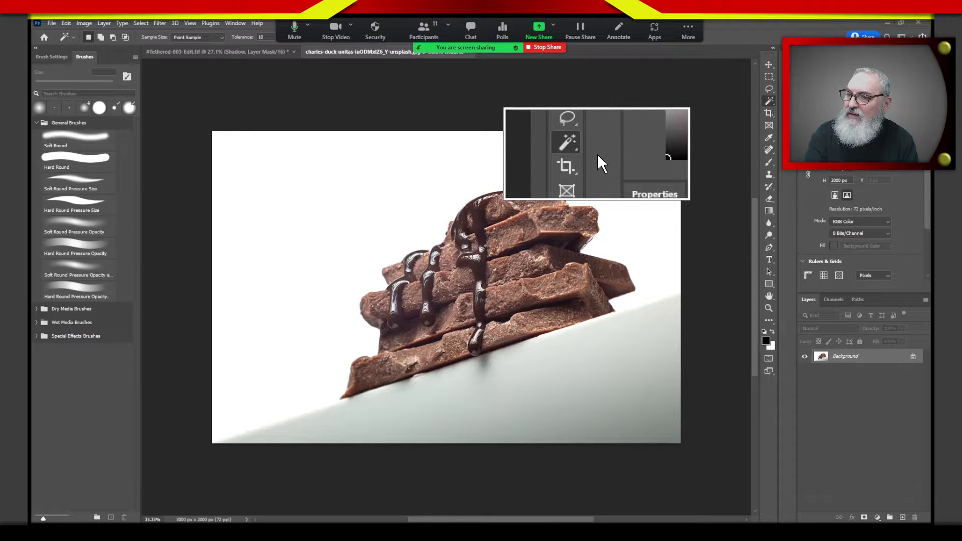
left_click(774, 106)
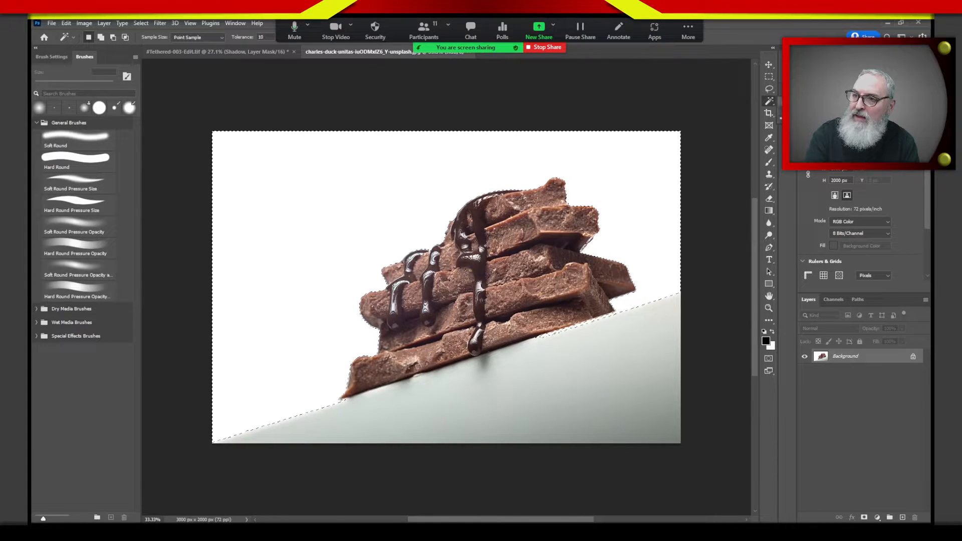
- Open the Customize Toolbar dialog, reposition it and make it taller so more of the tool list fits
left_click(771, 323)
left_click(772, 326)
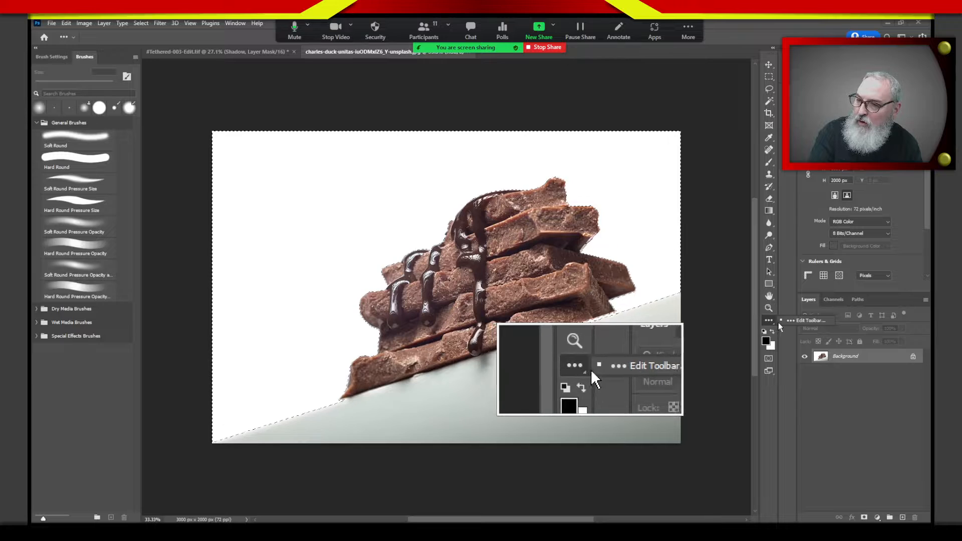
left_click(808, 321)
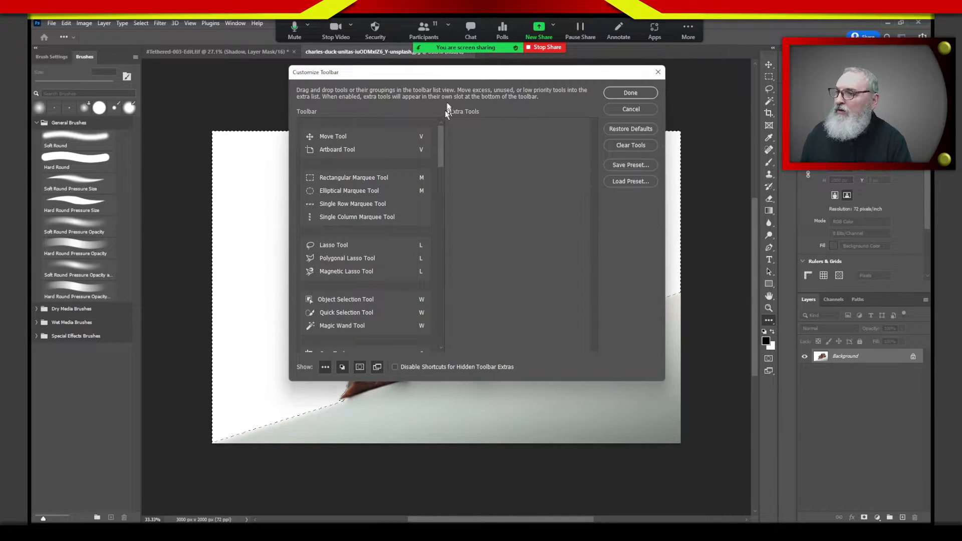
left_click_drag(456, 76, 396, 79)
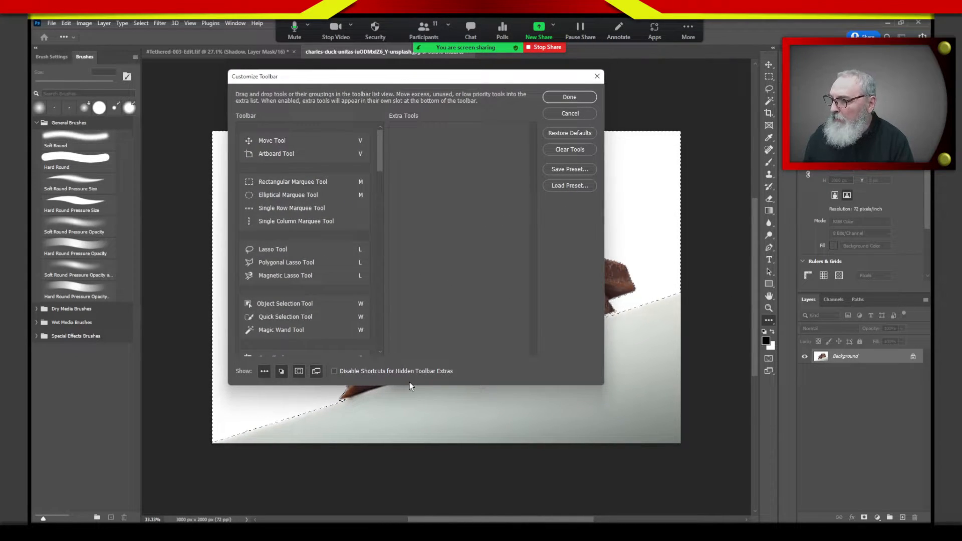
left_click_drag(410, 385, 419, 485)
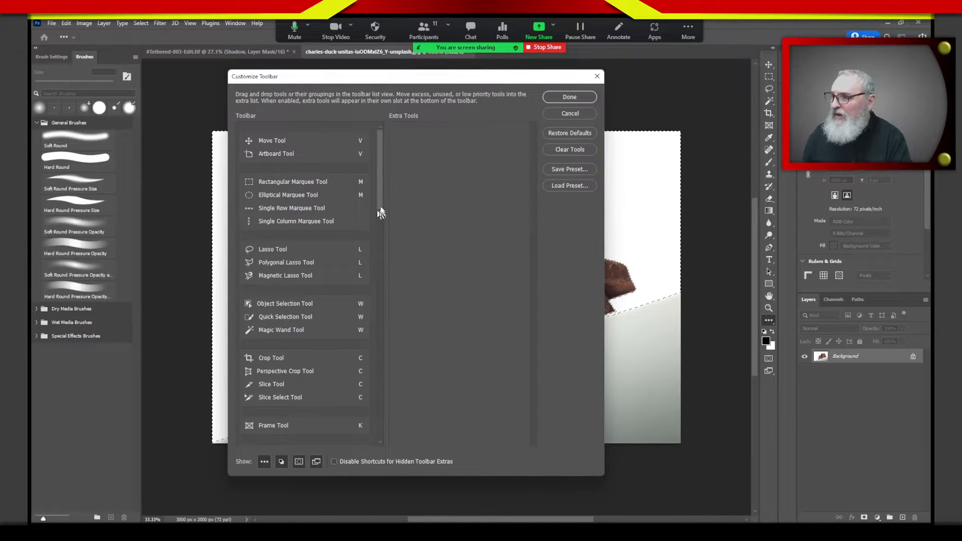
- Move the Sponge, Line, Custom Shape, Triangle, Polygon and Rotate View tools from the toolbar list to Extra Tools
mouse_move(380, 200)
left_mouse_down()
mouse_move(398, 275)
mouse_move(394, 383)
left_mouse_up()
left_click_drag(252, 263, 431, 240)
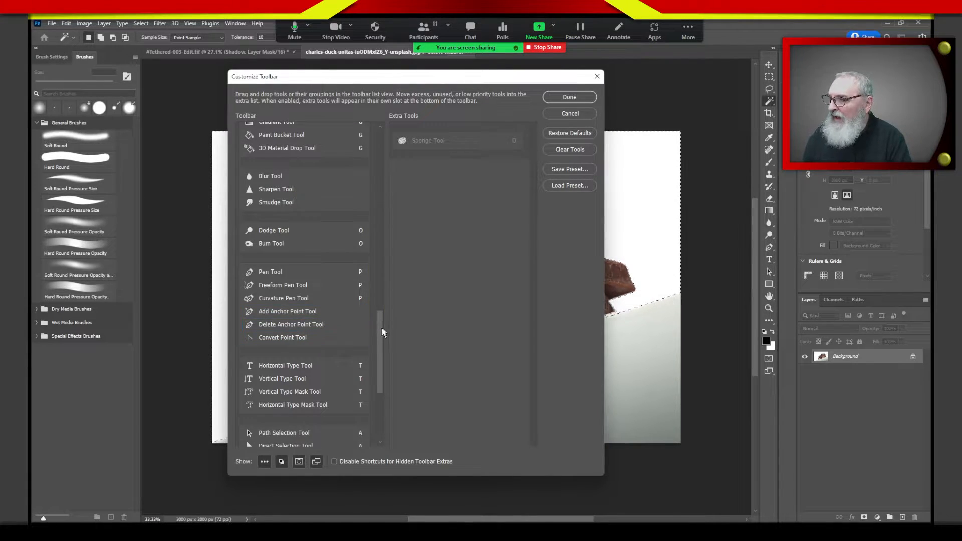
left_click_drag(380, 328, 380, 346)
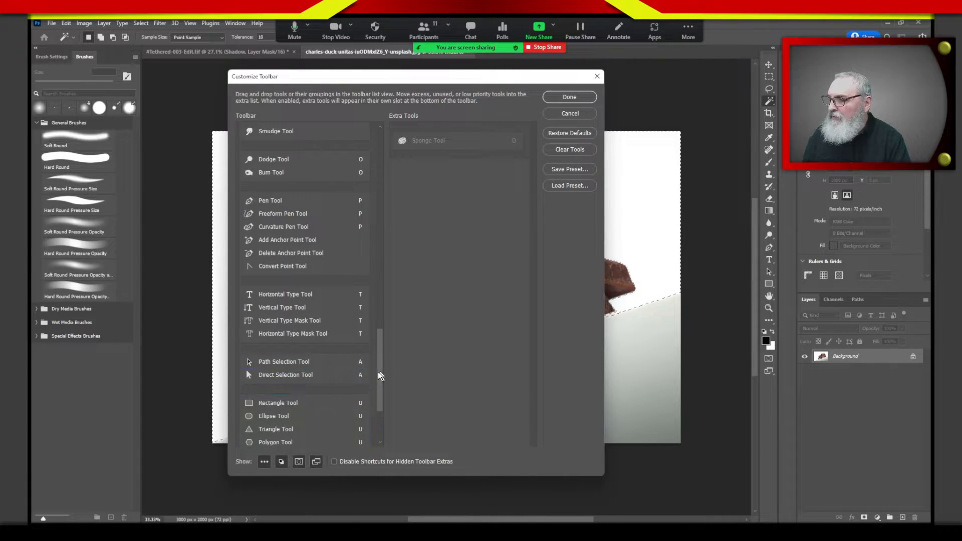
left_click_drag(378, 378, 386, 407)
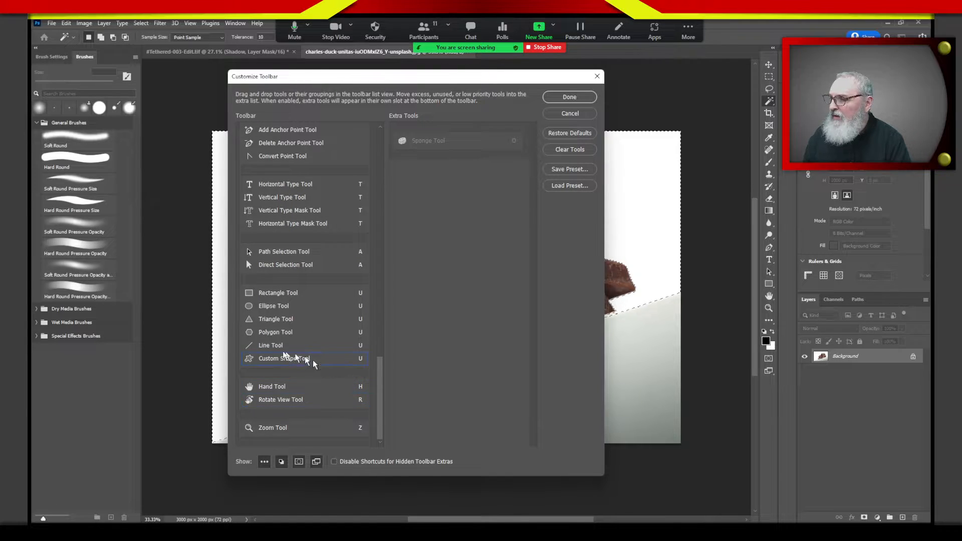
left_click_drag(279, 346, 434, 310)
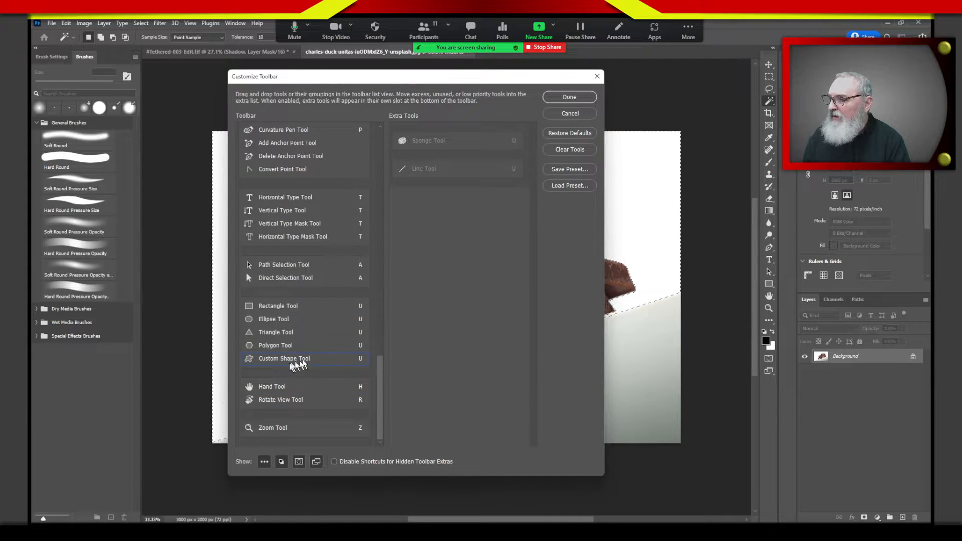
left_click_drag(294, 359, 445, 305)
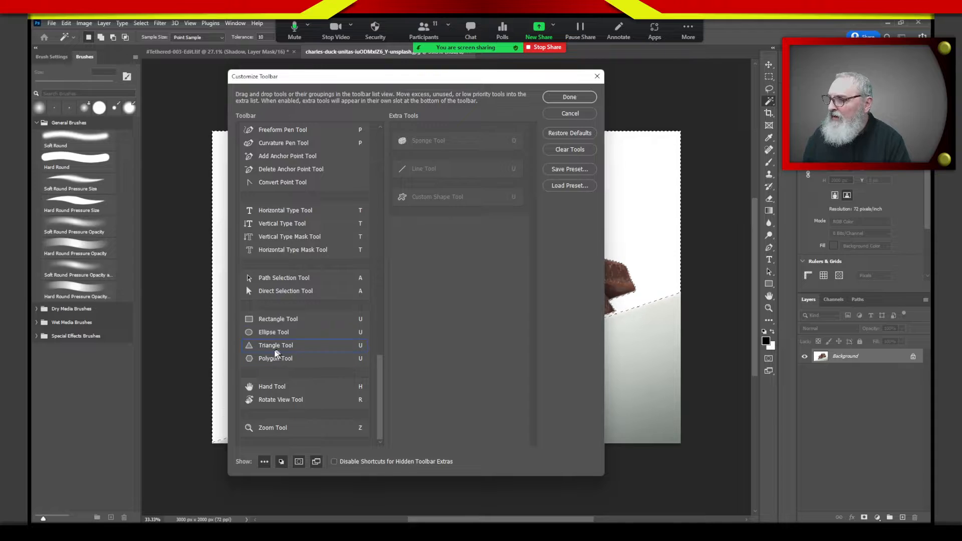
left_click_drag(274, 345, 432, 304)
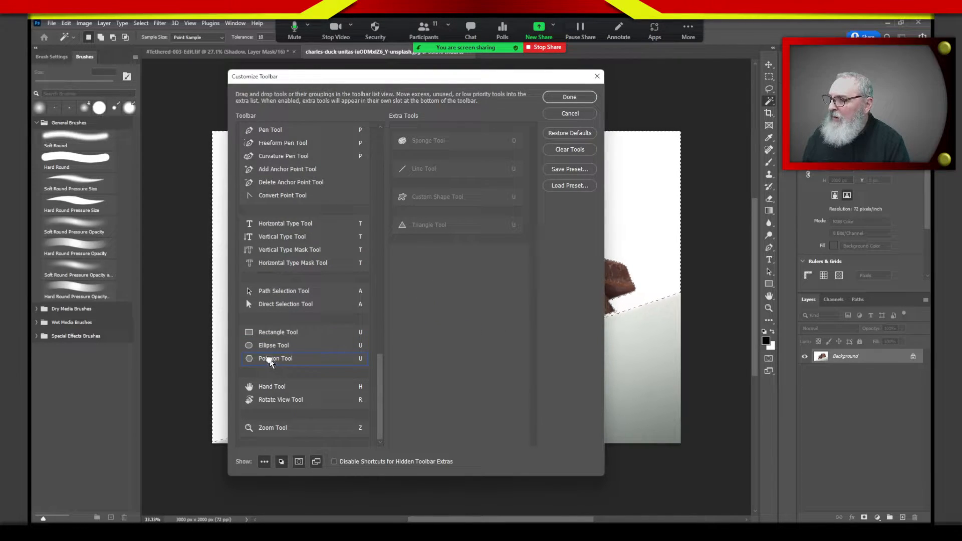
left_click_drag(273, 364, 425, 298)
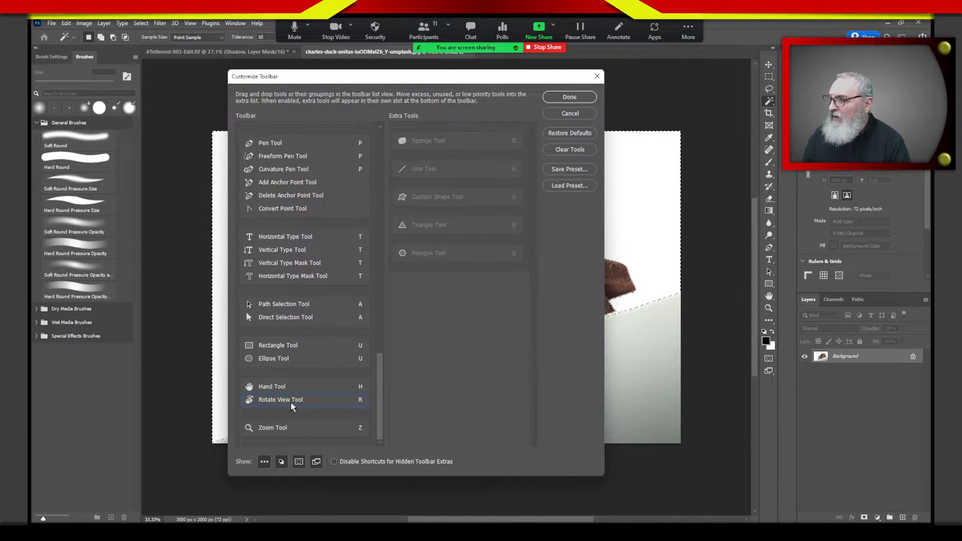
mouse_move(295, 406)
left_mouse_down()
mouse_move(439, 362)
mouse_move(441, 323)
left_mouse_up()
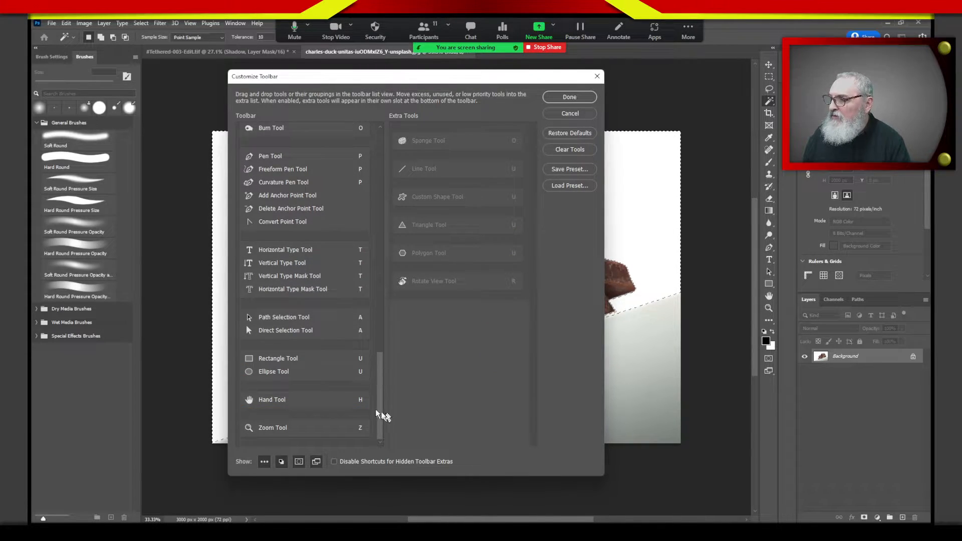
- Move the Hand, Zoom and Pattern Stamp tools from the toolbar list to Extra Tools
left_click_drag(302, 399, 438, 322)
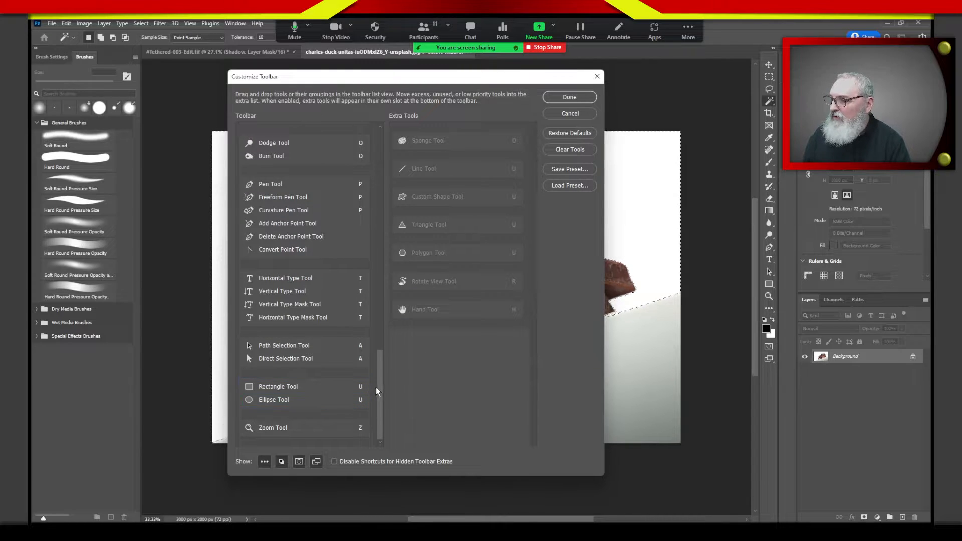
mouse_move(333, 430)
left_mouse_down()
mouse_move(443, 308)
mouse_move(444, 328)
left_mouse_up()
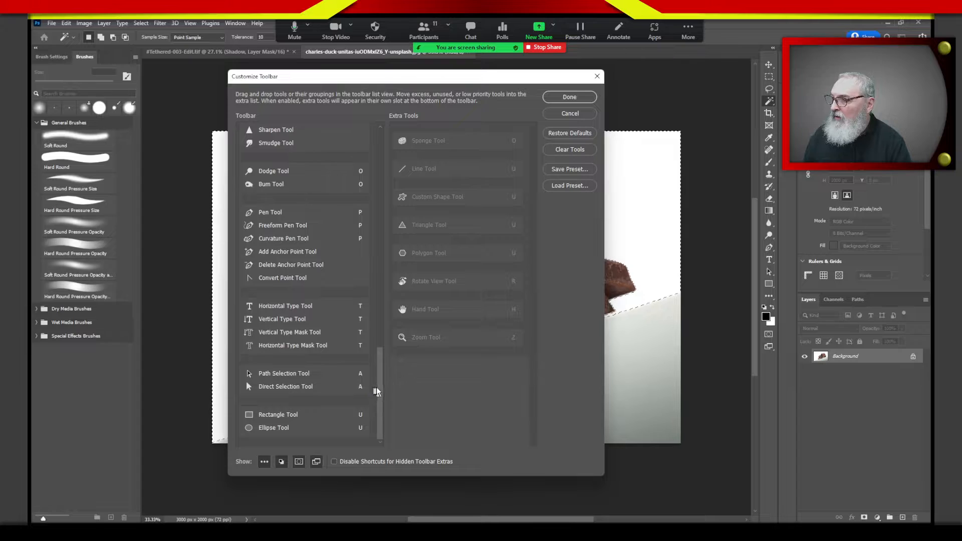
left_click_drag(376, 387, 363, 279)
left_click_drag(301, 325, 426, 321)
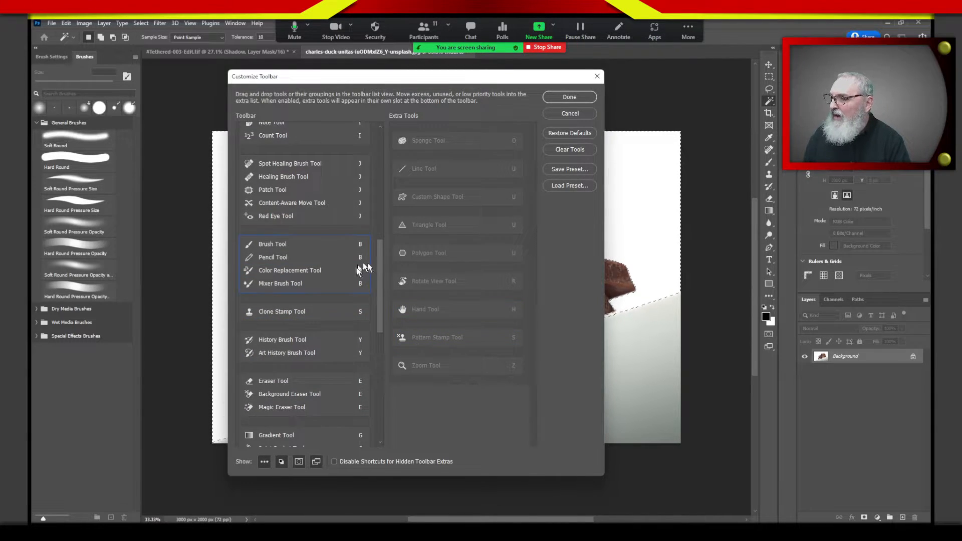
- Move the Color Replacement, Red Eye, Content-Aware Move and Ruler tools to Extra Tools and accept the toolbar changes
left_click_drag(291, 274, 371, 232)
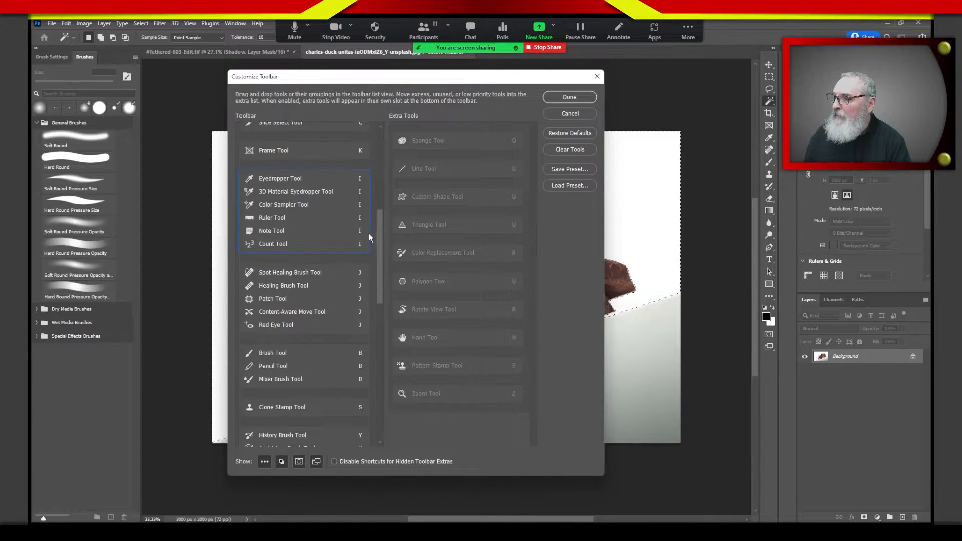
left_click_drag(308, 325, 503, 270)
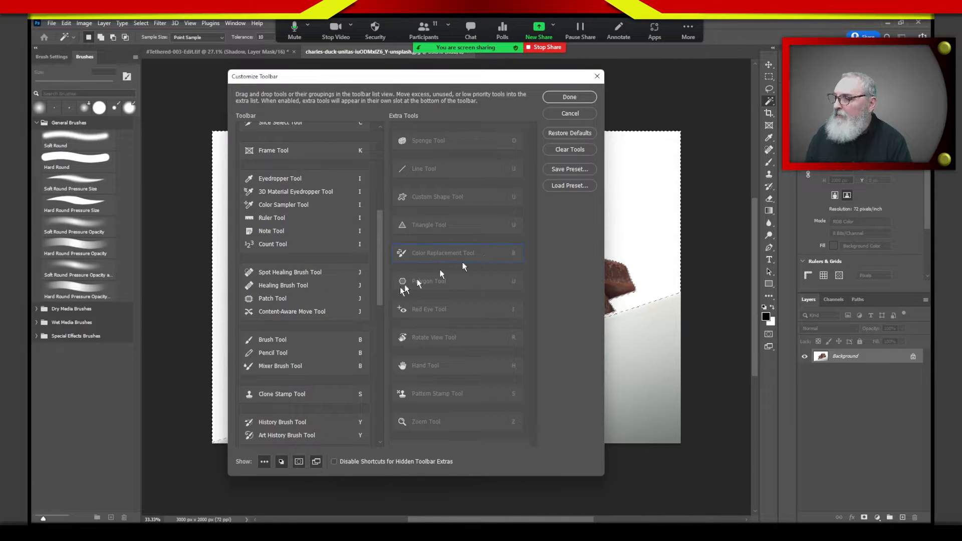
left_click_drag(305, 316, 454, 325)
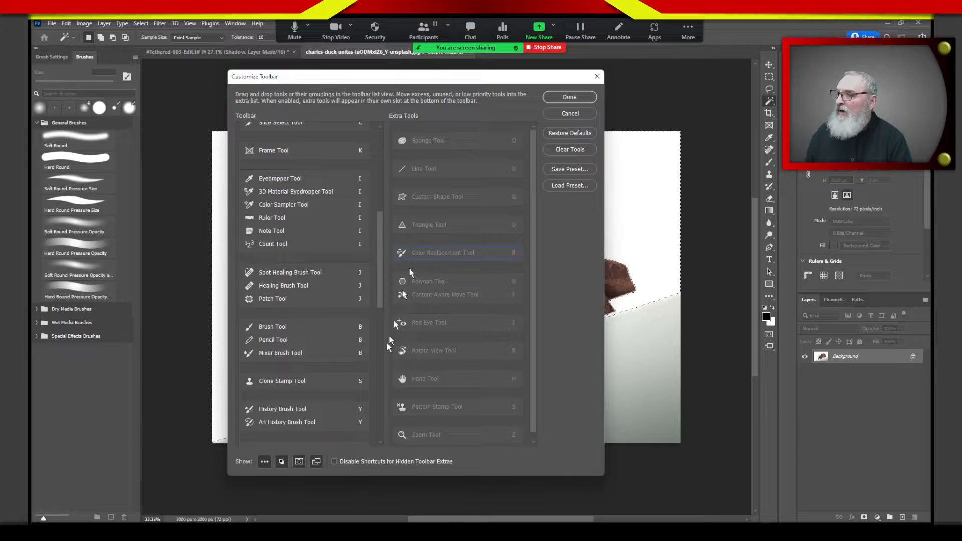
left_click_drag(270, 218, 418, 201)
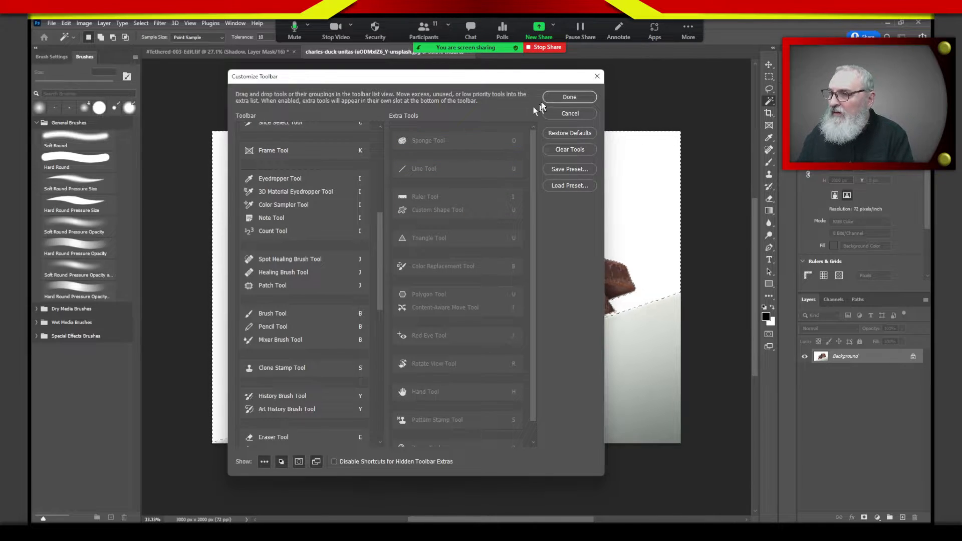
left_click(569, 97)
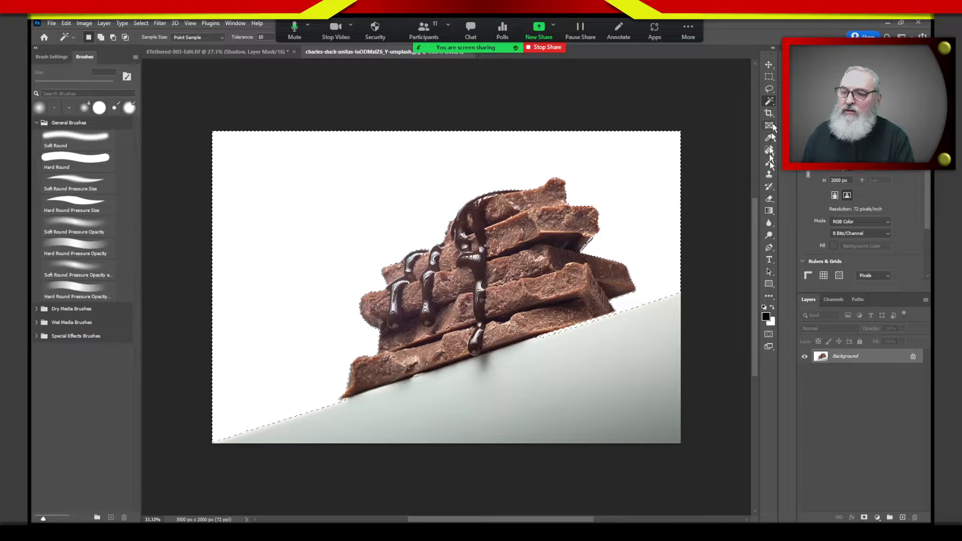
- Reopen the toolbar customization and move the Slice, Slice Select, Note, Count, Color Sampler and 3D Material Eyedropper tools to Extra Tools
left_click(769, 297)
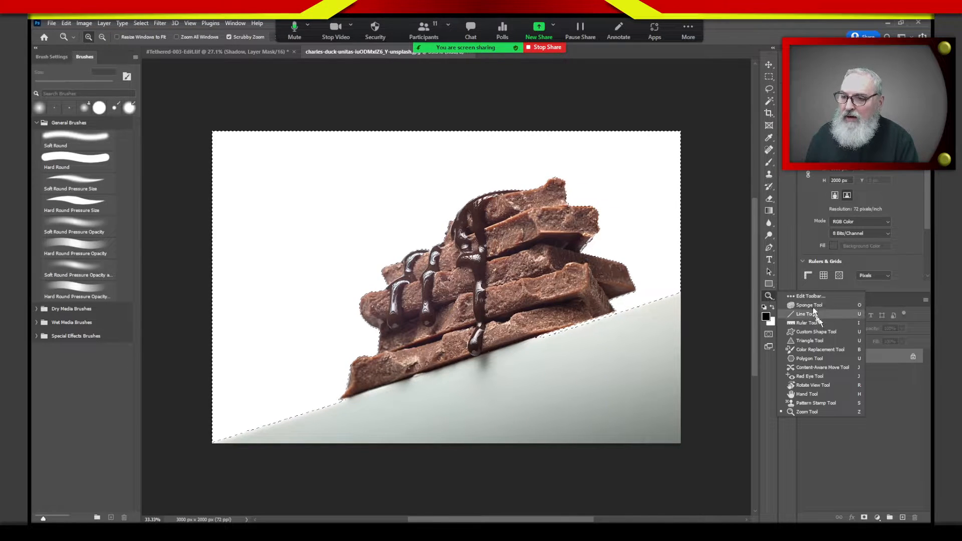
left_click(809, 297)
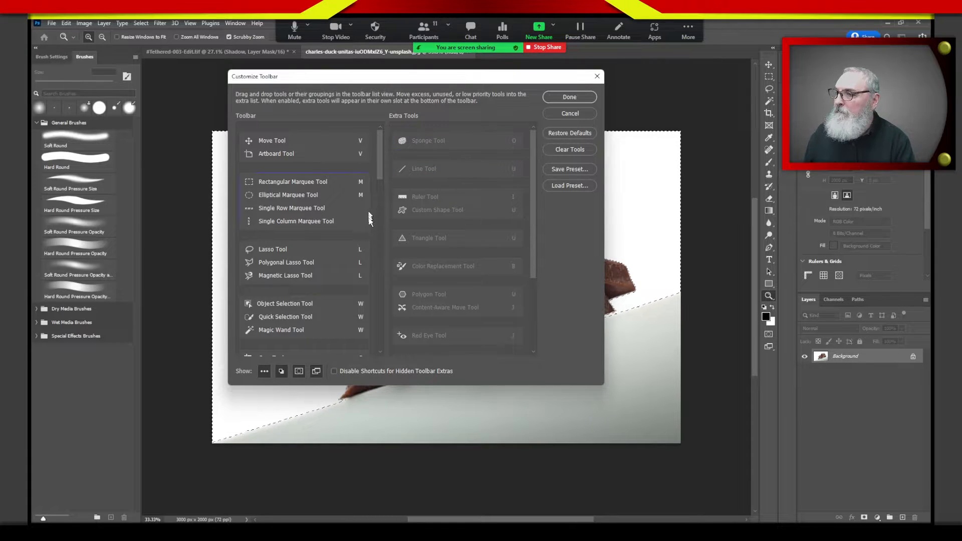
left_click_drag(379, 173, 367, 217)
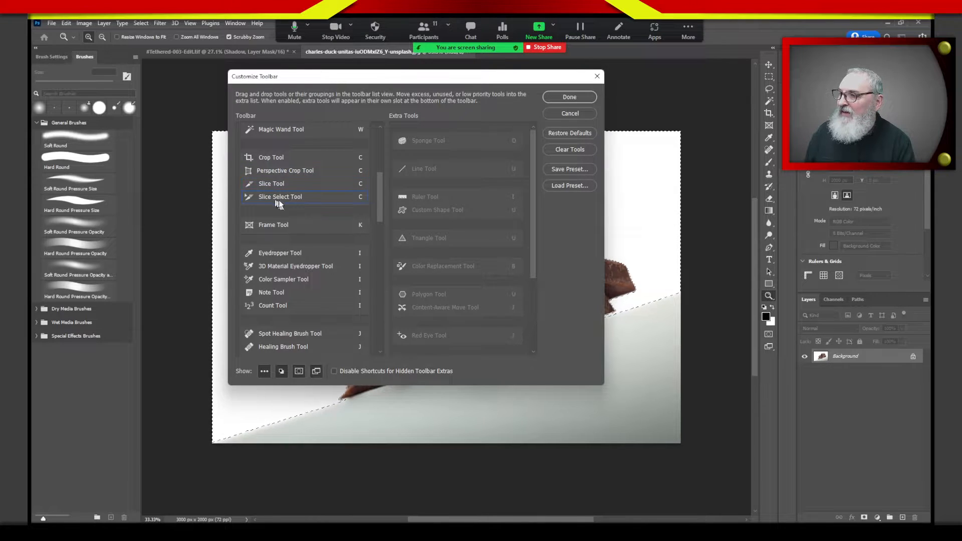
left_click_drag(279, 200, 441, 195)
left_click_drag(281, 183, 443, 186)
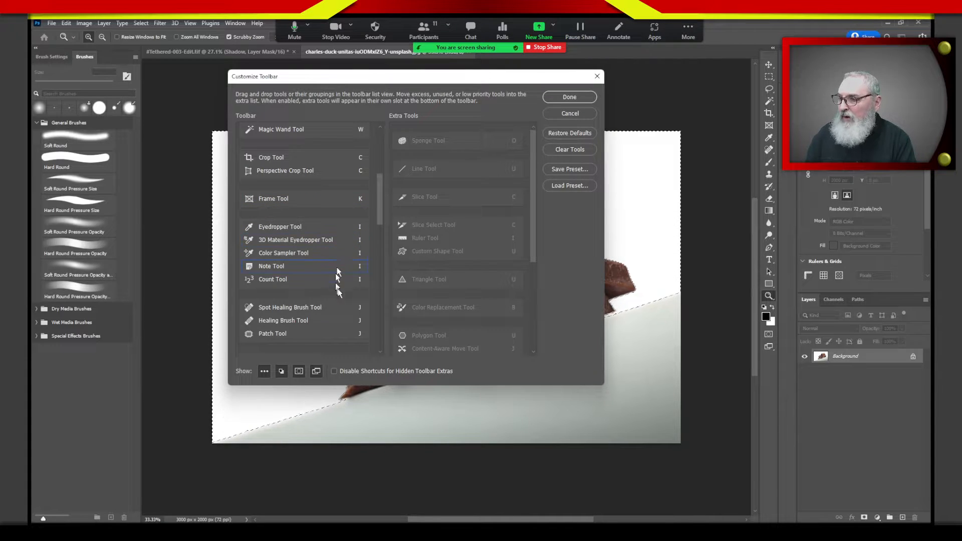
left_click_drag(339, 279, 425, 263)
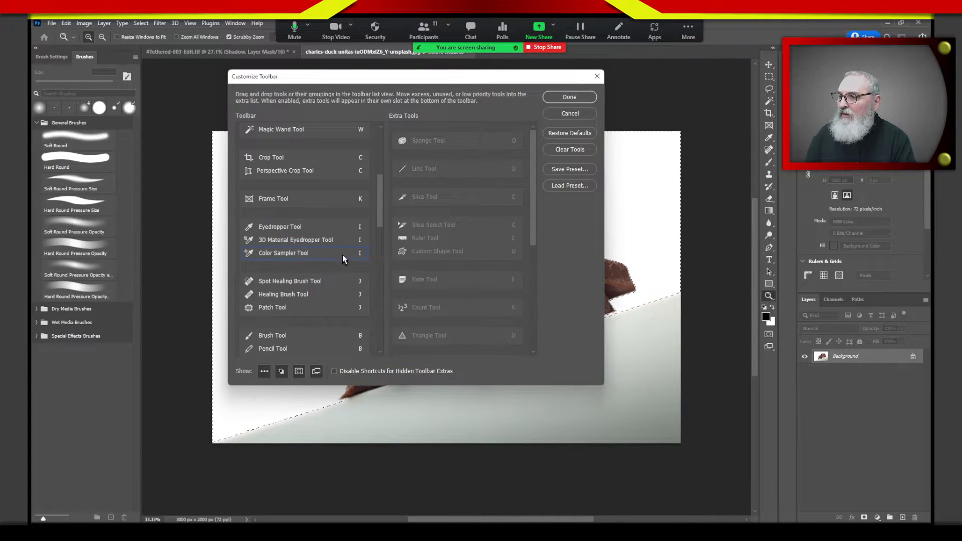
left_click_drag(341, 254, 477, 237)
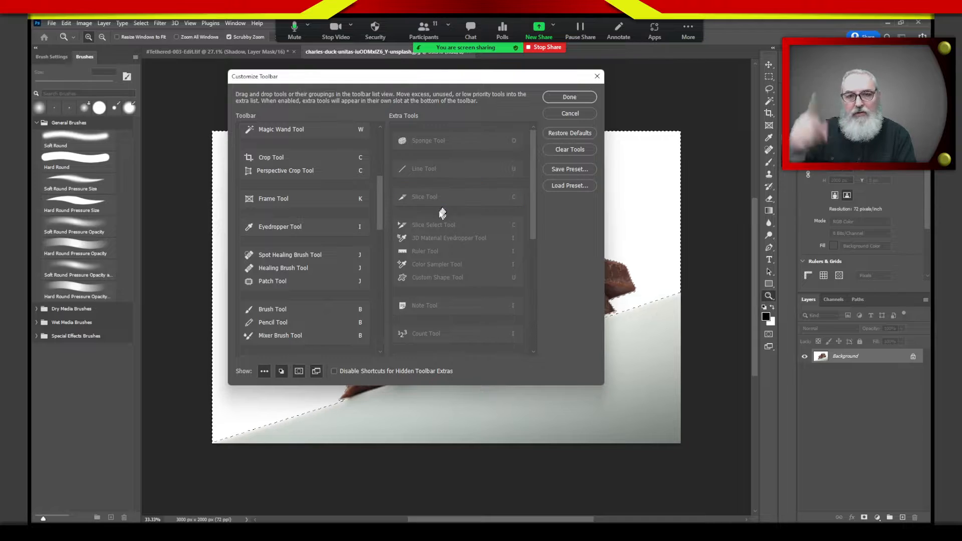
- Check the shortcut letters of the Spot Healing Brush, Healing Brush and Patch tools and accept the toolbar customization
left_click(327, 255)
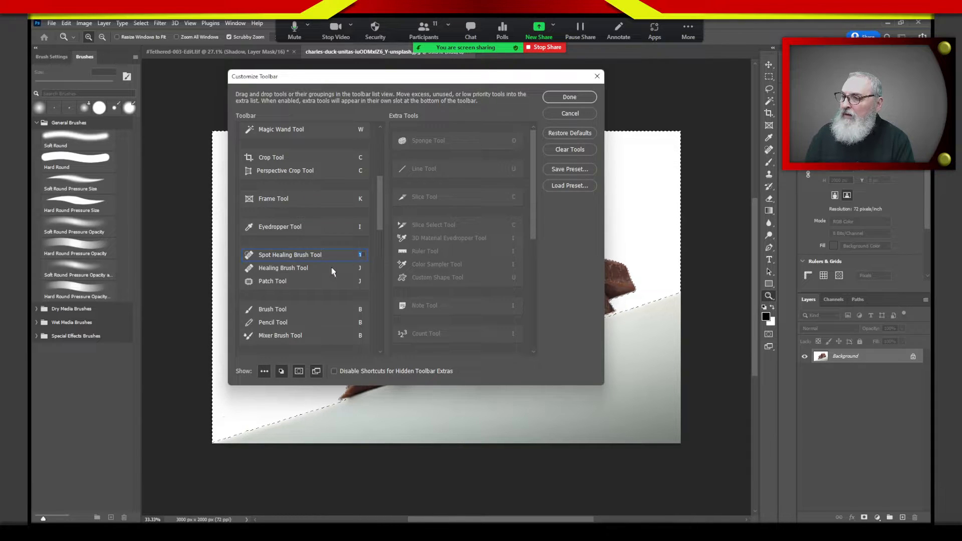
left_click(329, 270)
left_click_drag(322, 282, 339, 293)
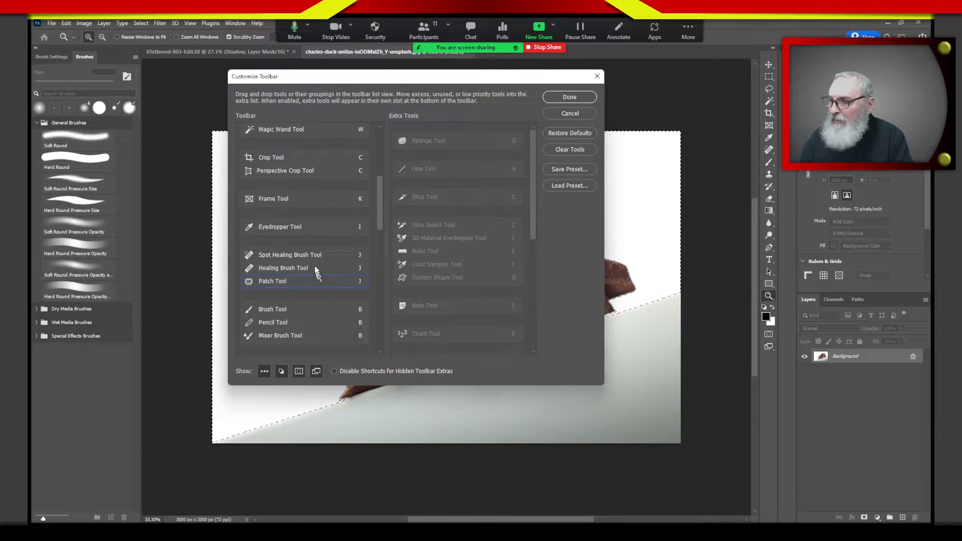
left_click(560, 97)
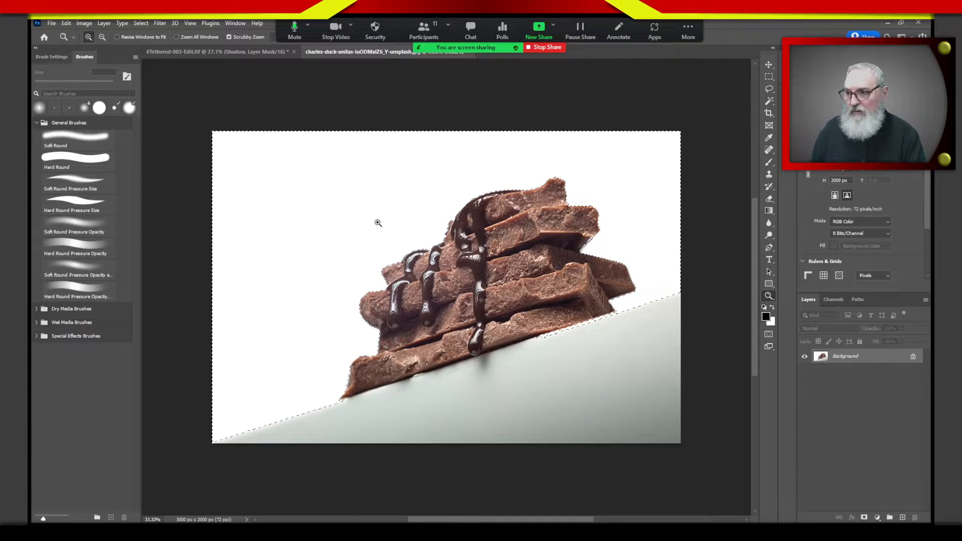
- Deselect the chocolate photo's white background and try to shift the Background layer with the Move tool, without converting it to a normal layer
key("h")
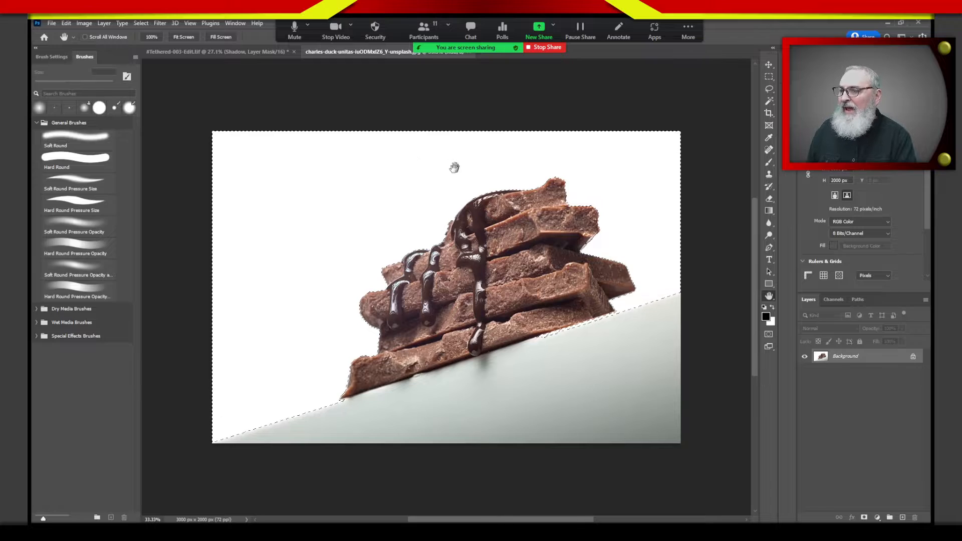
left_click(769, 65)
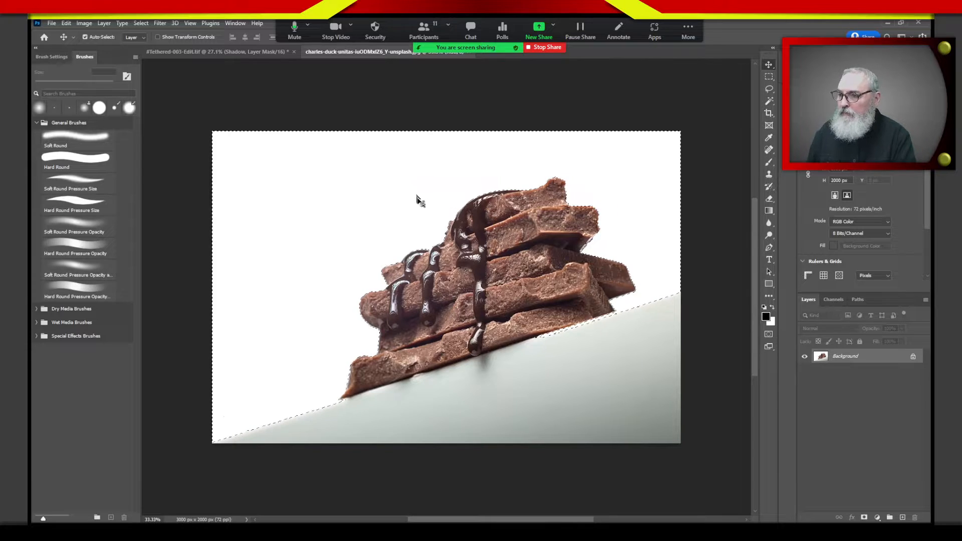
key("ctrl+d")
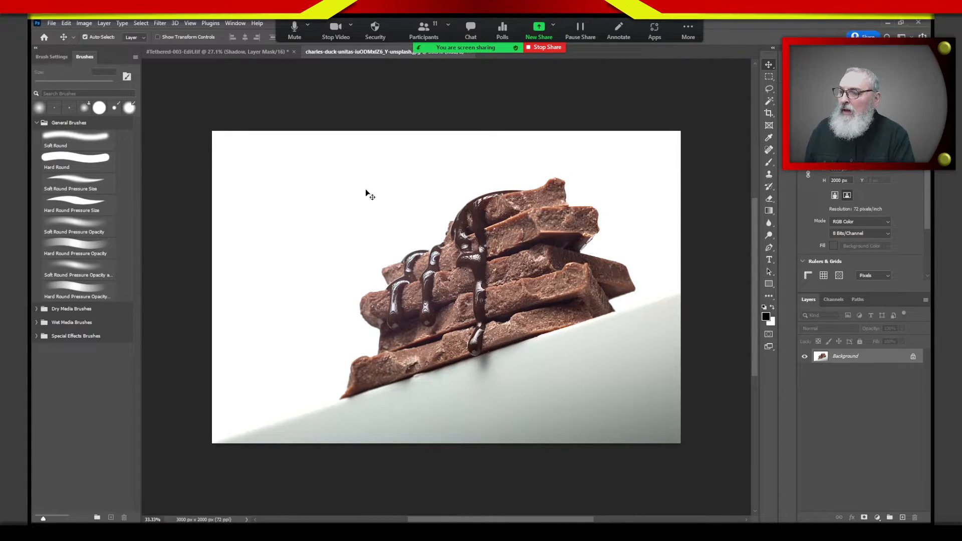
left_click_drag(359, 197, 401, 200)
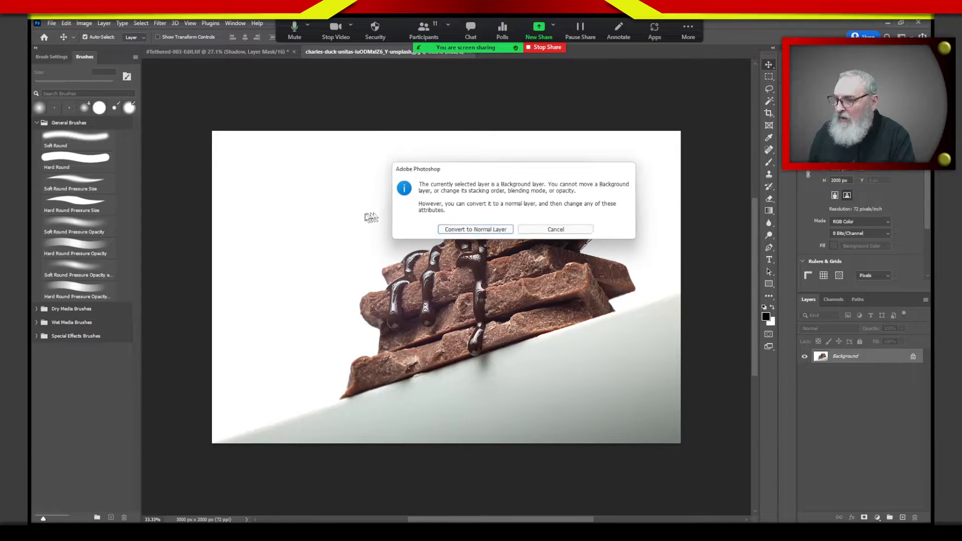
left_click(556, 229)
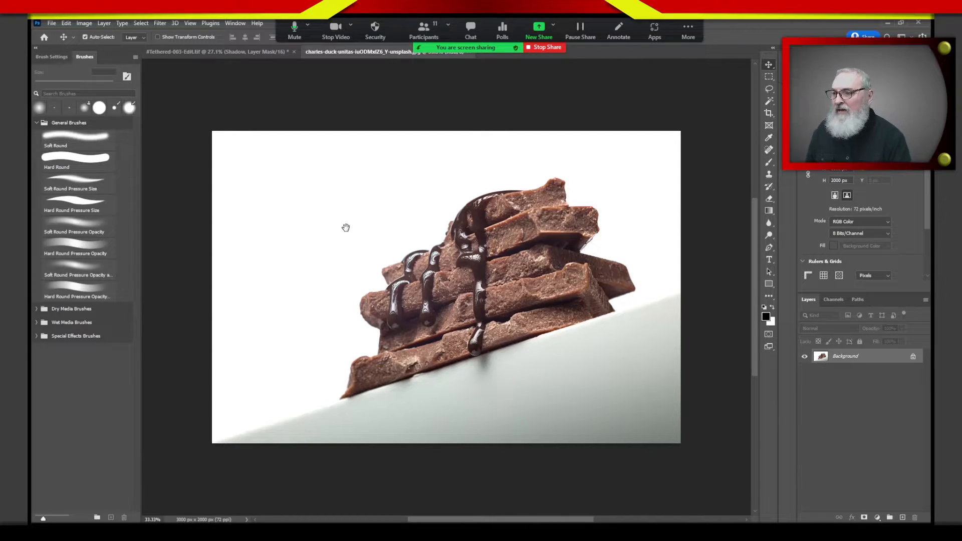
- Pan the chocolate photo with the temporary Hand tool, and switch to the Zoom tool and back to the Move tool
left_click_drag(369, 216, 456, 414)
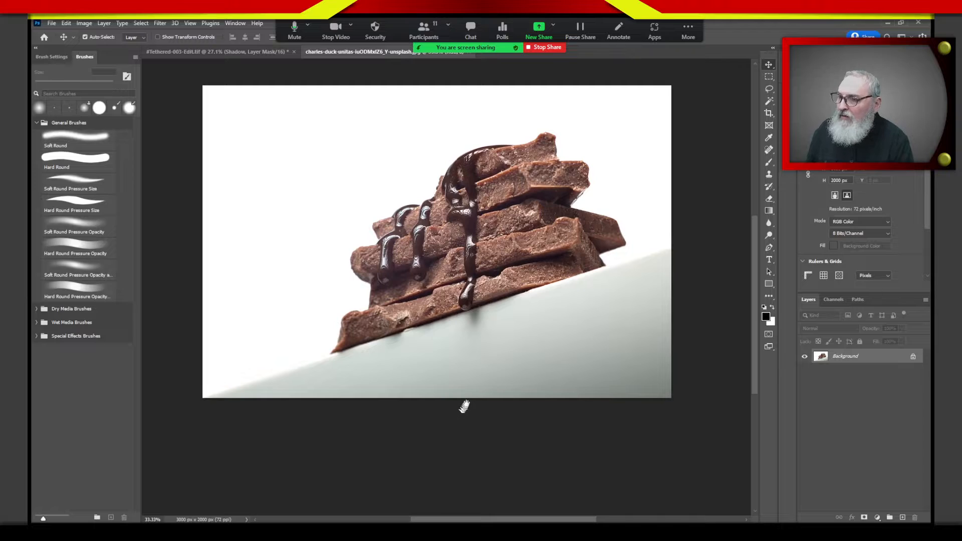
left_click_drag(509, 365, 476, 339)
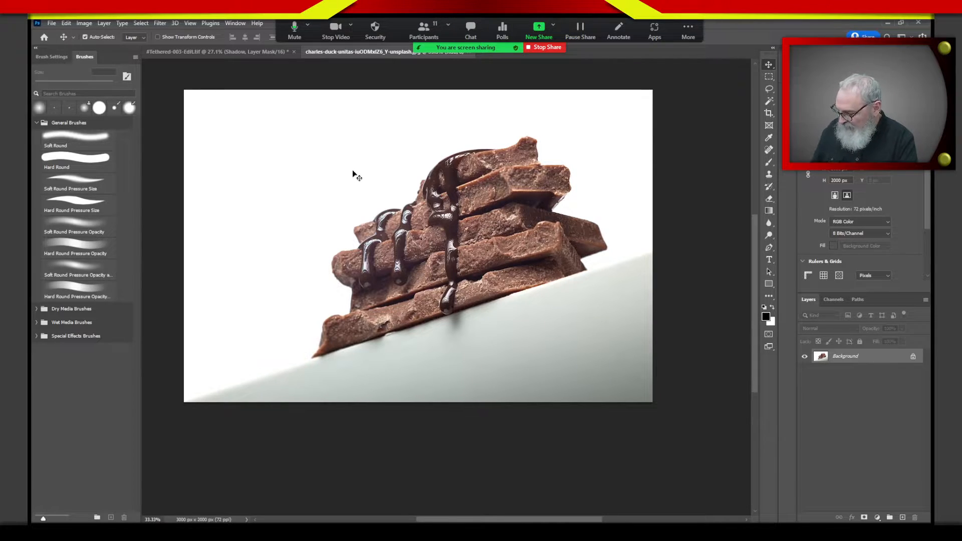
key("z")
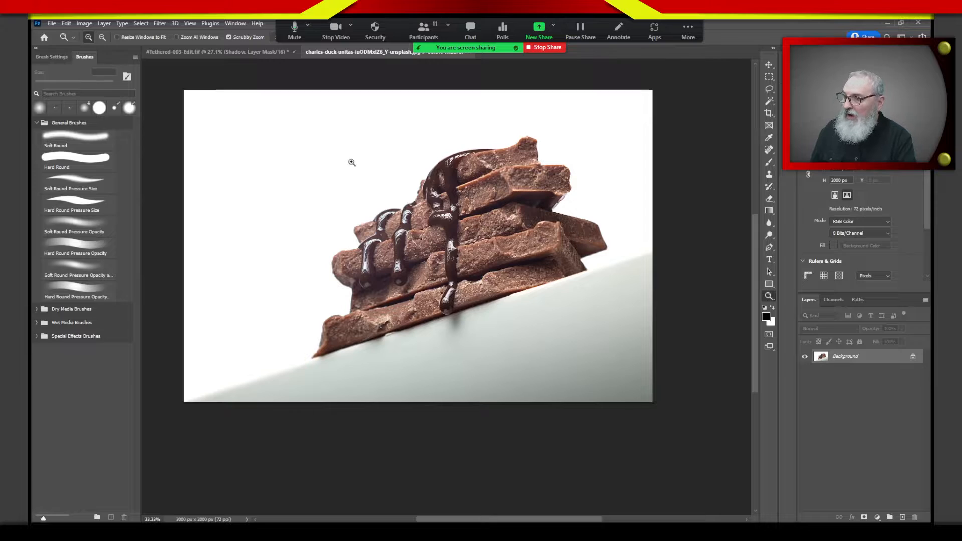
key("v")
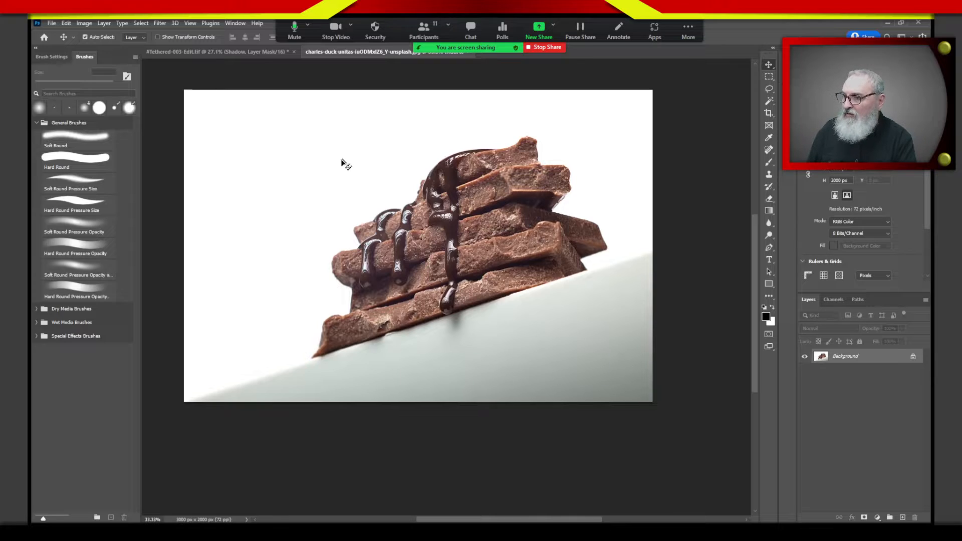
- Activate the Brush tool and enlarge its tip on the canvas to about 258 px
key("b")
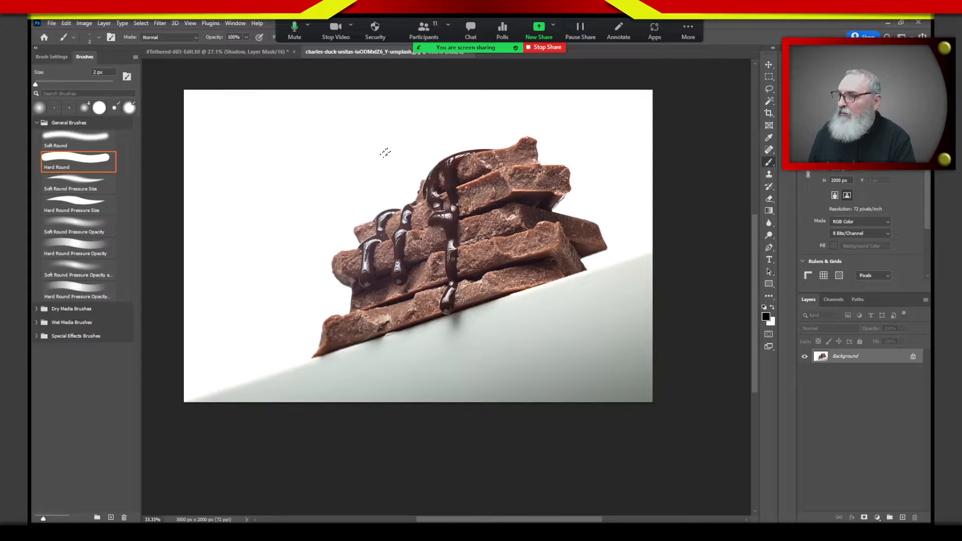
left_click_drag(347, 212, 340, 206)
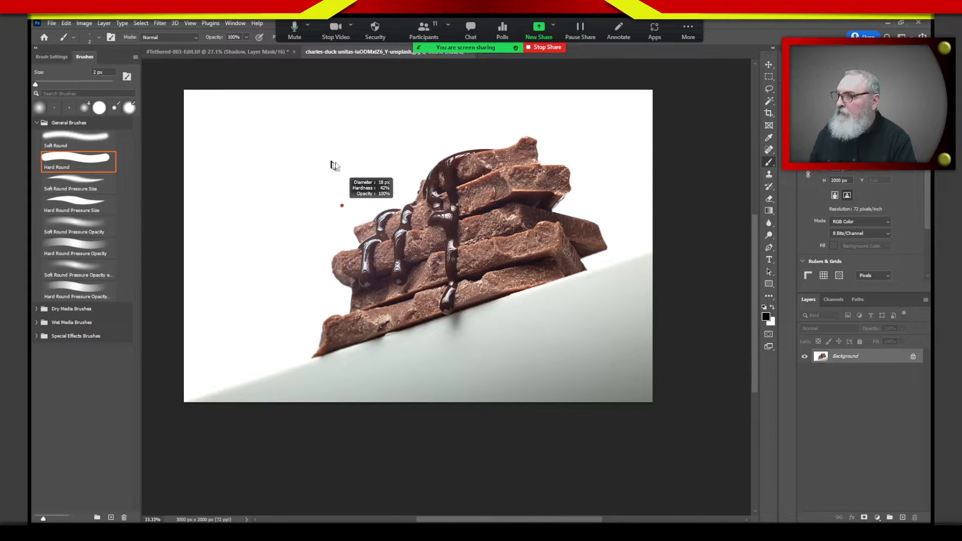
left_click_drag(333, 162, 353, 155)
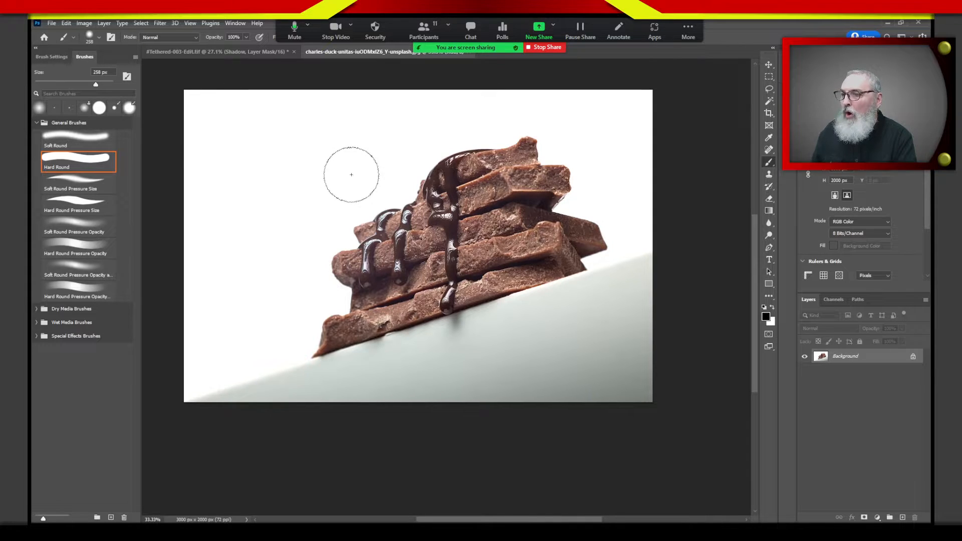
- Zoom in on the chocolate drips to about 104%, return to the Brush tool and pan across the stack
key("z")
left_click_drag(354, 174, 371, 244)
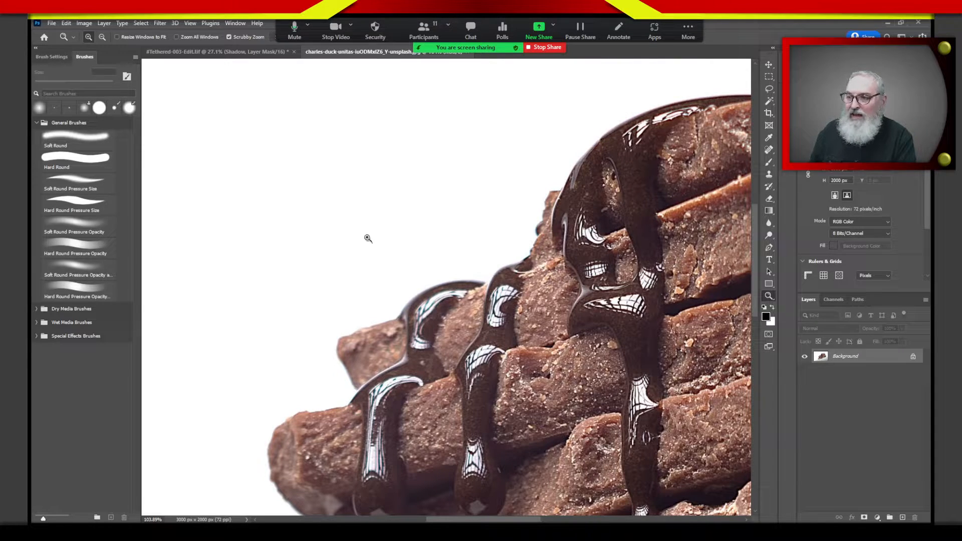
key("b")
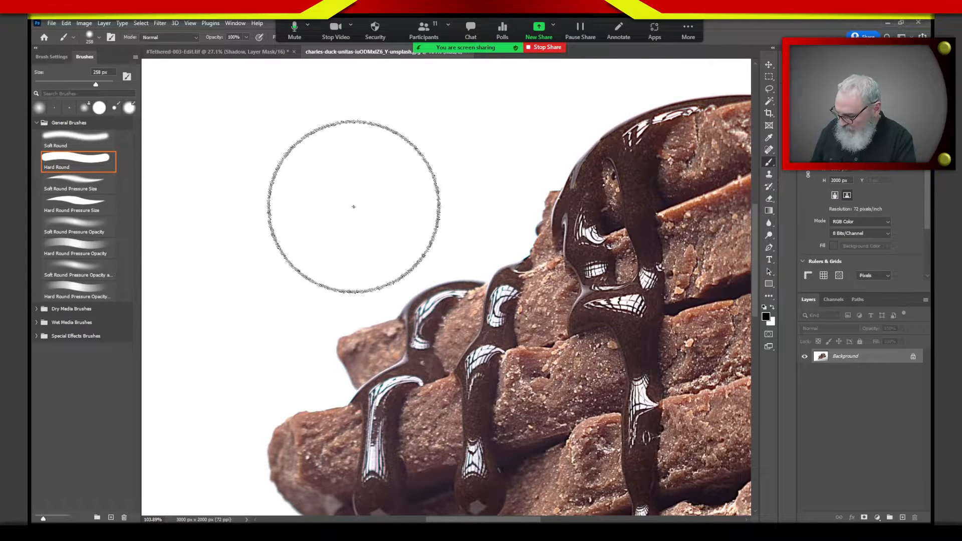
key("space")
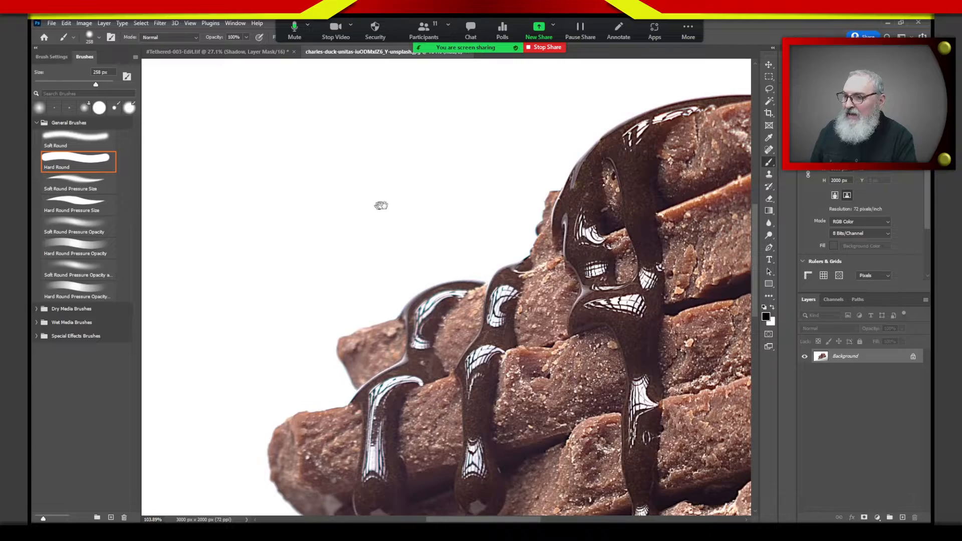
left_click_drag(382, 205, 210, 155)
left_click_drag(430, 108, 333, 282)
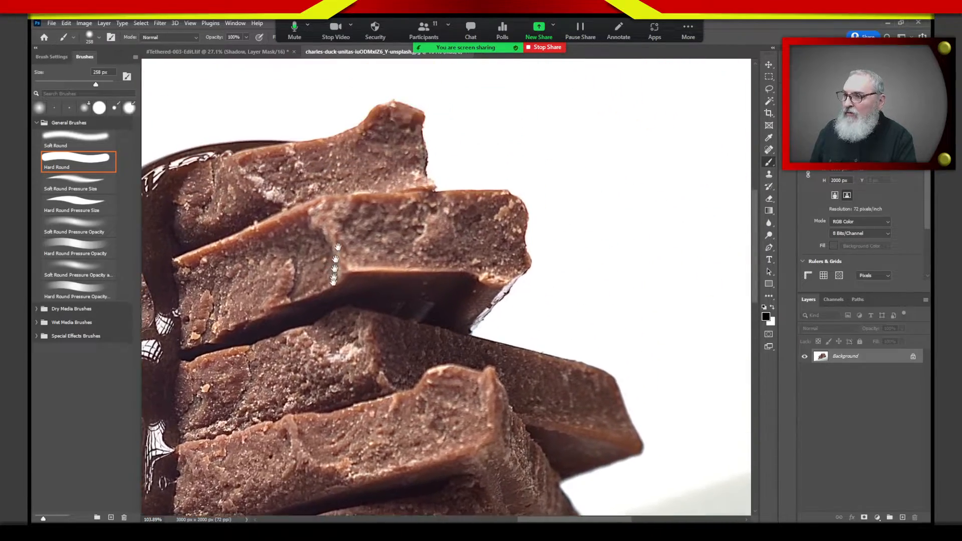
- Change the magnification of the chocolate stack to about 89%, return to the Brush tool and bring the drips into view
key("z")
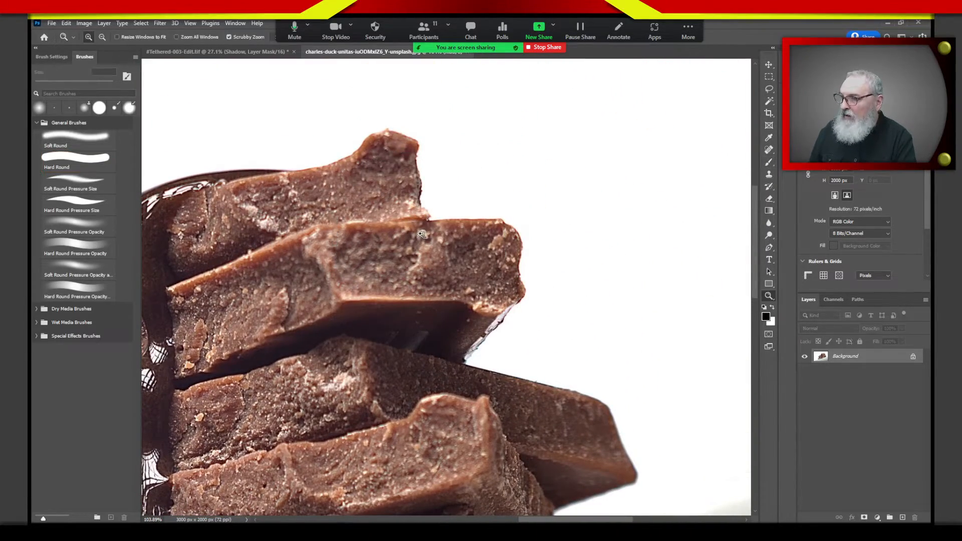
mouse_move(419, 233)
left_mouse_down()
mouse_move(371, 233)
mouse_move(432, 233)
mouse_move(410, 235)
mouse_move(493, 263)
left_mouse_up()
key("b")
left_click_drag(424, 295, 457, 272)
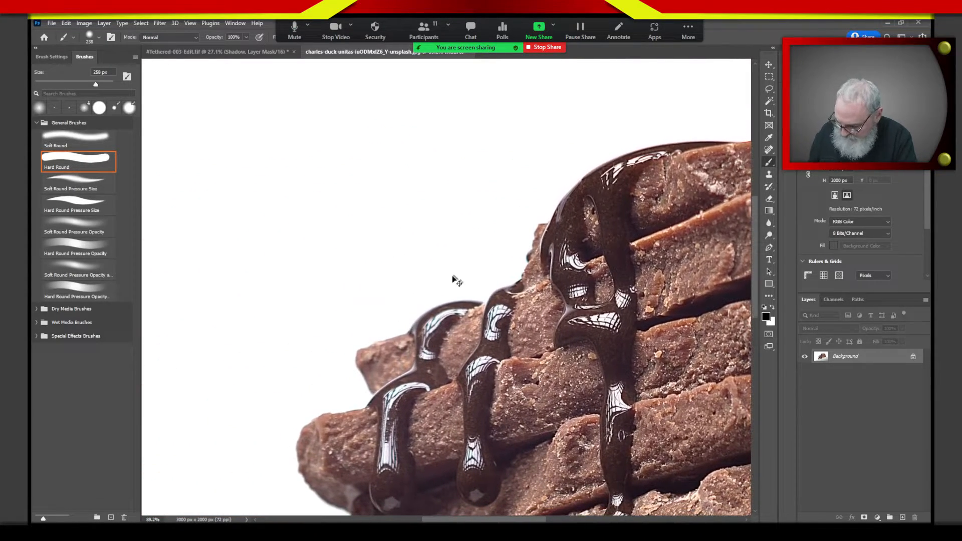
- Fit the whole photo in view and select the white background around the chocolate stack with the Magic Wand
key("ctrl+0")
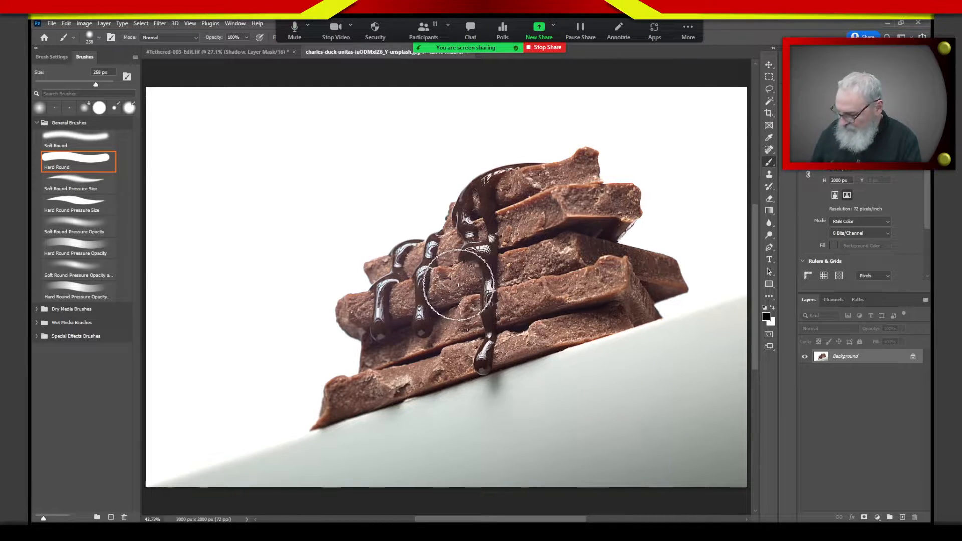
key("i")
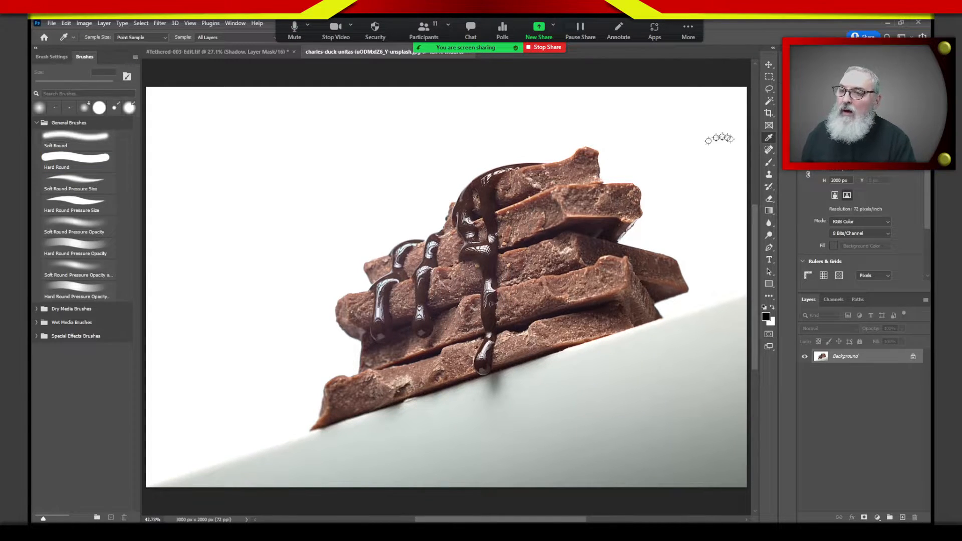
left_click(767, 102)
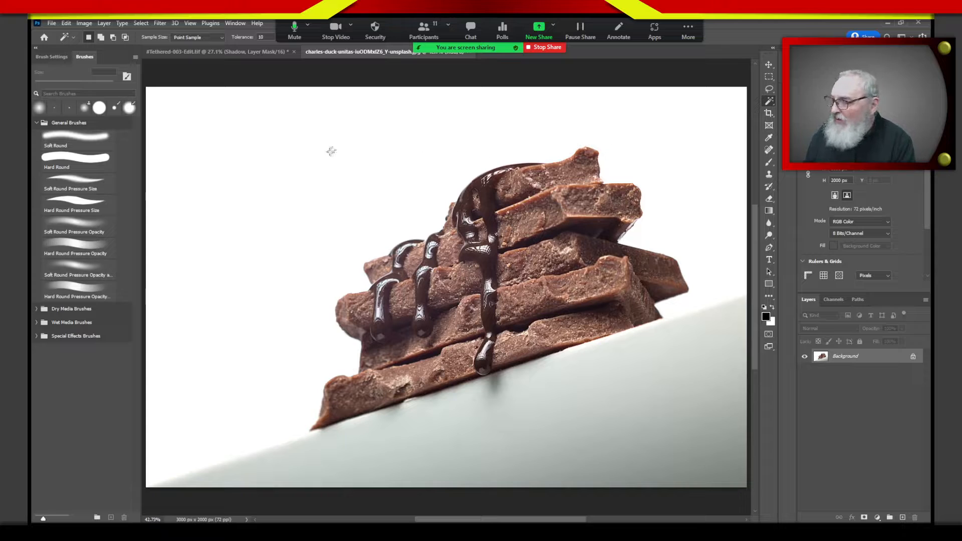
left_click(315, 231)
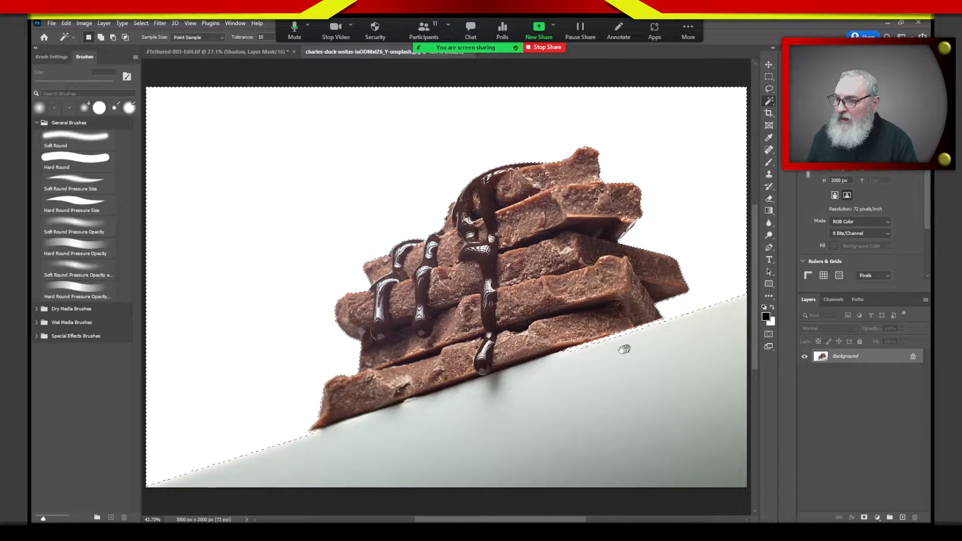
- Subtract the stray selected areas under the chocolate and along the table edge to the image's right side with the Lasso tool
left_click_drag(622, 344, 514, 345)
key("z")
left_click(575, 353)
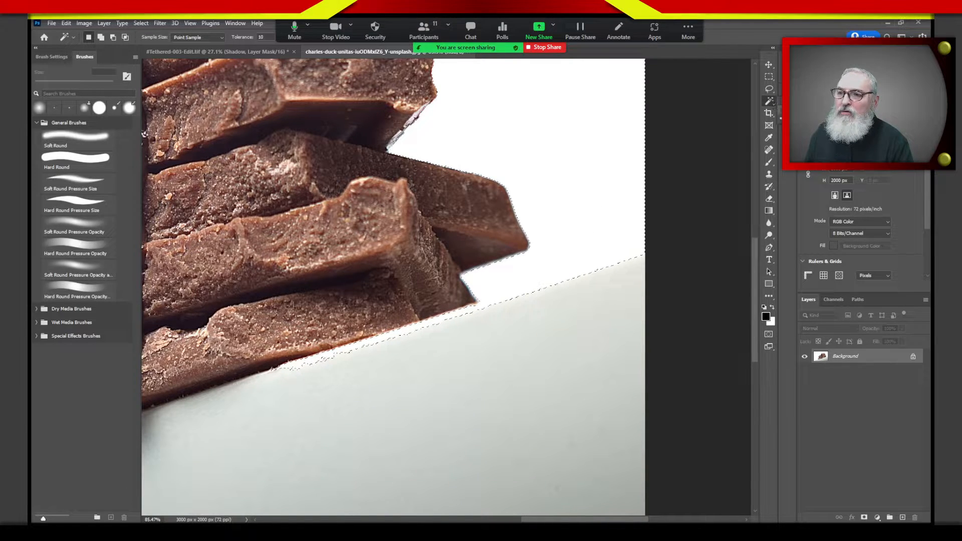
left_click(769, 90)
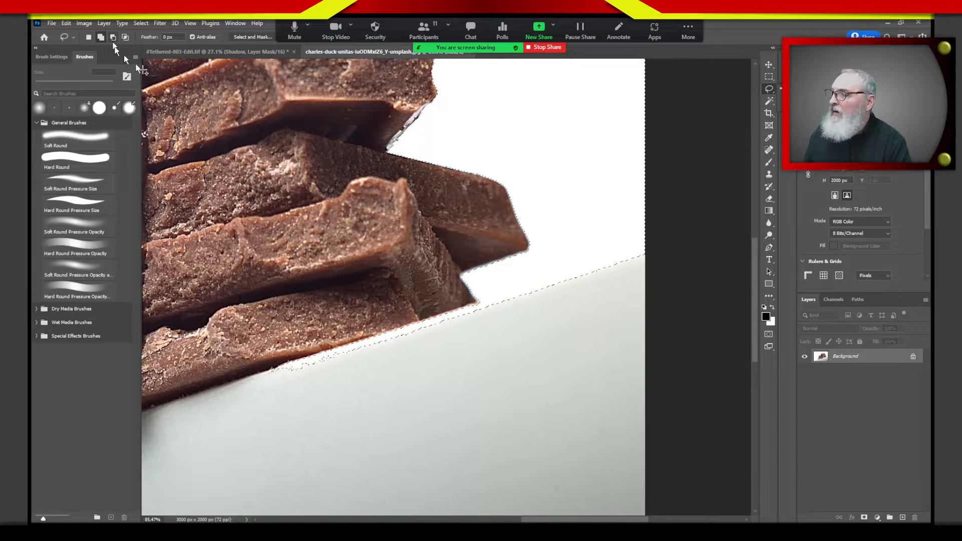
left_click(113, 37)
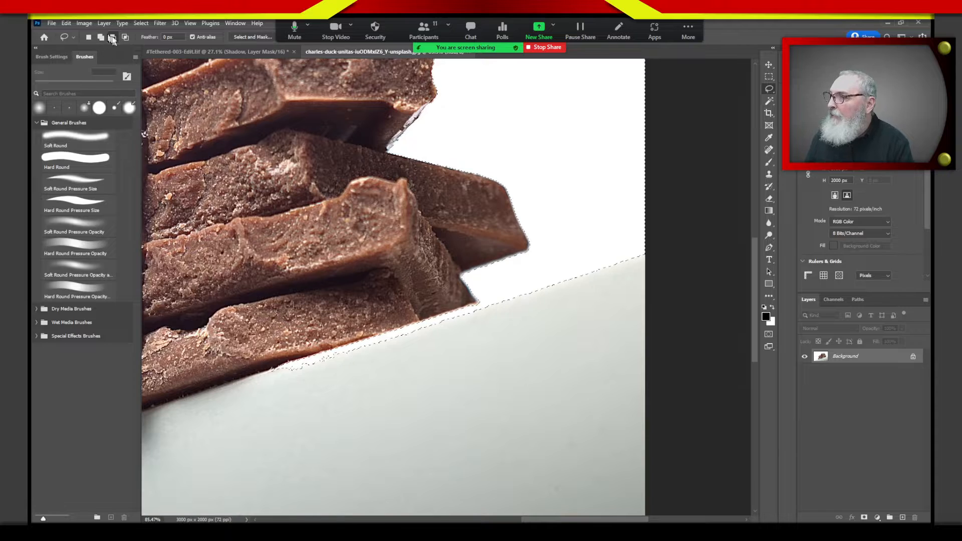
mouse_move(388, 317)
left_mouse_down()
mouse_move(307, 339)
mouse_move(404, 369)
mouse_move(396, 346)
mouse_move(428, 299)
left_mouse_up()
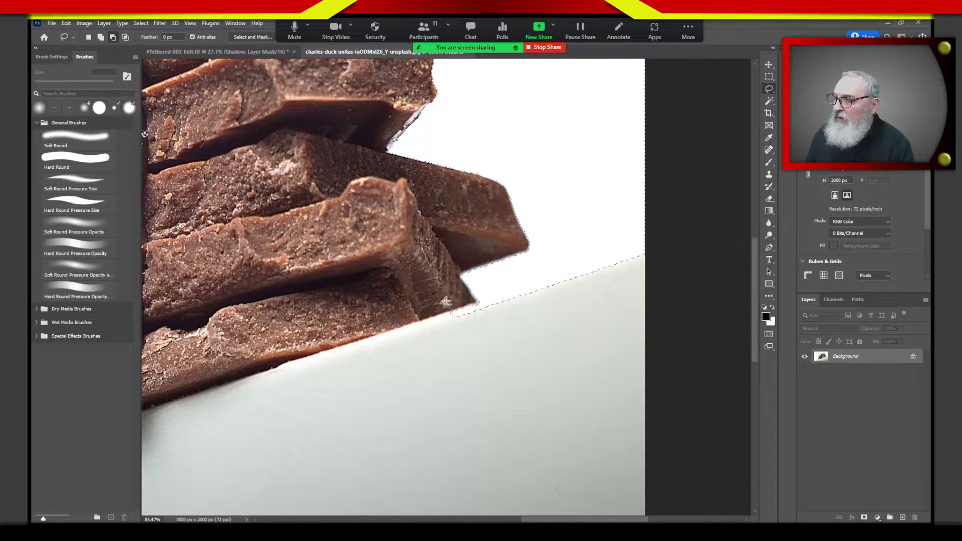
left_click_drag(437, 299, 429, 304)
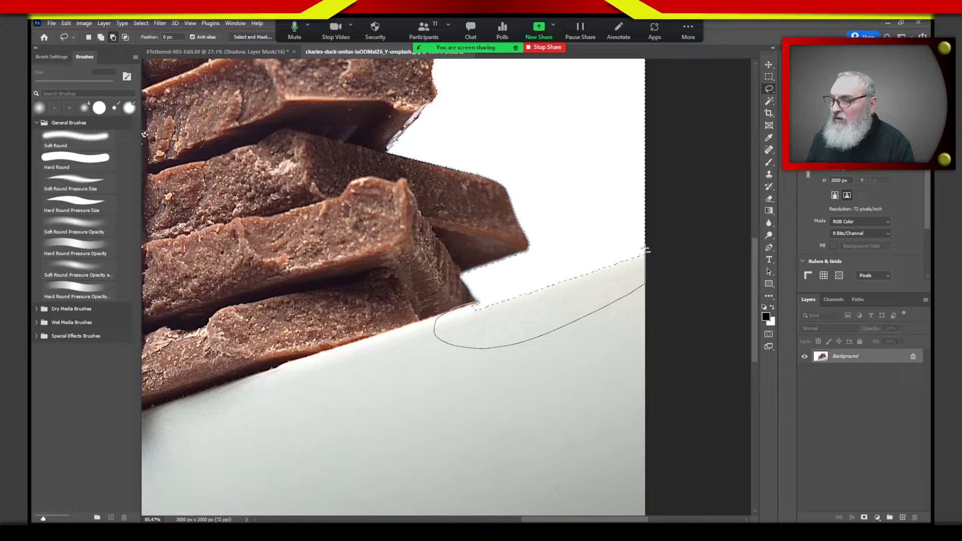
left_click_drag(646, 248, 663, 247)
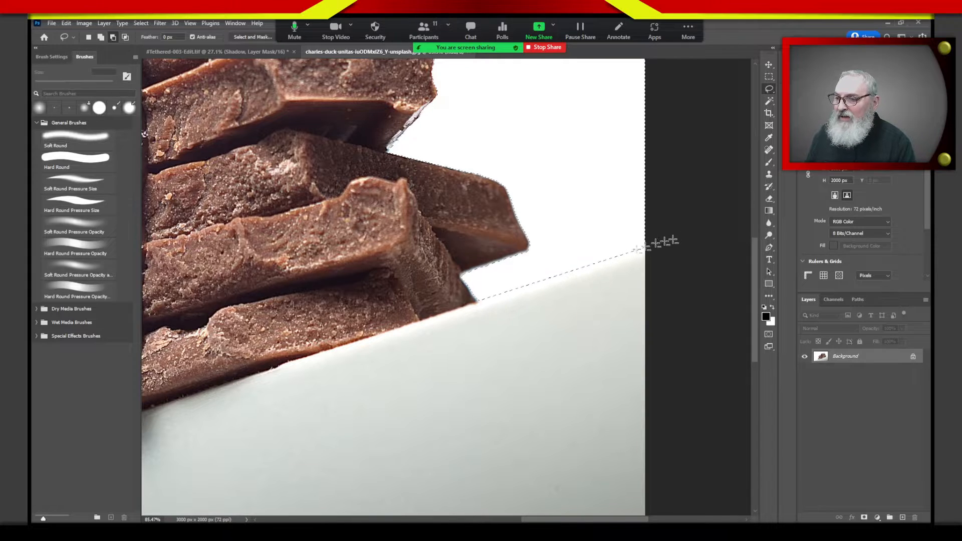
- Trim the selection with the Lasso along the table edge from the lowest chocolate piece to the lower-left image corner, and fit the photo in view
left_click_drag(388, 365, 561, 290)
left_click_drag(391, 331, 622, 273)
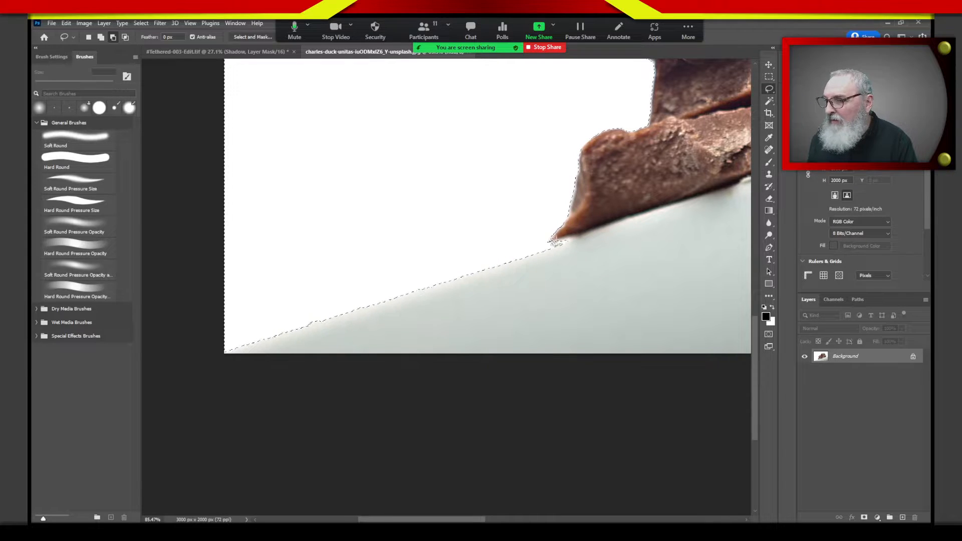
mouse_move(575, 269)
left_mouse_down()
mouse_move(235, 398)
mouse_move(194, 369)
mouse_move(222, 351)
left_mouse_up()
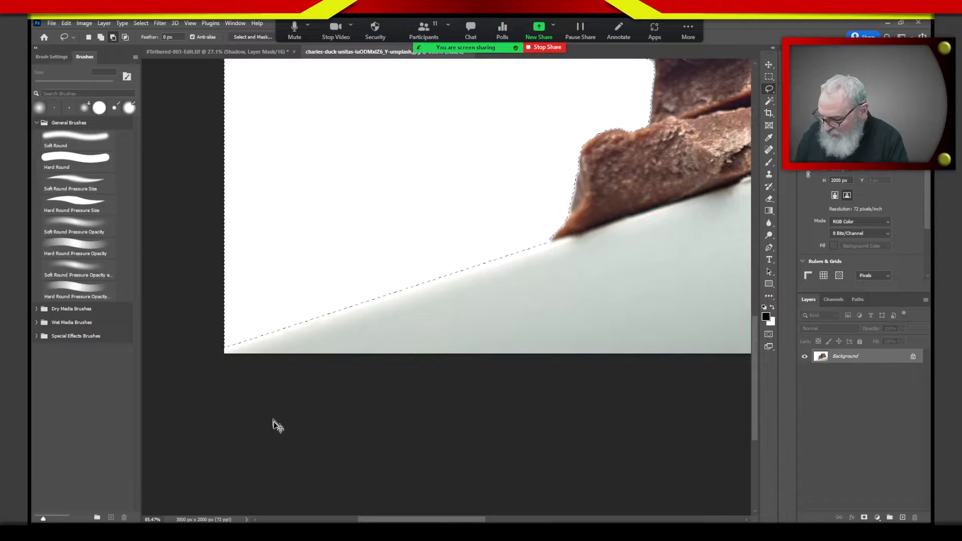
key("ctrl+0")
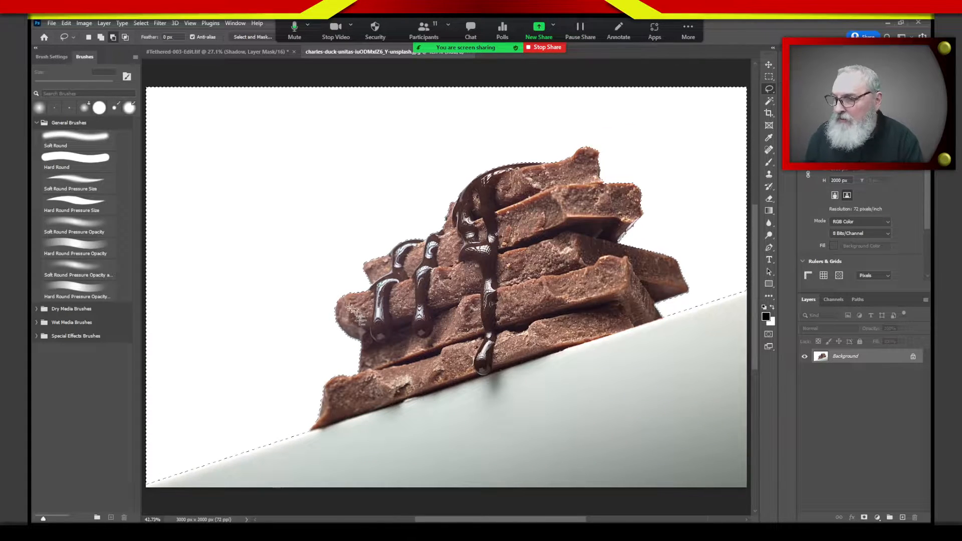
- Add a Solid Color fill layer from the background selection and pick a muted red, 8a4242, as its color
left_click(877, 518)
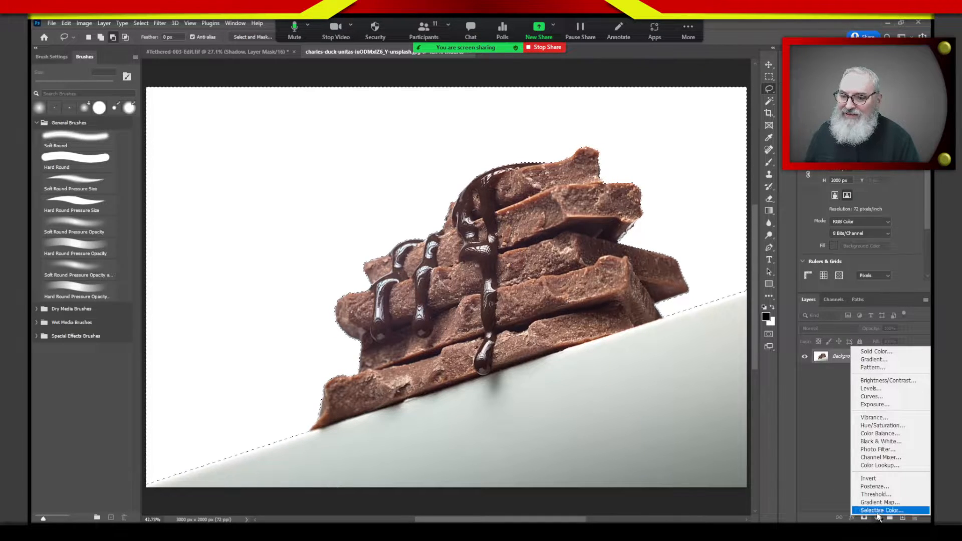
left_click(874, 351)
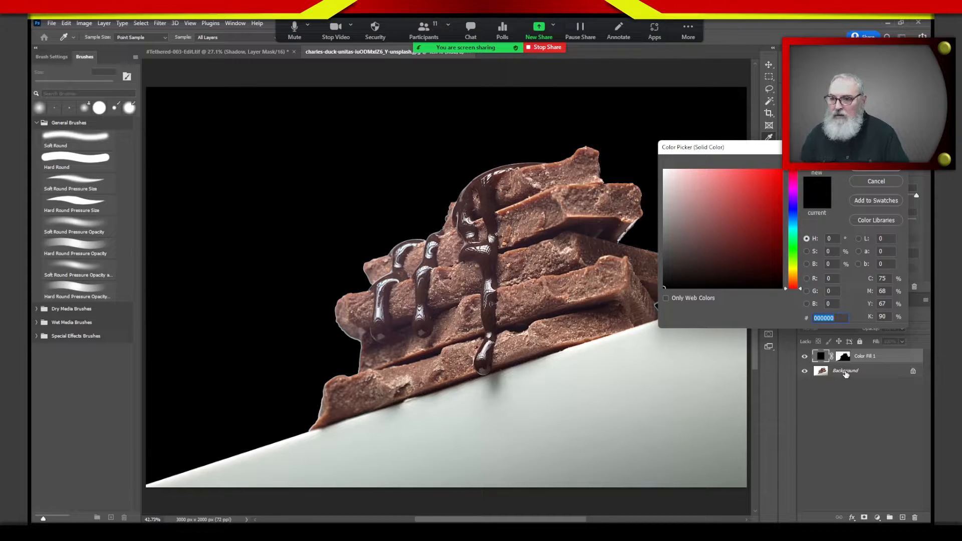
left_click_drag(777, 146, 700, 276)
left_click(657, 331)
left_click_drag(656, 334, 648, 353)
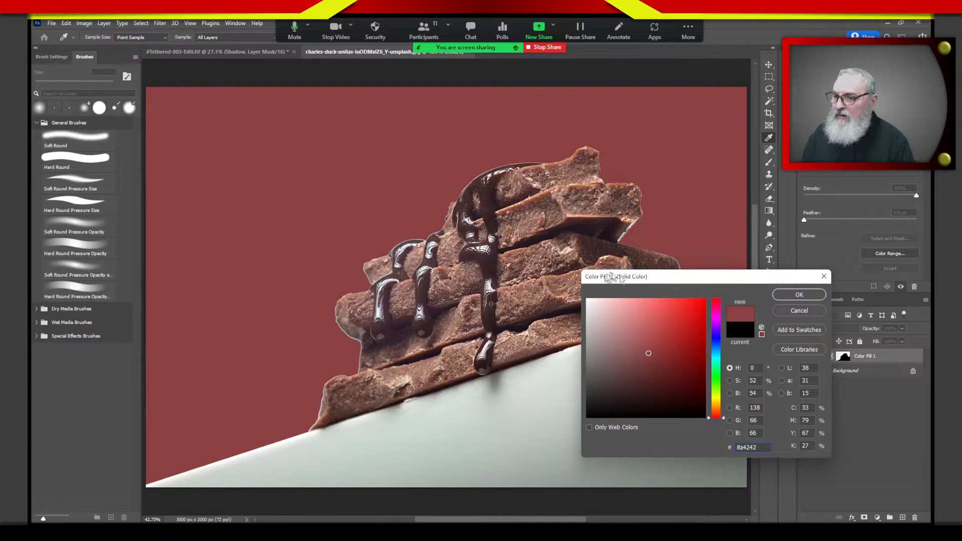
- Try a purple fill, 58428a, and colors sampled from the chocolate, 8d5e4e and 362128
left_click_drag(693, 276, 767, 103)
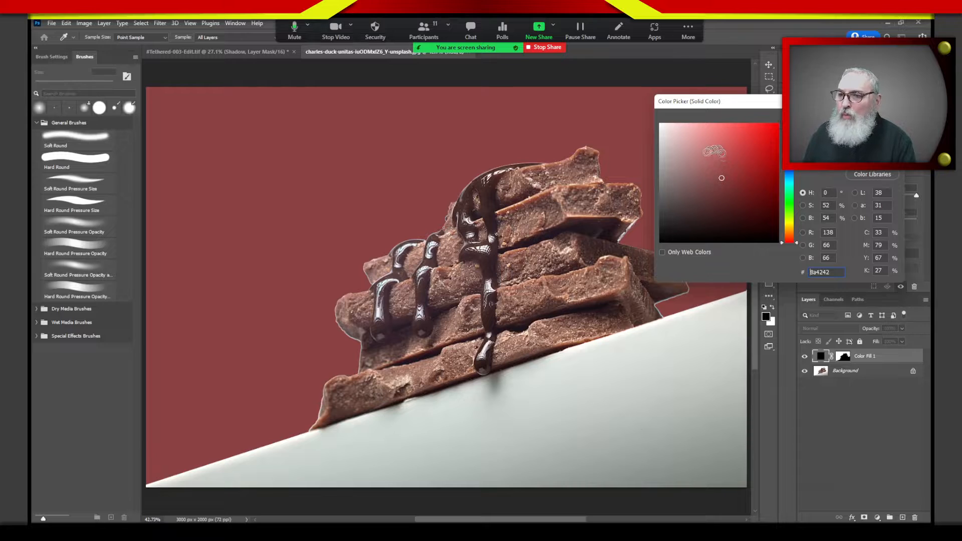
left_click_drag(790, 178, 789, 157)
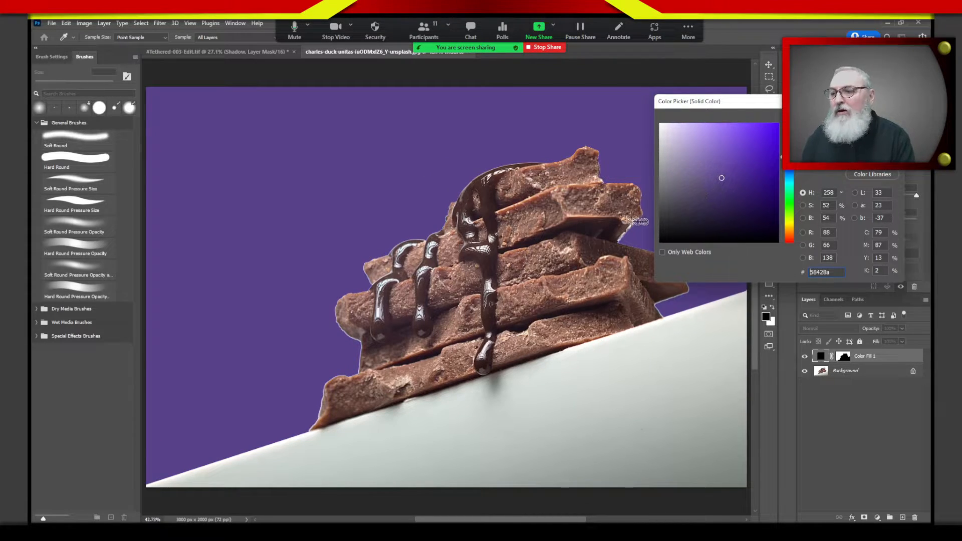
left_click(556, 287)
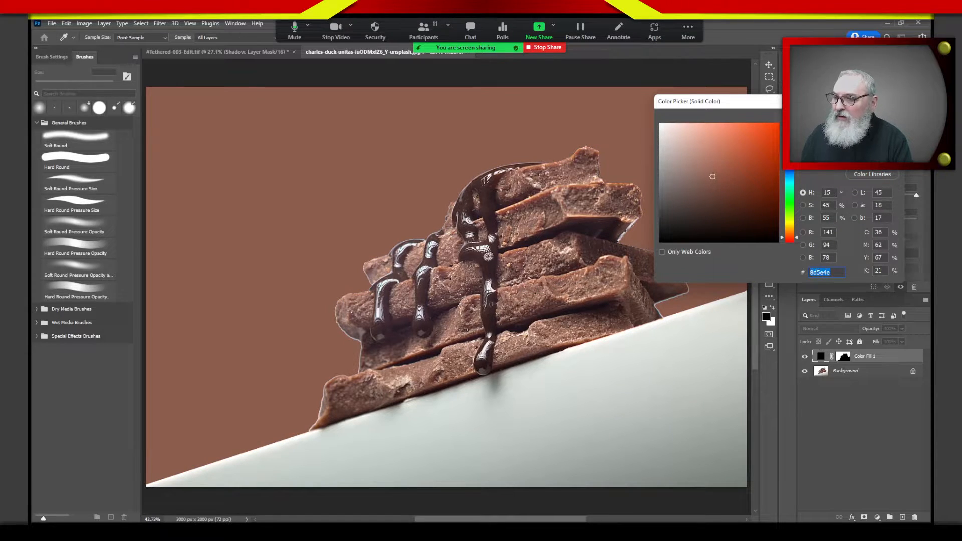
left_click(483, 260)
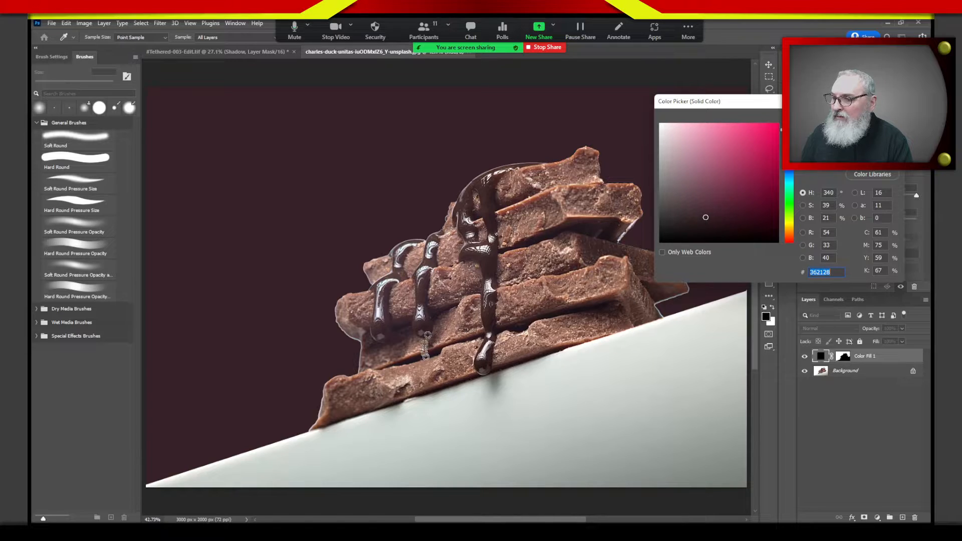
- Sample a light brown from the chocolate, shift its hue to 20°, lighten it to c7967e and accept the fill color
left_click(415, 368)
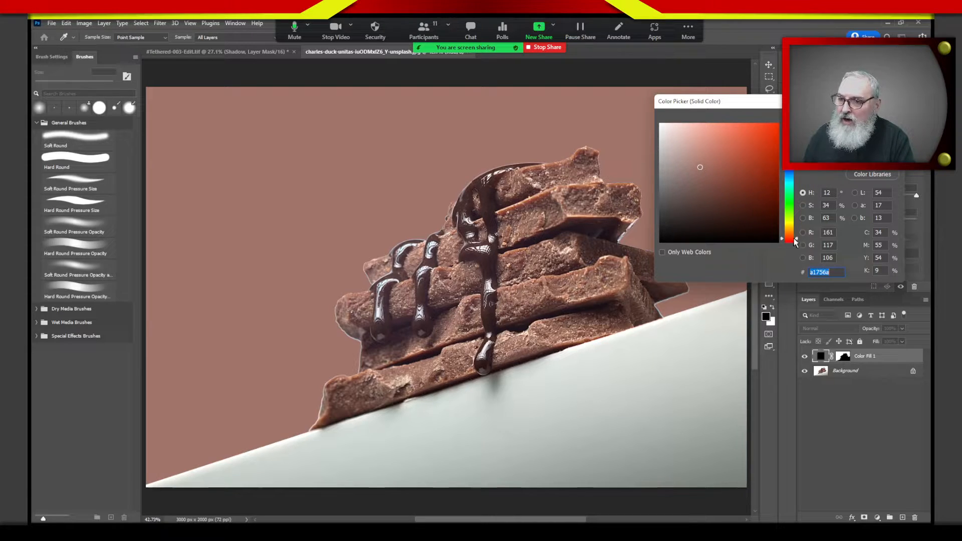
left_click_drag(796, 239, 795, 235)
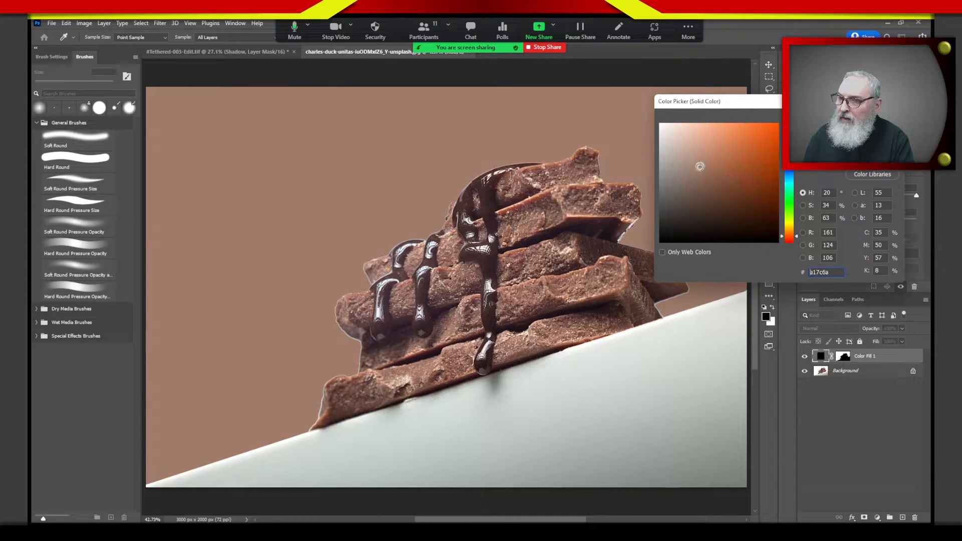
mouse_move(700, 167)
left_mouse_down()
mouse_move(710, 155)
mouse_move(702, 149)
left_mouse_up()
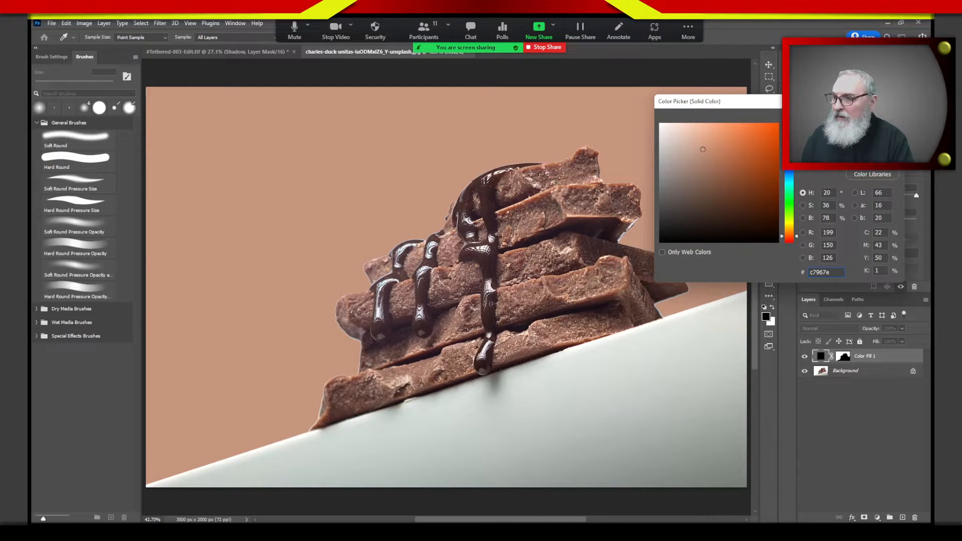
left_click(872, 117)
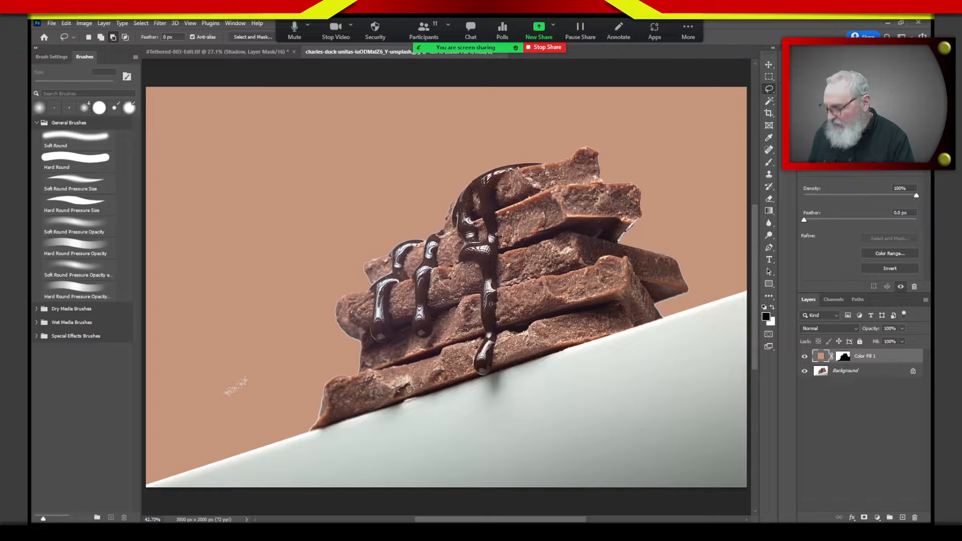
- Examine the light fringe along the chocolate's left edge at about 282% magnification
key("z")
left_click(353, 336)
mouse_move(353, 336)
left_mouse_down()
mouse_move(451, 323)
mouse_move(457, 215)
mouse_move(448, 185)
left_mouse_up()
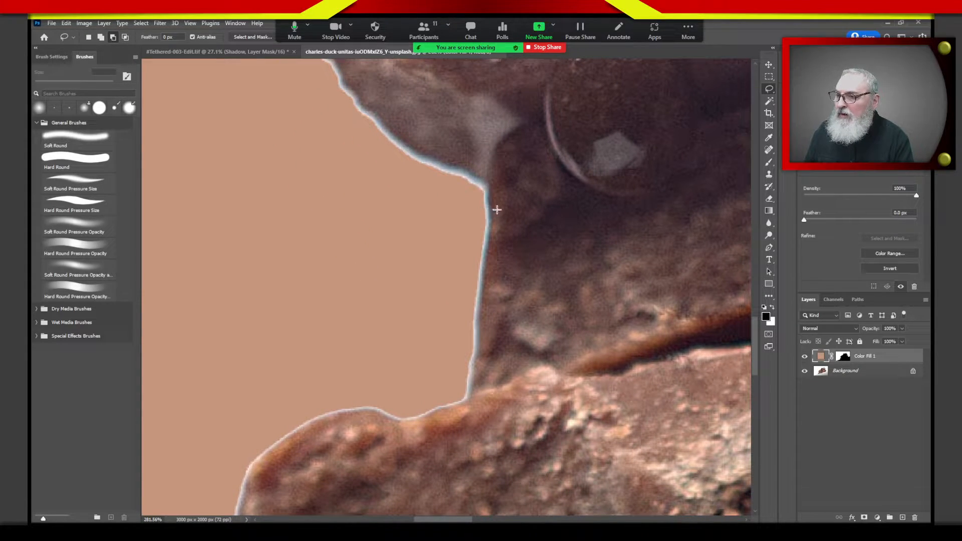
left_click_drag(497, 209, 463, 276)
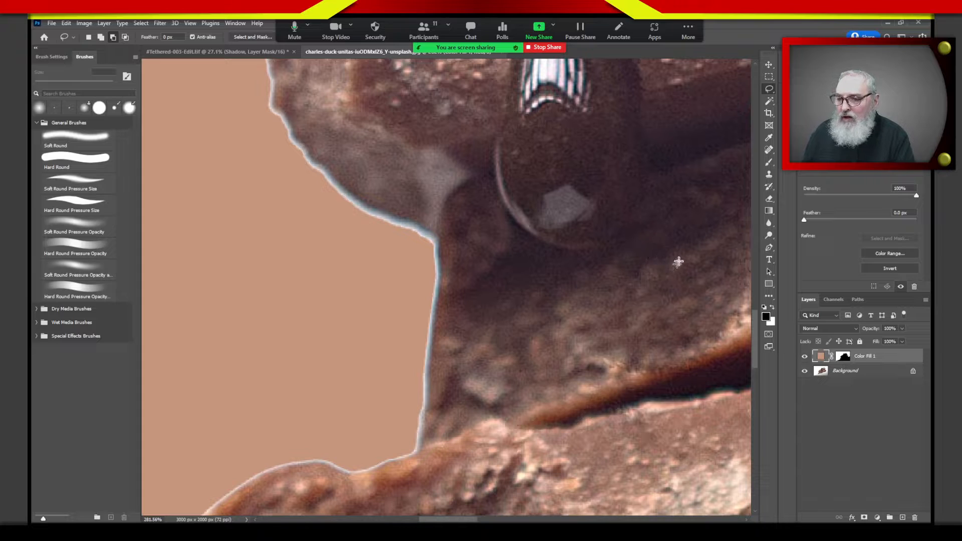
left_click(844, 357)
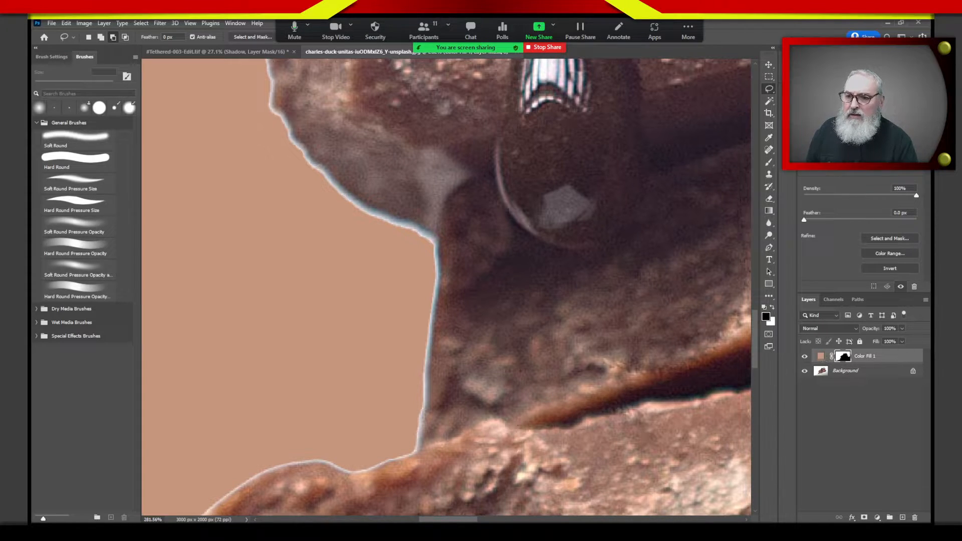
left_click(925, 300)
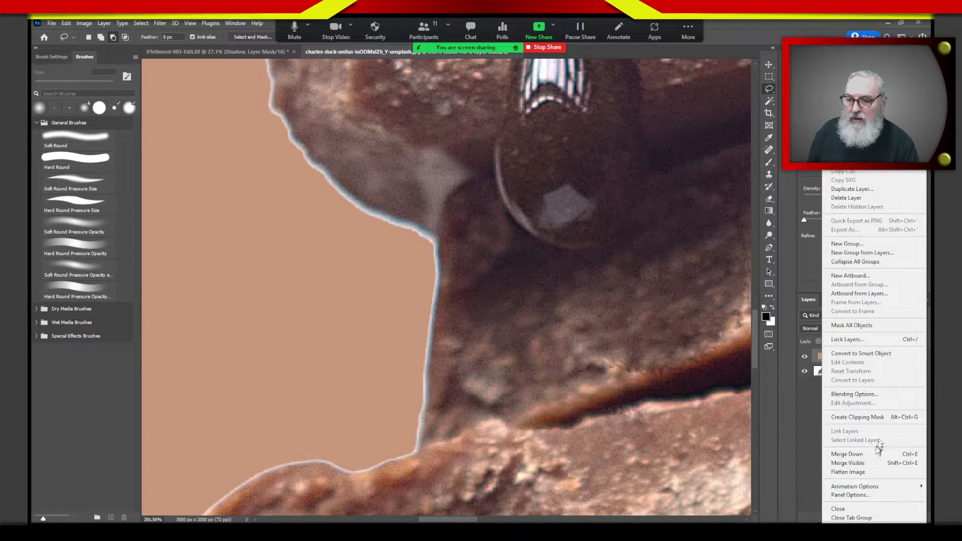
left_click(804, 425)
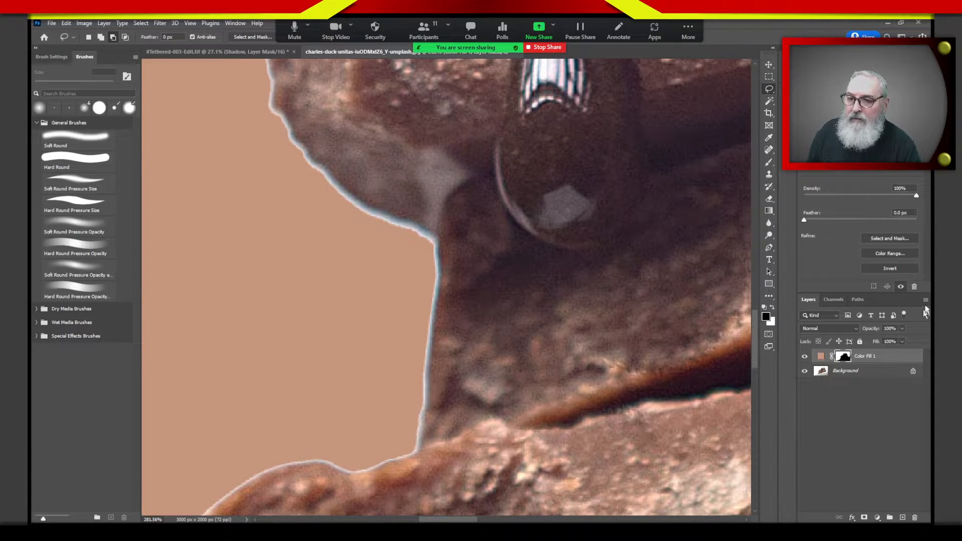
left_click(894, 363)
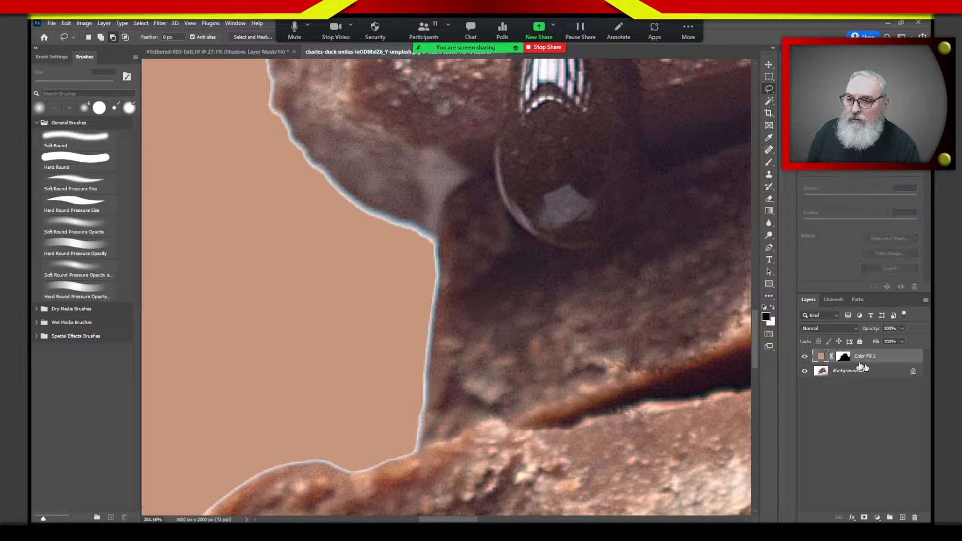
right_click(846, 359)
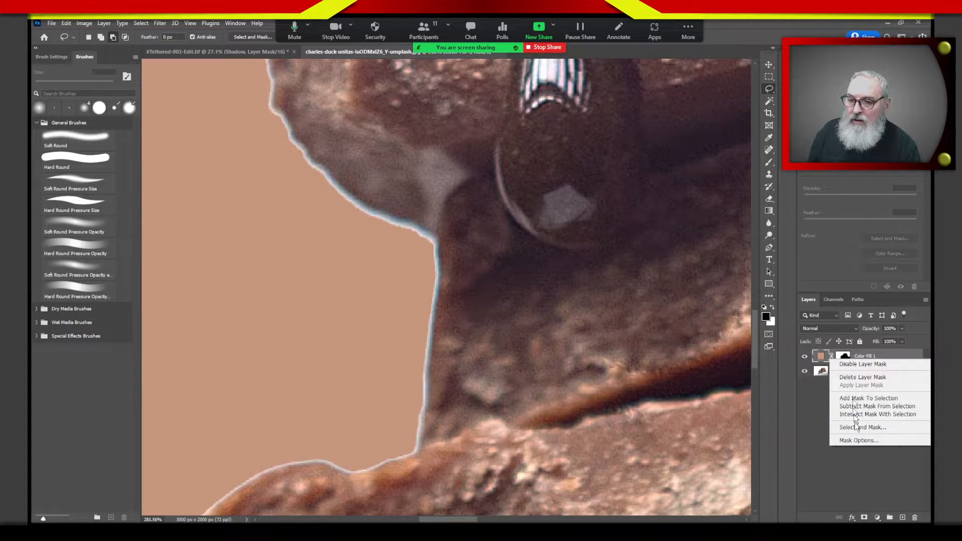
left_click(860, 440)
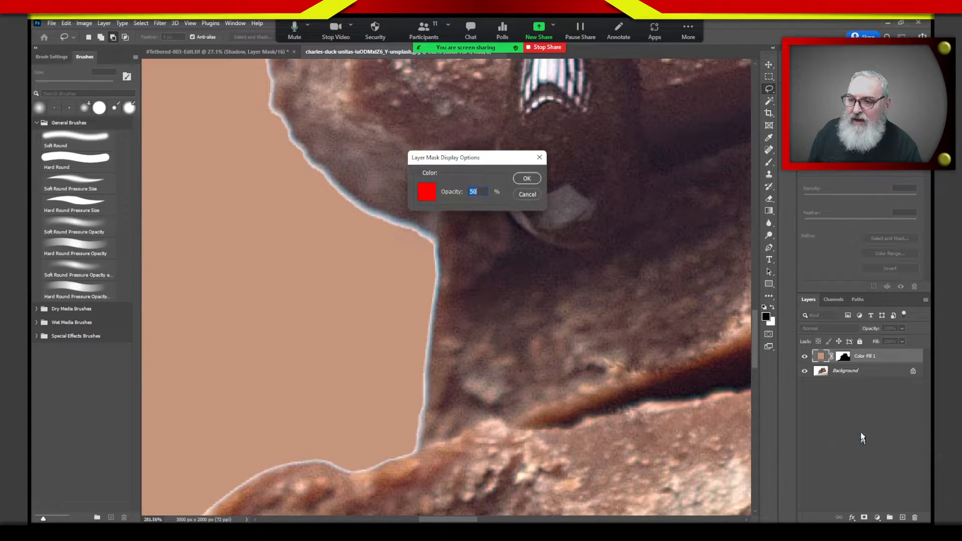
left_click(526, 195)
right_click(818, 357)
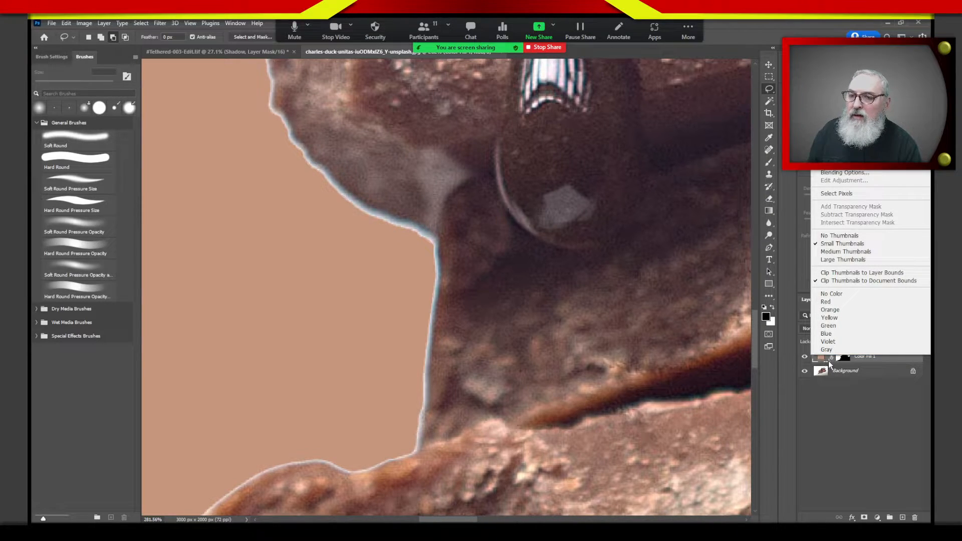
left_click(839, 388)
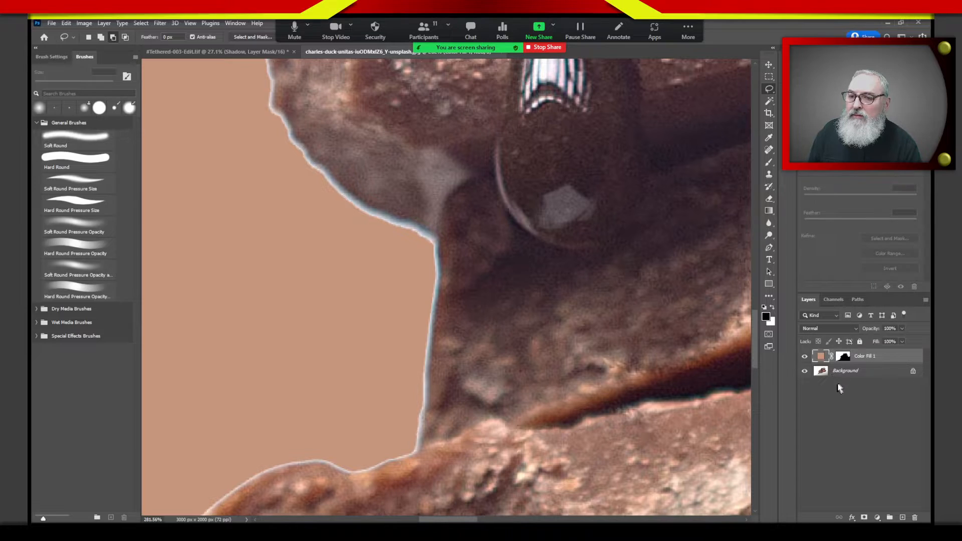
right_click(878, 371)
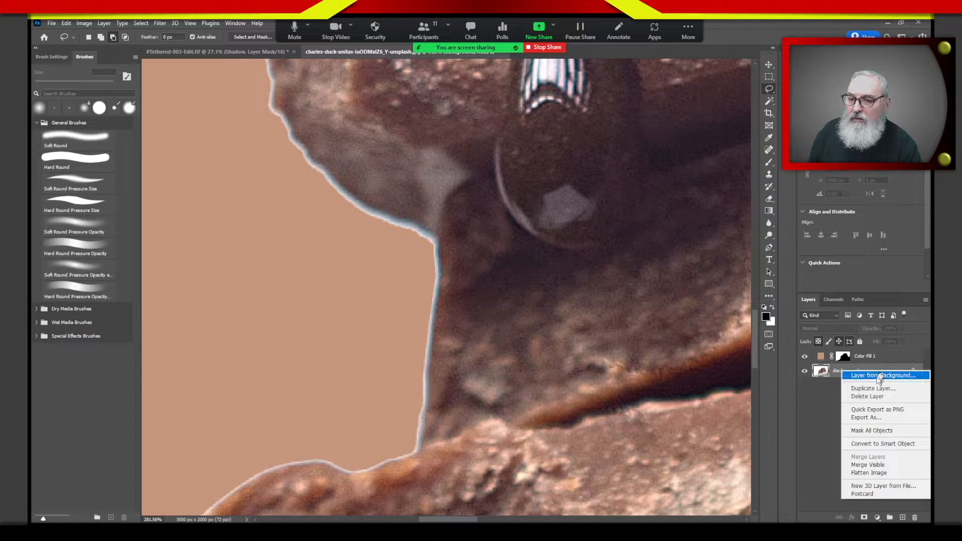
left_click(830, 467)
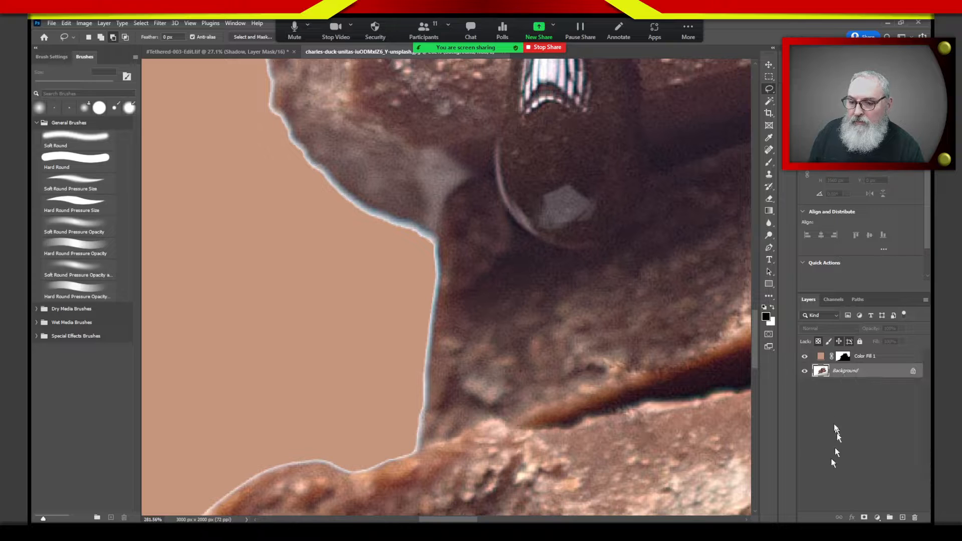
- Open the Color Fill 1 layer mask in Select and Mask, choosing that workspace as the mask's double-click behavior
left_click(843, 356)
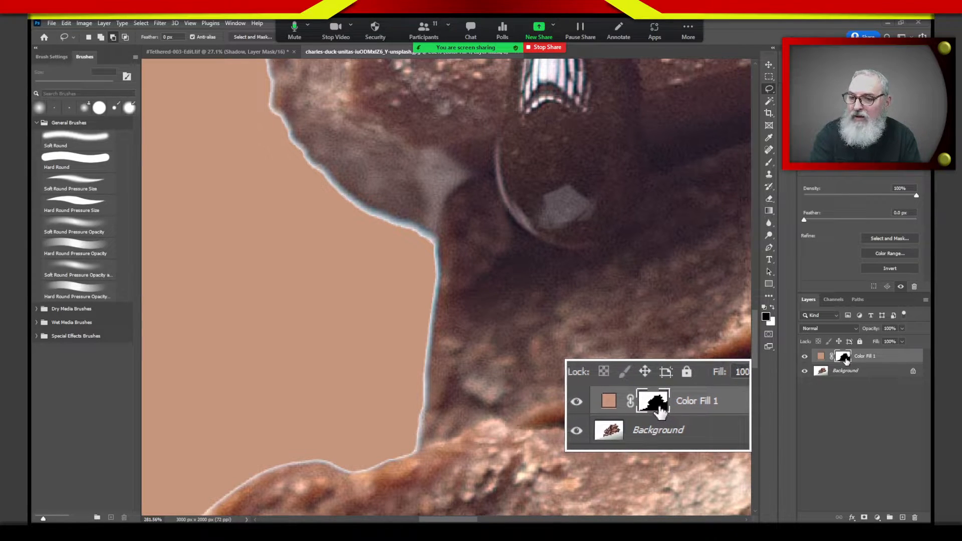
double_click(843, 359)
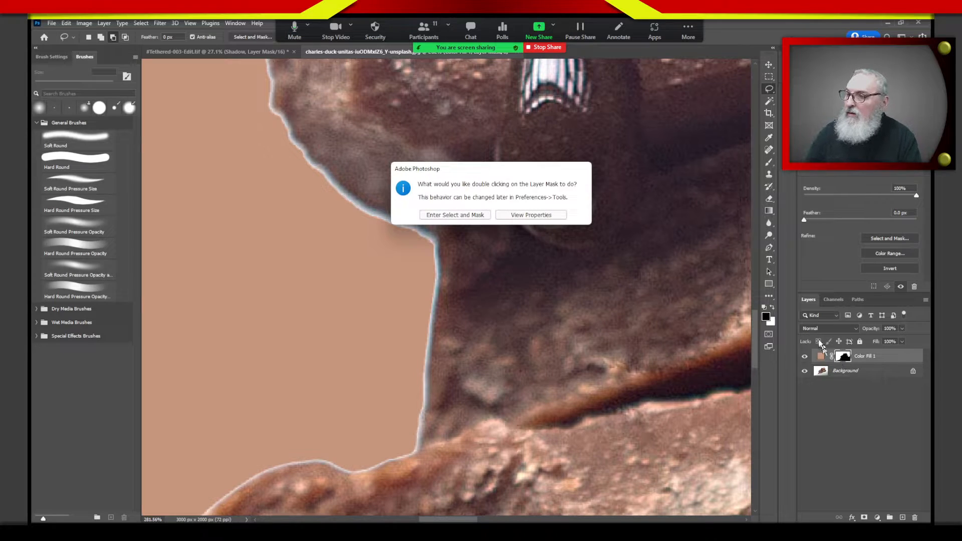
left_click(459, 218)
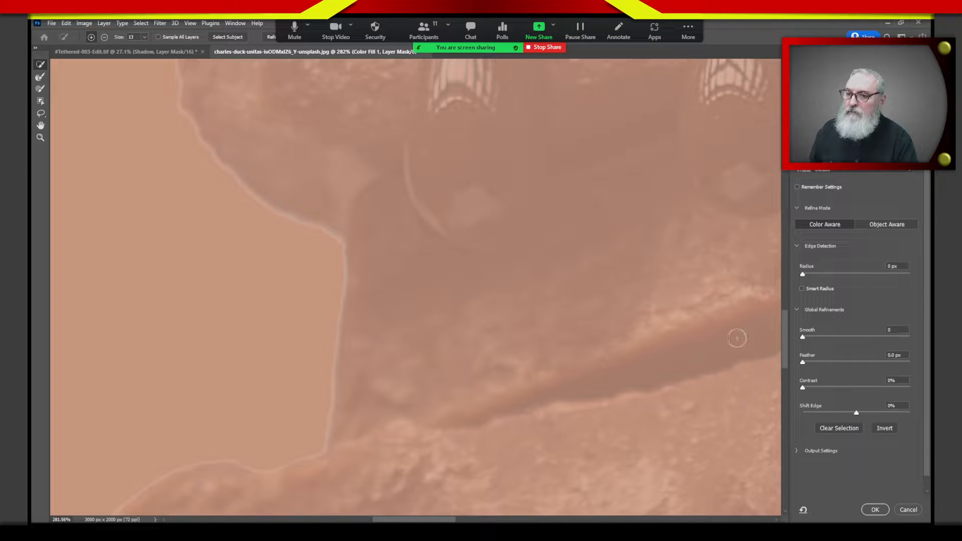
- Preview the whole mask in Black & White view and examine its edge around the chocolate at about 288% magnification
key("ctrl+0")
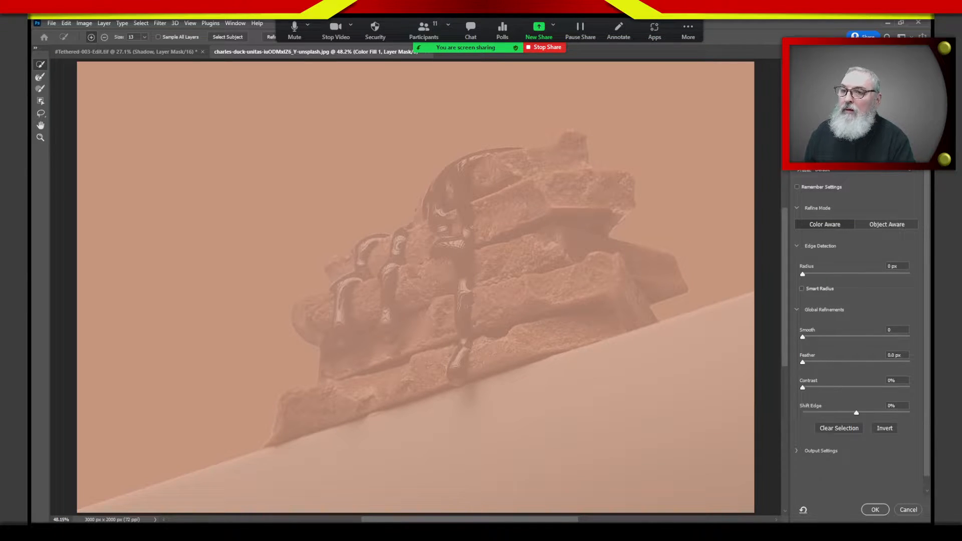
left_click(828, 97)
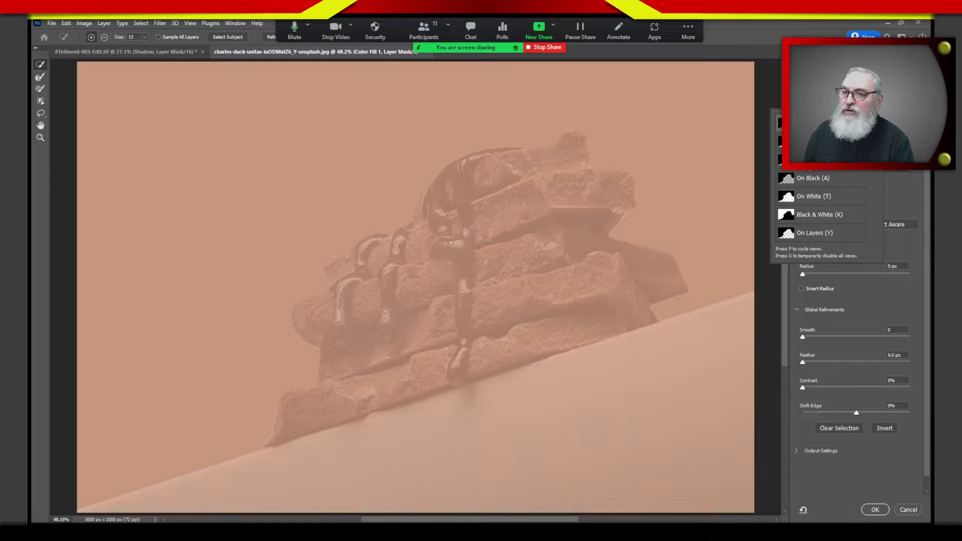
left_click(819, 160)
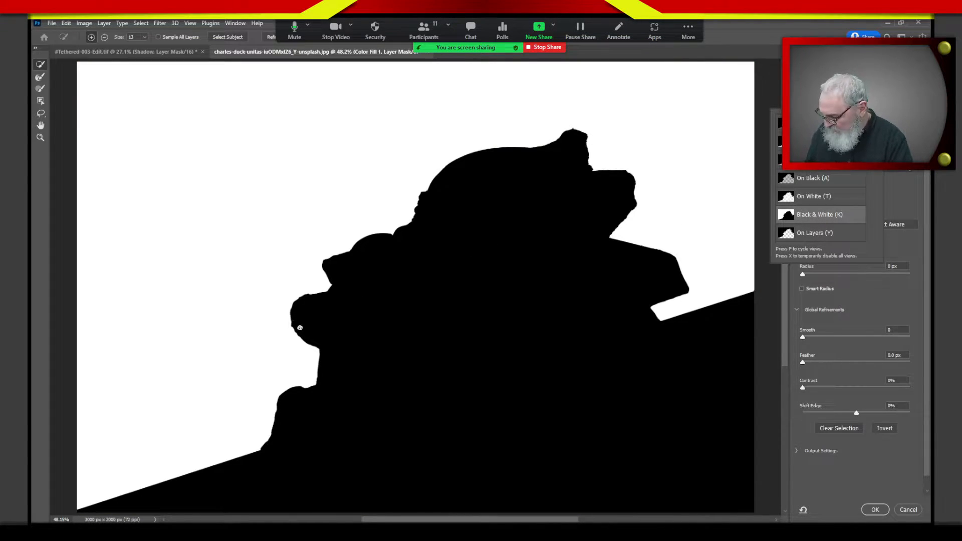
left_click(40, 138)
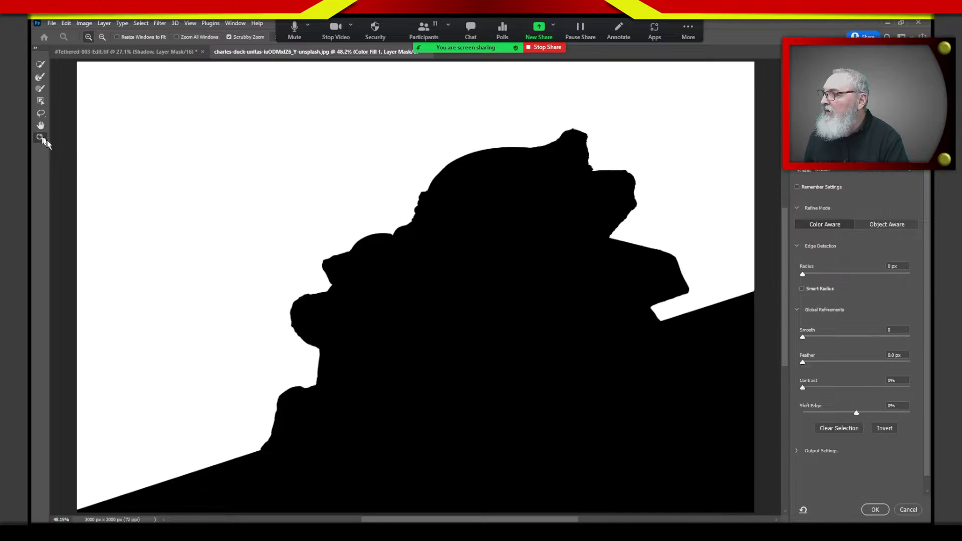
left_click_drag(277, 317, 336, 346)
left_click_drag(481, 337, 440, 157)
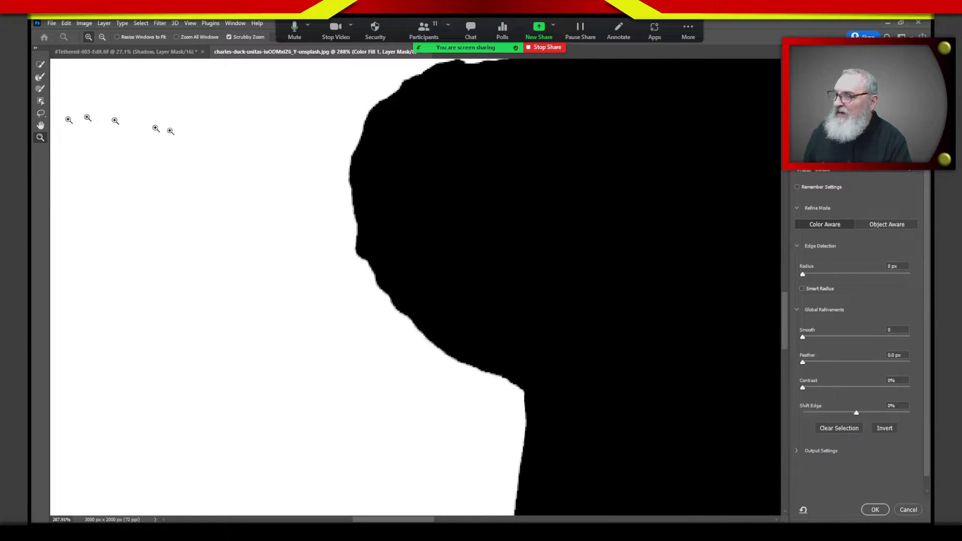
- Switch the mask preview from Black & White to a marching-ants outline over the photo
left_click(827, 95)
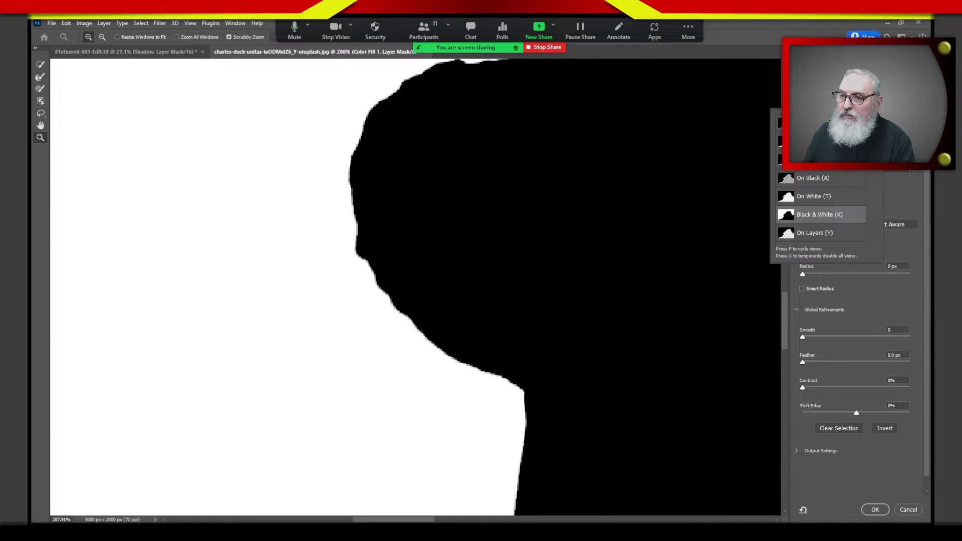
left_click(827, 95)
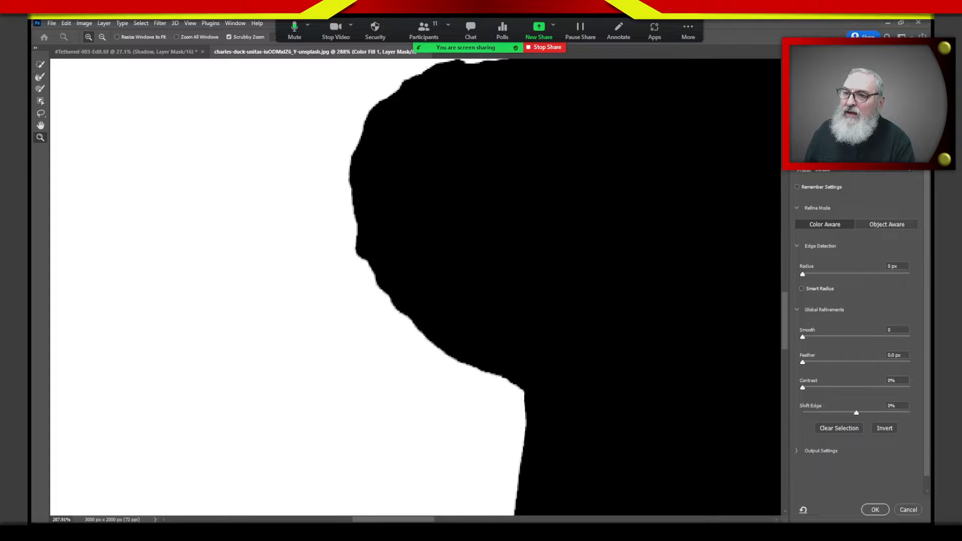
left_click(827, 95)
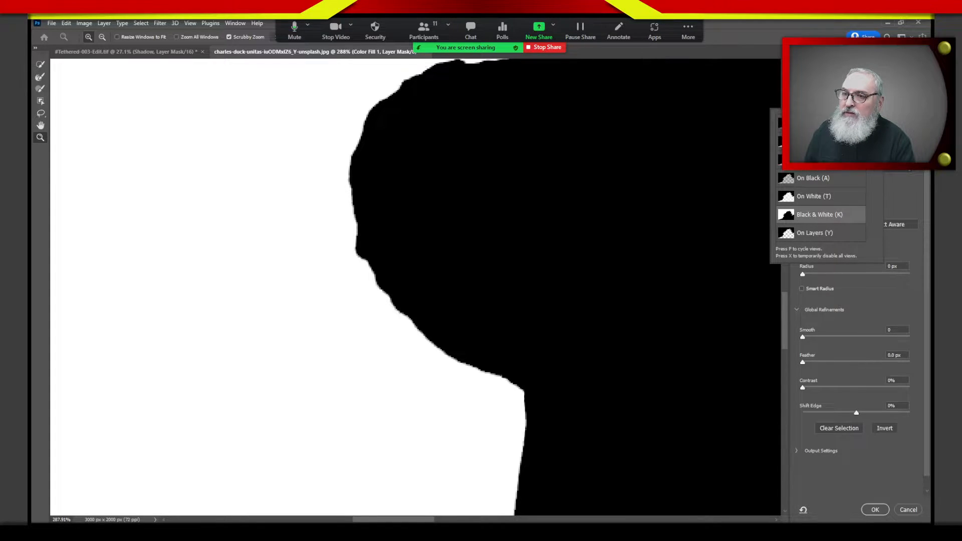
left_click(820, 141)
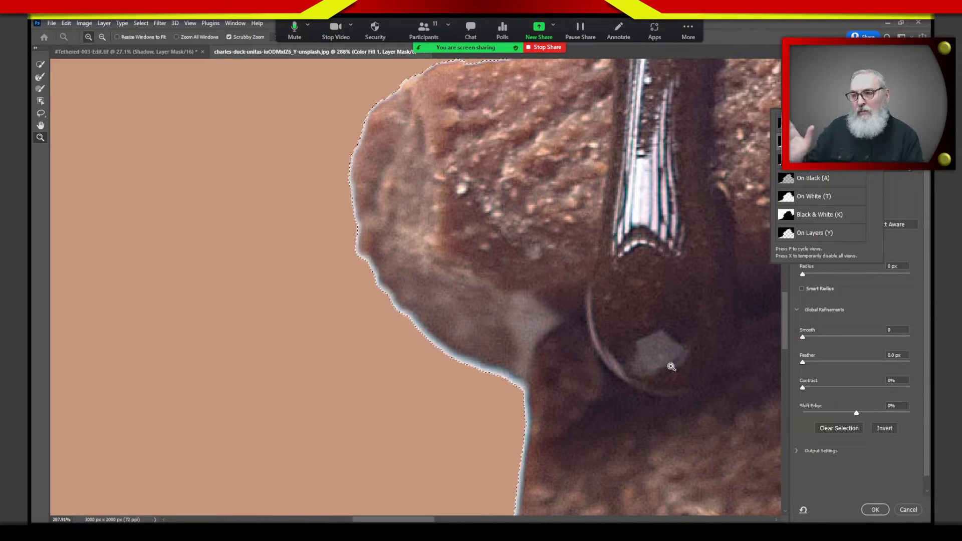
left_click(893, 189)
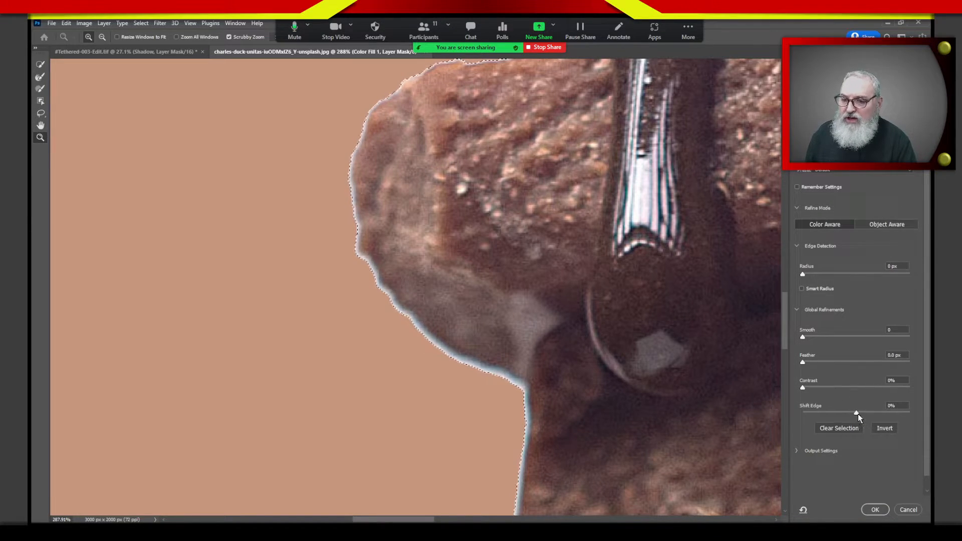
- Try shifting the mask edge to -100%, and reset Shift Edge to 0%
left_click_drag(856, 414, 813, 413)
left_click_drag(840, 408, 806, 418)
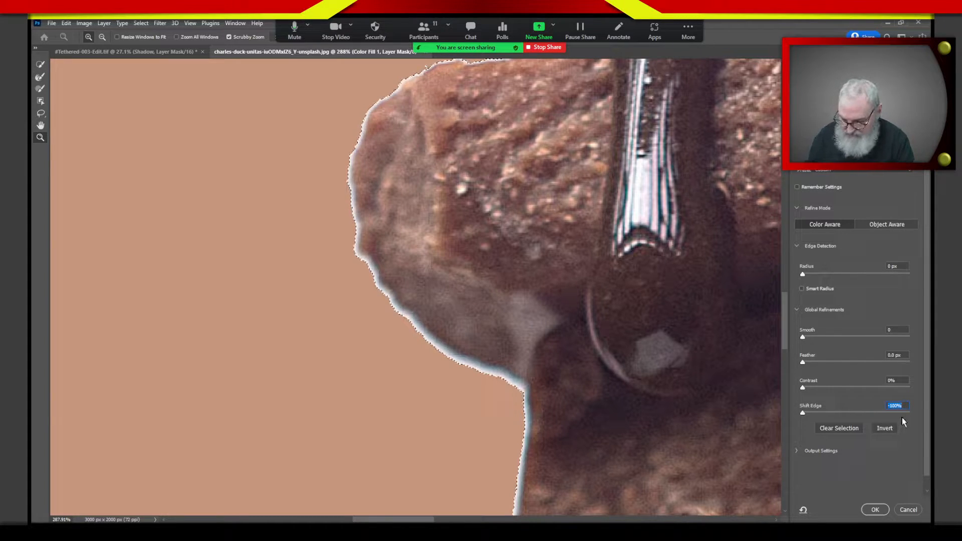
type("0")
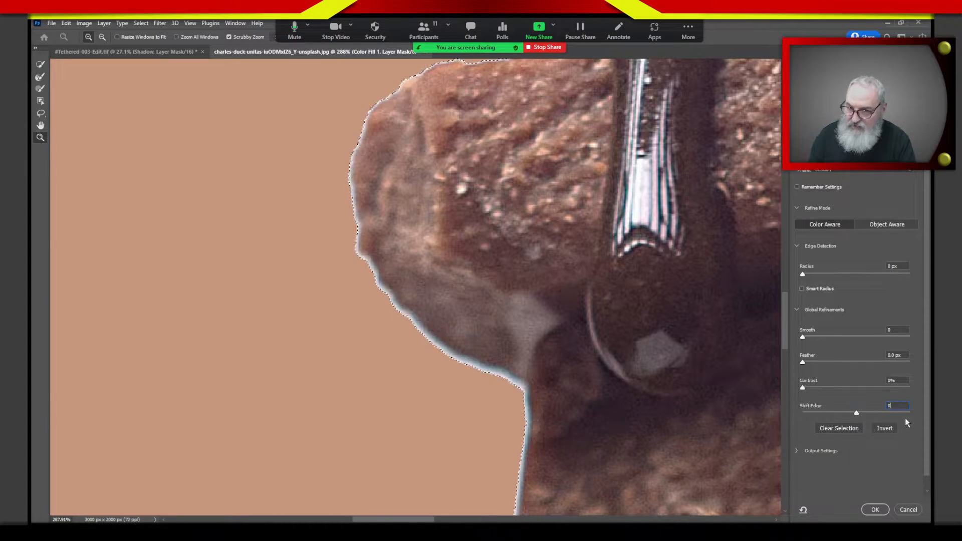
- Set the mask's Feather to 1 px and Shift Edge to +100%, and check the chocolate's outline for remaining fringe
left_click(894, 356)
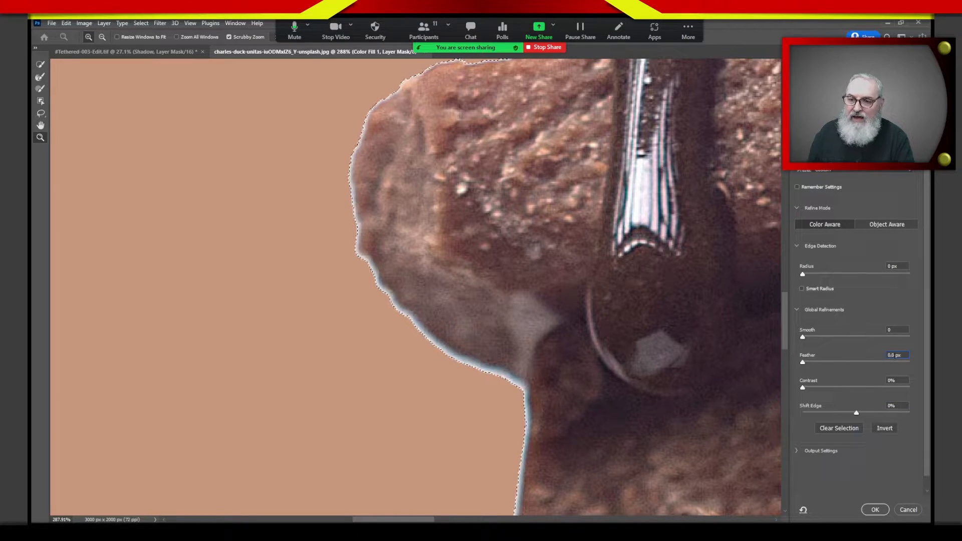
type("1")
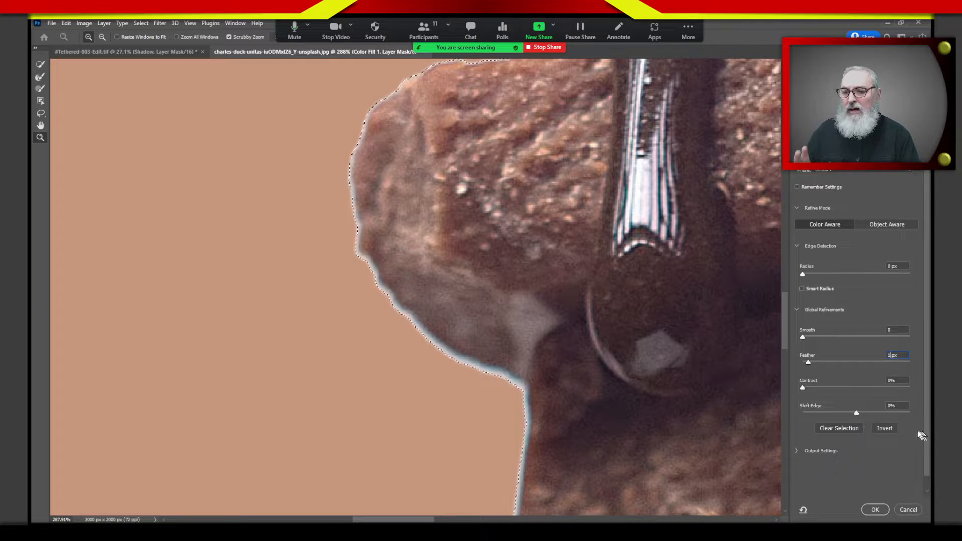
left_click_drag(856, 414, 911, 411)
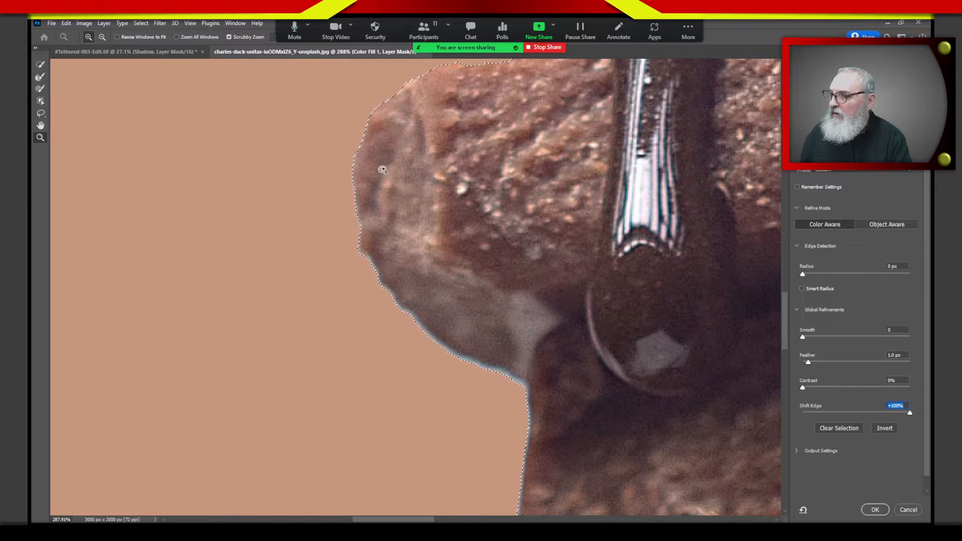
left_click_drag(409, 145, 375, 226)
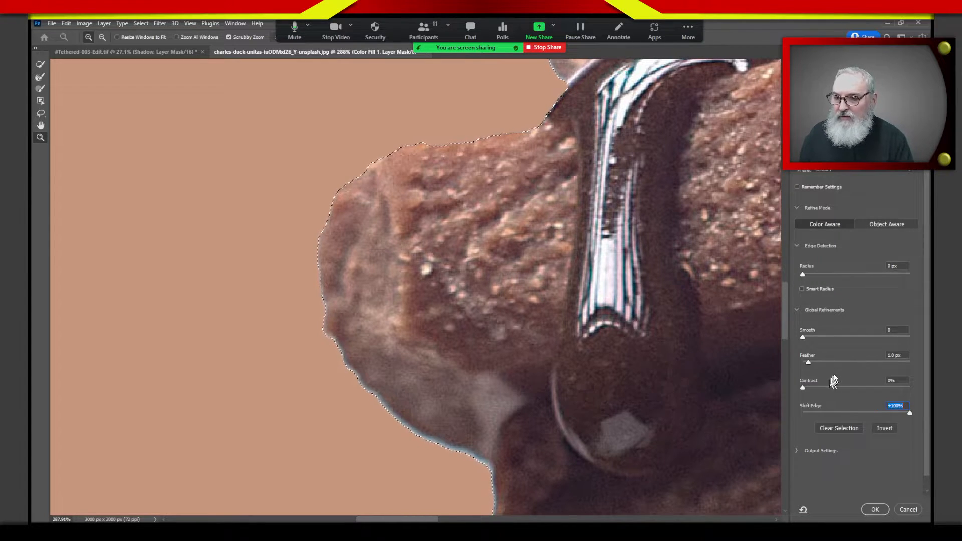
- Raise the mask's Feather to 2.0 px, check the upper chocolate edge, and apply the refinements
left_click(899, 355)
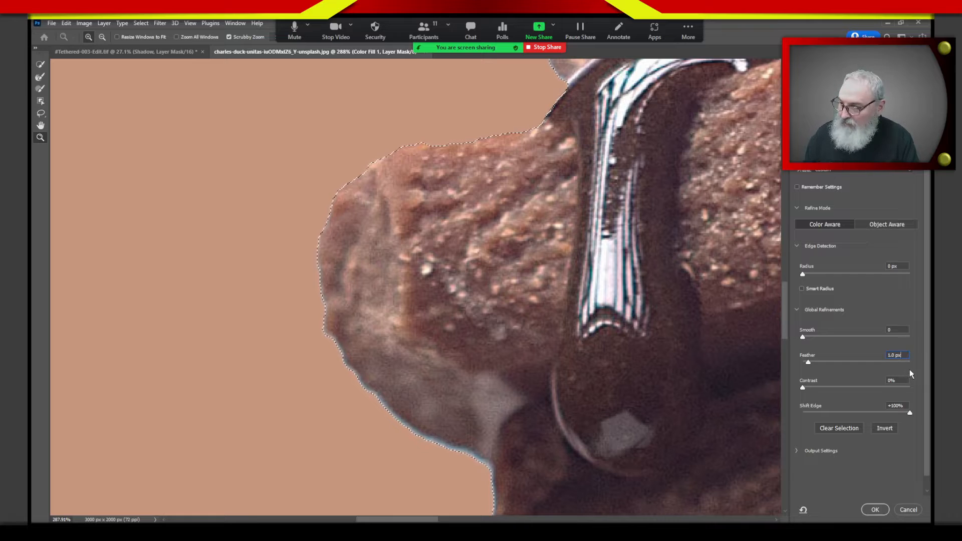
key("Up")
key("Up")
key("Up")
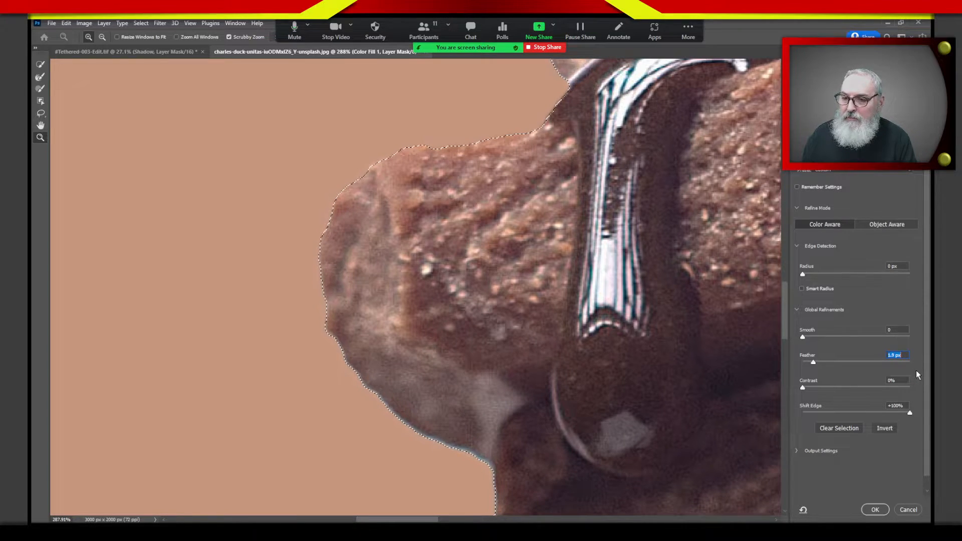
key("Up")
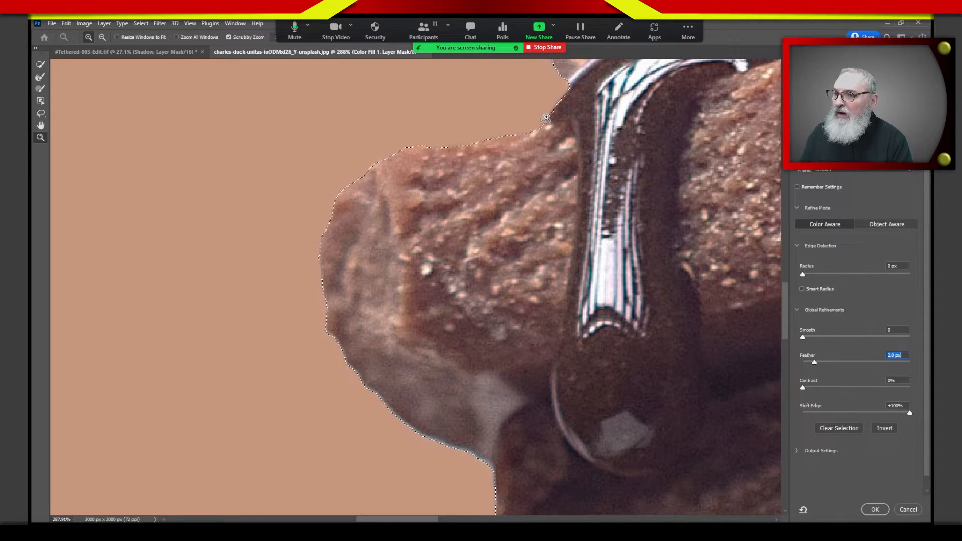
left_click_drag(545, 118, 458, 259)
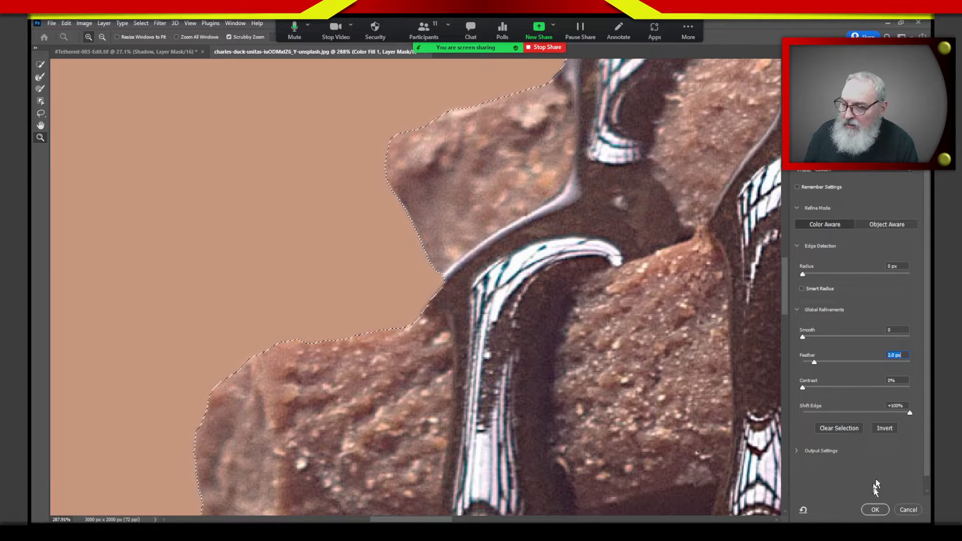
left_click(875, 510)
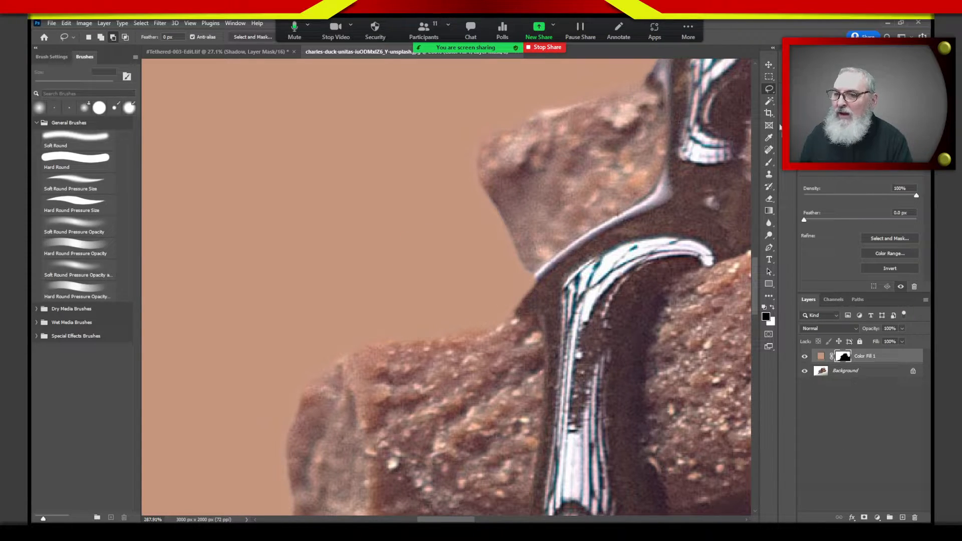
- Switch to the Brush tool with the Hard Round brush and reduce its size to 60 px
left_click(768, 161)
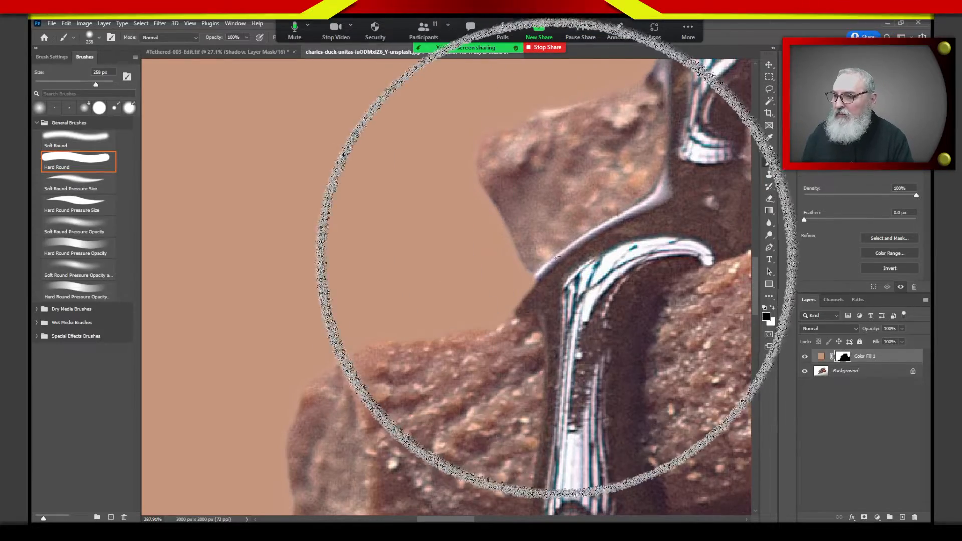
key("[")
key("[")
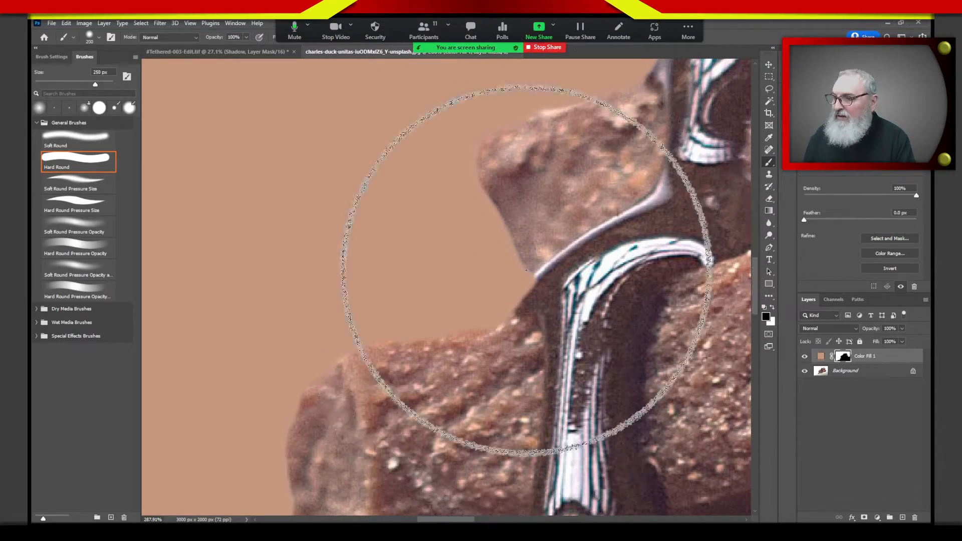
key("[")
key("[")
key("[")
key("[")
key("[")
key("[")
key("[")
key("[")
key("[")
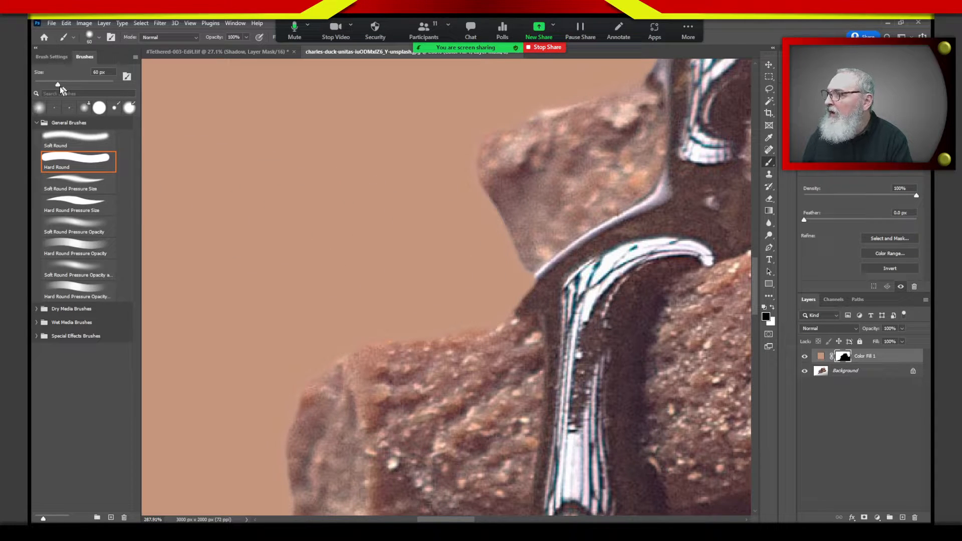
- Soften the brush to 6% hardness and reduce its size to 9 px
left_click(52, 56)
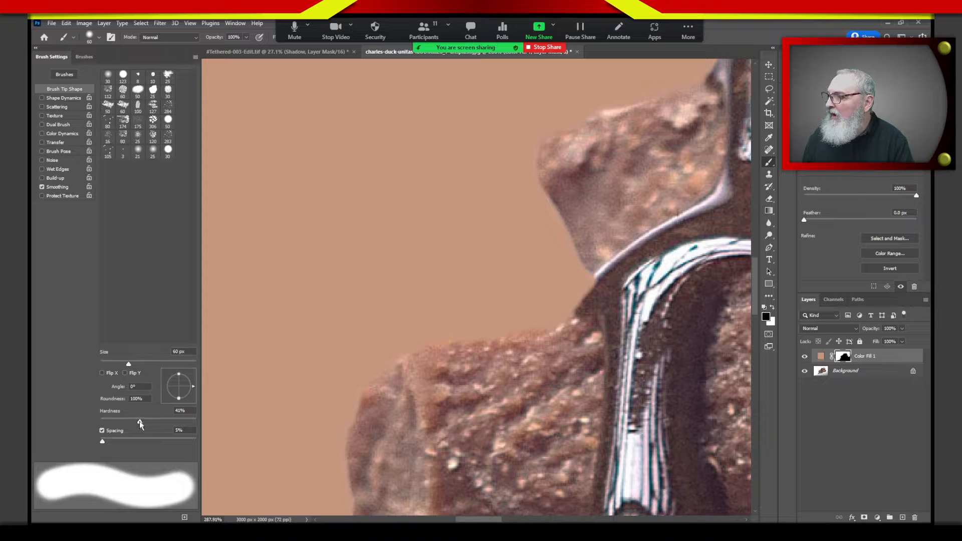
left_click_drag(140, 422, 106, 423)
key("bracketleft")
key("bracketleft")
key("bracketleft")
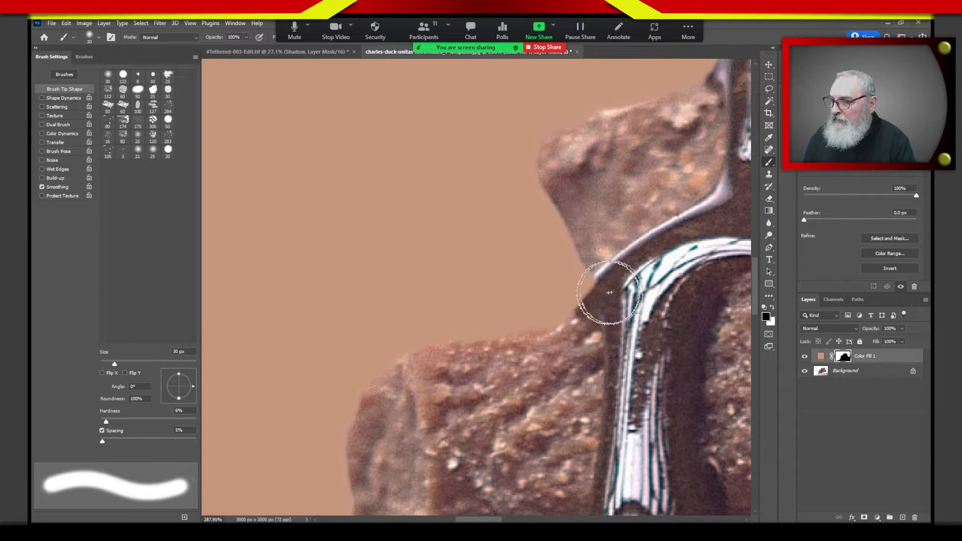
key("bracketleft")
key("bracketleft")
key("bracketleft")
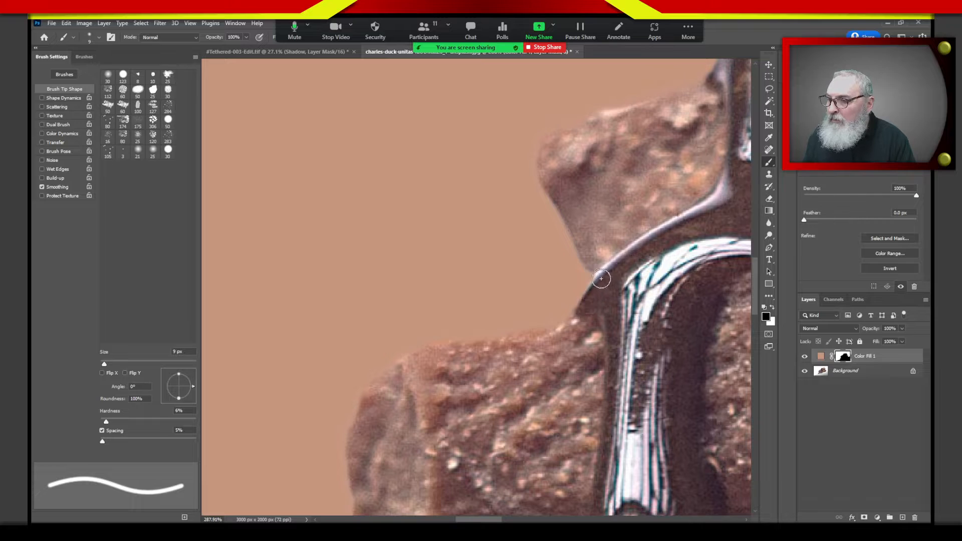
- Paint black on the mask along the syrup drip's outer edge between the two left chocolate pieces
left_click_drag(601, 278, 569, 324)
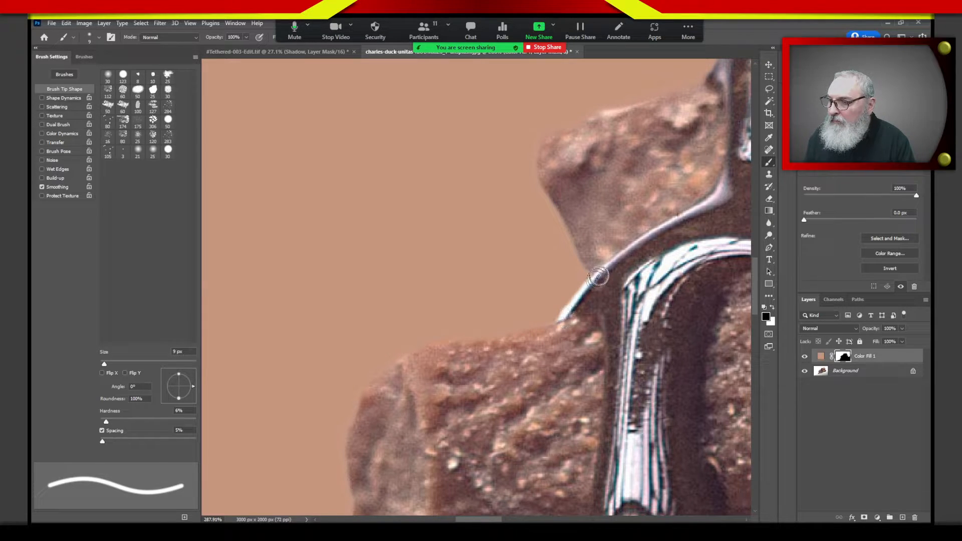
mouse_move(731, 163)
left_mouse_down()
mouse_move(532, 261)
mouse_move(391, 303)
mouse_move(133, 424)
mouse_move(262, 455)
mouse_move(350, 374)
left_mouse_up()
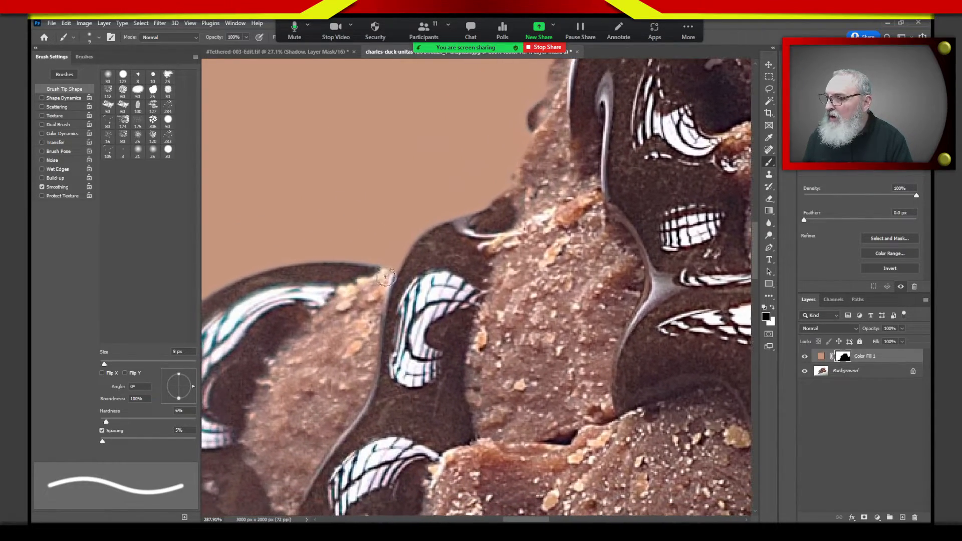
mouse_move(599, 158)
left_mouse_down()
mouse_move(564, 186)
mouse_move(442, 340)
mouse_move(341, 346)
mouse_move(440, 336)
mouse_move(323, 337)
mouse_move(384, 367)
mouse_move(436, 337)
mouse_move(393, 307)
mouse_move(420, 337)
mouse_move(402, 326)
mouse_move(635, 283)
mouse_move(576, 301)
mouse_move(526, 280)
mouse_move(629, 253)
mouse_move(500, 287)
mouse_move(528, 258)
mouse_move(542, 269)
mouse_move(449, 391)
mouse_move(566, 284)
mouse_move(590, 231)
left_mouse_up()
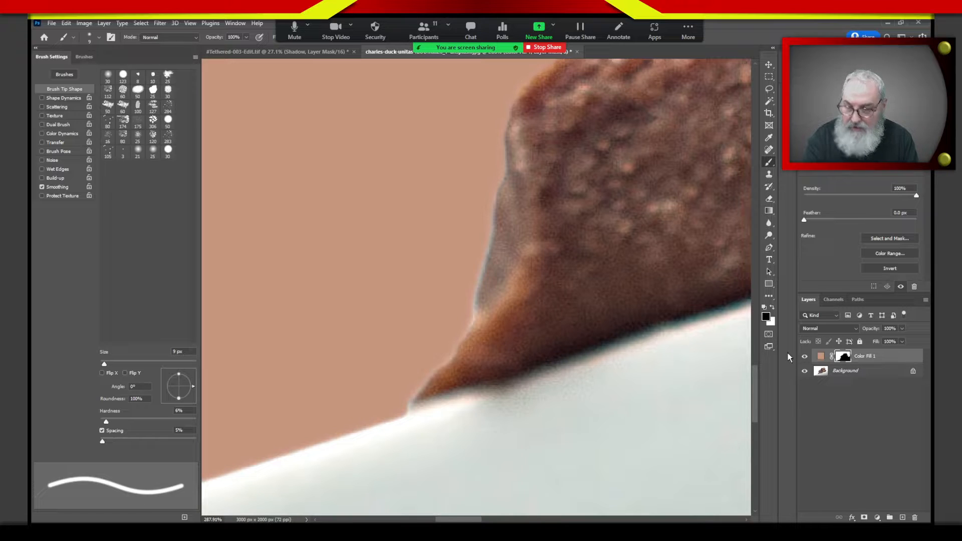
- Paint white on the mask along the lowest chocolate piece's left edge to cover its light fringe, and view the whole image
key("ctrl+2")
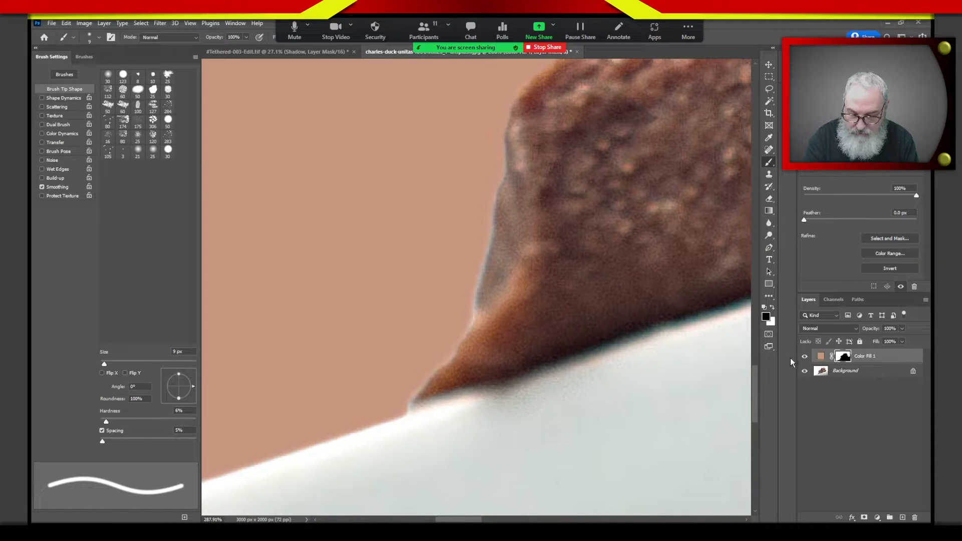
key("ctrl")
key("ctrl")
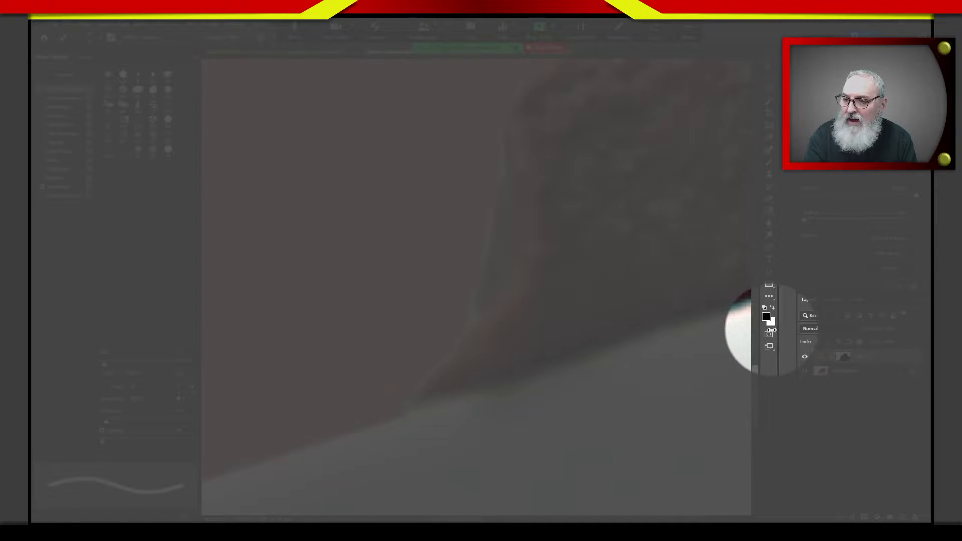
key("Escape")
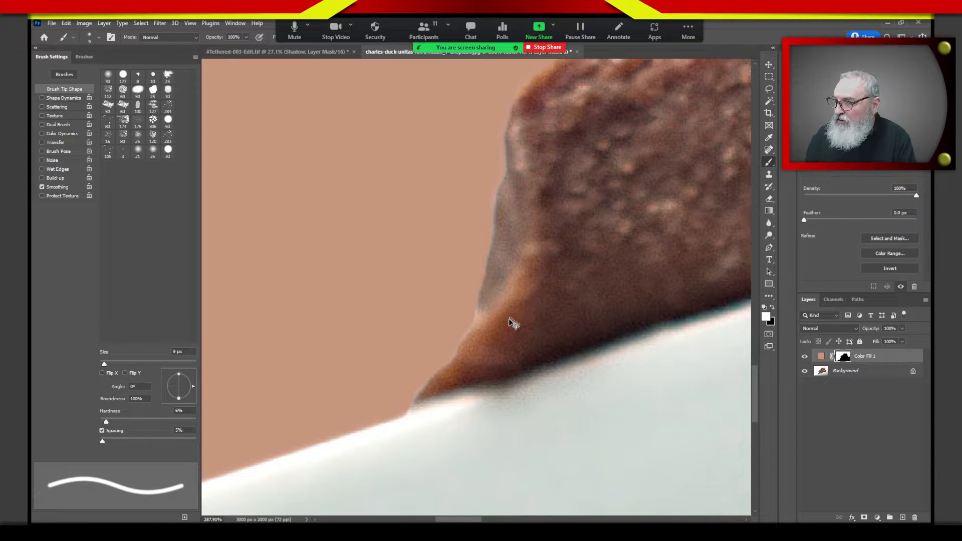
key("ctrl+0")
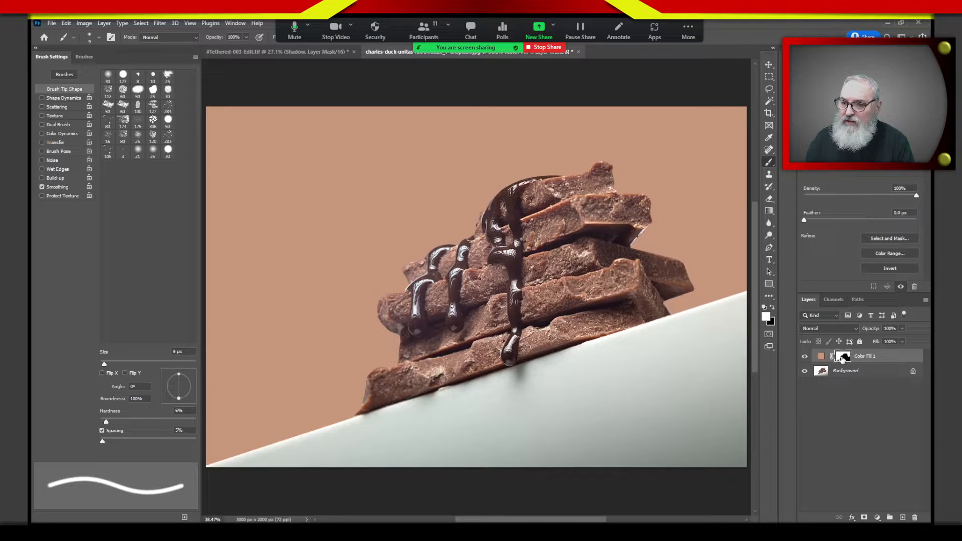
- Reopen Select and Mask for the color fill's mask and preview it as Onion Skin and Marching Ants
left_click(889, 238)
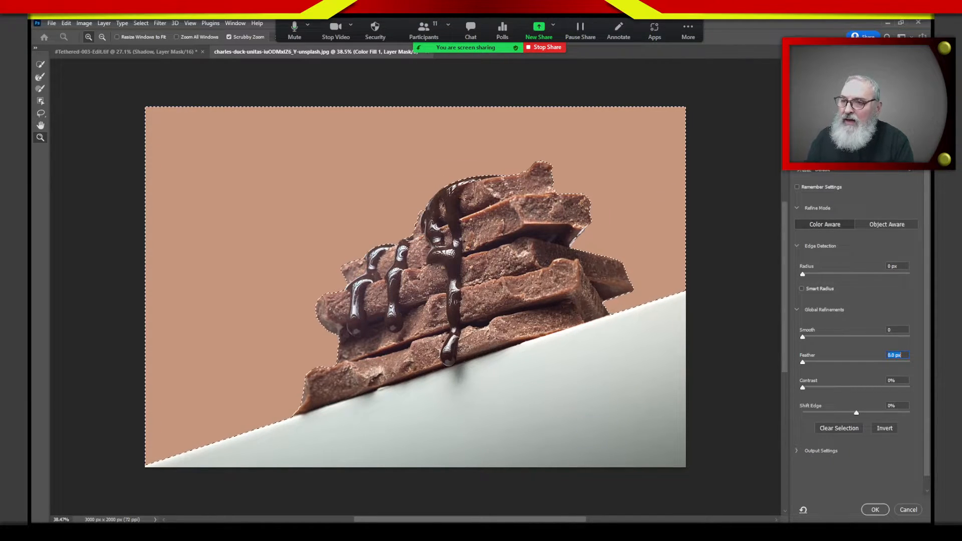
key("alt+z")
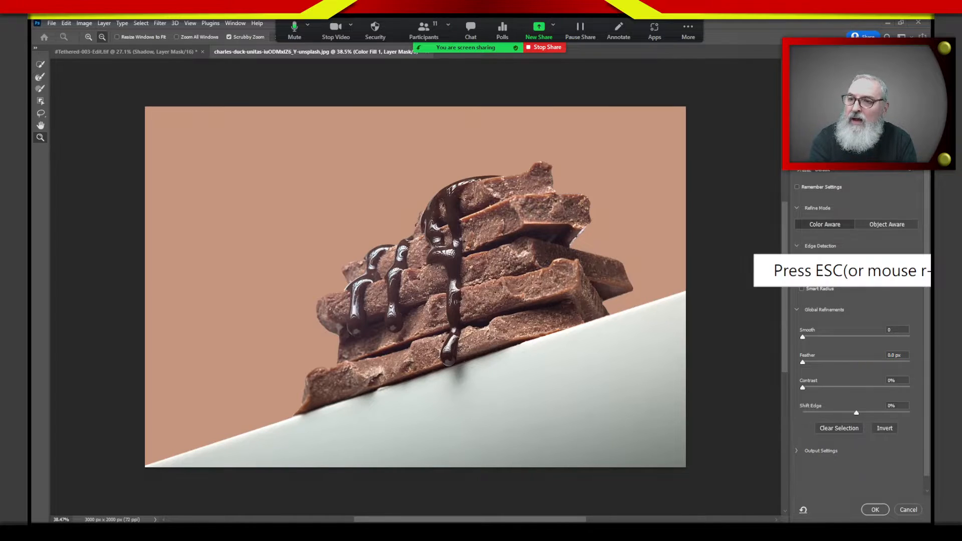
key("Escape")
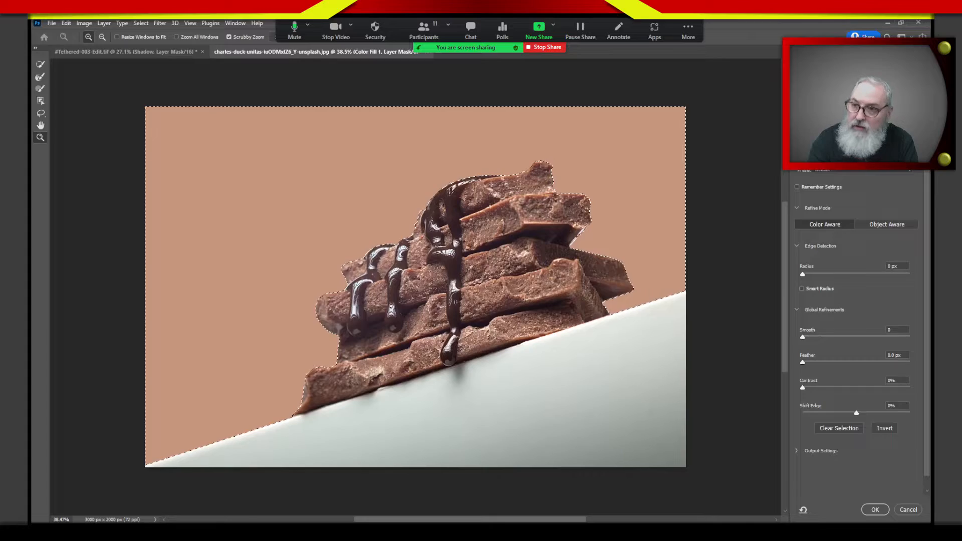
left_click(828, 96)
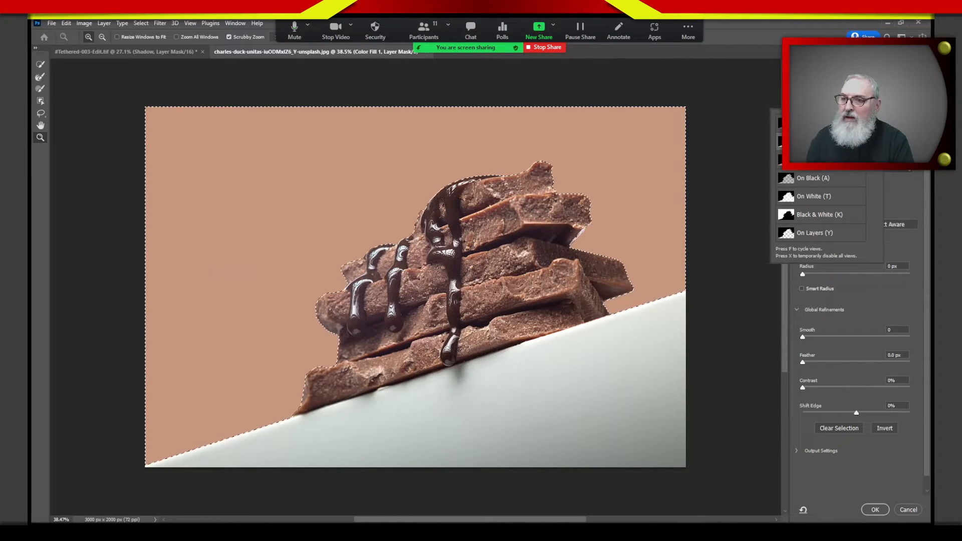
left_click(819, 123)
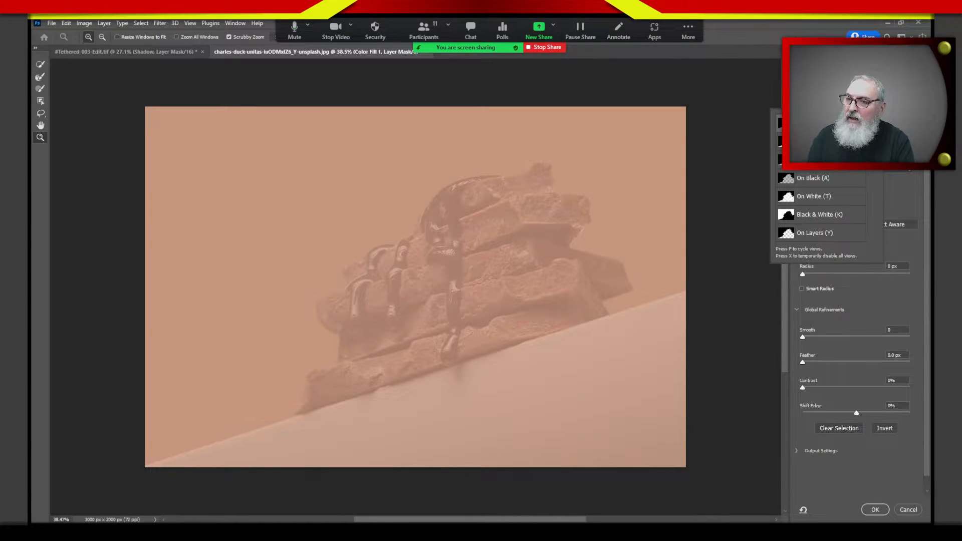
left_click(820, 141)
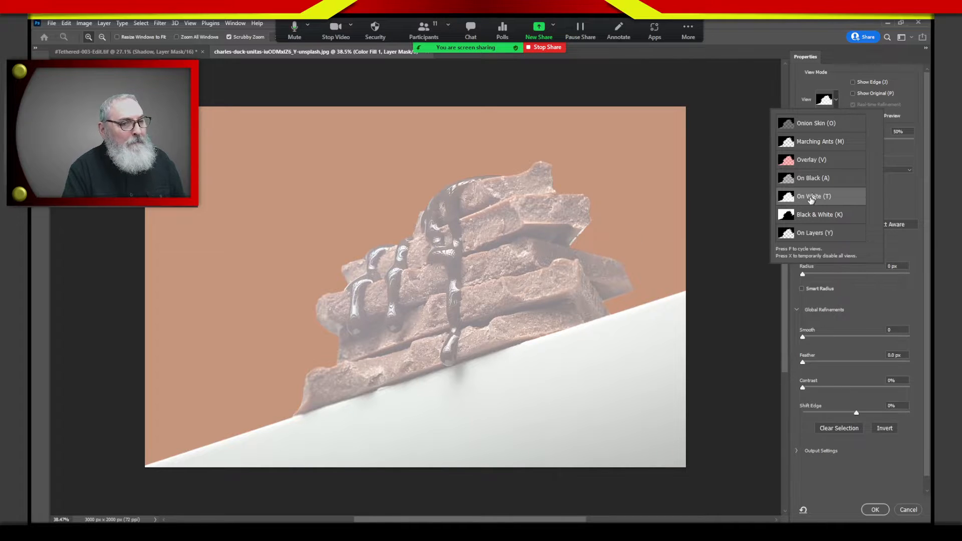
- Compare the mask in the Black & White and On Layers views, and set the preview to Overlay
left_click(789, 220)
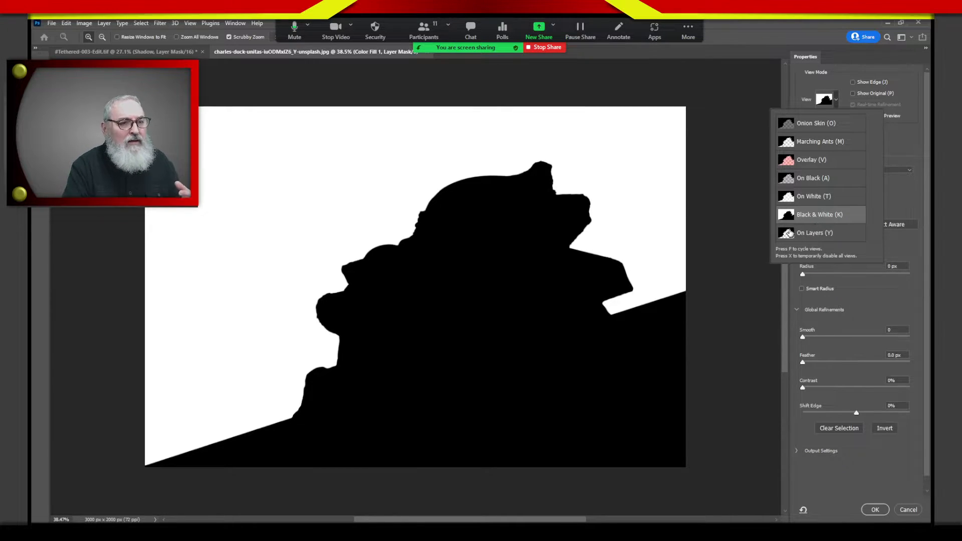
left_click(797, 233)
left_click(799, 162)
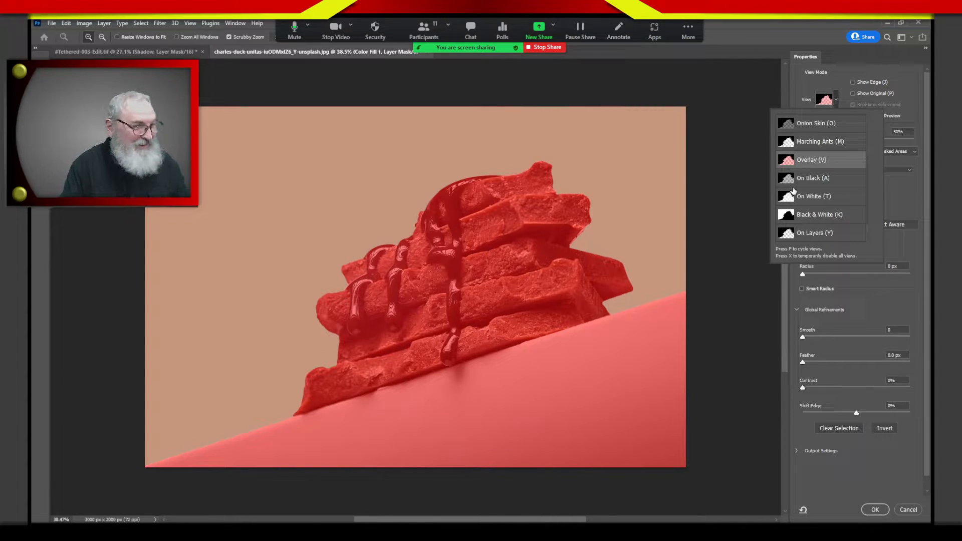
left_click(822, 233)
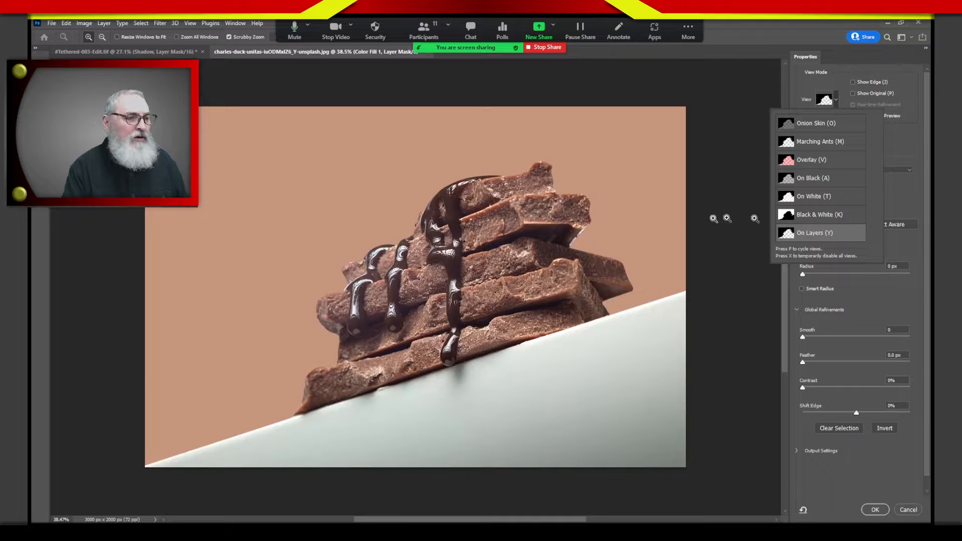
left_click(822, 158)
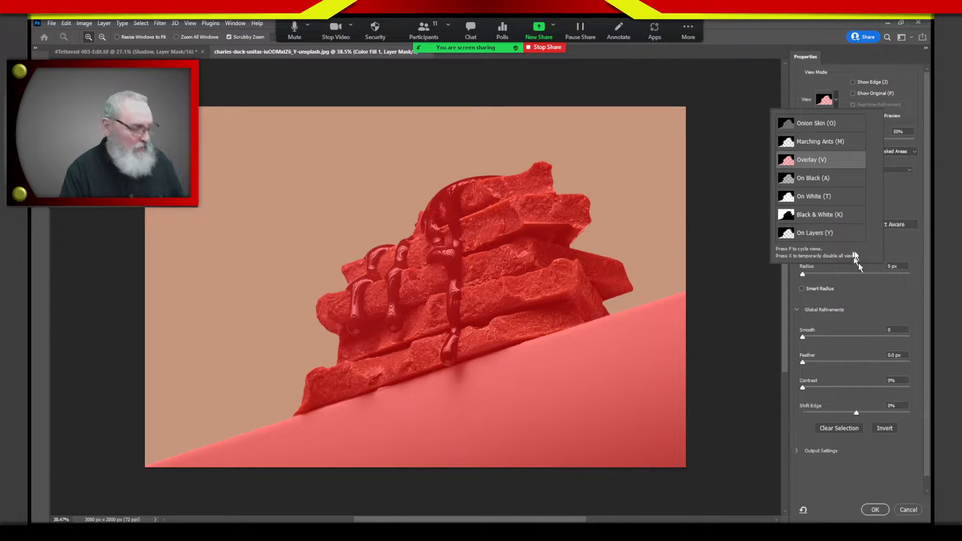
key("Escape")
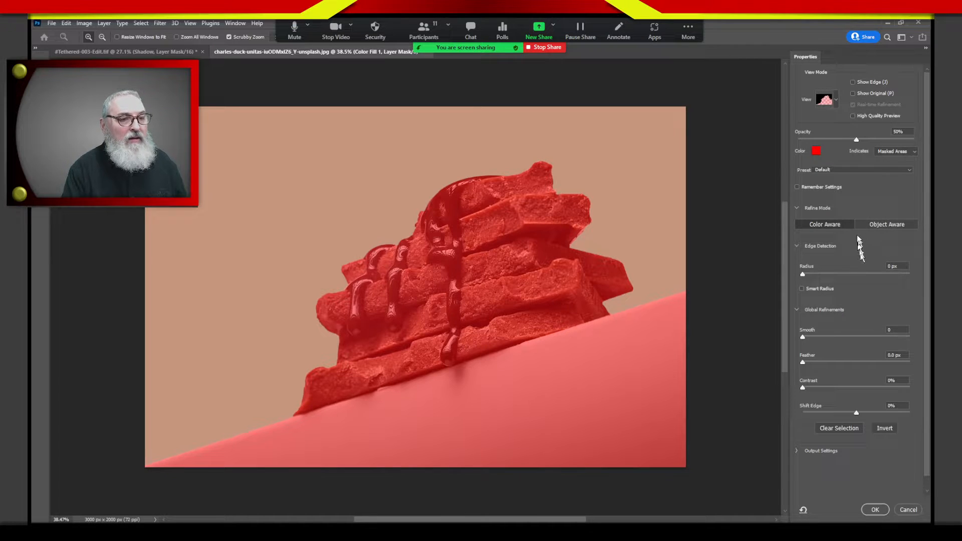
- Try lowering the red overlay's opacity to 48%, and set it back to 50%
left_click(818, 152)
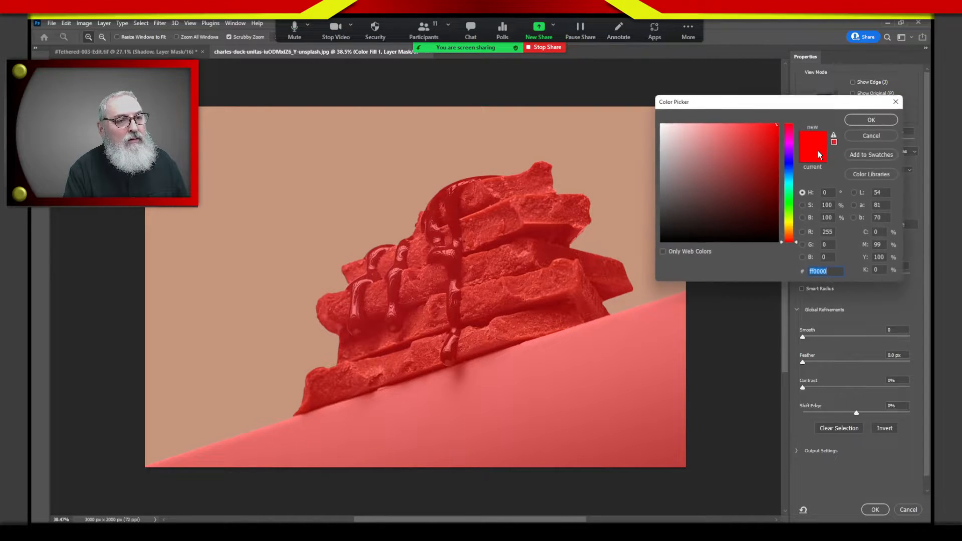
left_click(871, 135)
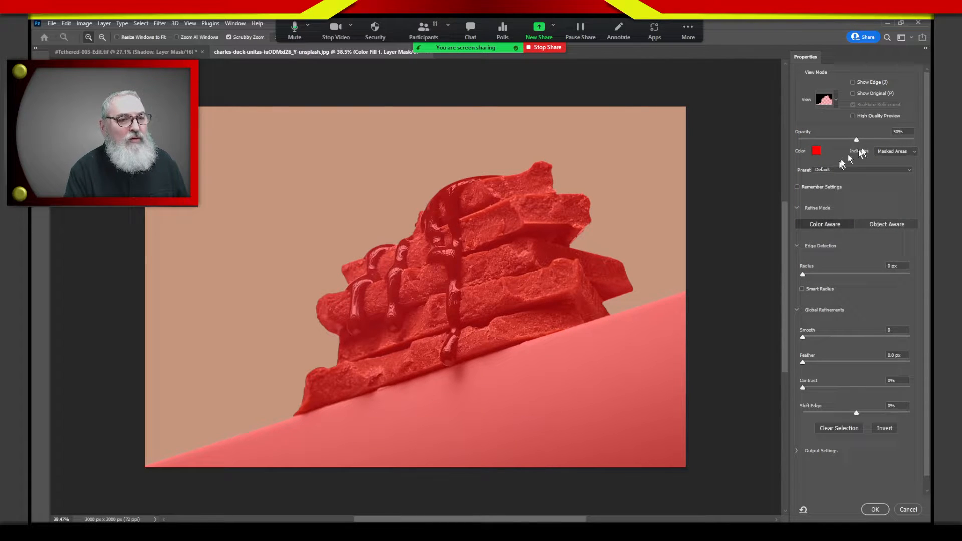
mouse_move(857, 140)
left_mouse_down()
mouse_move(819, 142)
mouse_move(920, 138)
mouse_move(814, 141)
mouse_move(854, 140)
left_mouse_up()
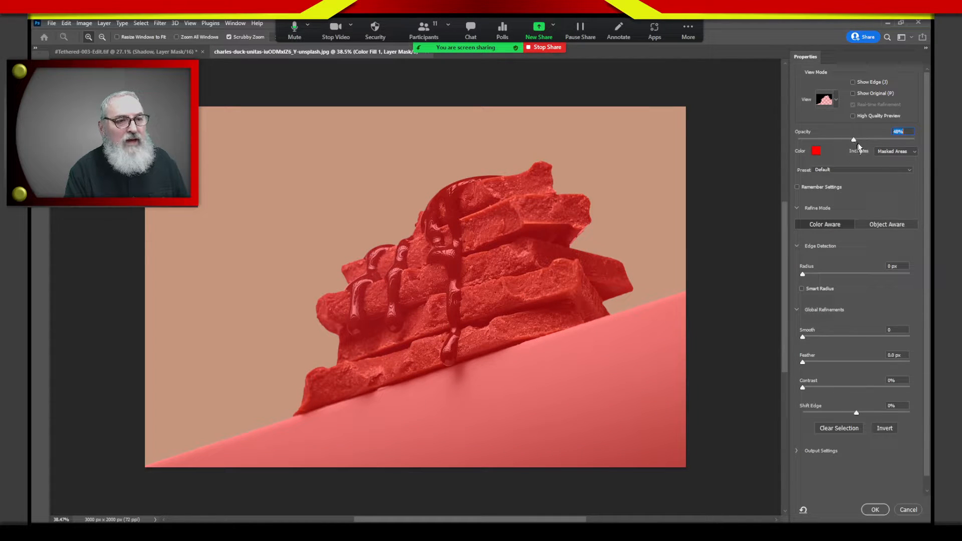
key("Up")
key("Up")
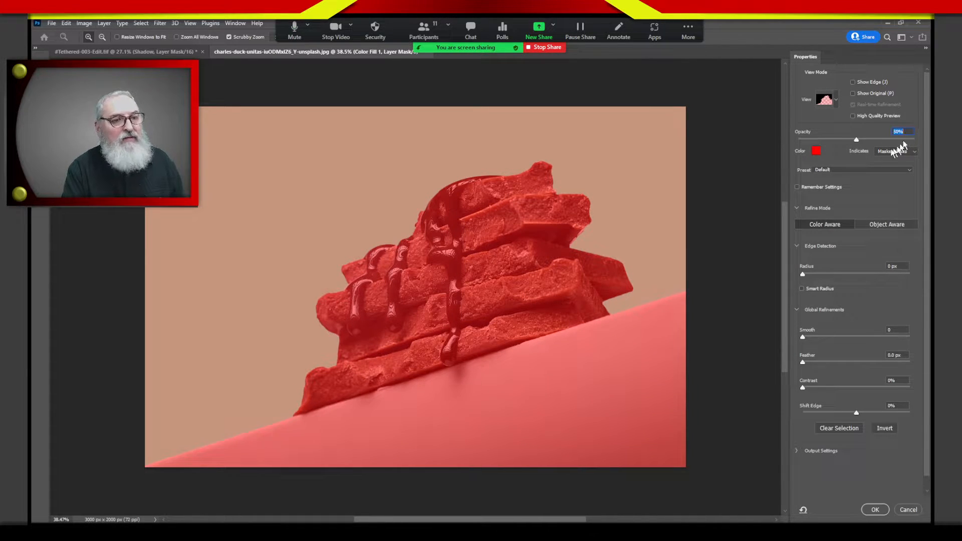
- Change the mask overlay color to bright green, 60ff00
left_click(816, 150)
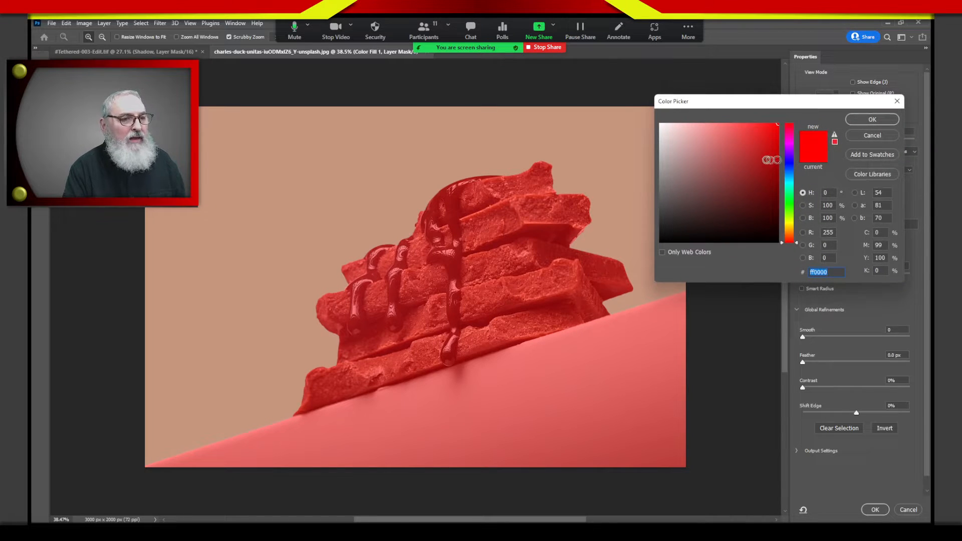
left_click(791, 206)
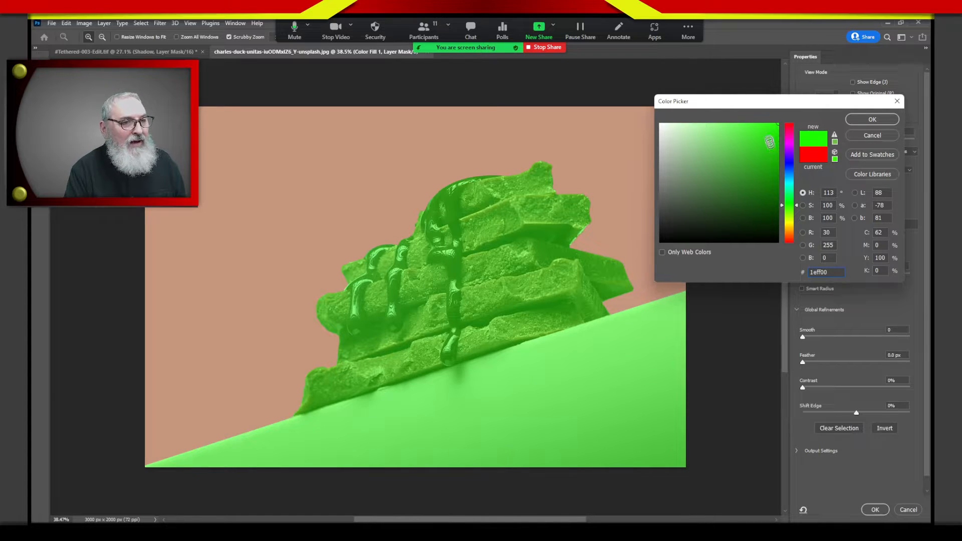
left_click(791, 209)
left_click(791, 210)
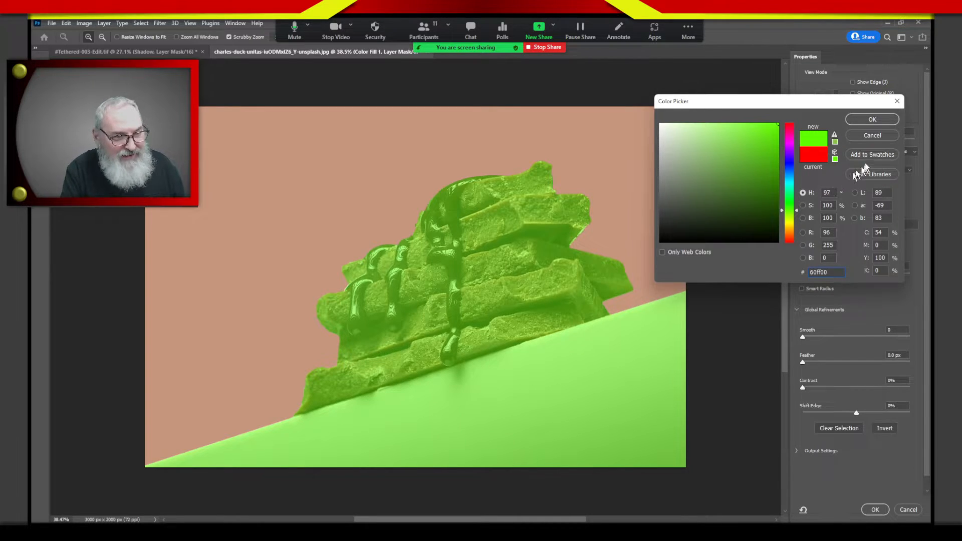
left_click(872, 119)
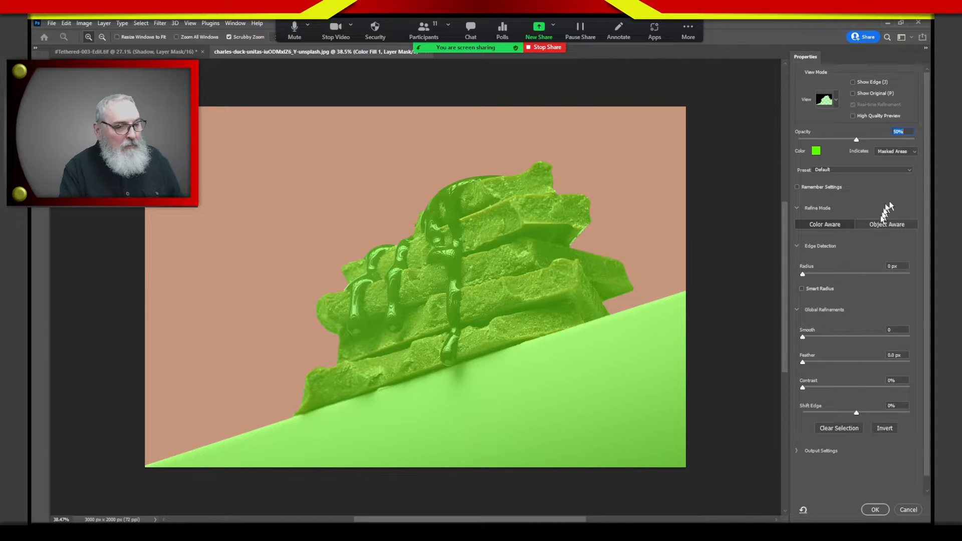
- Preview the mask as Onion Skin and return to the green Overlay view
left_click(825, 103)
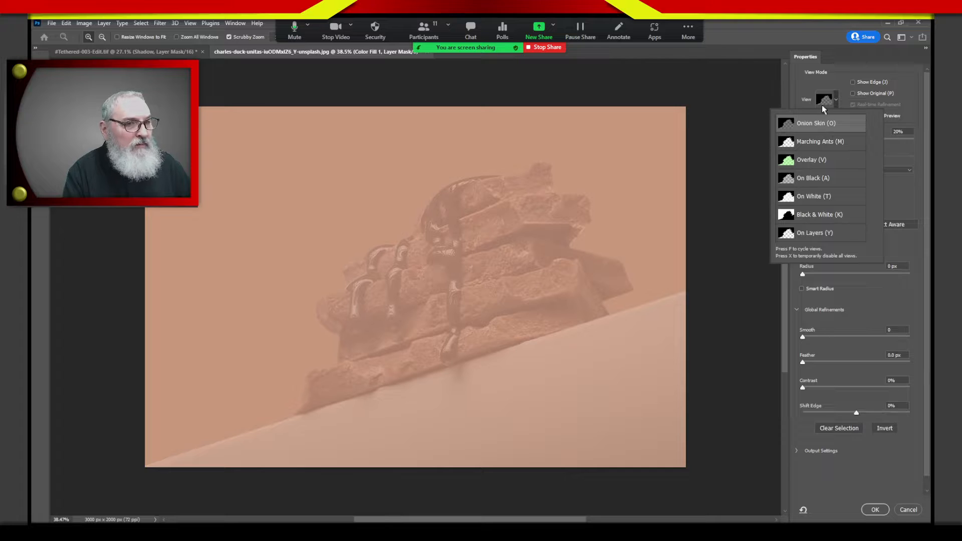
left_click(826, 100)
left_click(828, 100)
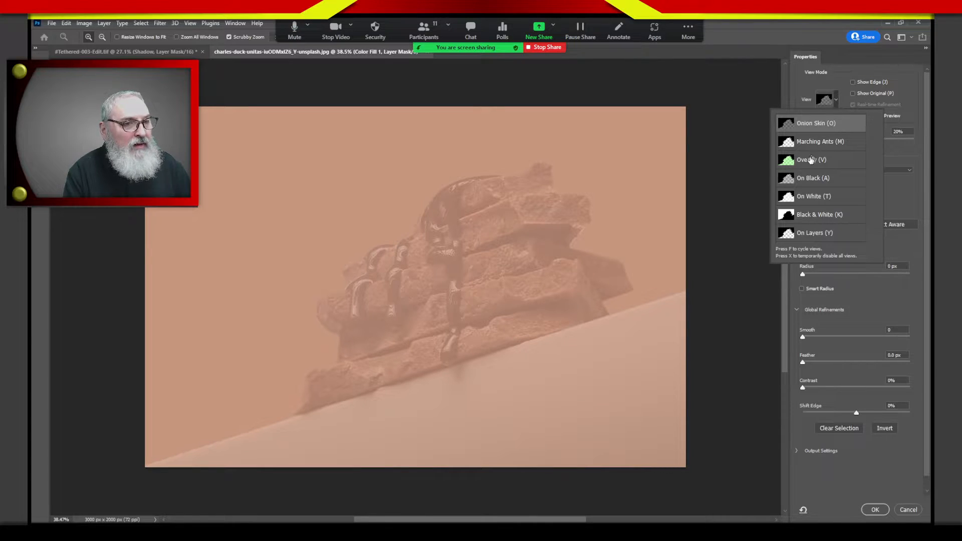
left_click(863, 301)
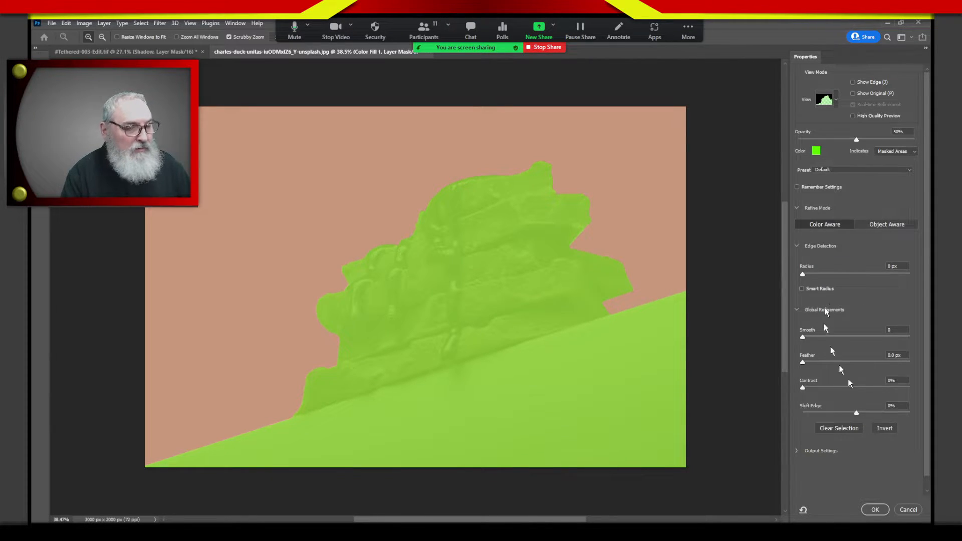
- Accept the Select and Mask settings and return to the layered image to check the lower edge of the chocolate stack
left_click(875, 510)
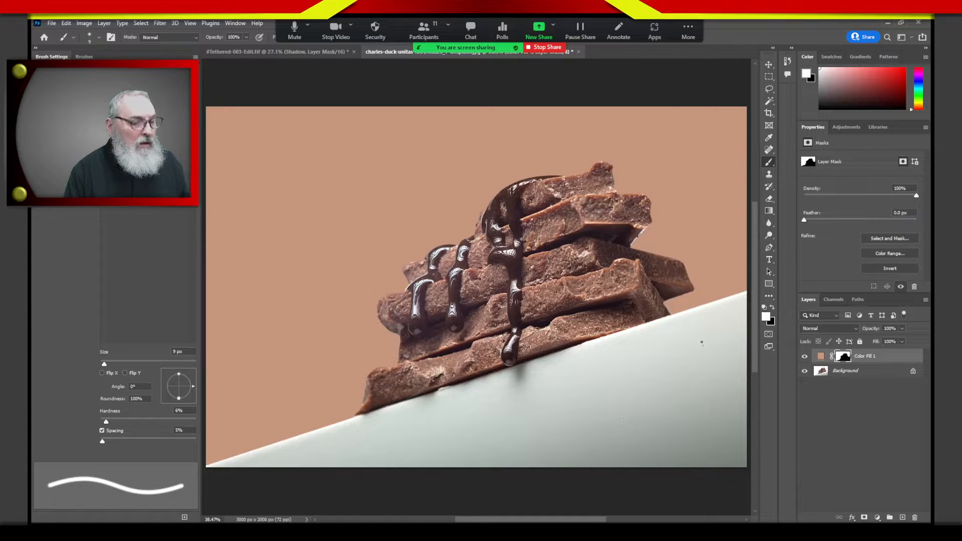
mouse_move(702, 337)
left_mouse_down()
mouse_move(565, 335)
mouse_move(586, 299)
mouse_move(596, 303)
left_mouse_up()
key("z")
key("b")
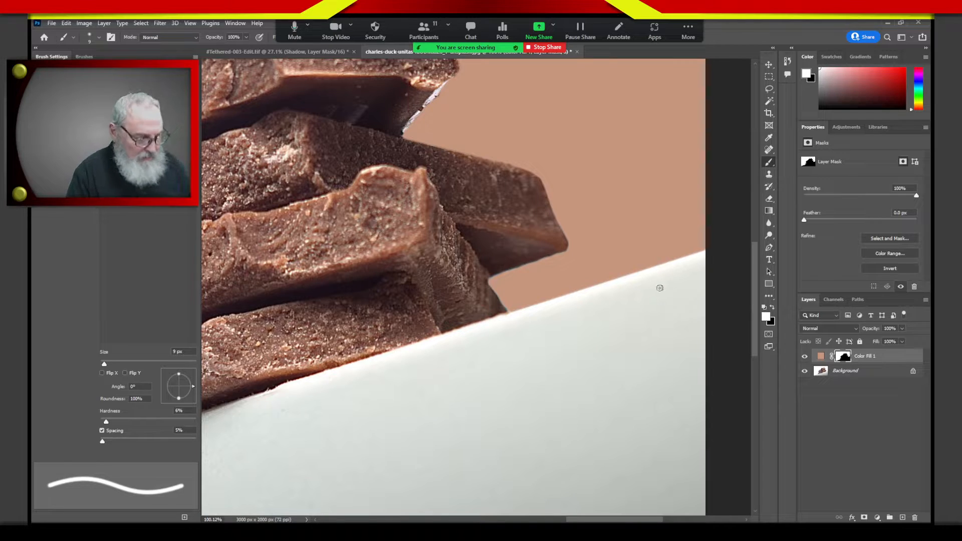
- Set the Clone Stamp brush tip to 92 px size, 91% hardness and 9% spacing
key("s")
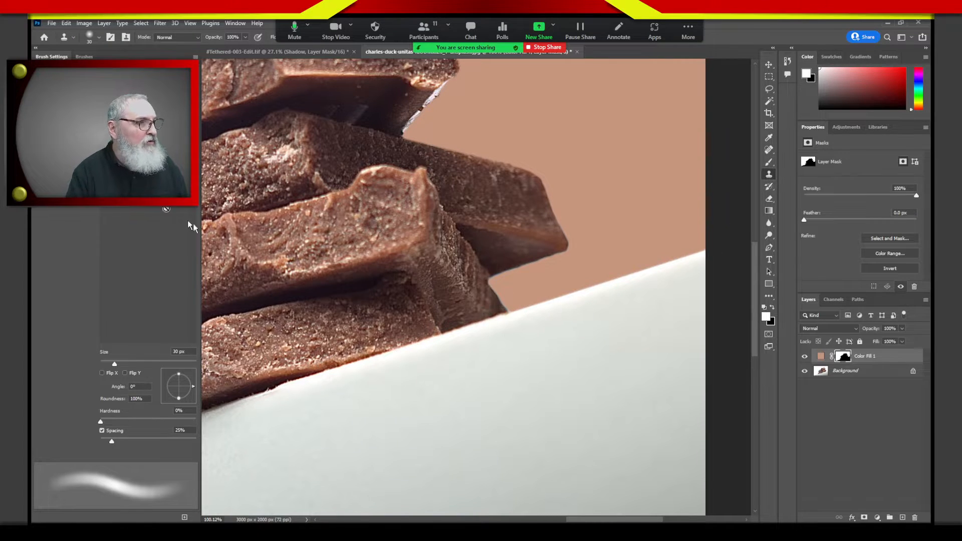
left_click(84, 58)
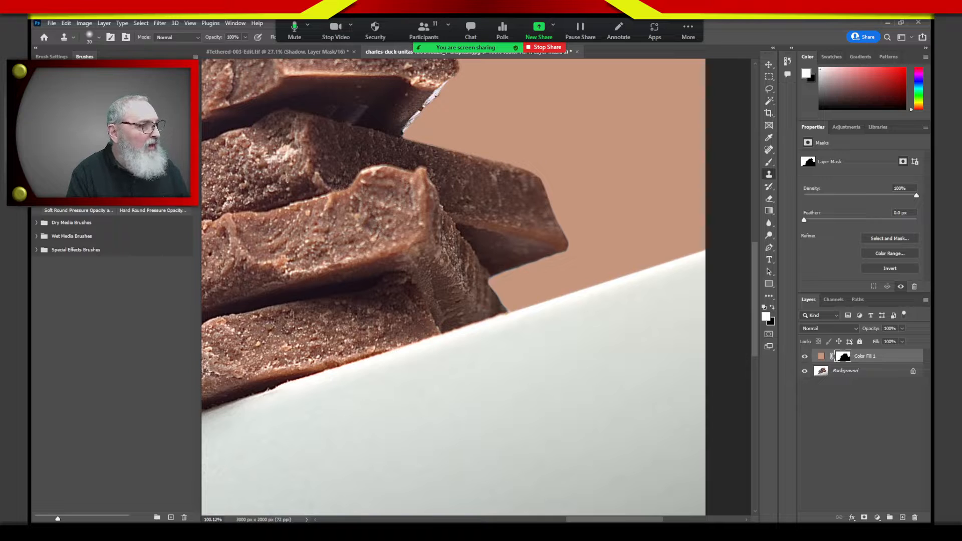
left_click(51, 57)
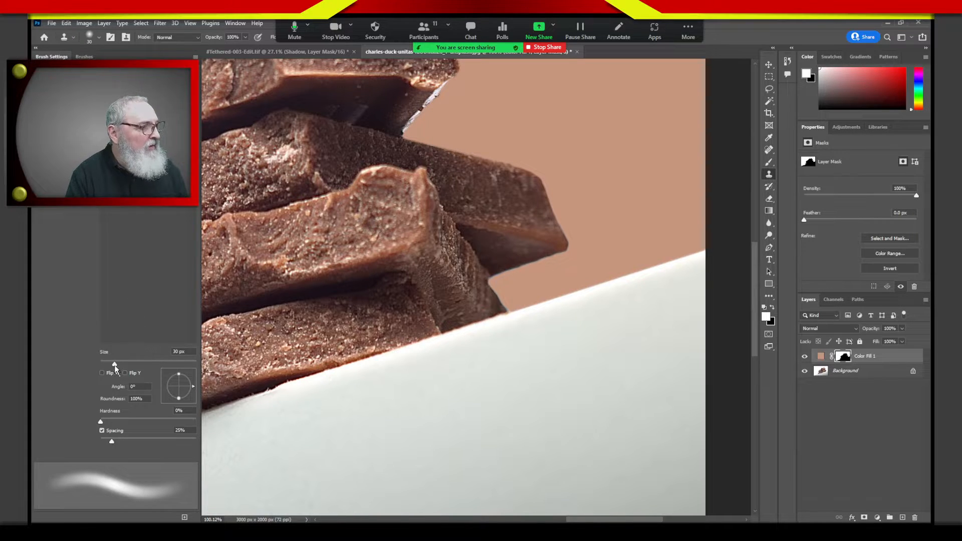
mouse_move(119, 363)
left_mouse_down()
mouse_move(181, 367)
mouse_move(107, 373)
mouse_move(145, 369)
left_mouse_up()
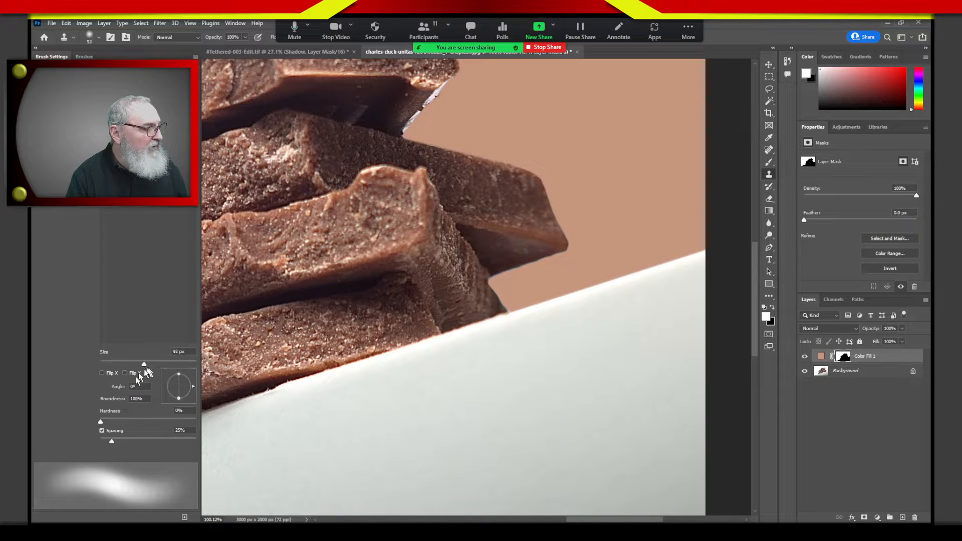
left_click_drag(101, 423, 197, 421)
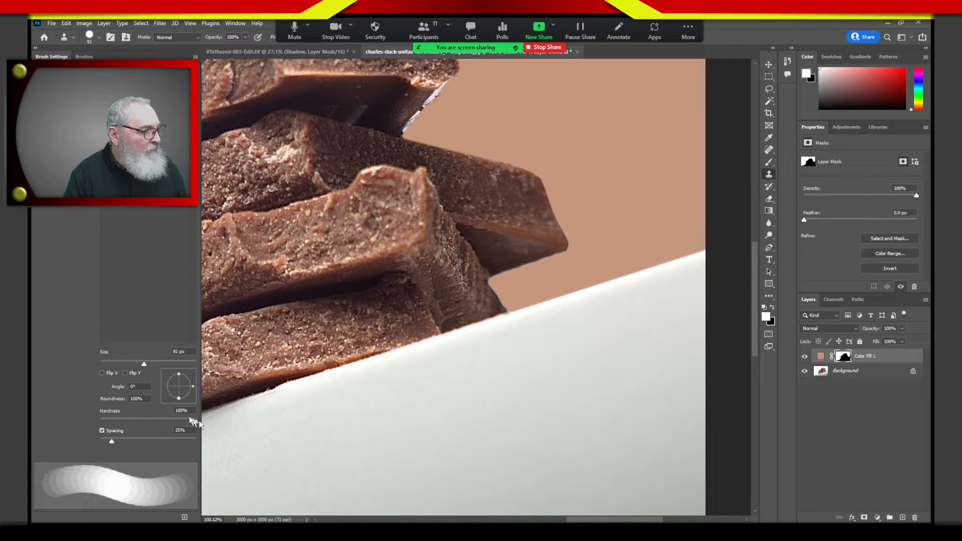
left_click_drag(111, 441, 104, 444)
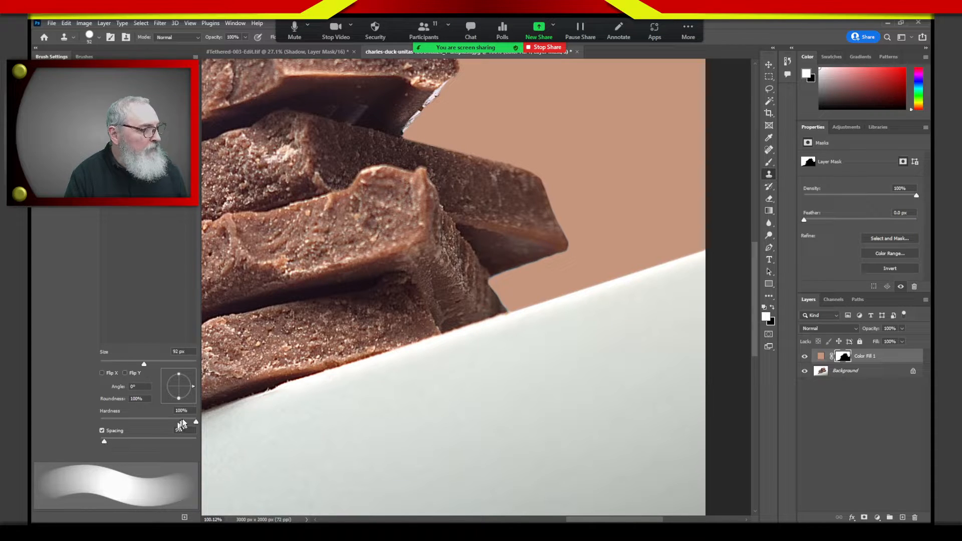
left_click_drag(196, 421, 195, 426)
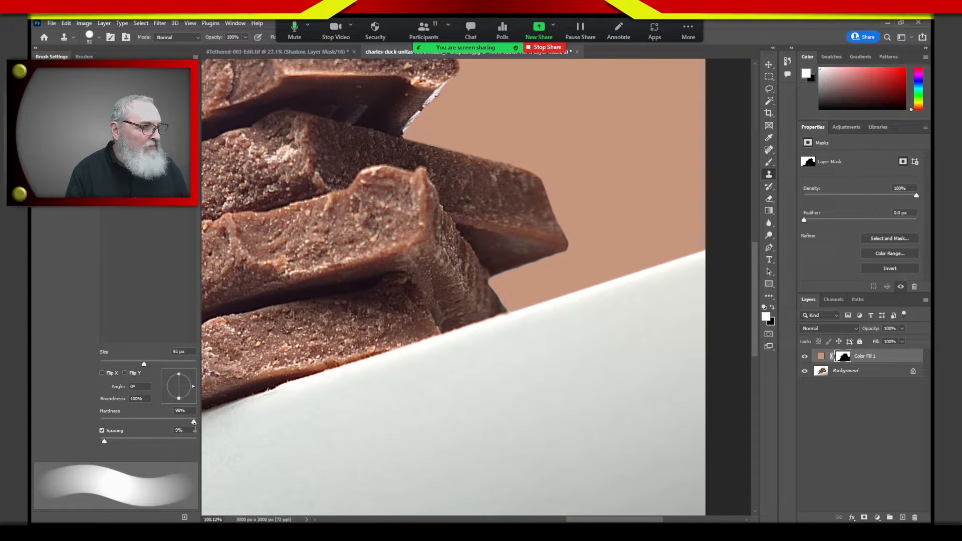
left_click_drag(191, 424, 186, 421)
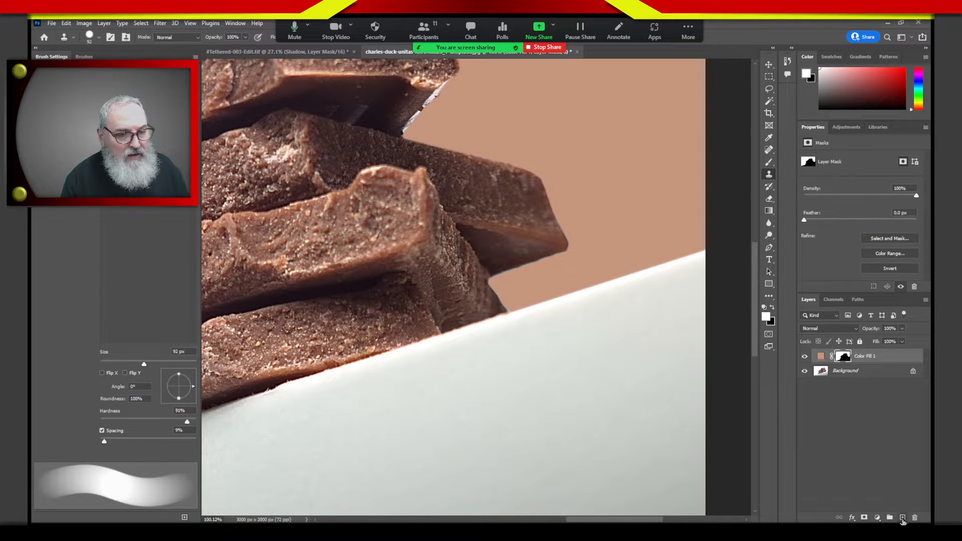
- Add a new layer and paint a black diagonal test stroke on the white surface with a 27 px Brush at 100% hardness
left_click(900, 516)
key("d")
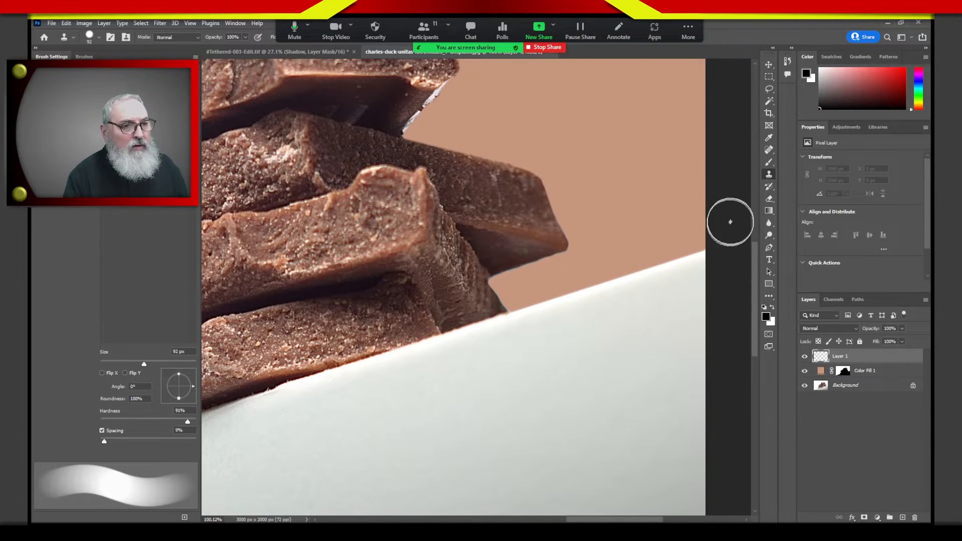
left_click(768, 161)
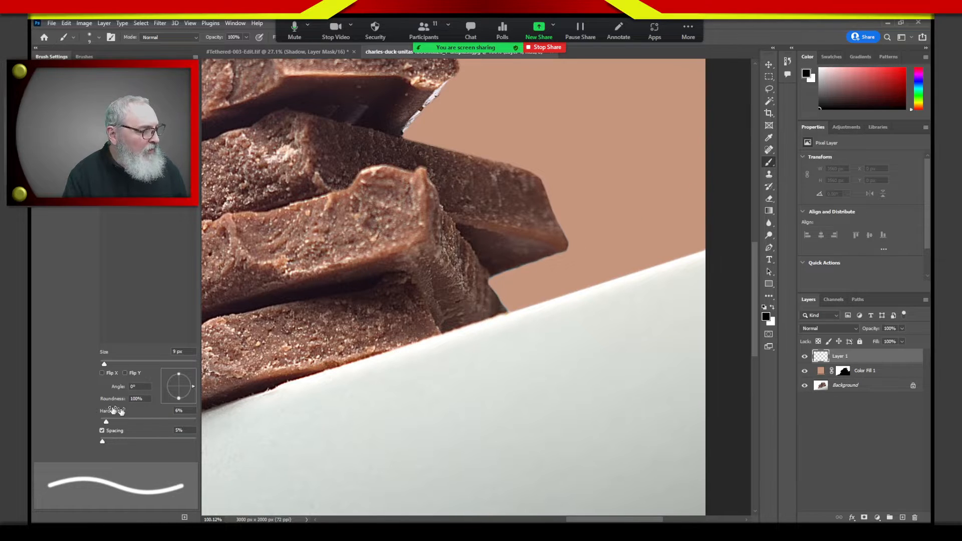
left_click_drag(106, 422, 196, 423)
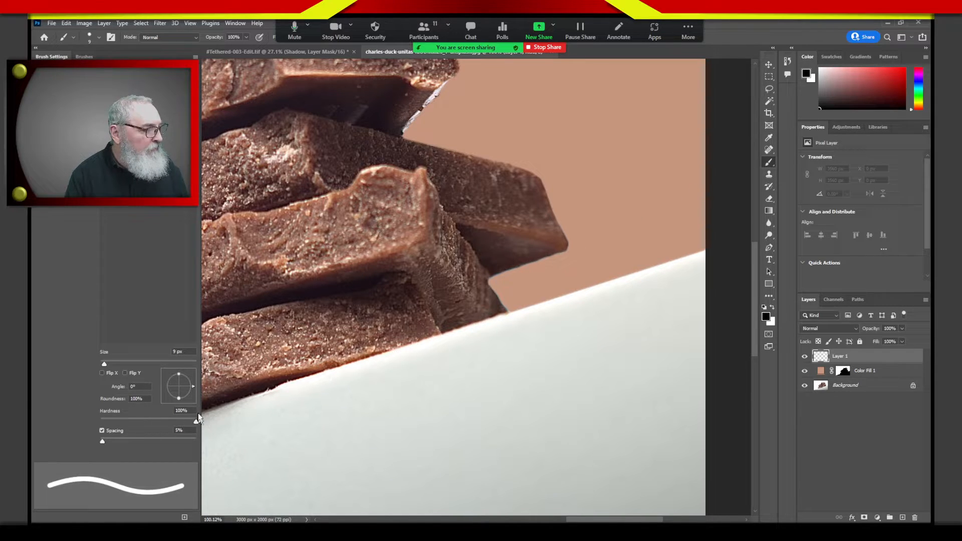
left_click_drag(104, 363, 113, 363)
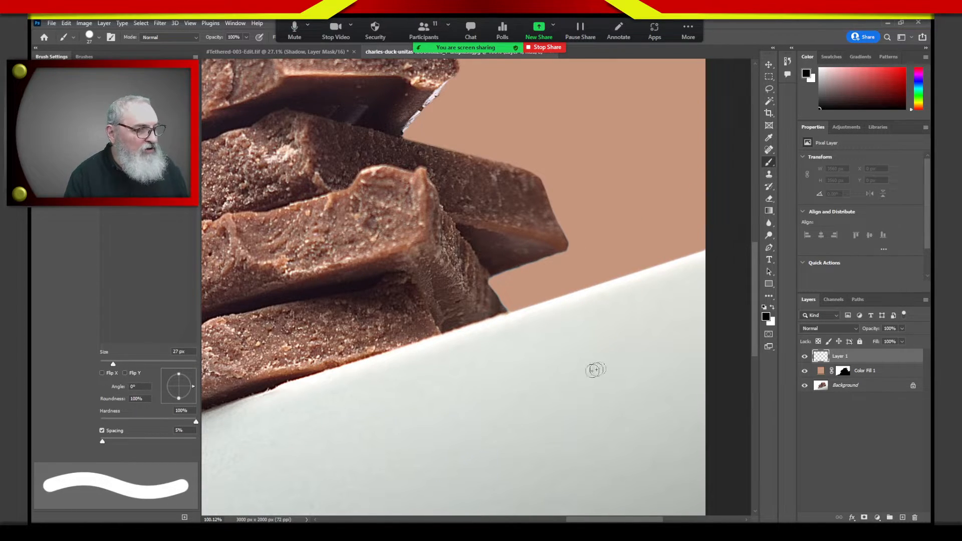
mouse_move(655, 321)
left_mouse_down()
mouse_move(526, 369)
mouse_move(466, 406)
left_mouse_up()
- Paint black comparison strokes above the first one at 90% and 79% brush hardness, and fill the gap between them
key("z")
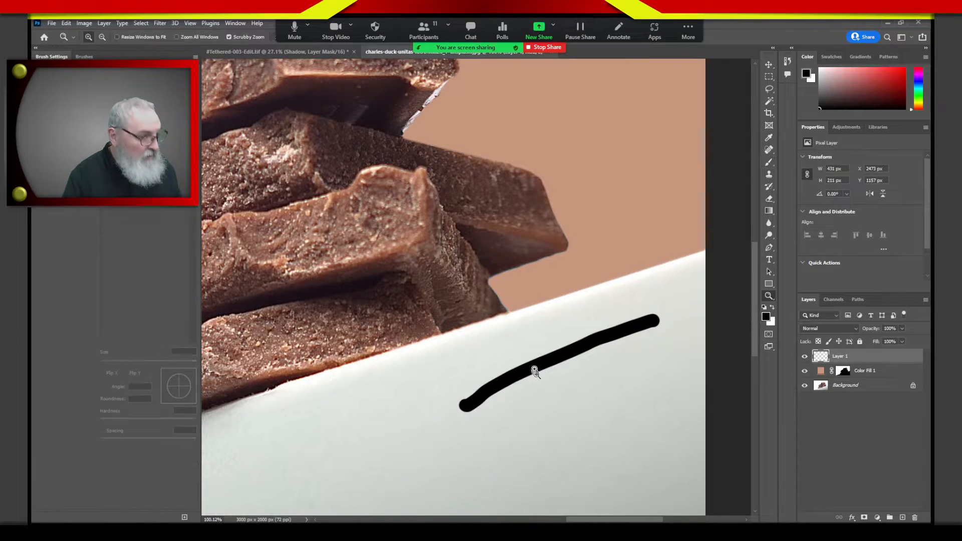
mouse_move(523, 353)
left_mouse_down()
mouse_move(590, 366)
mouse_move(508, 386)
mouse_move(455, 365)
left_mouse_up()
key("space")
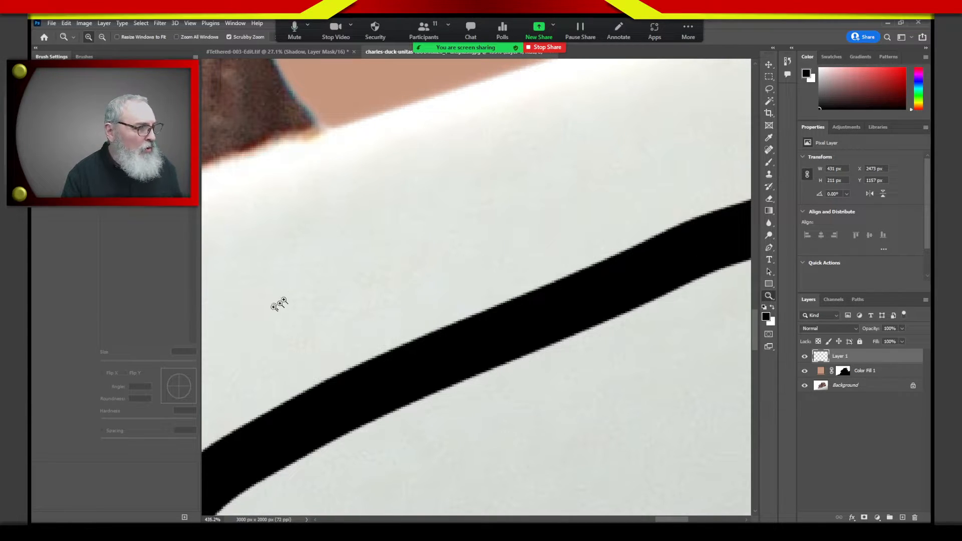
key("b")
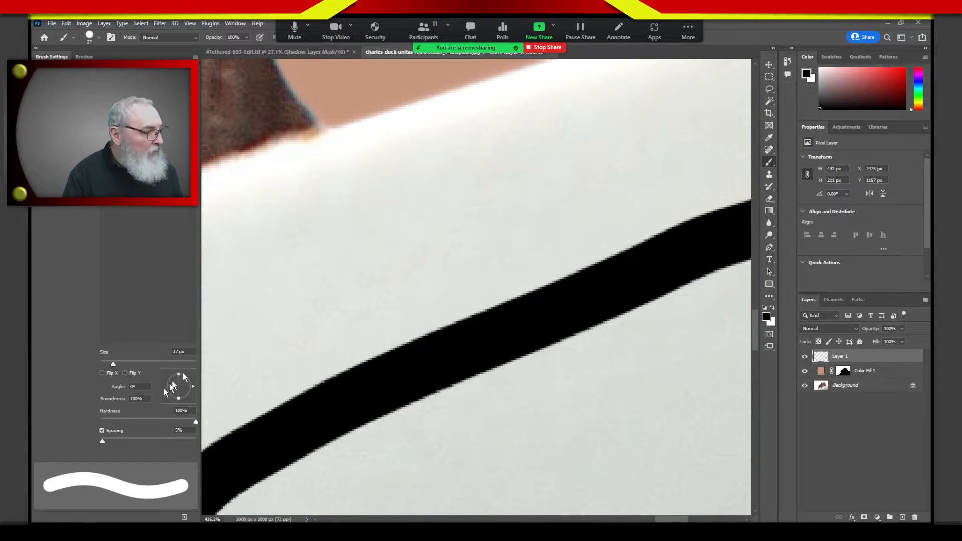
left_click_drag(195, 424, 193, 426)
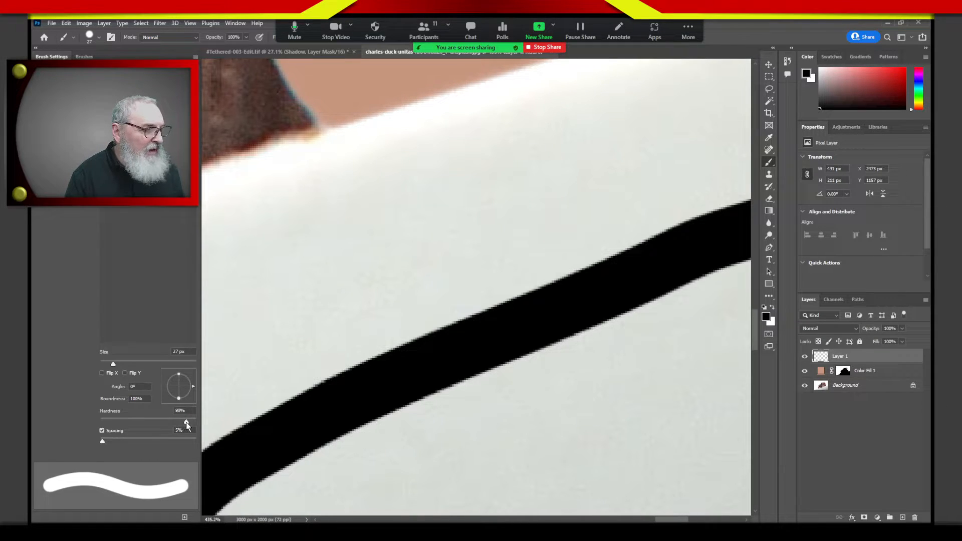
left_click_drag(608, 164, 340, 297)
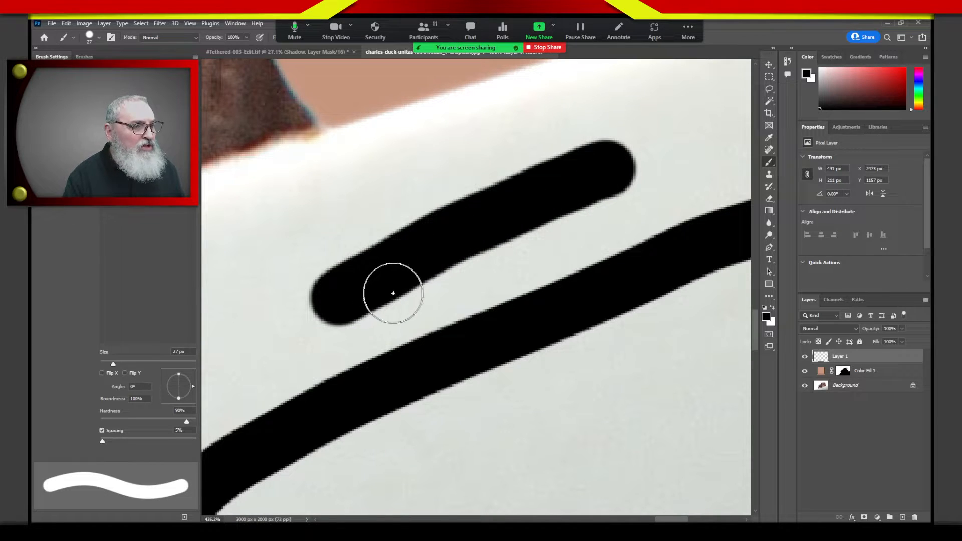
left_click_drag(186, 421, 176, 424)
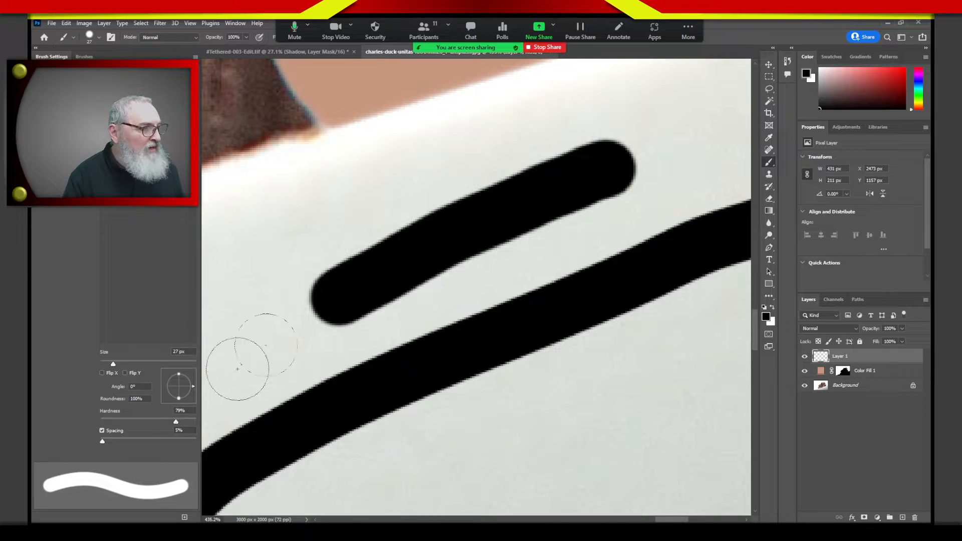
left_click_drag(553, 122, 296, 234)
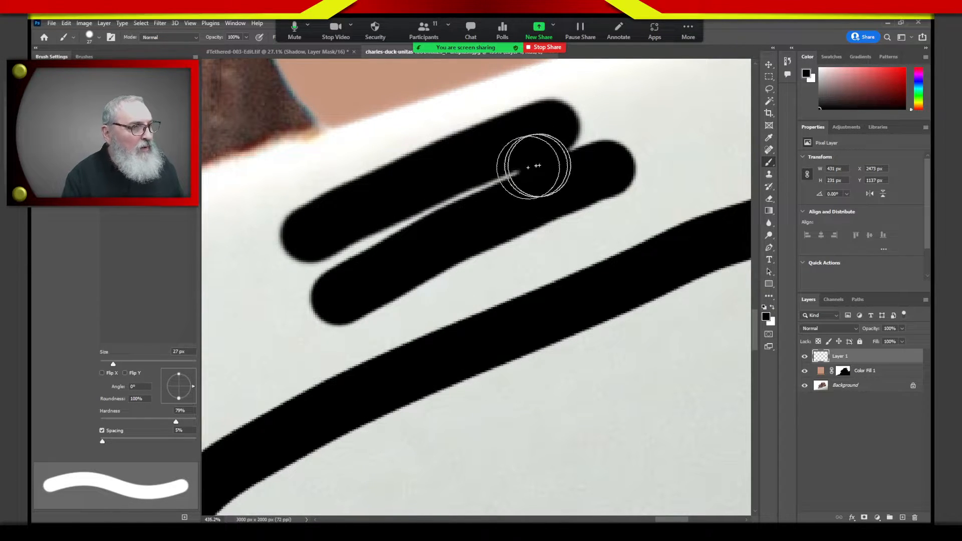
left_click_drag(532, 160, 353, 247)
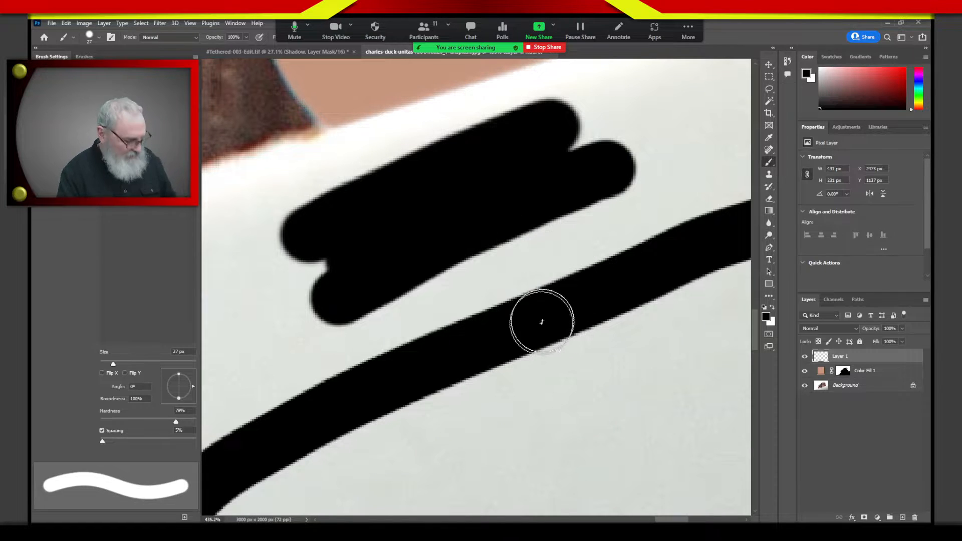
- Delete the layer holding the black test strokes
left_click(914, 518)
left_click(438, 210)
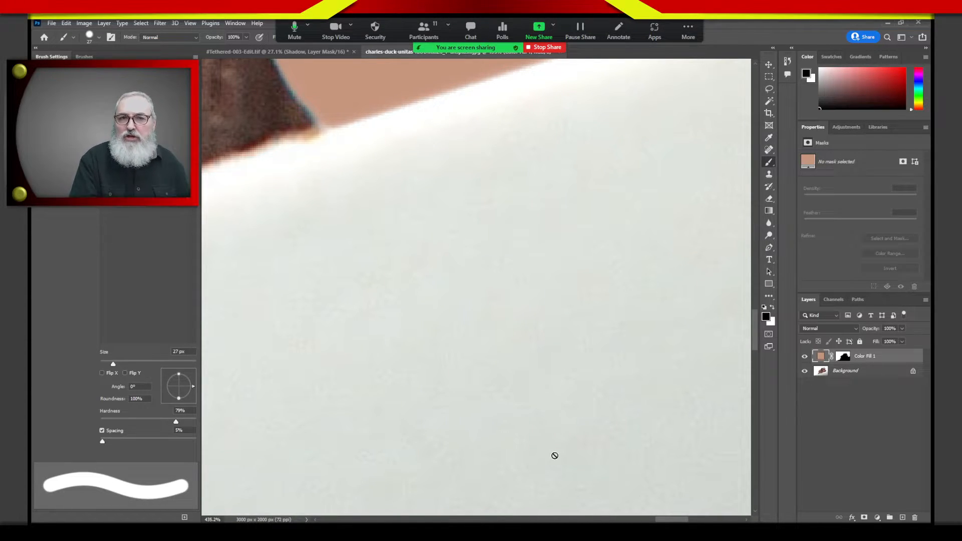
left_click(729, 163)
key("Escape")
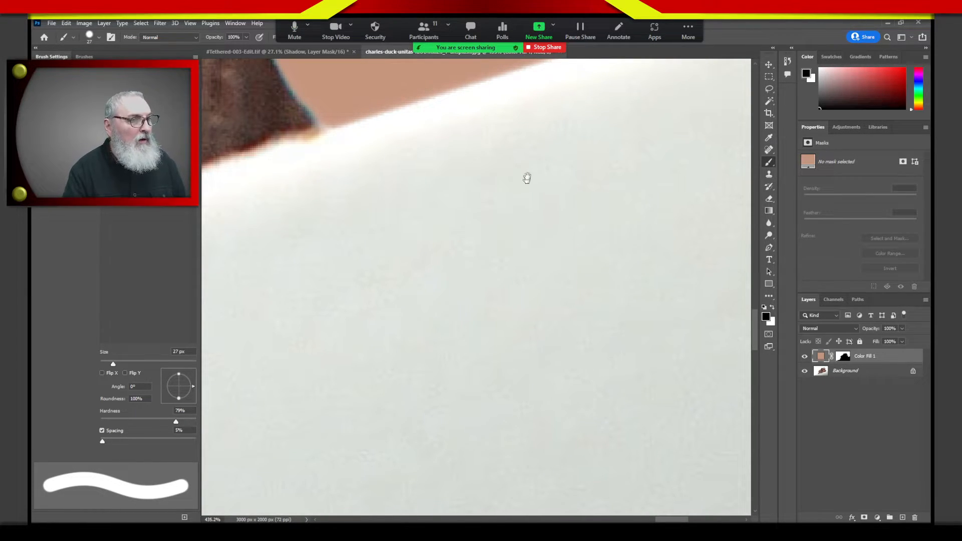
- Examine the color fill's edge where the chocolate stack meets the white surface
left_click_drag(525, 178, 621, 279)
key("ctrl+minus")
key("ctrl+minus")
key("ctrl+minus")
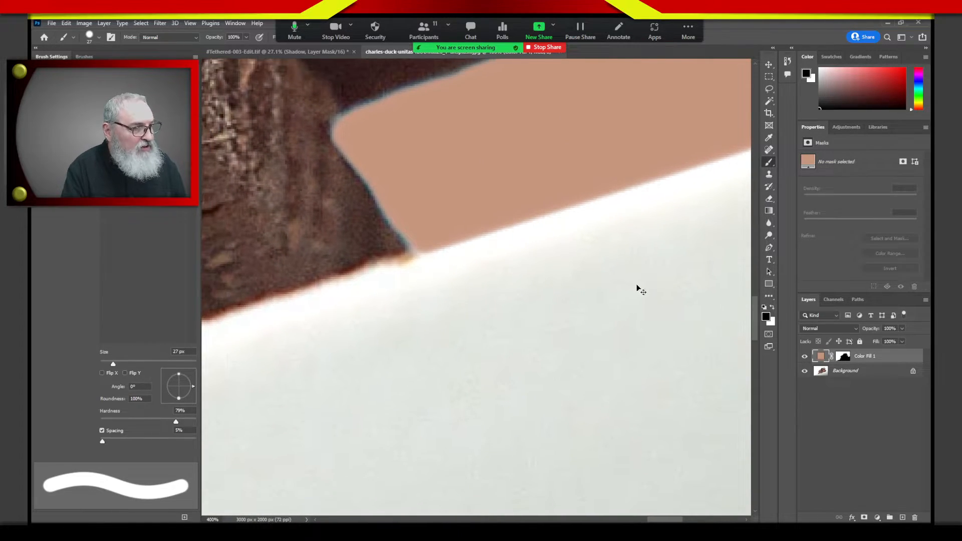
left_click_drag(635, 307, 489, 322)
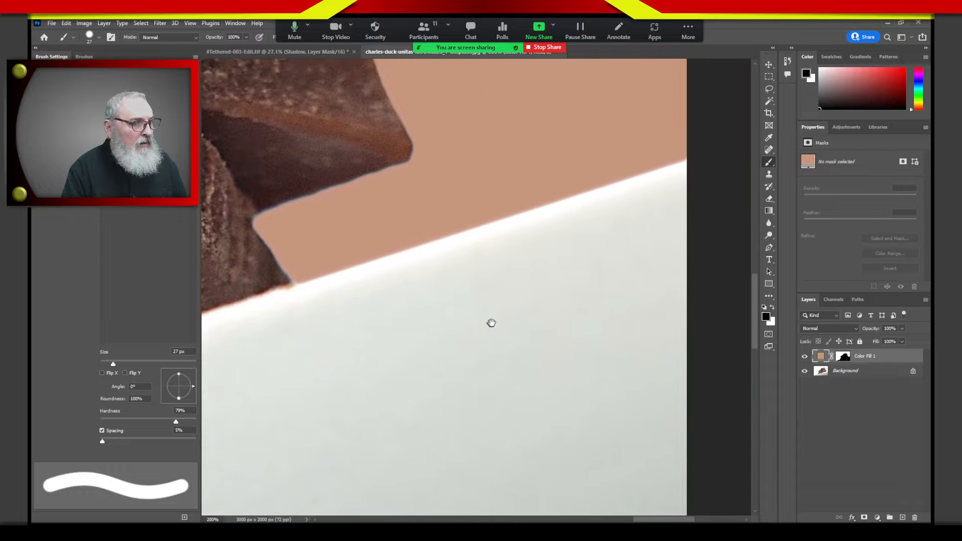
- Set up the Clone Stamp tool on the Background layer with 89% hardness and a 25 px brush
key("s")
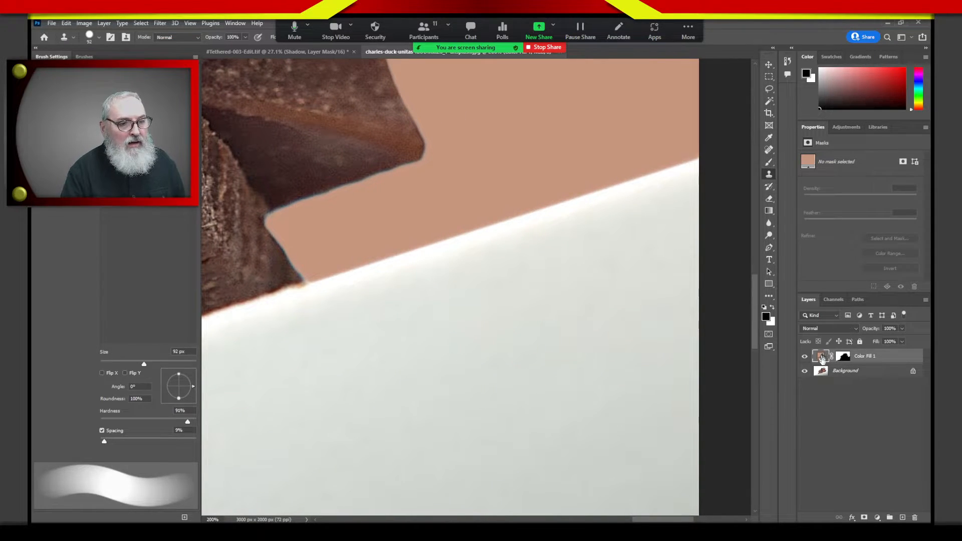
left_click(821, 373)
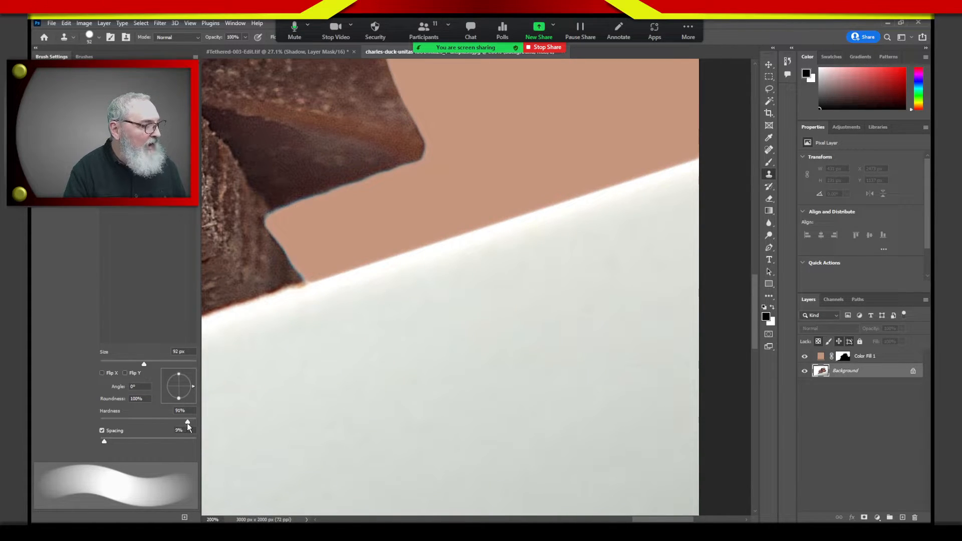
left_click_drag(187, 422, 185, 422)
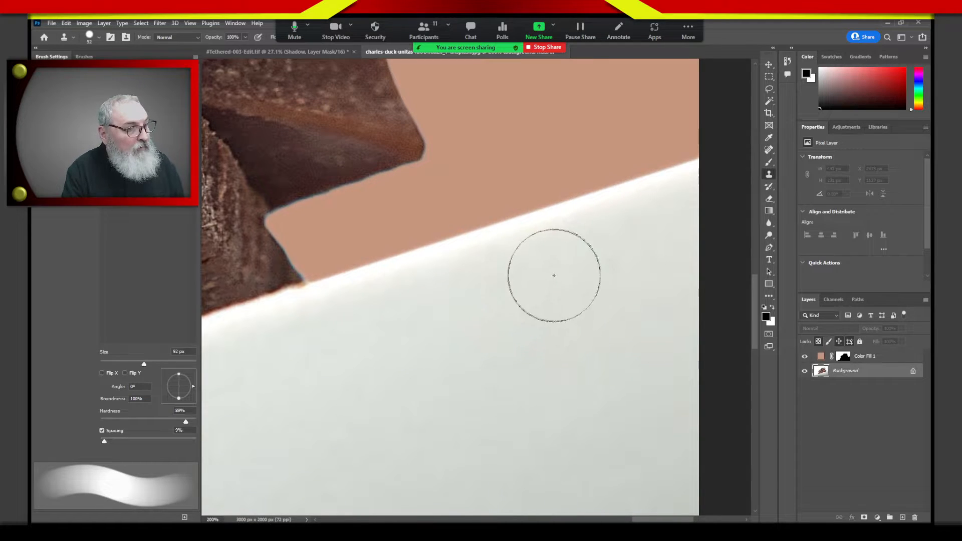
key("bracketleft")
key("bracketleft")
key("bracketleft")
key("bracketleft")
key("bracketleft")
key("bracketleft")
key("bracketleft")
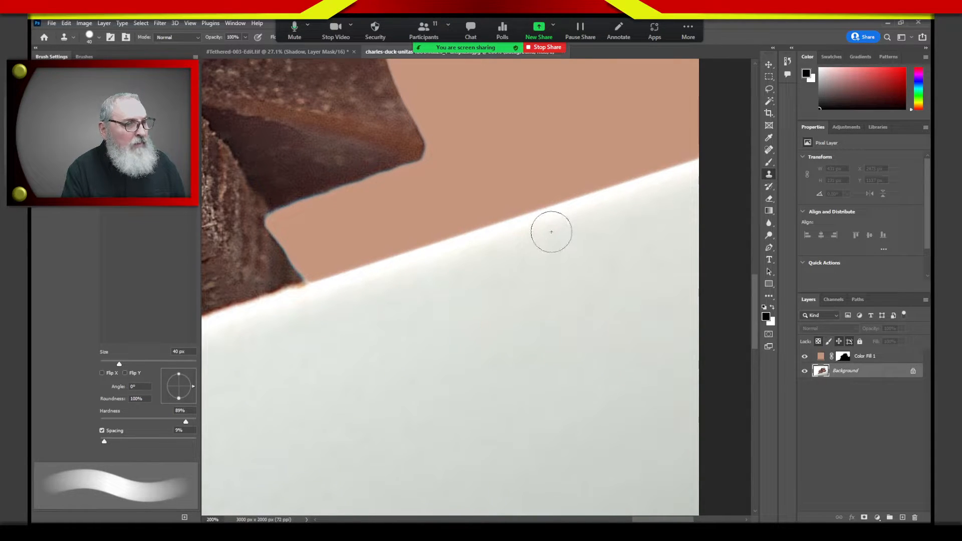
key("bracketleft")
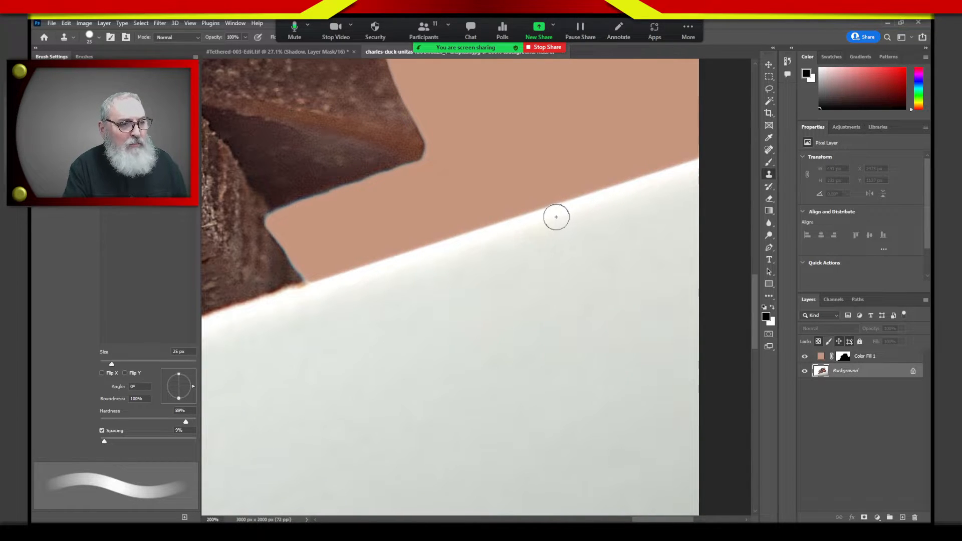
key("bracketleft")
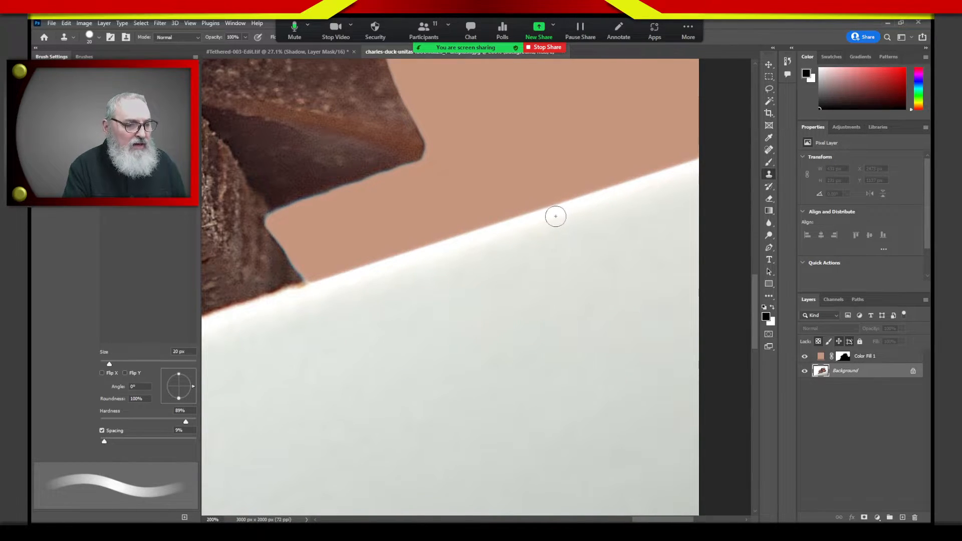
key("bracketright")
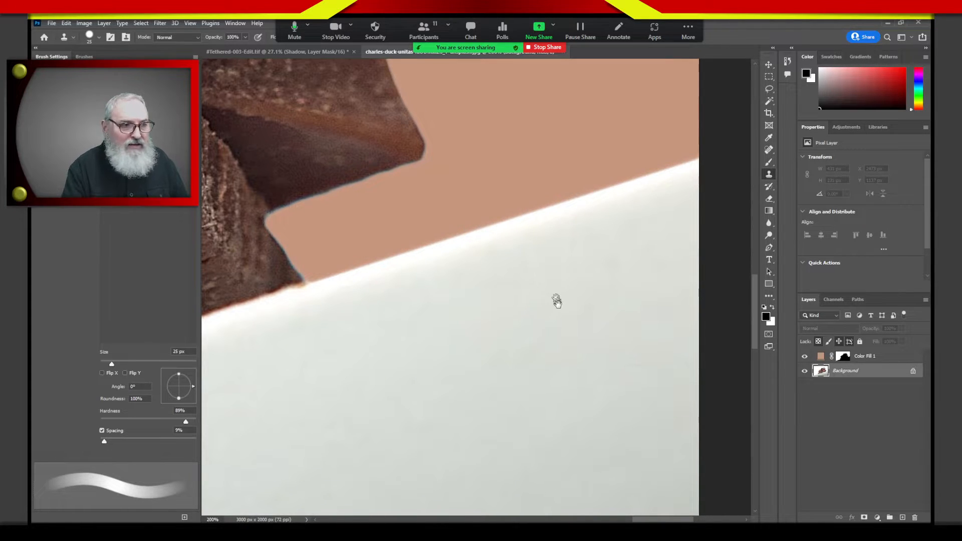
left_click_drag(556, 301, 536, 236)
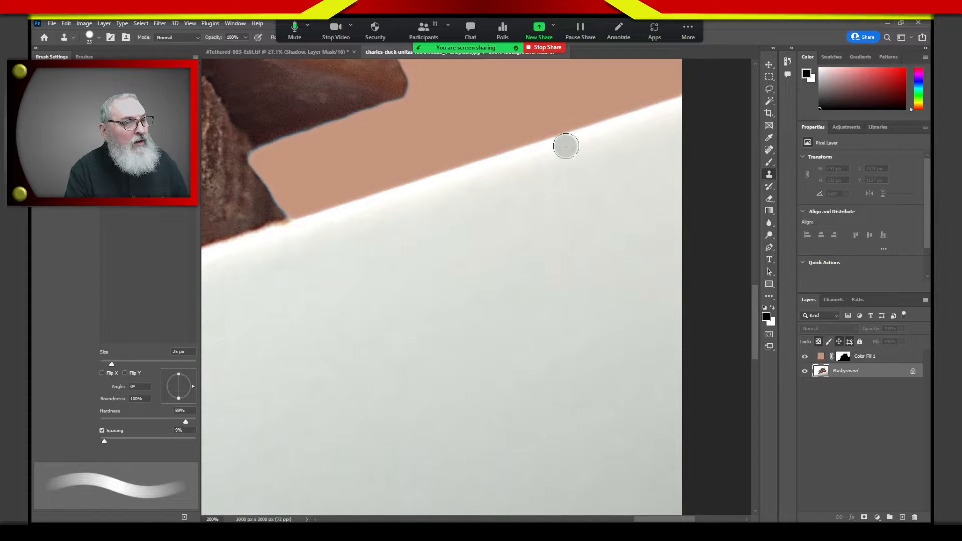
left_click_drag(566, 145, 463, 186)
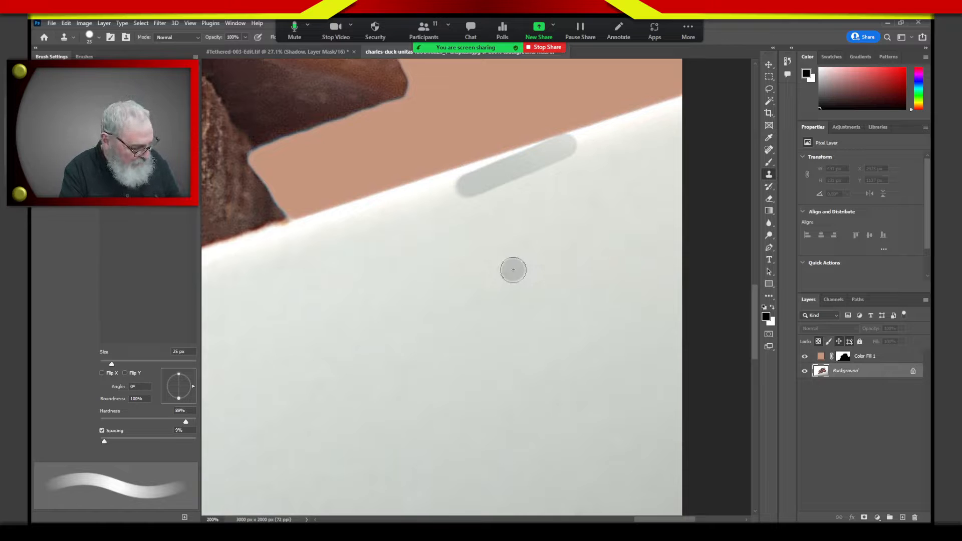
key("ctrl+s")
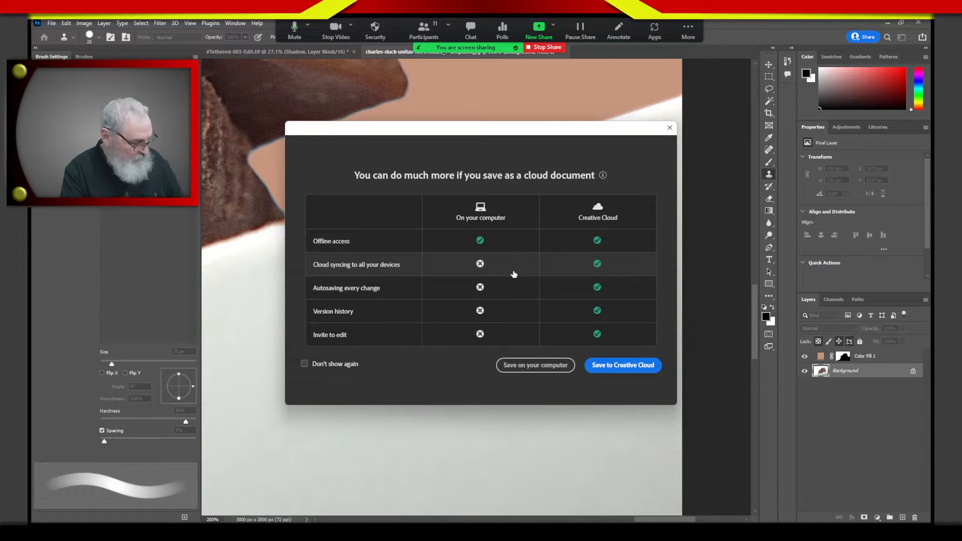
key("Escape")
key("ctrl+z")
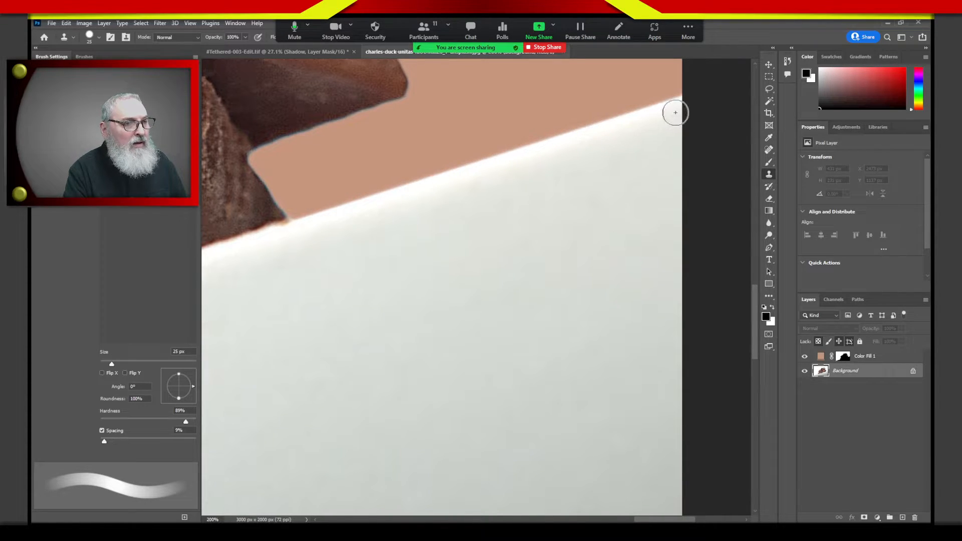
mouse_move(679, 108)
left_mouse_down()
mouse_move(462, 180)
mouse_move(262, 223)
mouse_move(242, 247)
left_mouse_up()
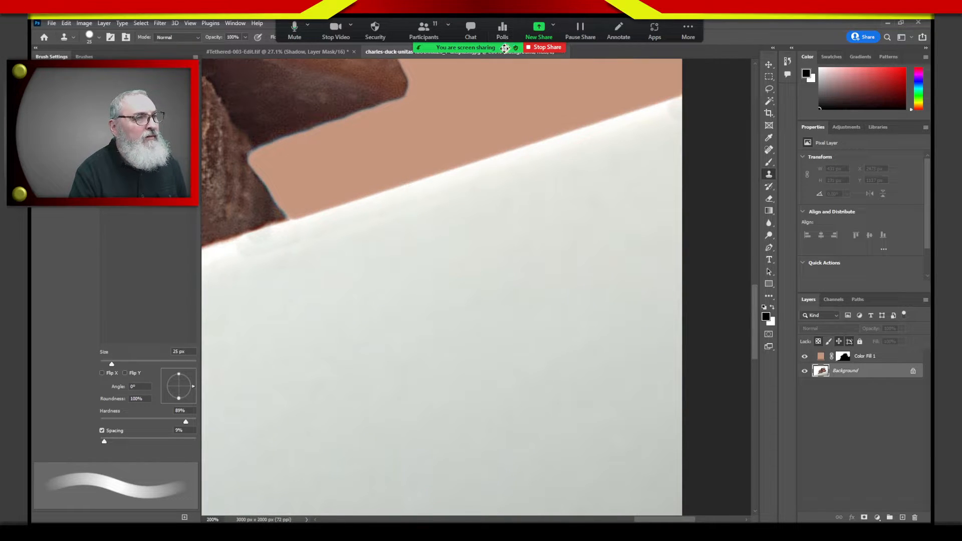
- Move the meeting bar aside to uncover the tool options and set the Clone Stamp's opacity to 50%
left_click_drag(506, 48, 575, 64)
left_click_drag(501, 46, 653, 54)
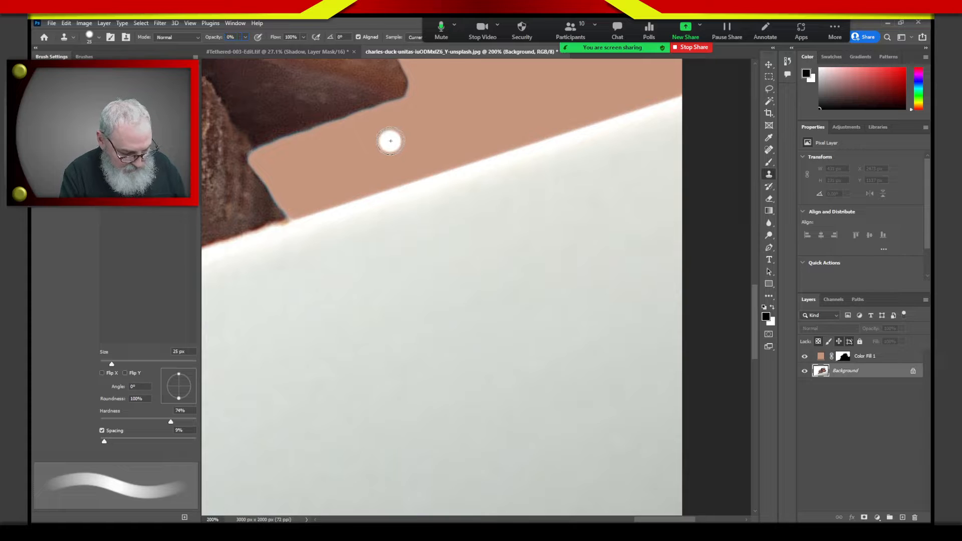
key("5")
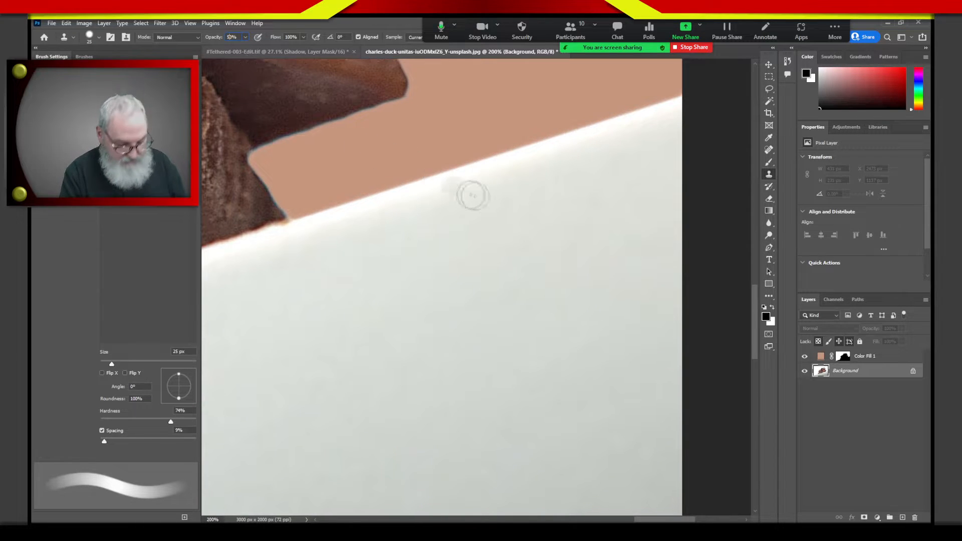
- Clone clean grey surface over the white halo along the table's slanted edge, from the right image border towards the chocolate
left_click(670, 113, "alt")
left_click_drag(681, 108, 551, 153)
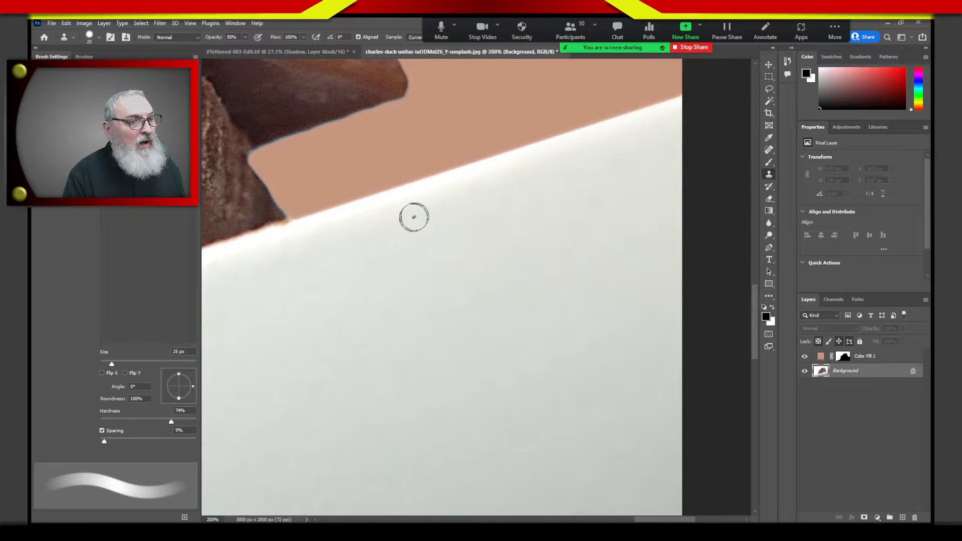
mouse_move(521, 157)
left_mouse_down()
mouse_move(290, 230)
mouse_move(198, 276)
left_mouse_up()
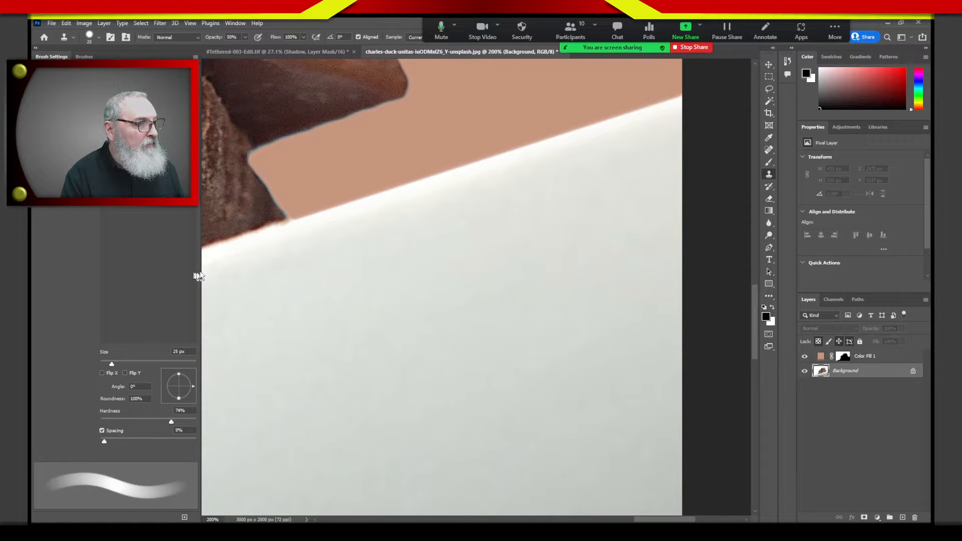
left_click(643, 154, "alt")
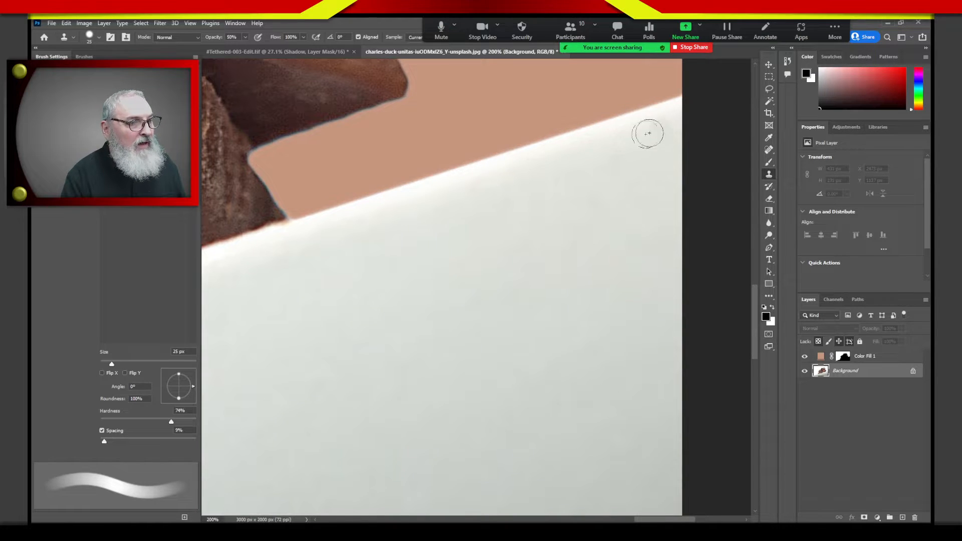
left_click_drag(610, 144, 575, 153)
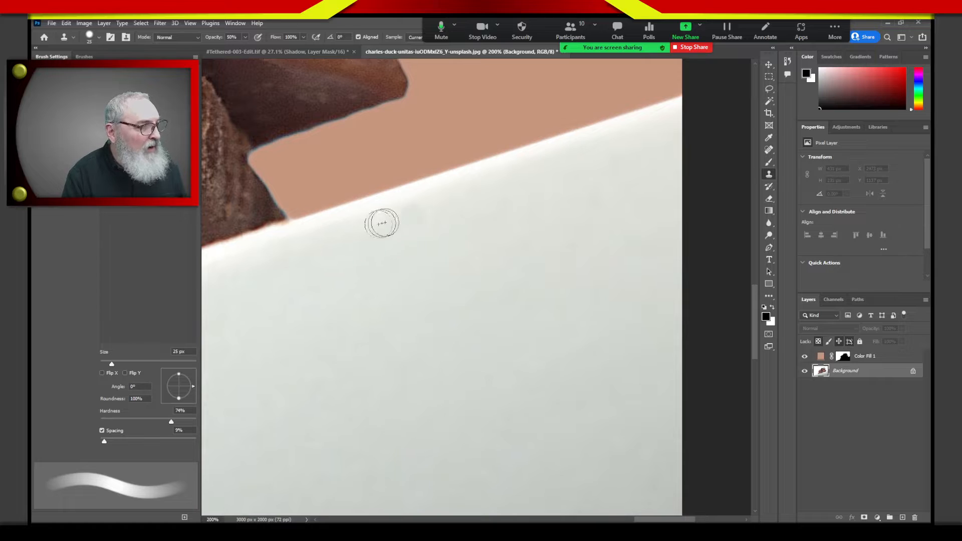
- Reduce the clone brush to 20 px and cover the remaining bright halo on the table edge beside the chocolate with nearby surface tone
key("bracketleft")
key("bracketleft")
key("bracketleft")
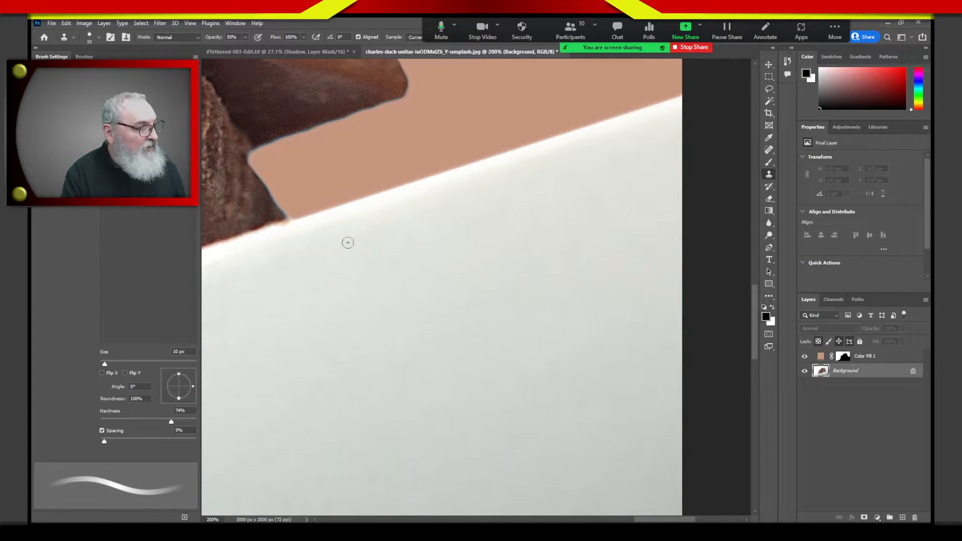
key("bracketright")
key("bracketright")
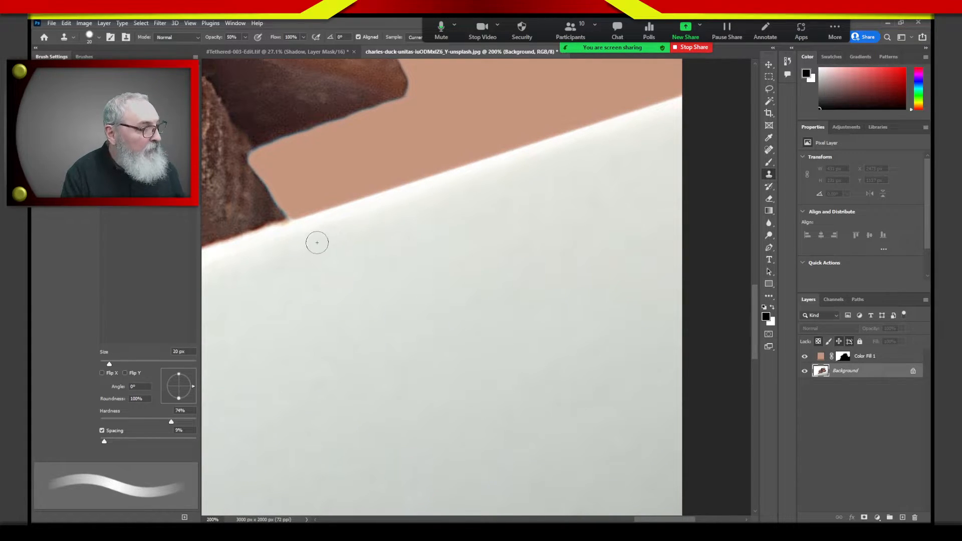
left_click(317, 243, "alt")
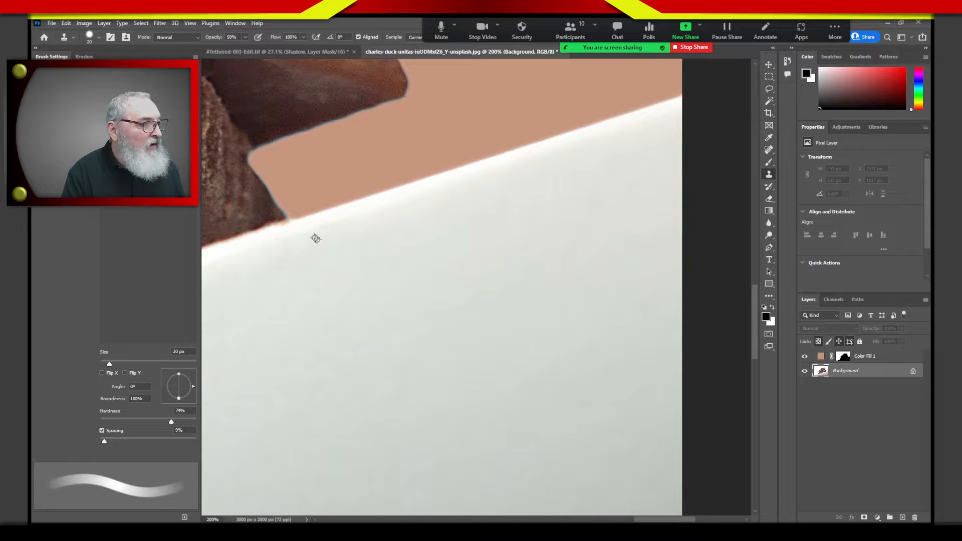
mouse_move(307, 226)
left_mouse_down()
mouse_move(435, 183)
mouse_move(251, 241)
mouse_move(478, 170)
left_mouse_up()
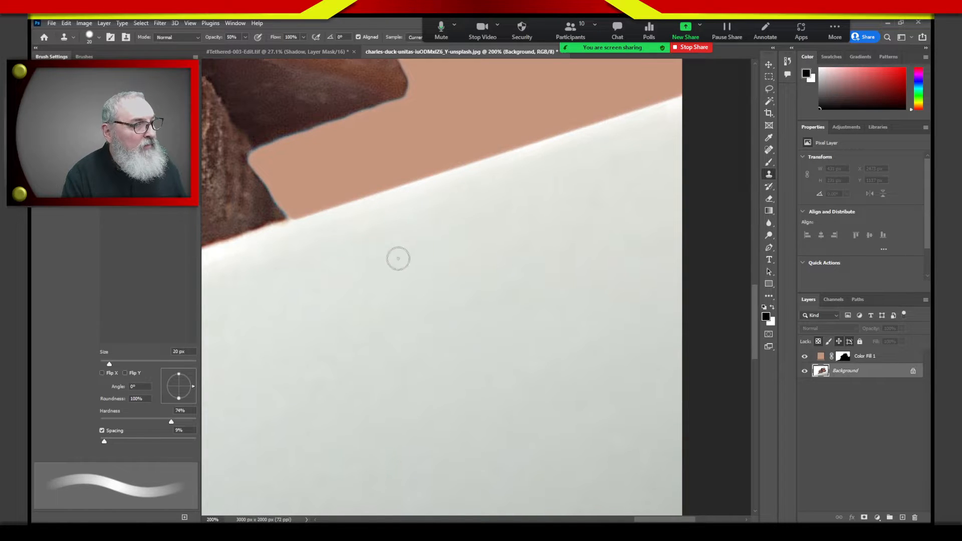
left_click(437, 219, "alt")
mouse_move(430, 200)
left_mouse_down()
mouse_move(349, 221)
mouse_move(364, 227)
left_mouse_up()
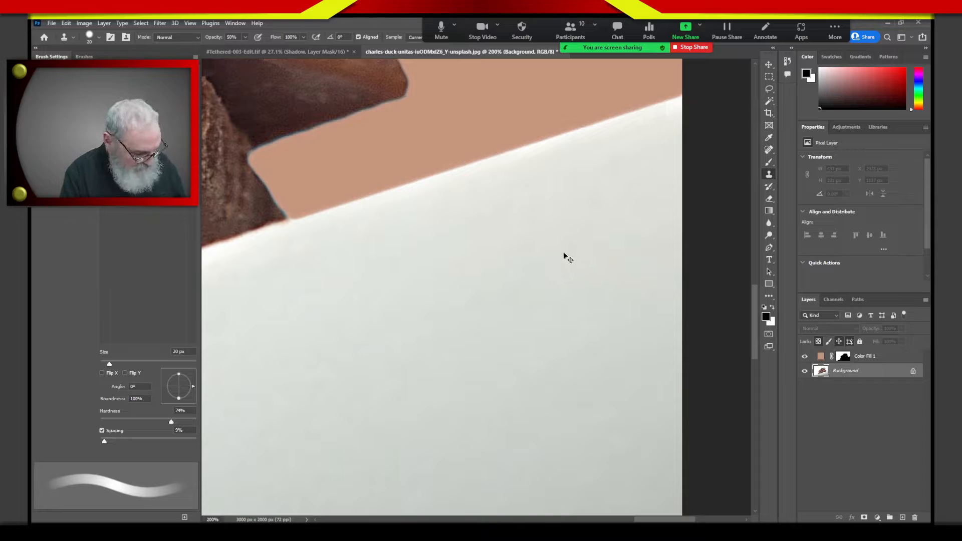
- Clear the meeting bar off the tool options and set the Clone Stamp to sample from Current Layer
key("ctrl+0")
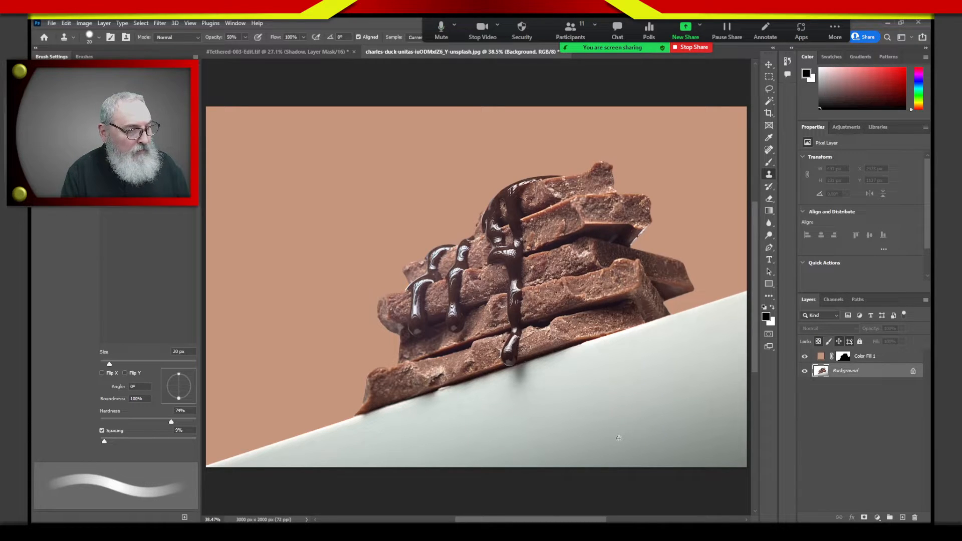
left_click_drag(648, 359, 504, 340)
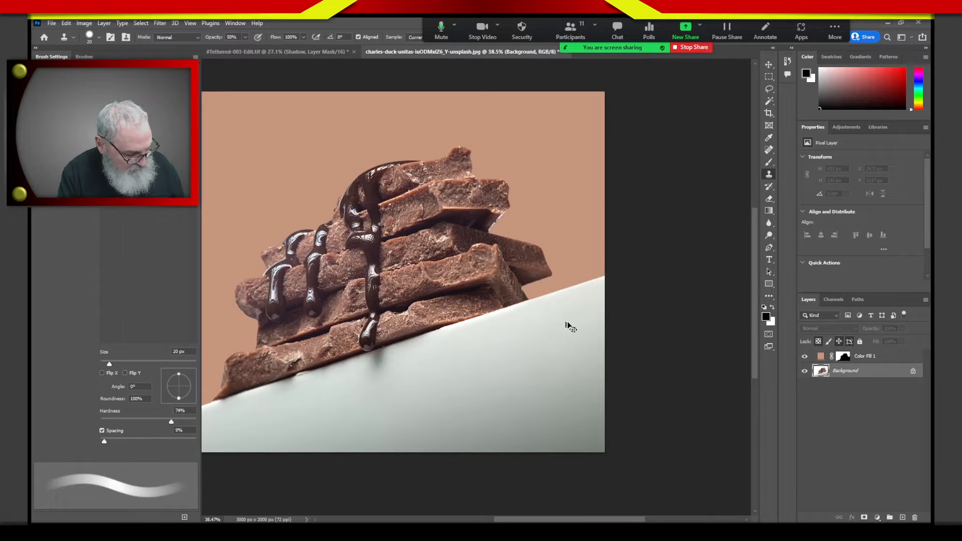
scroll(571, 326, "up", 4)
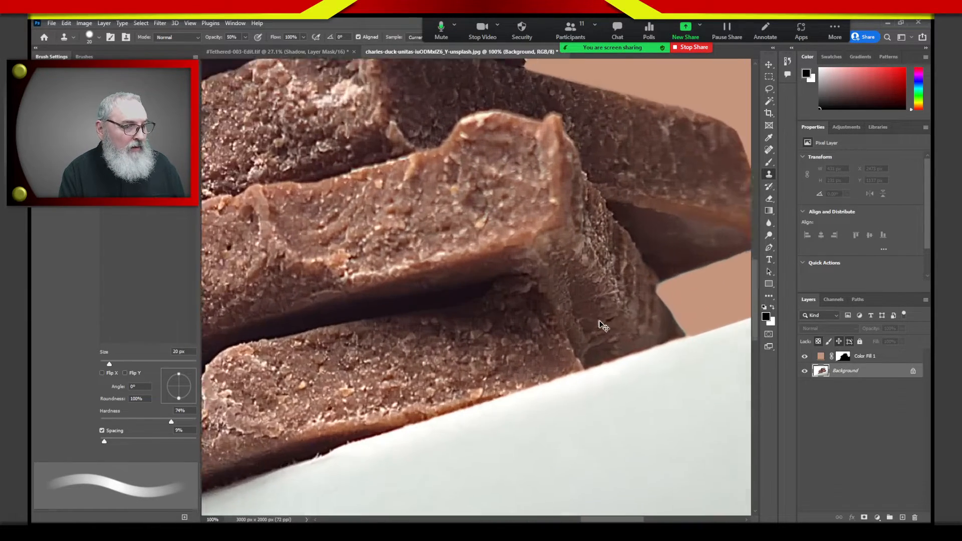
scroll(602, 324, "down", 3)
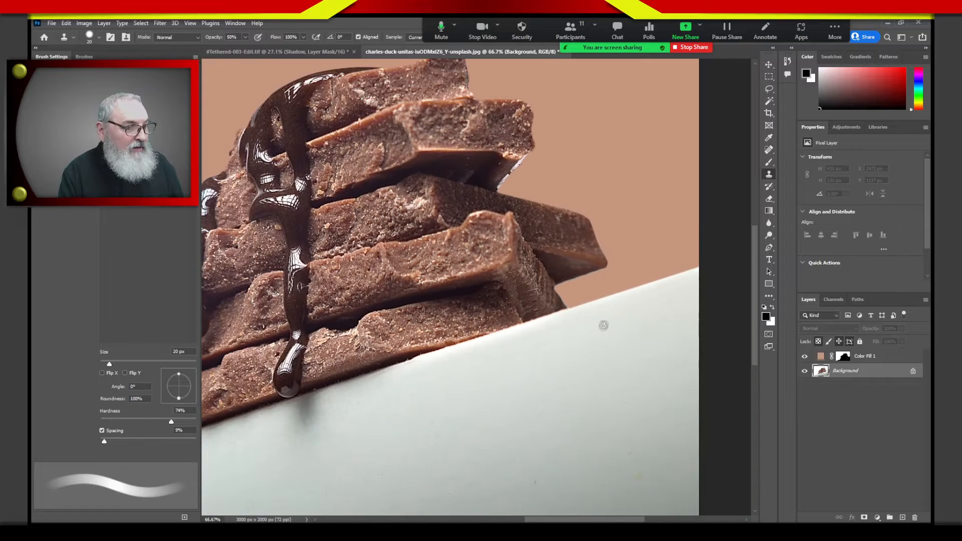
mouse_move(584, 337)
left_mouse_down()
mouse_move(505, 292)
mouse_move(485, 264)
left_mouse_up()
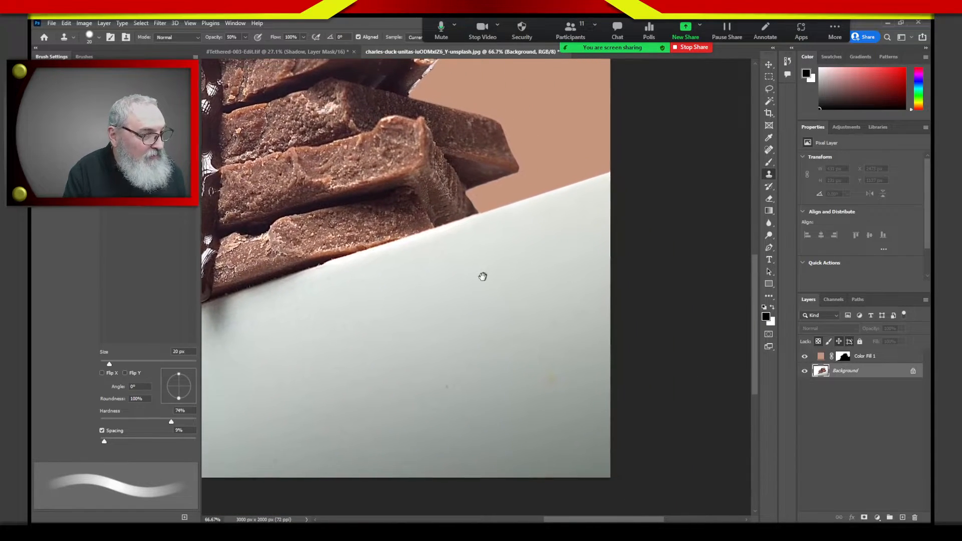
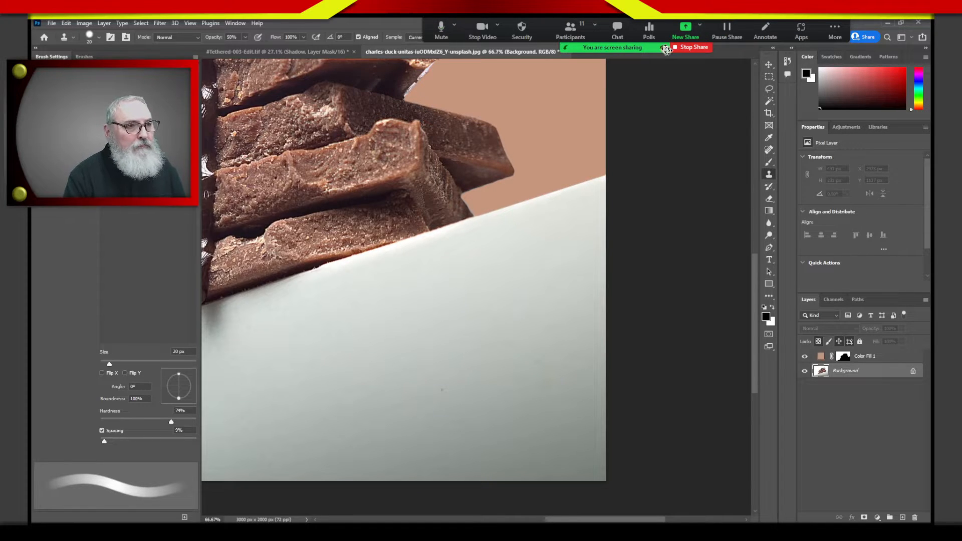
left_click_drag(651, 48, 930, 70)
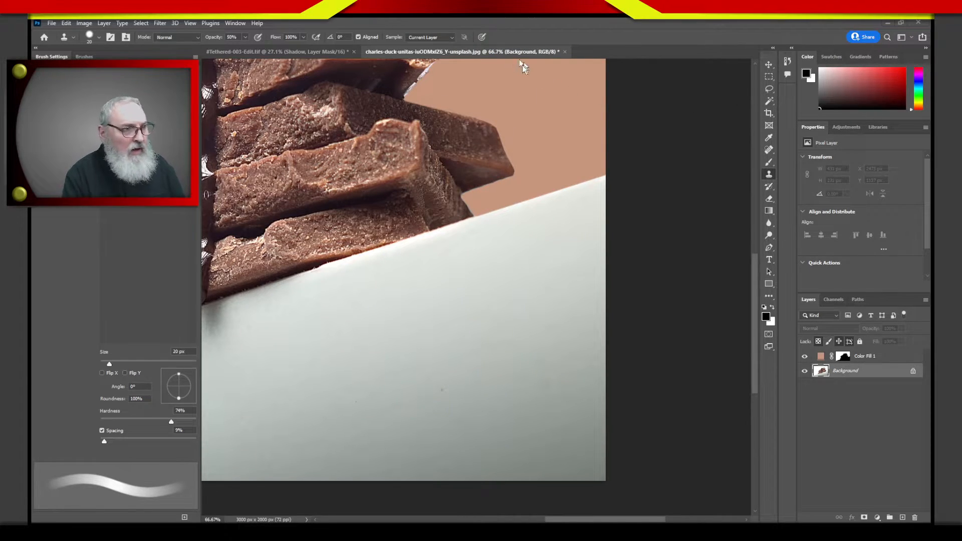
left_click(420, 38)
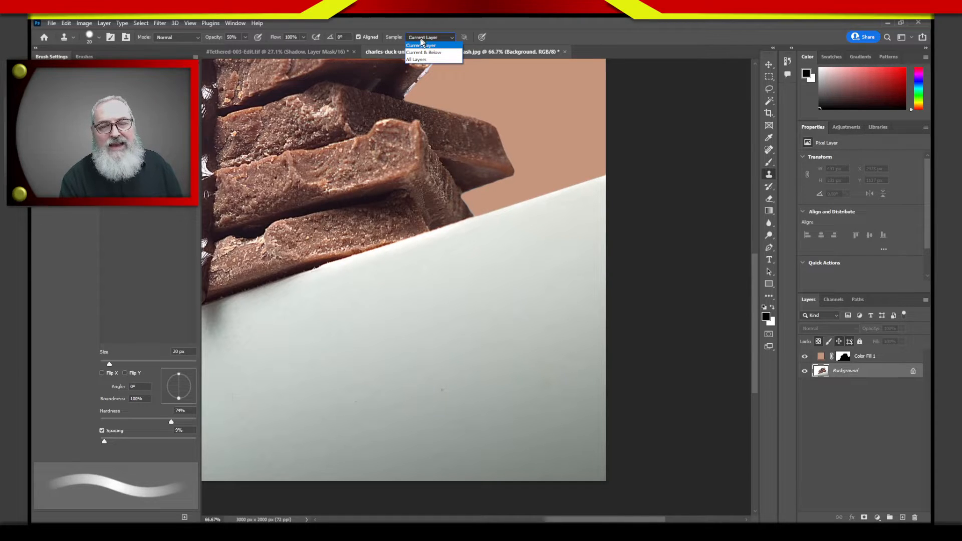
left_click(421, 45)
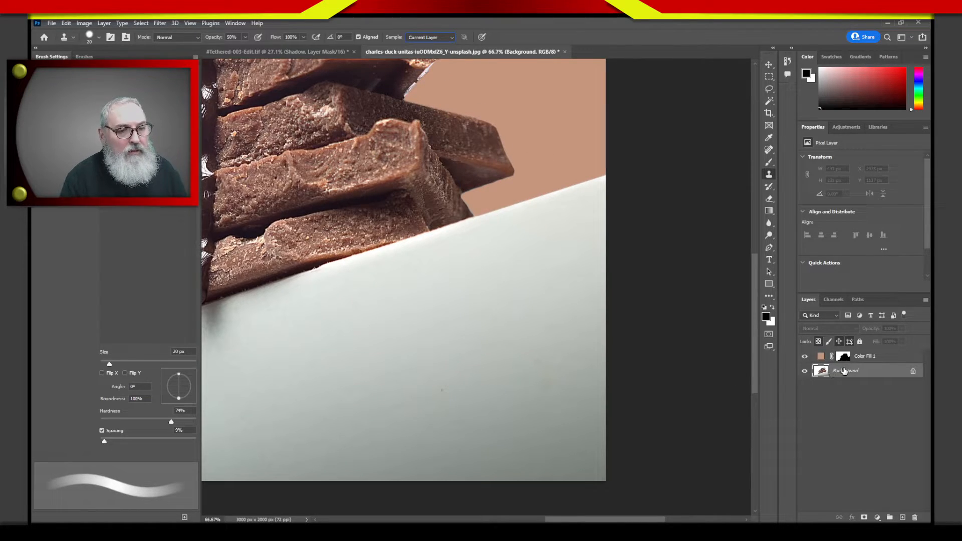
- Add a Curves adjustment layer above Color Fill 1 and pull the curve's midtones down to darken the image
left_click(869, 360)
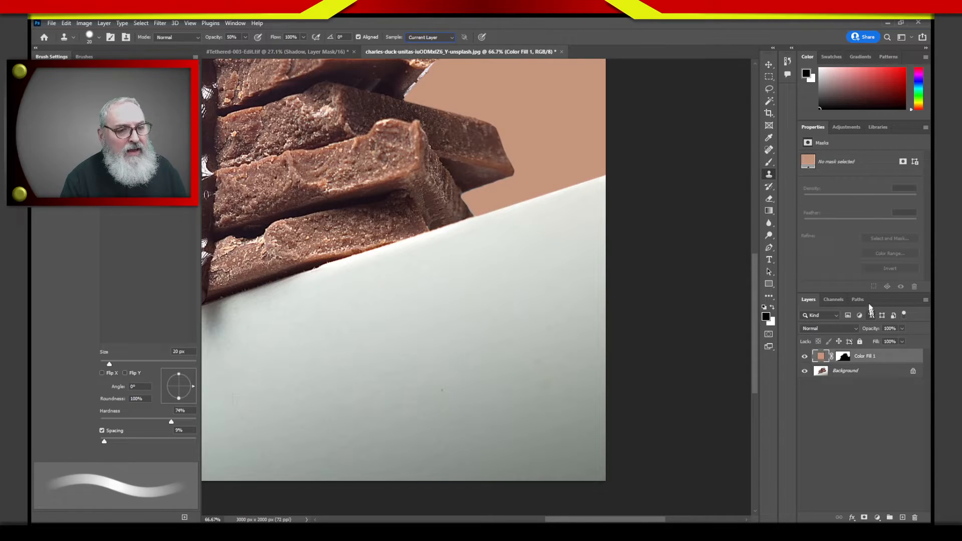
left_click(852, 127)
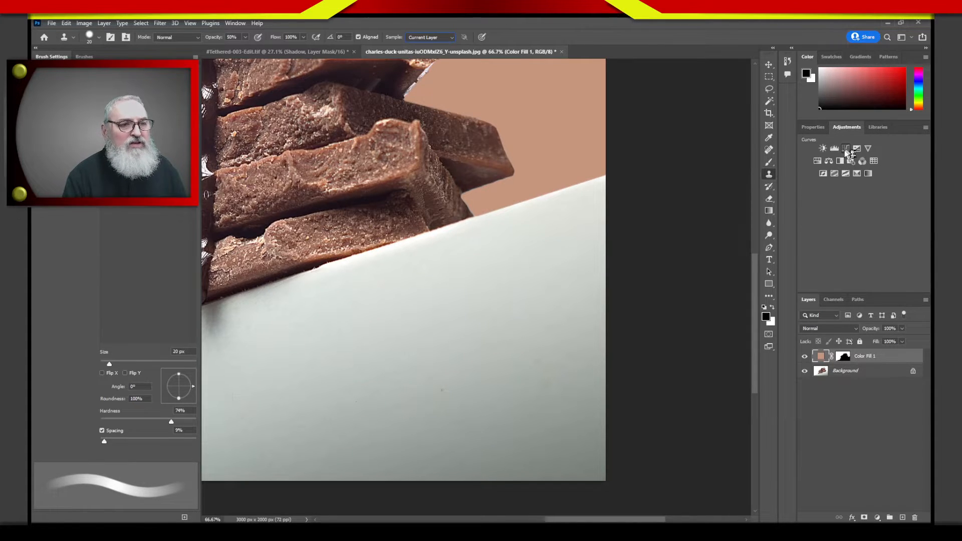
left_click(846, 150)
mouse_move(864, 230)
left_mouse_down()
mouse_move(872, 251)
mouse_move(871, 242)
left_mouse_up()
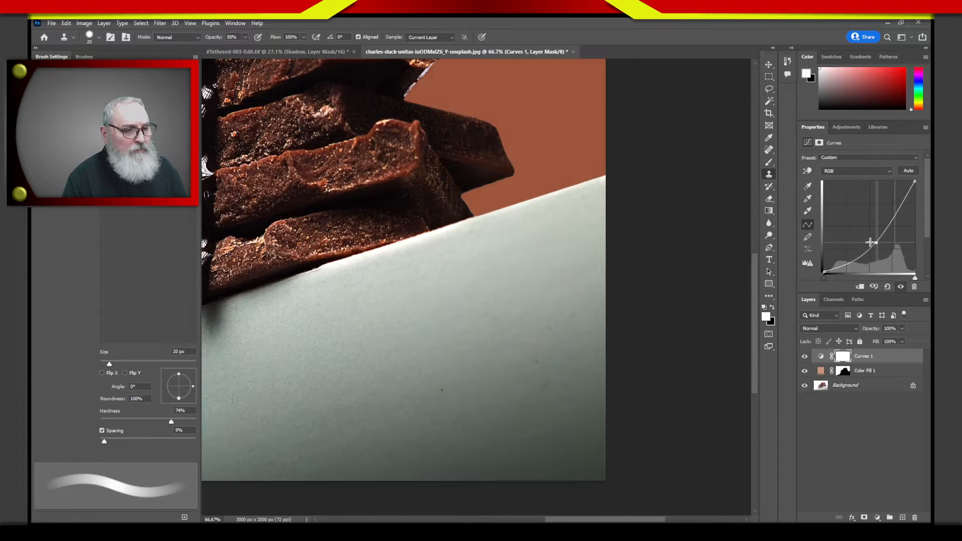
- Unlock the Background layer into a regular layer and set the Clone Stamp to sample All Layers
left_click(846, 390)
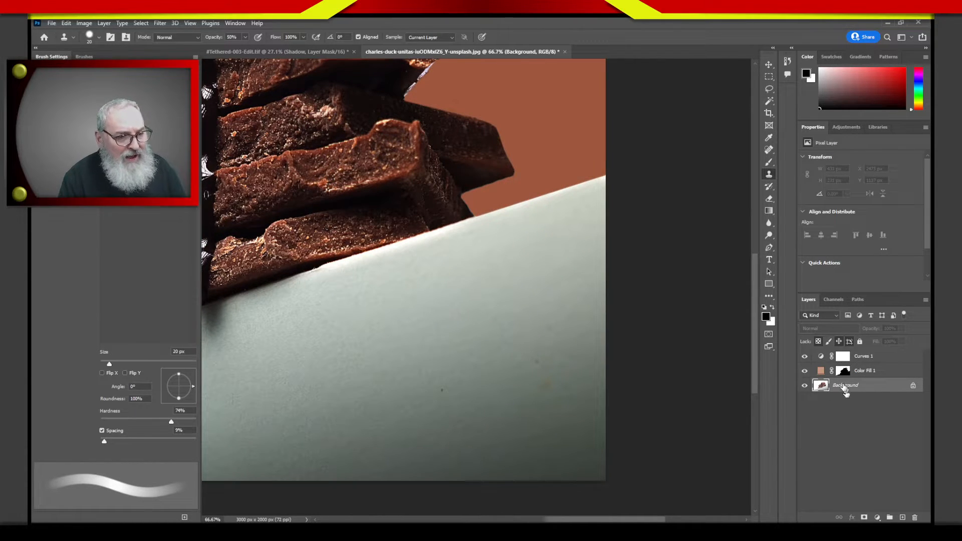
left_click(912, 385)
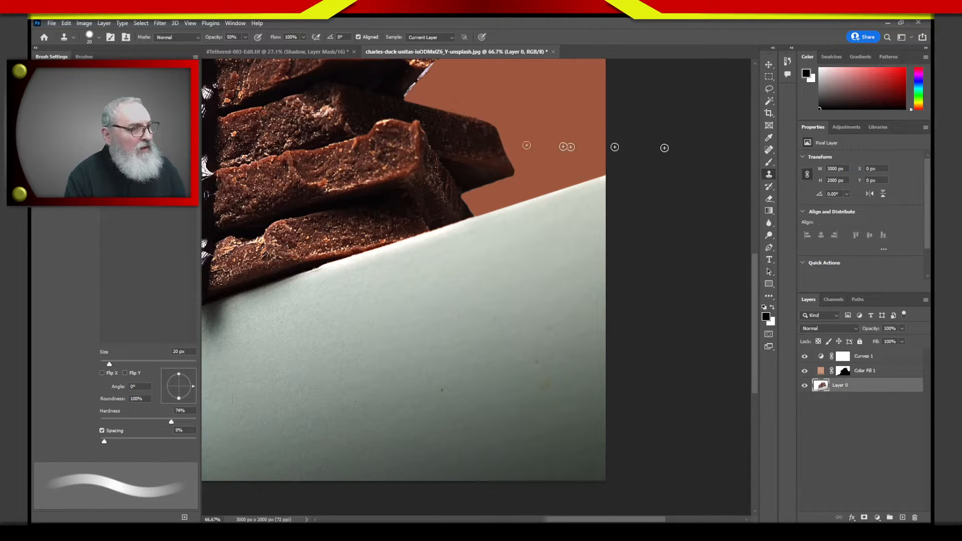
left_click(433, 39)
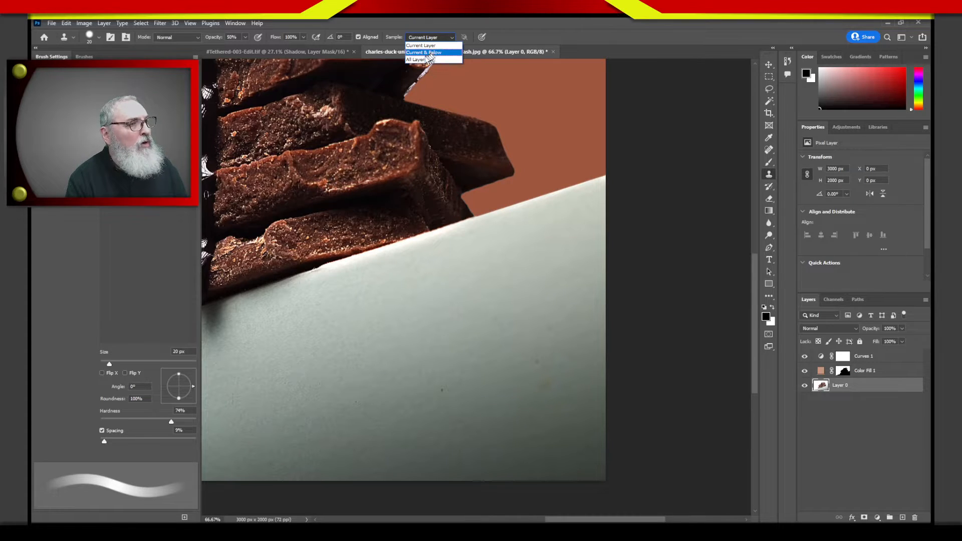
left_click(418, 44)
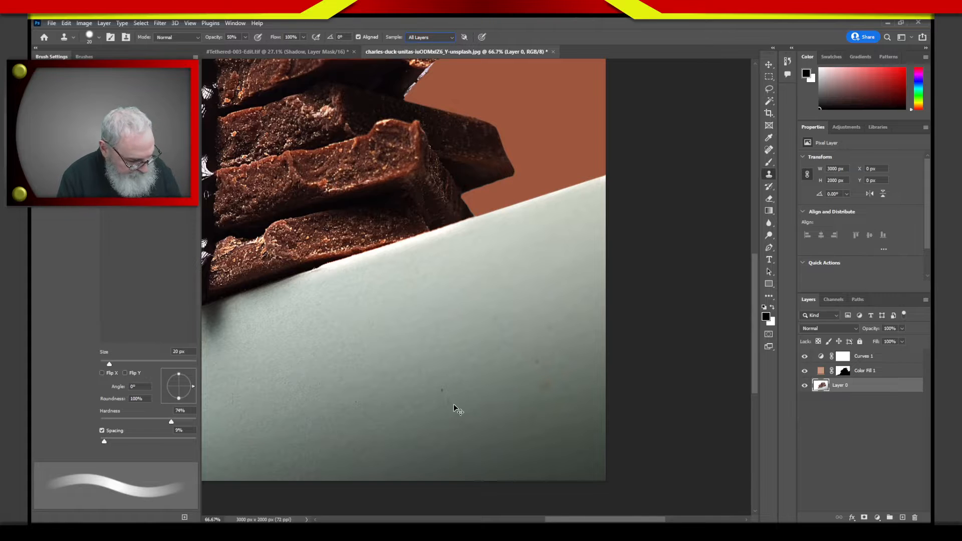
- Enlarge the clone brush to 45 px for the yellow stain and spots on the lower right of the table surface
key("ctrl+plus")
key("ctrl+plus")
mouse_move(483, 426)
left_mouse_down()
mouse_move(477, 349)
mouse_move(407, 173)
mouse_move(422, 147)
left_mouse_up()
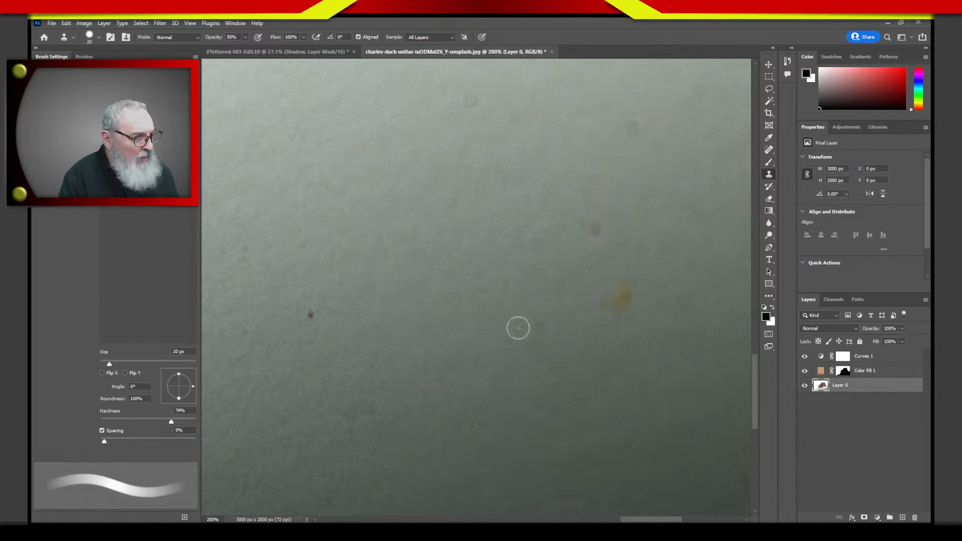
left_click_drag(506, 320, 528, 353)
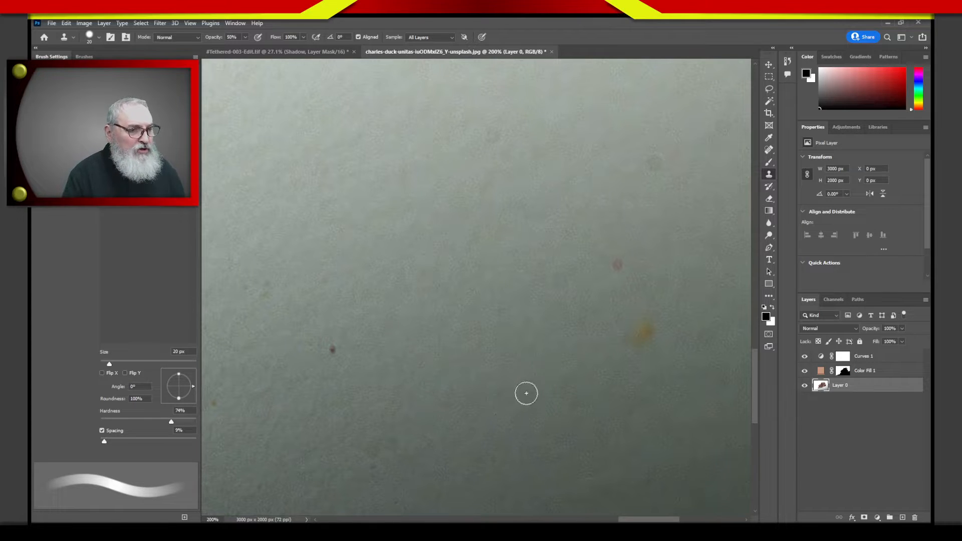
key("bracketright")
key("bracketright")
key("bracketright")
key("bracketright")
key("bracketright")
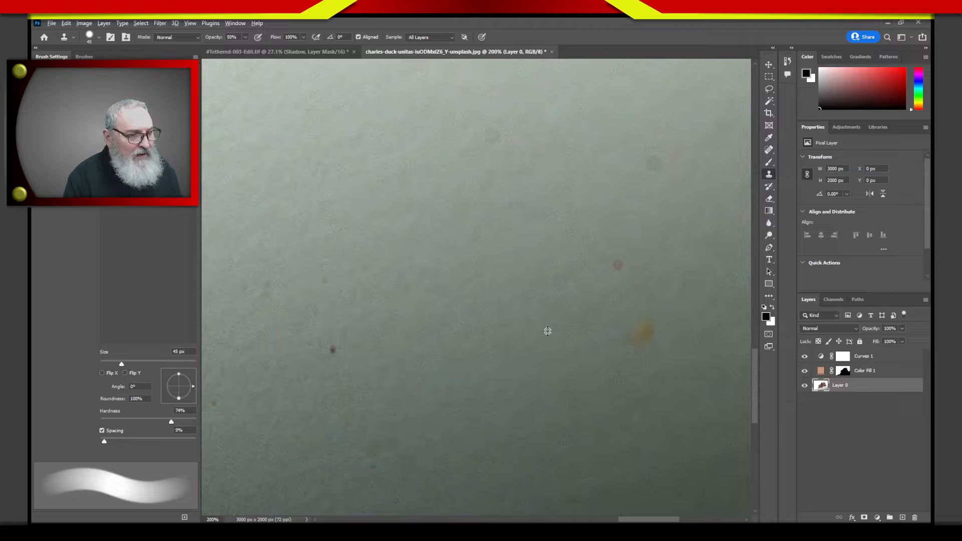
- Try cloning nearby surface over the yellow stain and the four round spots above it with All Layers sampling
left_click(547, 331, "alt")
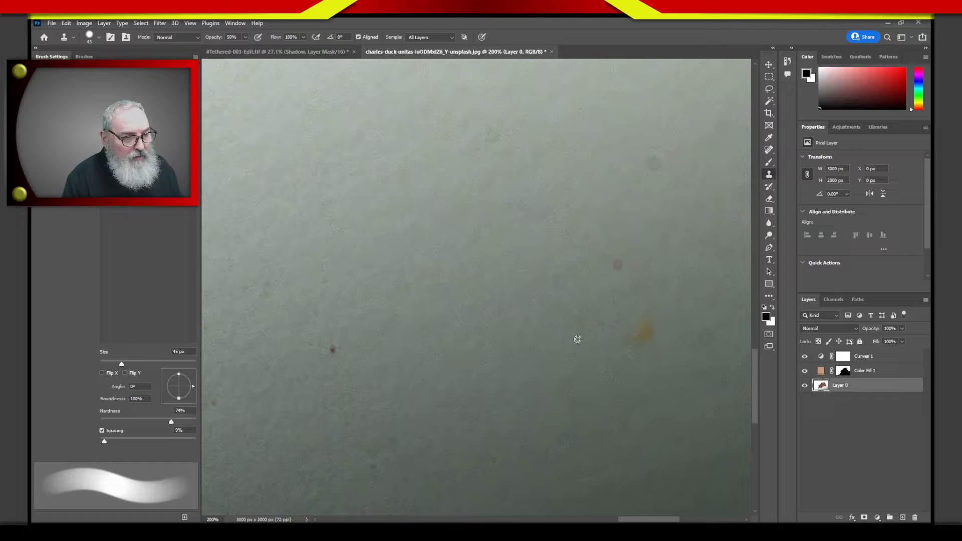
left_click_drag(632, 333, 637, 331)
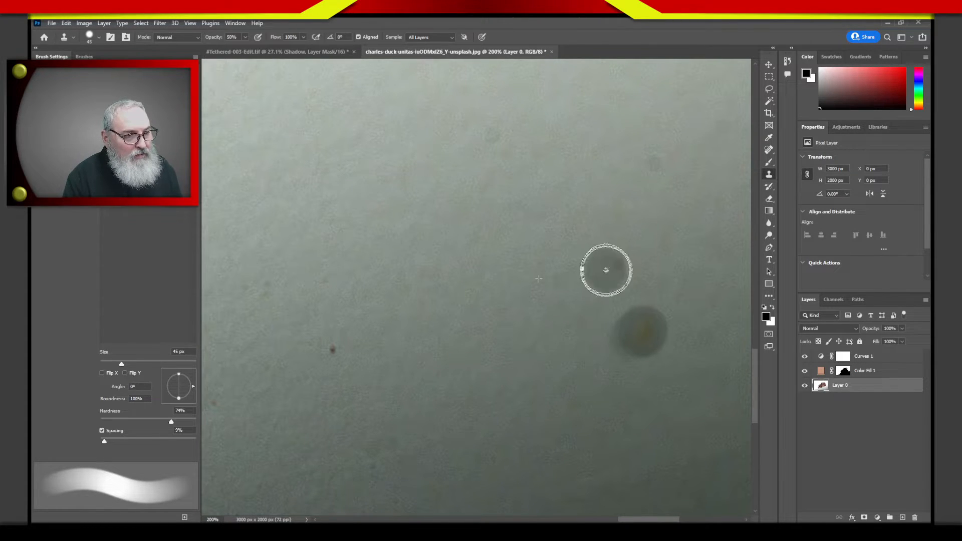
left_click(607, 268)
left_click(652, 166)
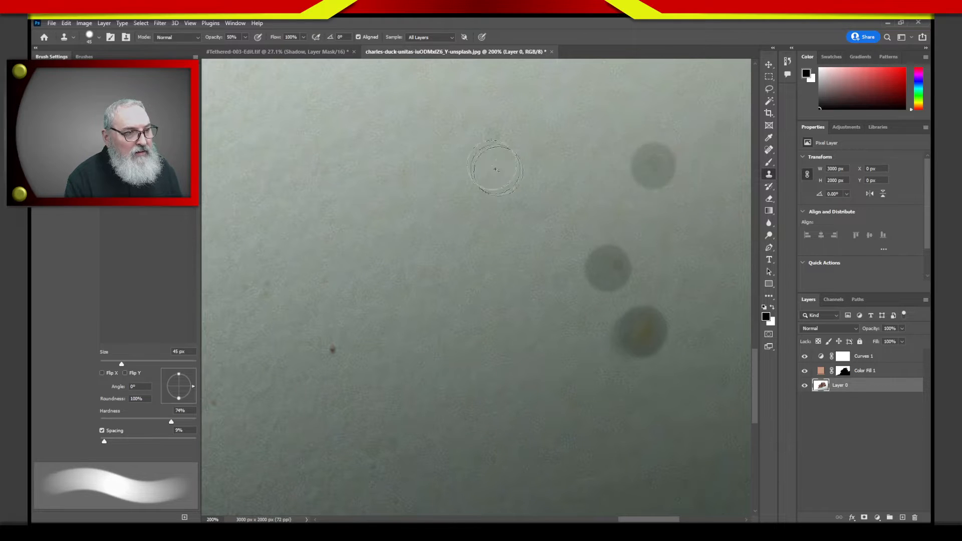
left_click(722, 128)
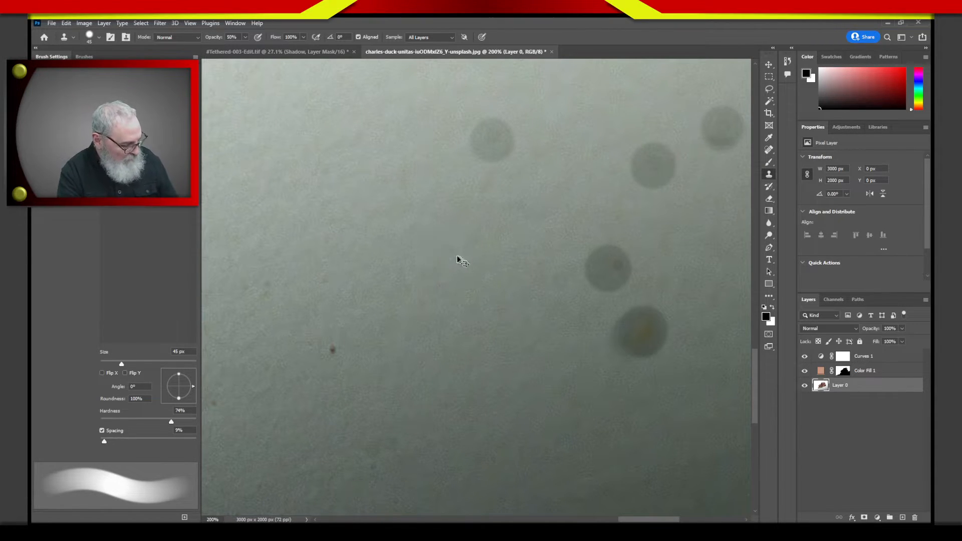
- Undo the clone dabs over the yellow stain and the round spots
key("ctrl+z")
key("ctrl+z")
key("ctrl+z")
key("ctrl+z")
key("ctrl+z")
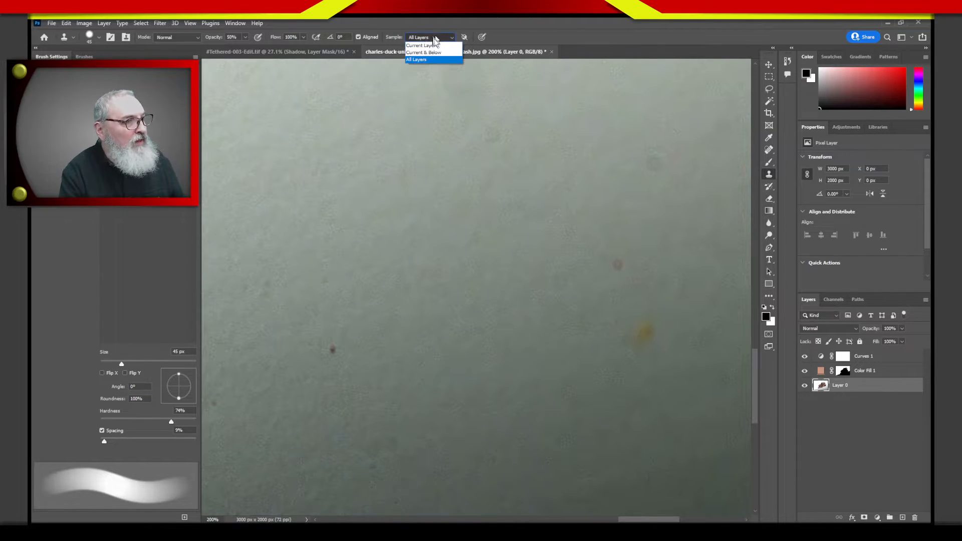
- Set the Clone Stamp to sample Current Layer and cover the yellow stain with adjacent surface tone
left_click(431, 45)
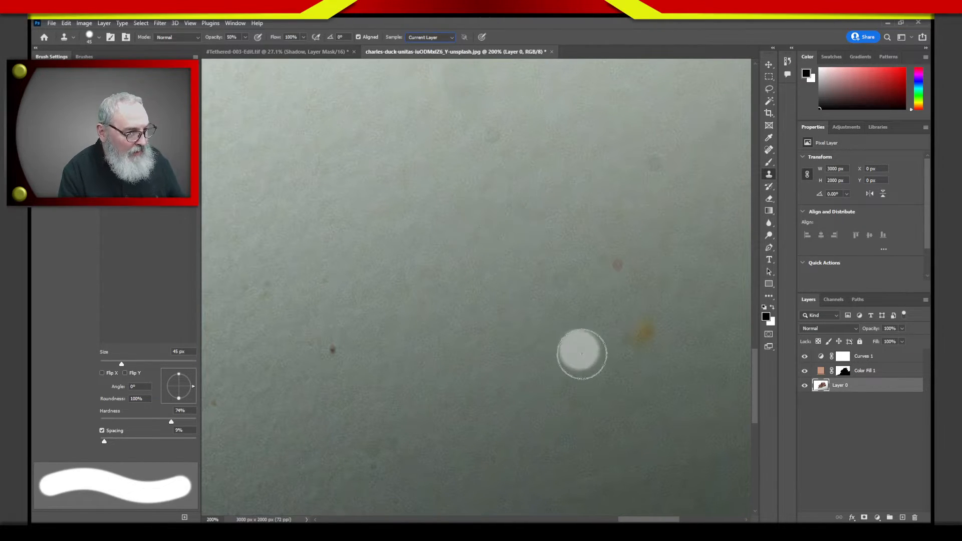
left_click(576, 339, "alt")
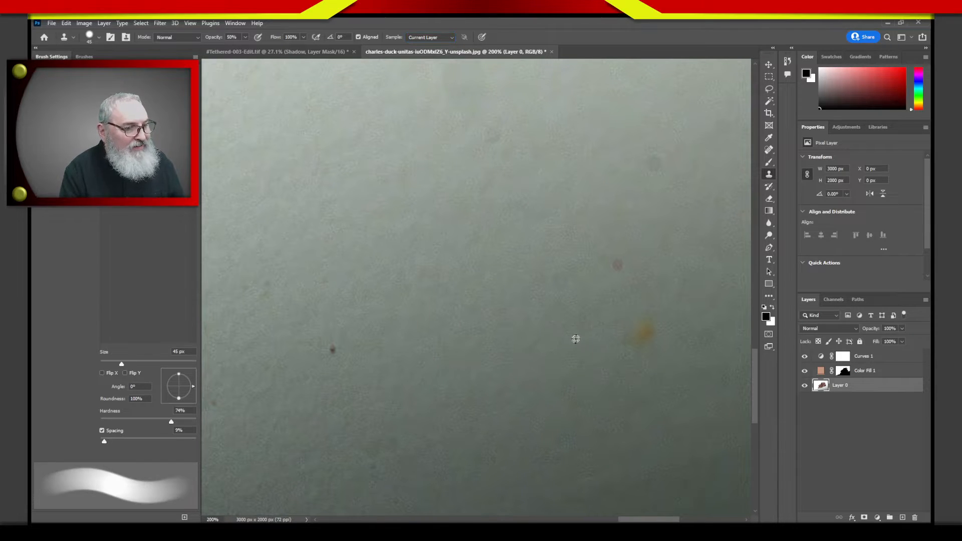
left_click_drag(644, 333, 635, 345)
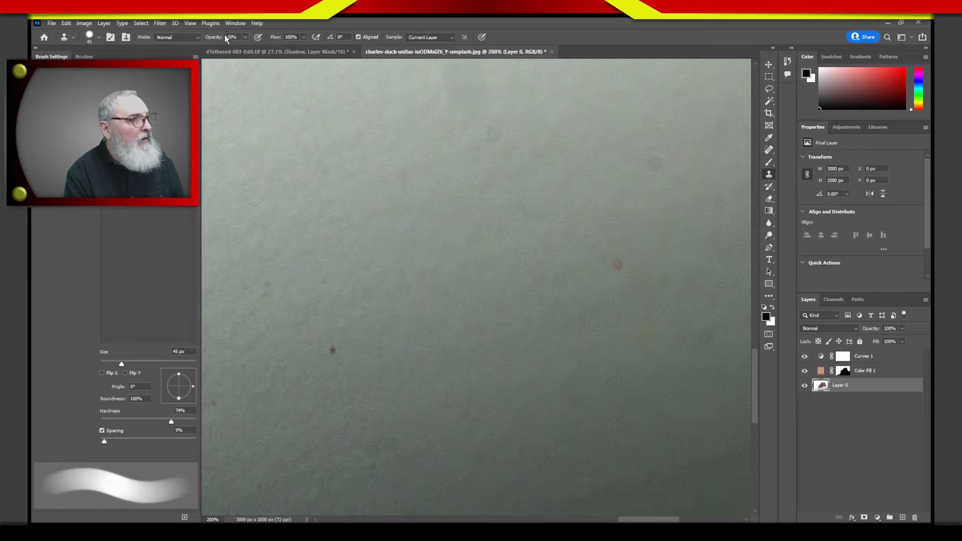
- Raise the Clone Stamp opacity to 100% and clone out the remaining reddish, grey and dark spots around the removed stain
left_click_drag(217, 39, 297, 41)
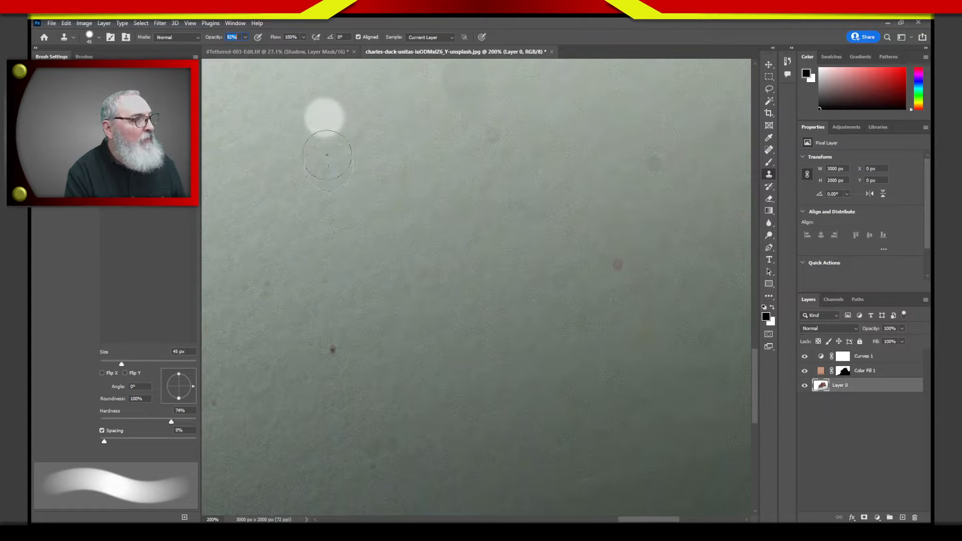
left_click_drag(224, 39, 249, 37)
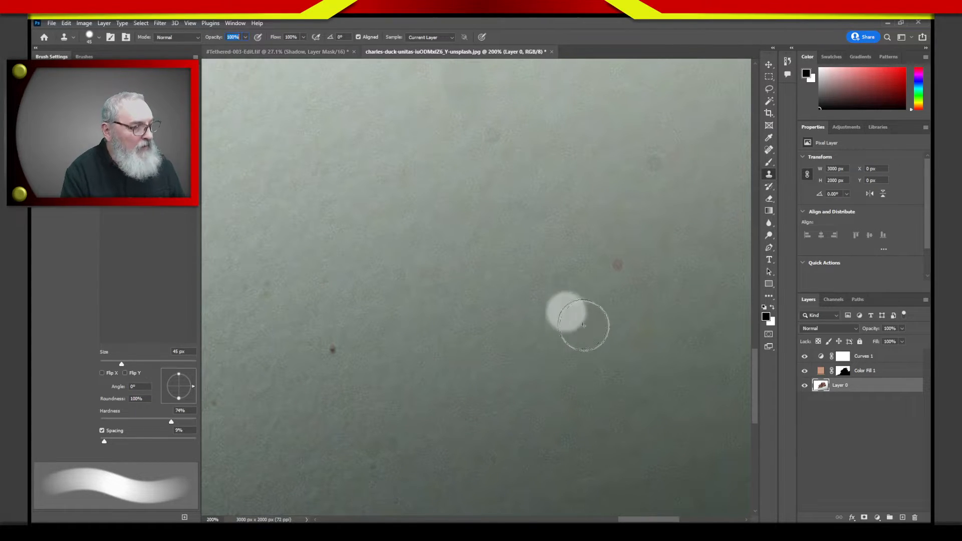
left_click(616, 264)
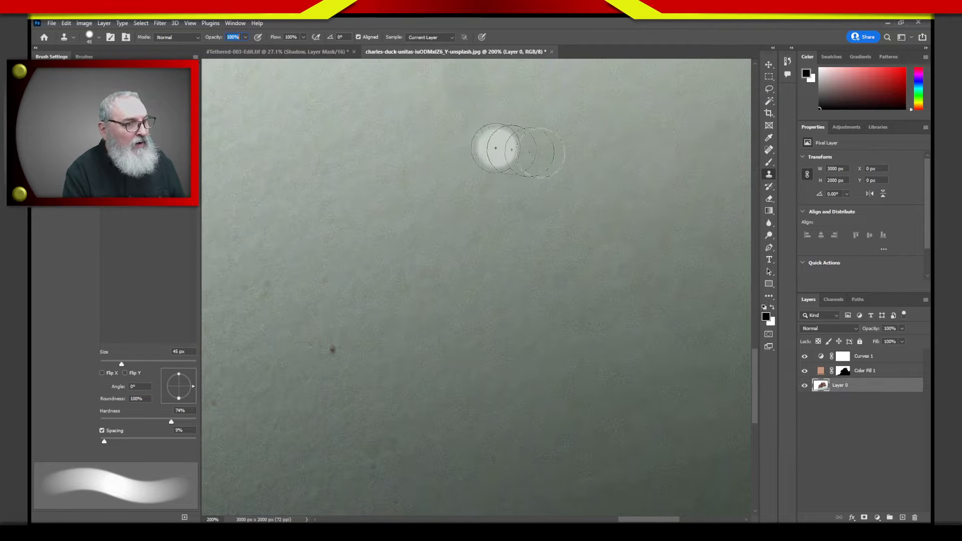
left_click(328, 350)
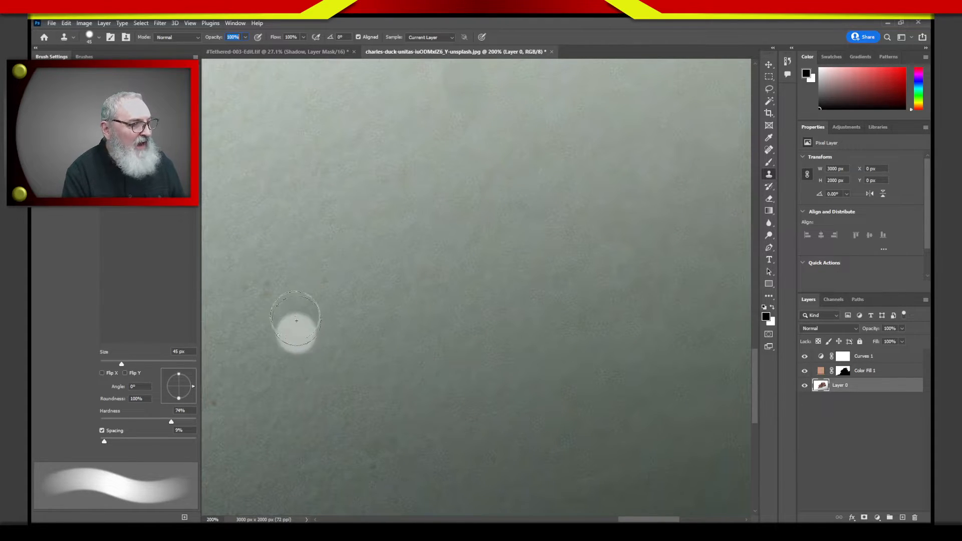
left_click(261, 284)
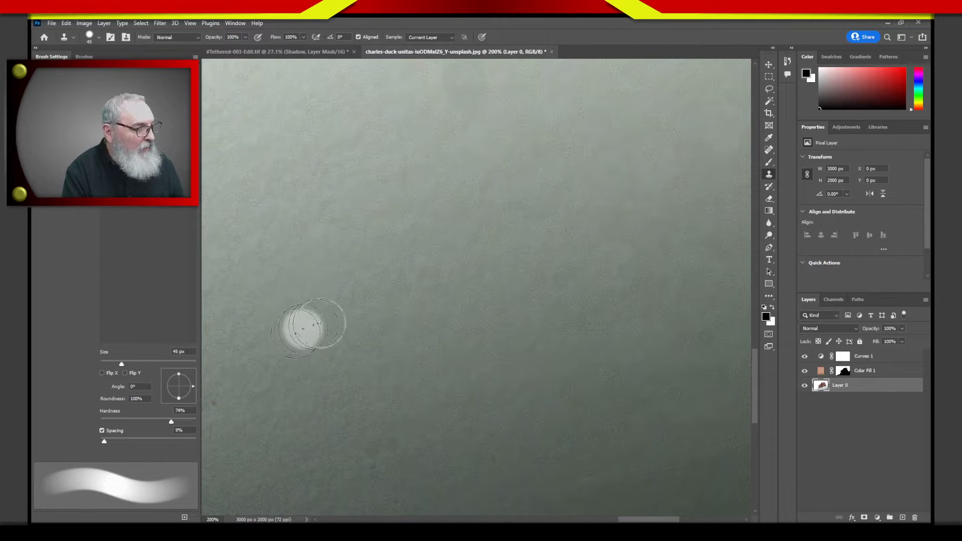
- Clone out the small dark speck on the table surface farther left of the removed spots
left_click_drag(312, 346, 573, 254)
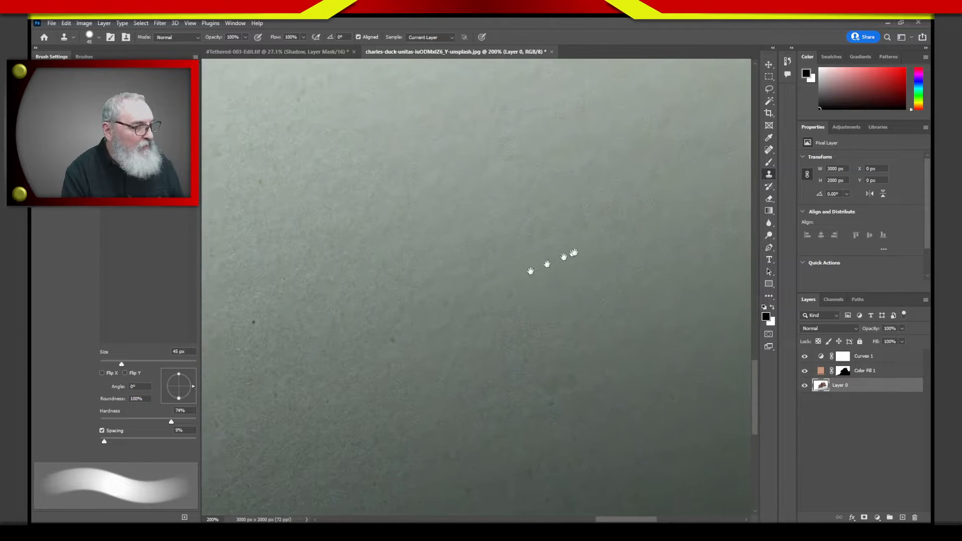
left_click(339, 285)
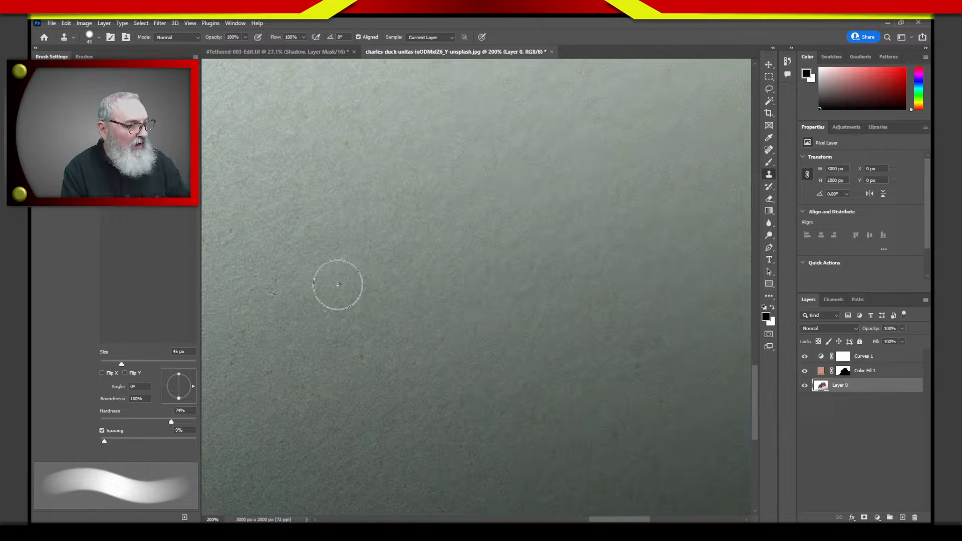
left_click_drag(338, 285, 335, 281)
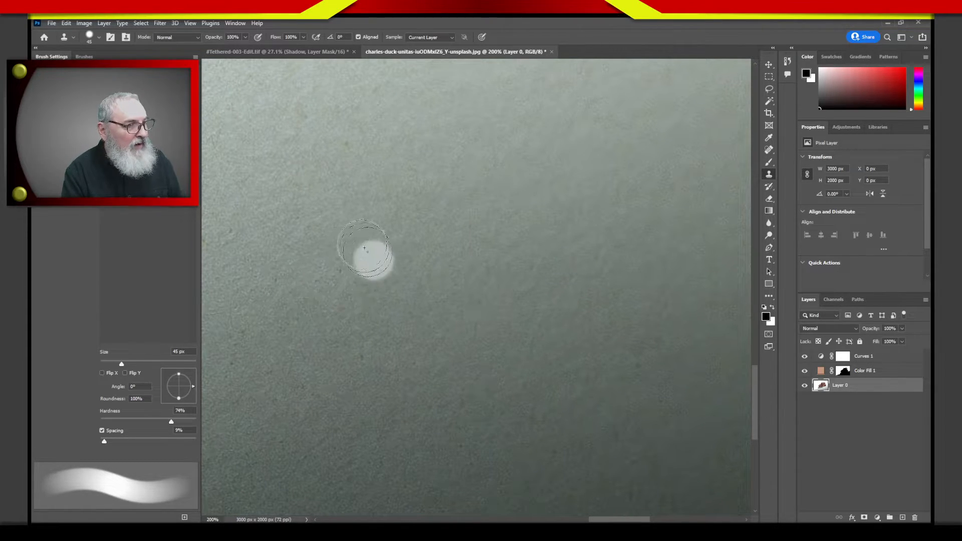
- Examine the table surface for remaining specks and scratches, from the right image border to the droplet's shadow below the chocolate
left_click_drag(498, 315, 491, 392)
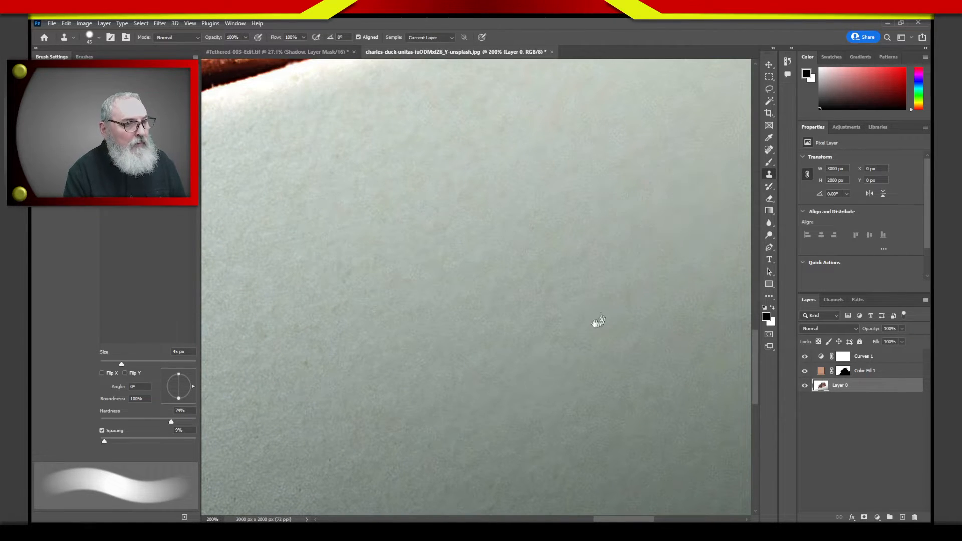
left_click_drag(597, 322, 381, 308)
left_click_drag(500, 308, 447, 355)
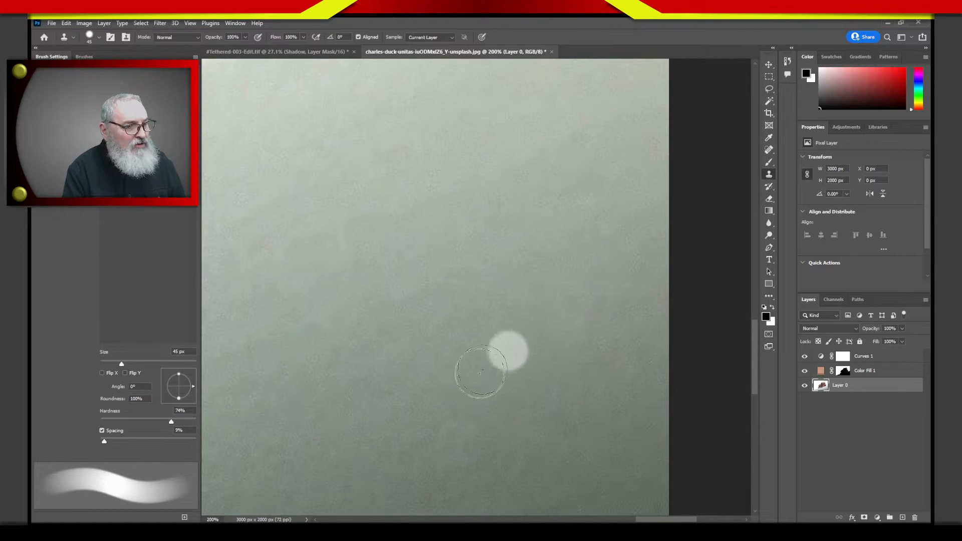
mouse_move(505, 393)
left_mouse_down()
mouse_move(537, 307)
mouse_move(712, 220)
left_mouse_up()
left_click_drag(422, 264, 647, 432)
left_click_drag(507, 309, 603, 283)
left_click_drag(545, 295, 689, 235)
left_click_drag(549, 301, 629, 243)
left_click_drag(576, 322, 639, 196)
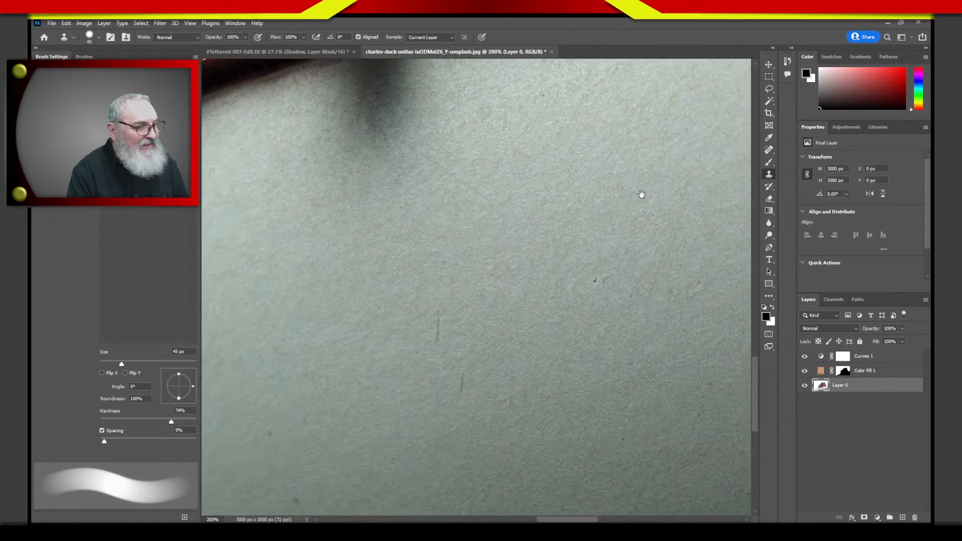
left_click_drag(557, 308, 563, 286)
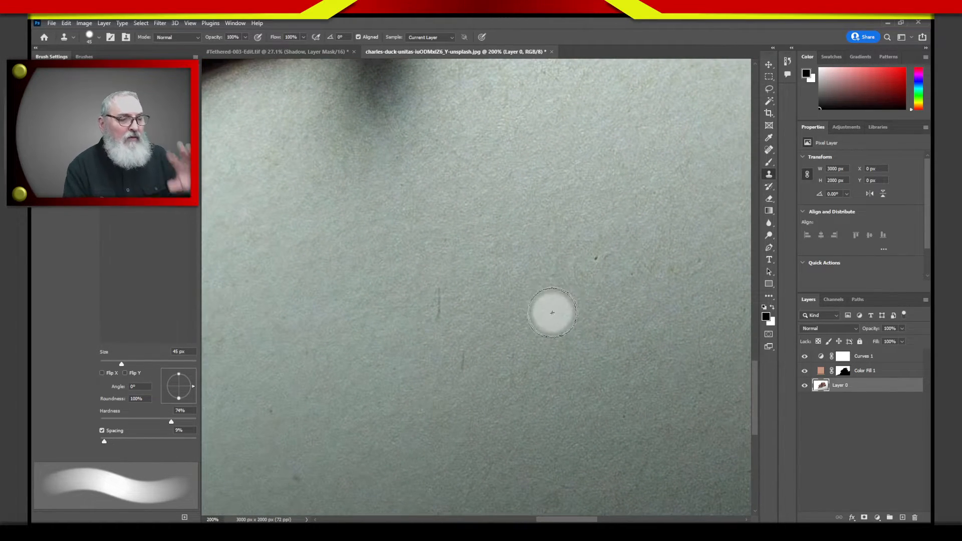
left_click_drag(507, 249, 536, 365)
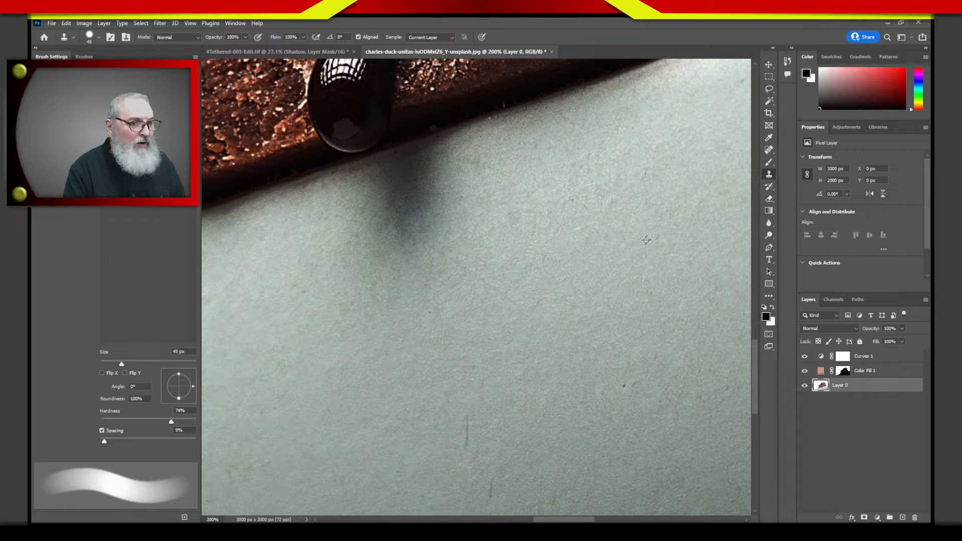
- Try cloning light table surface over the droplet's shadow with the 45 px brush, and undo the stroke
left_click(645, 242, "alt")
left_click_drag(425, 239, 497, 285)
key("ctrl+z")
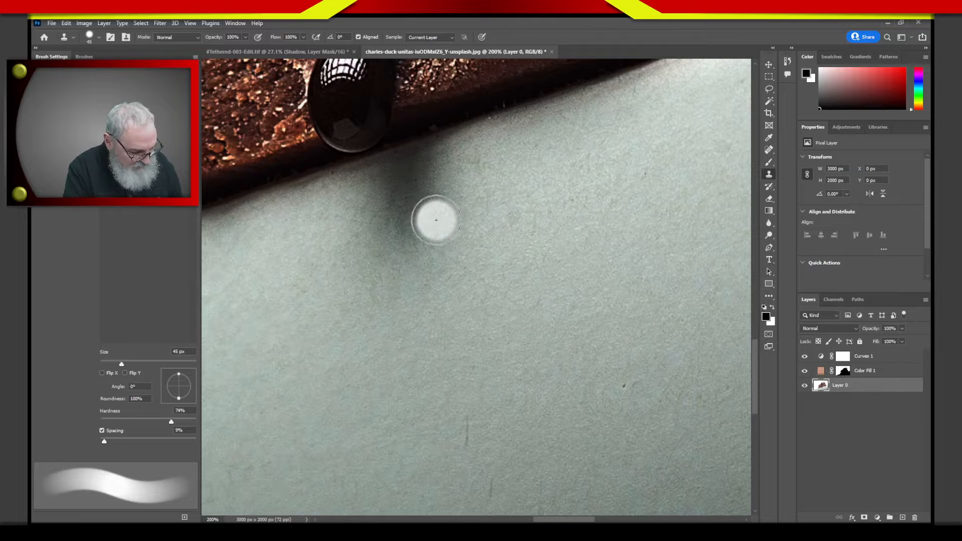
- Reduce the clone brush to 25 px, try cloning from the droplet shadow's edge onto the adjacent surface, and undo the stroke
key("bracketleft")
key("bracketleft")
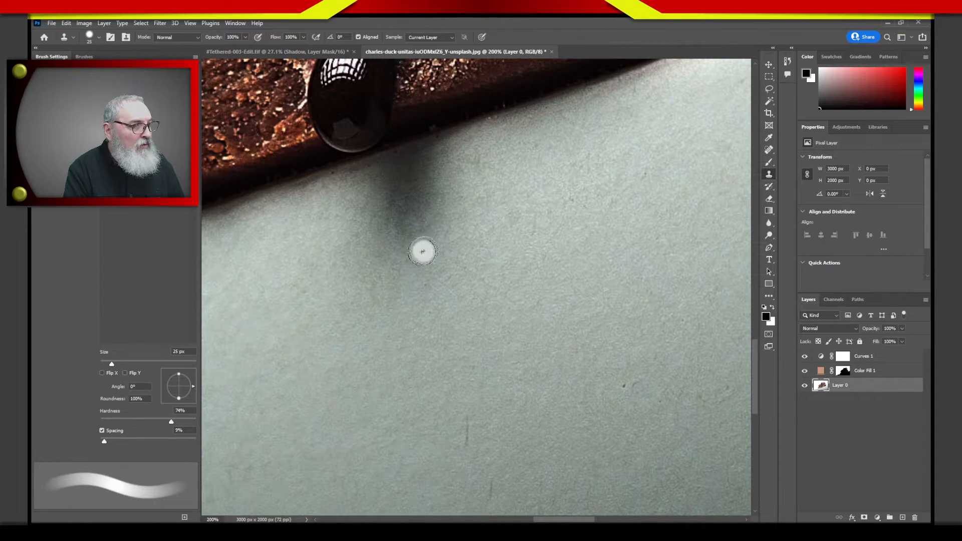
left_click(429, 219, "alt")
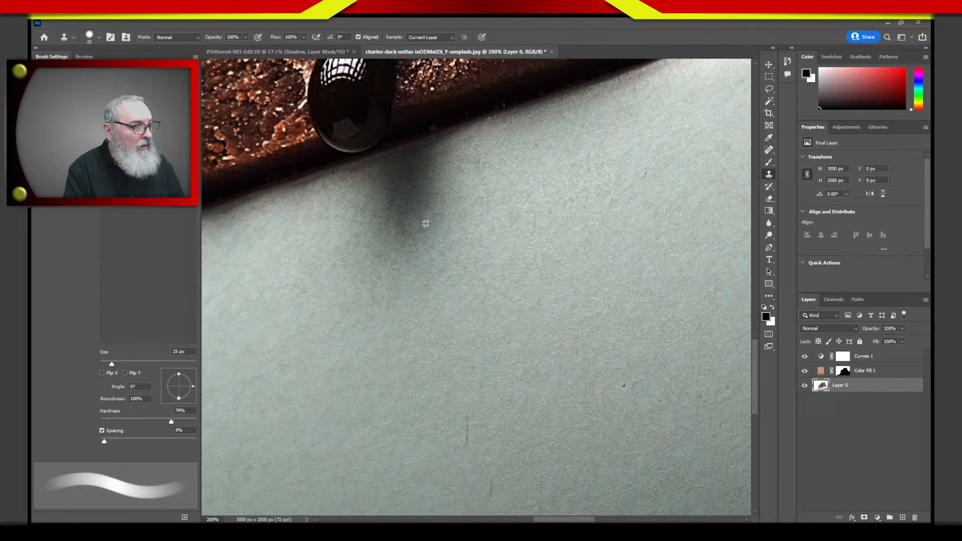
left_click_drag(432, 245, 454, 252)
key("ctrl+z")
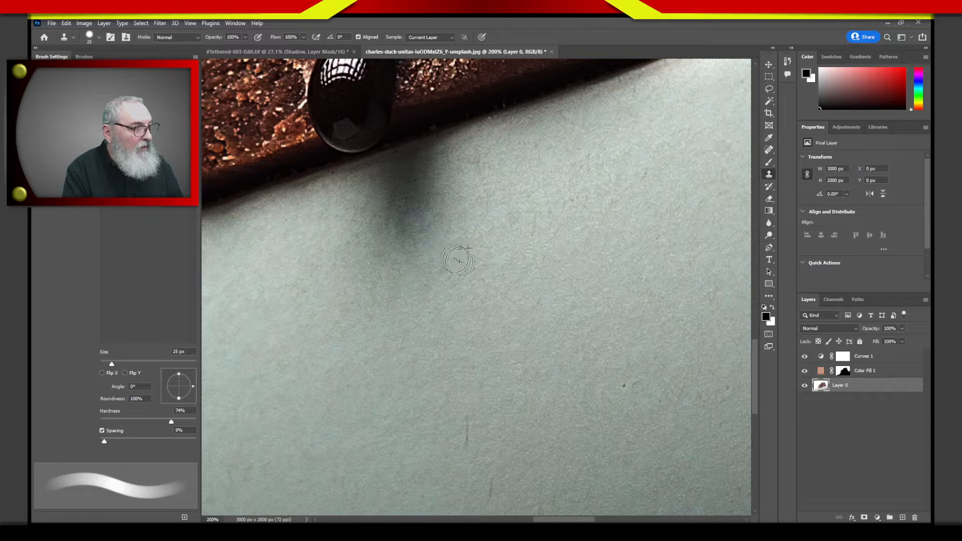
- Clone clean surface over the longer vertical scratch below the droplet's shadow and reduce the brush to 10 px
left_click(505, 294, "alt")
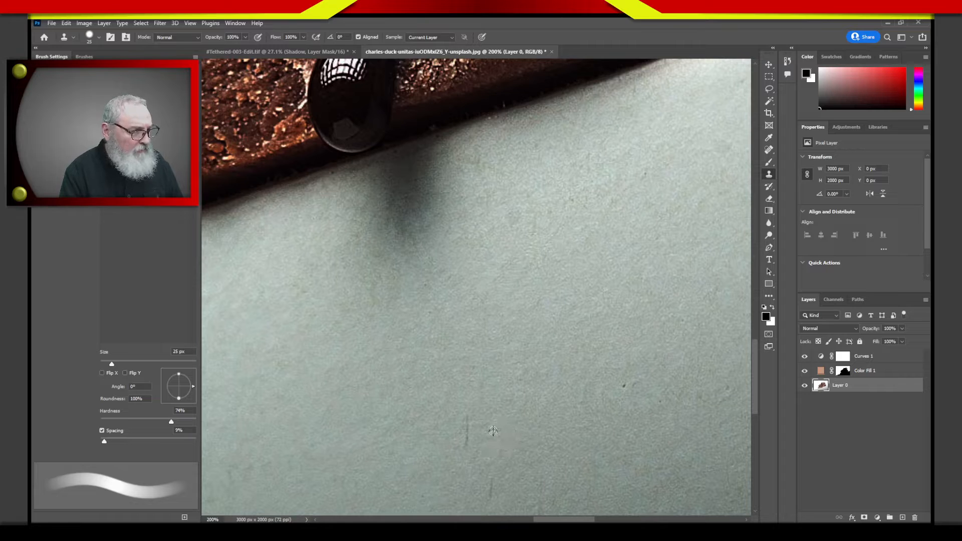
left_click_drag(456, 437, 459, 307)
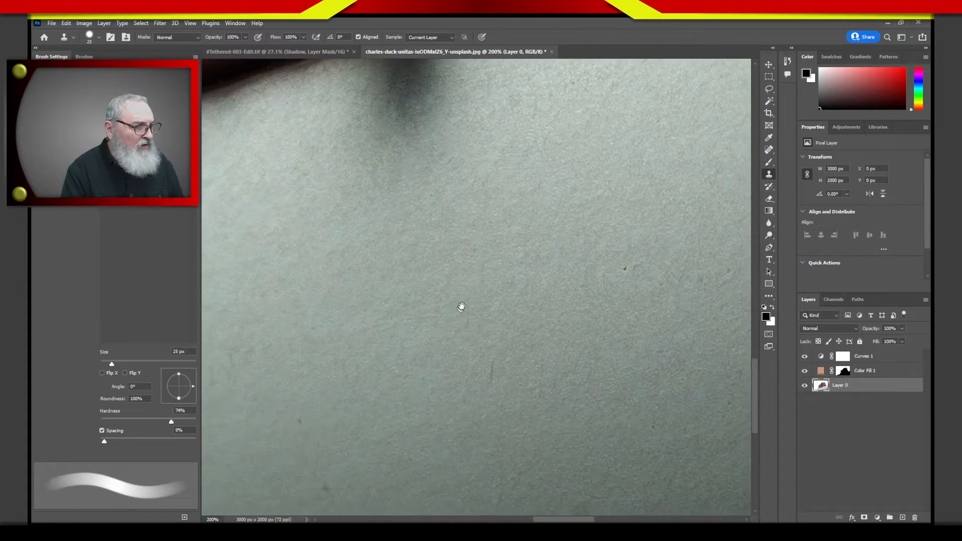
key("bracketleft")
key("bracketleft")
key("bracketleft")
key("bracketleft")
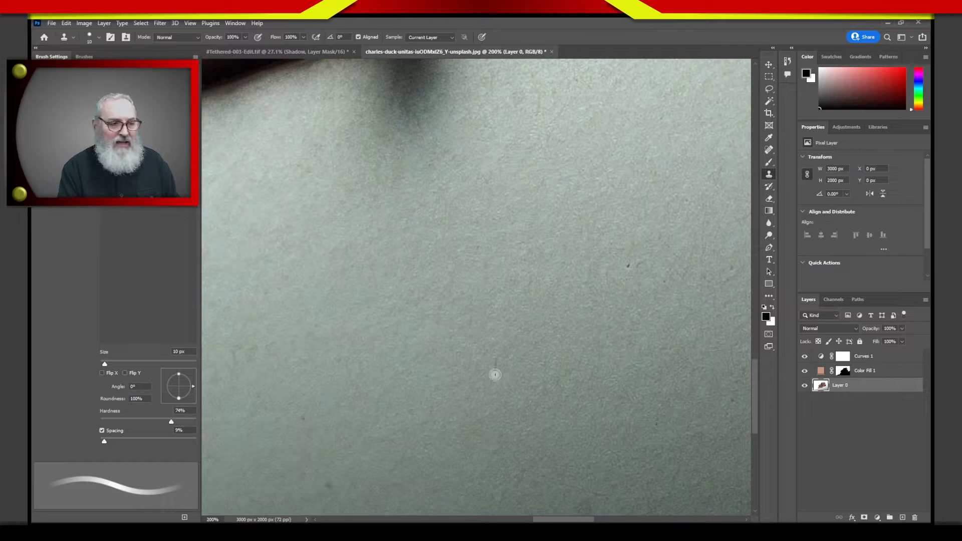
key("bracketright")
key("bracketright")
key("bracketright")
key("bracketright")
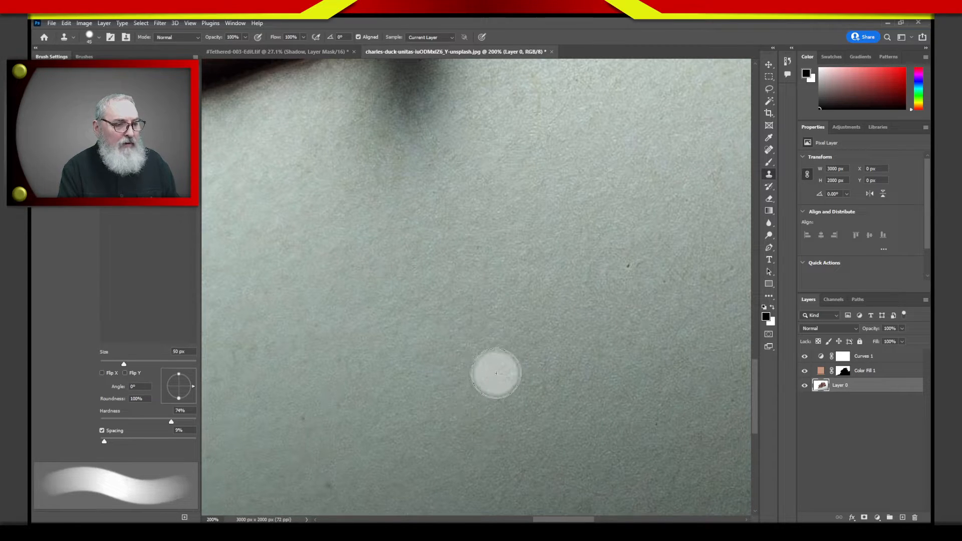
key("bracketleft")
key("bracketleft")
key("bracketleft")
key("bracketleft")
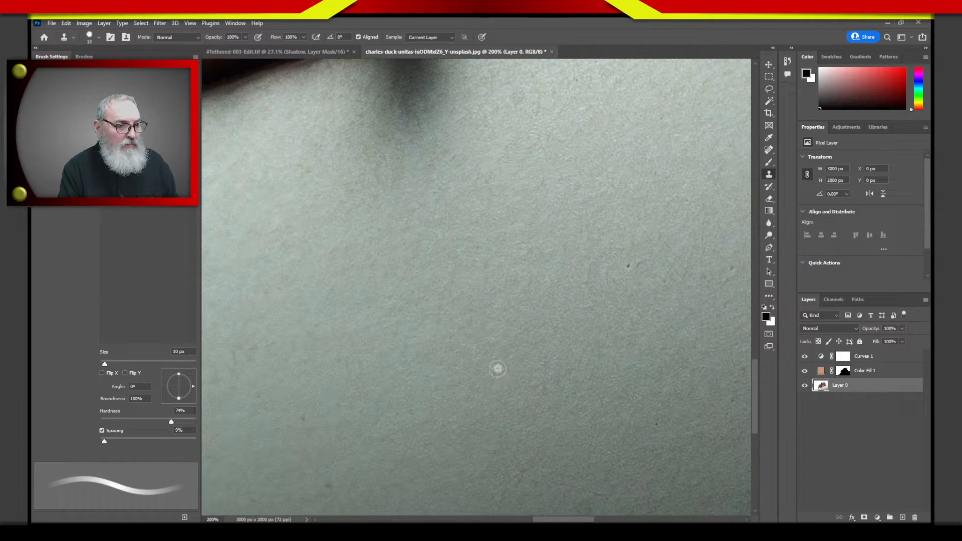
key("bracketright")
key("bracketleft")
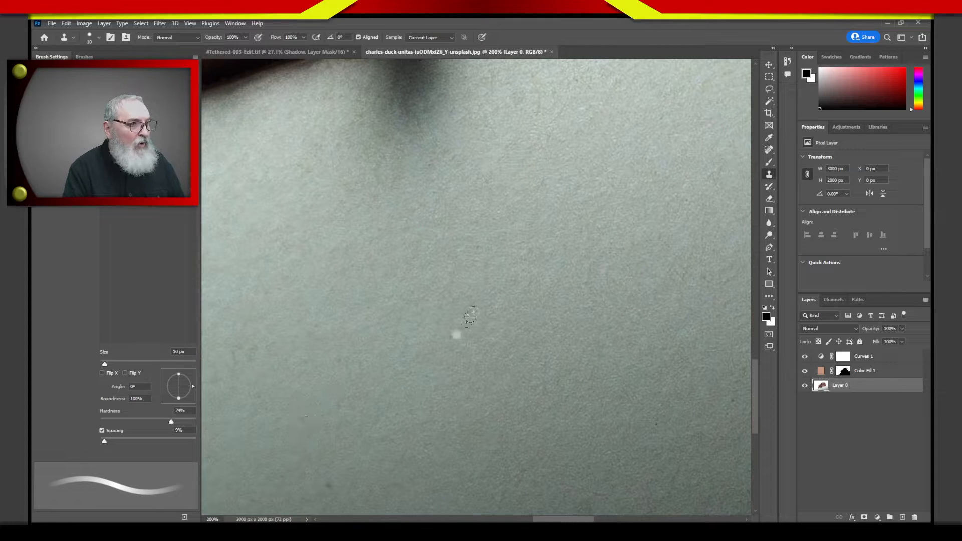
- Examine the table surface for remaining flaws, from the droplet's shadow to the dark lower-right image corner
left_click_drag(570, 261, 343, 401)
left_click_drag(581, 313, 394, 382)
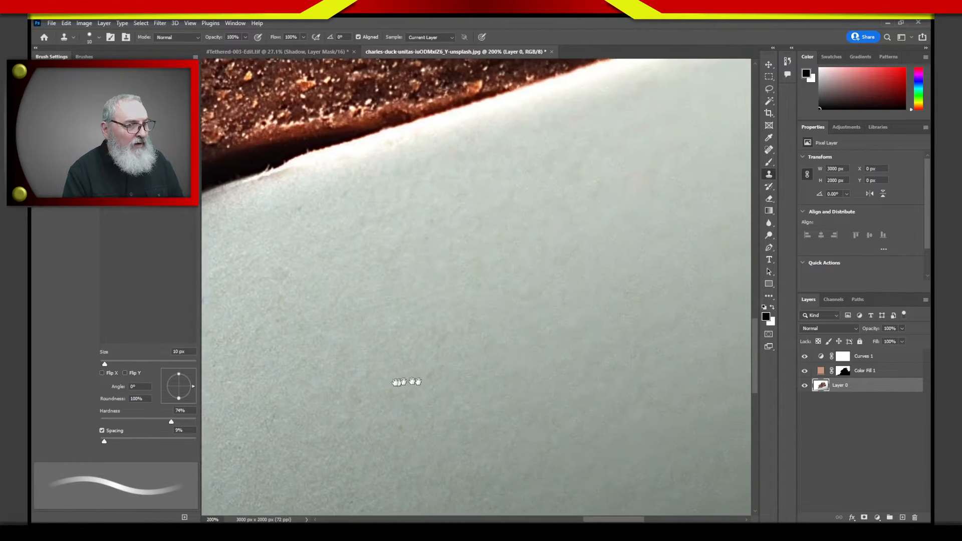
left_click_drag(519, 349, 346, 324)
mouse_move(453, 344)
left_mouse_down()
mouse_move(399, 328)
mouse_move(395, 297)
mouse_move(359, 247)
left_mouse_up()
left_click_drag(421, 333, 513, 266)
left_click_drag(480, 318, 510, 295)
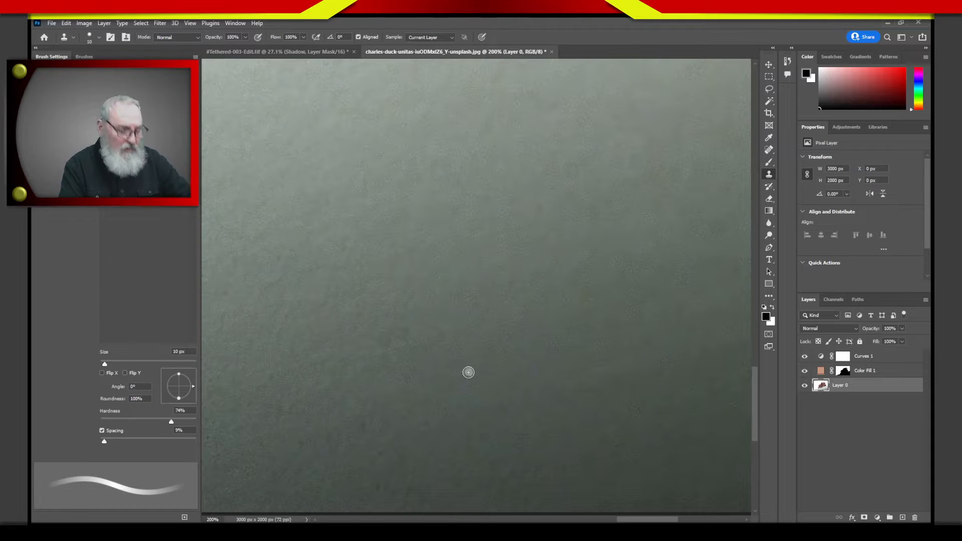
key("ctrl+0")
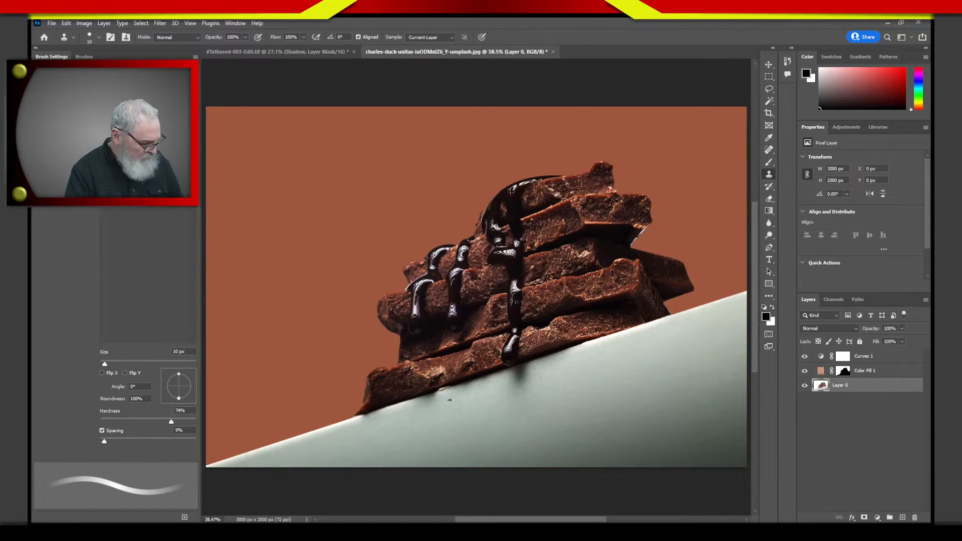
- Clone away the bright sliver under the lowest chocolate piece with the 10 px brush, and undo the last misplaced dark stroke
key("z")
left_click_drag(420, 394, 451, 371)
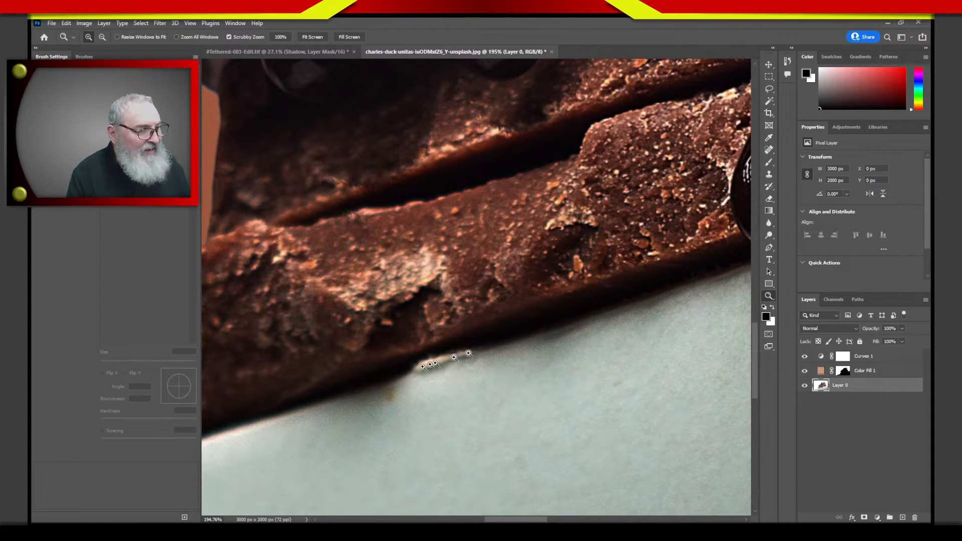
key("s")
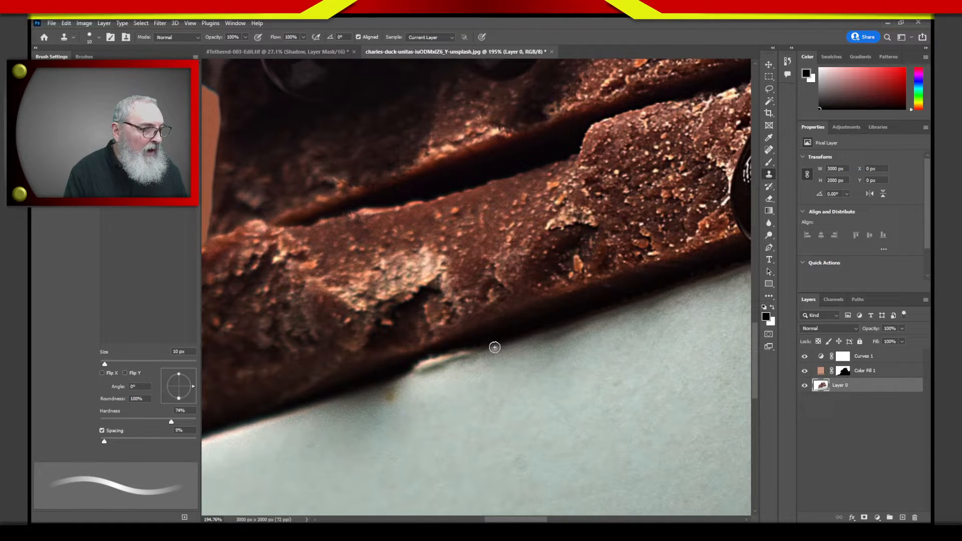
mouse_move(467, 355)
left_mouse_down()
mouse_move(446, 359)
mouse_move(469, 349)
mouse_move(444, 358)
mouse_move(486, 350)
mouse_move(436, 356)
mouse_move(451, 355)
mouse_move(423, 364)
mouse_move(464, 350)
mouse_move(403, 371)
mouse_move(465, 355)
mouse_move(385, 381)
mouse_move(461, 353)
mouse_move(425, 362)
mouse_move(413, 381)
mouse_move(375, 397)
mouse_move(355, 390)
mouse_move(433, 371)
left_mouse_up()
left_click(477, 346, "alt")
left_click(355, 391, "alt")
left_click(367, 387, "alt")
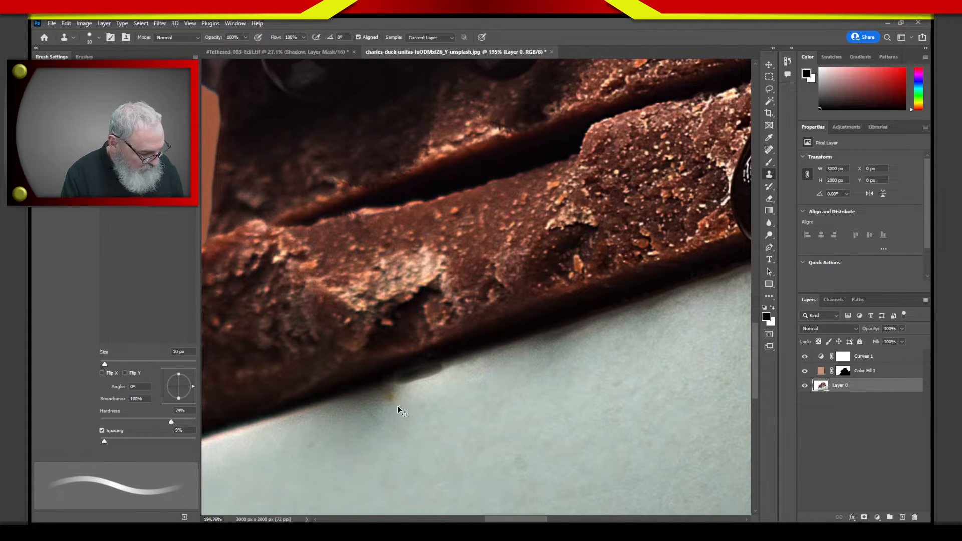
key("ctrl+z")
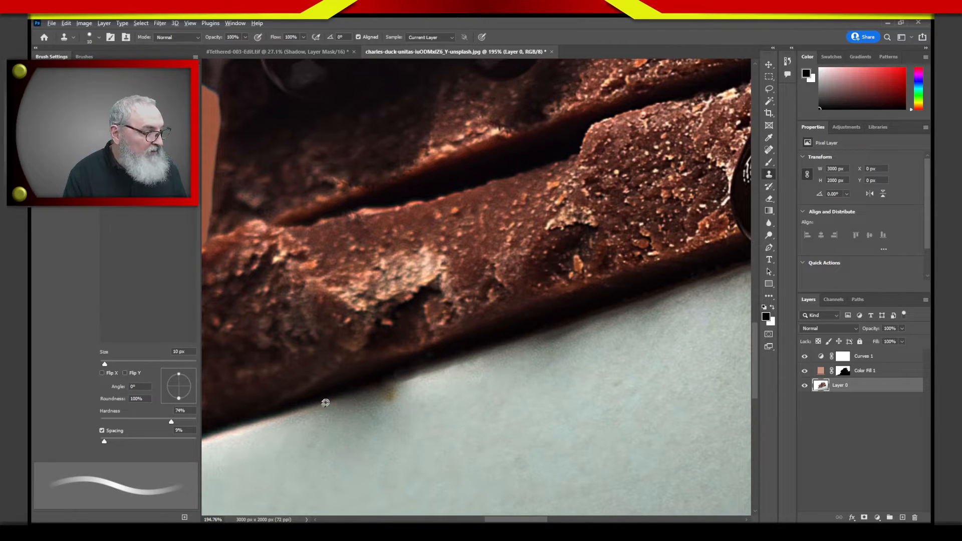
- Clone away the orange stain below the chocolate's lower edge, and rework the adjoining shadow edge with a 30 px brush
left_click_drag(384, 384, 415, 385)
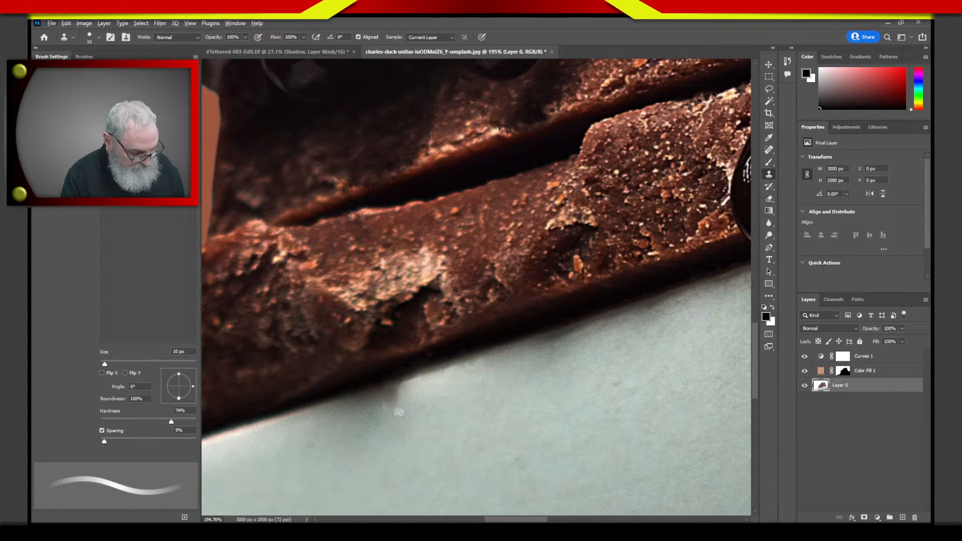
key("bracketright")
key("bracketright")
key("bracketright")
key("bracketright")
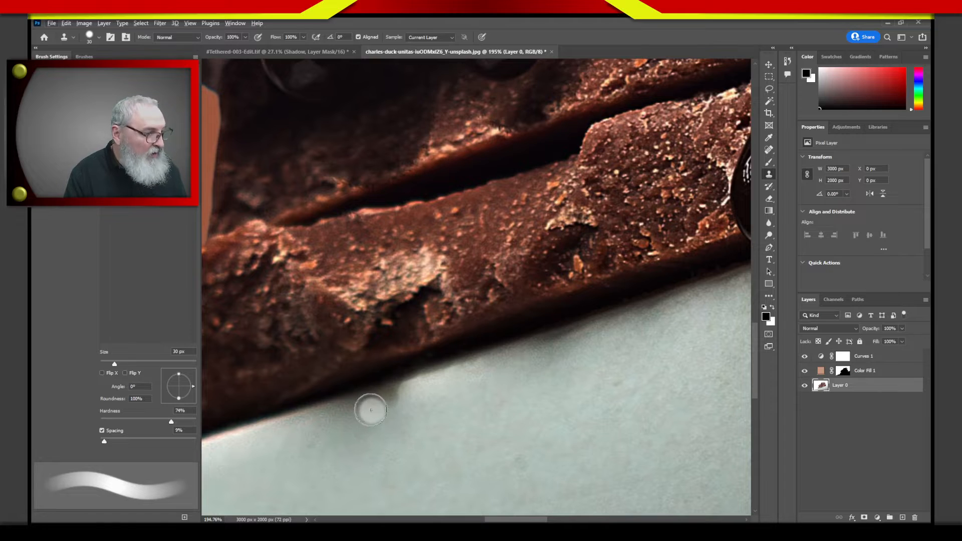
left_click(377, 383, "alt")
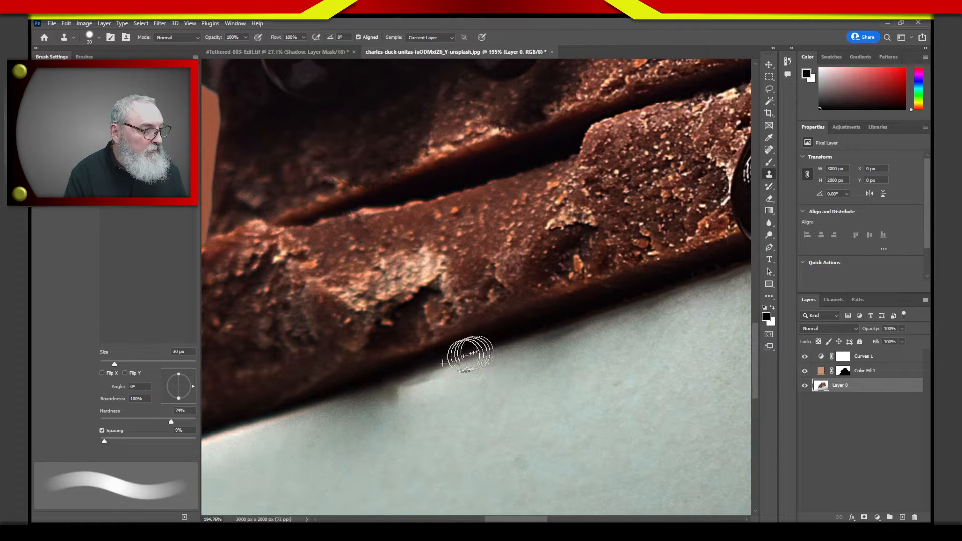
left_click_drag(425, 373, 384, 389)
left_click(510, 355, "alt")
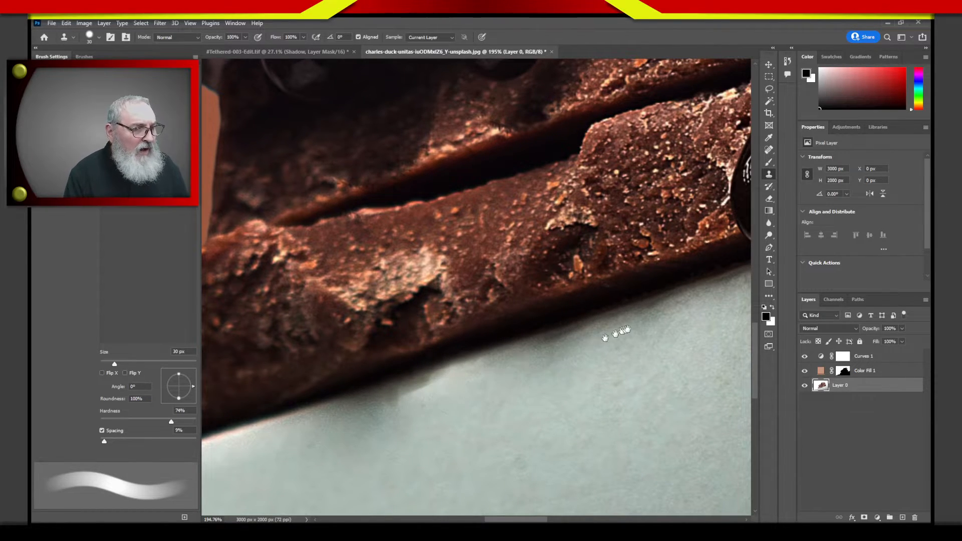
- Soften the clone brush to 49% hardness and blend the shadow's abrupt edge under the lowest chocolate piece into the table surface
left_click_drag(612, 333, 290, 418)
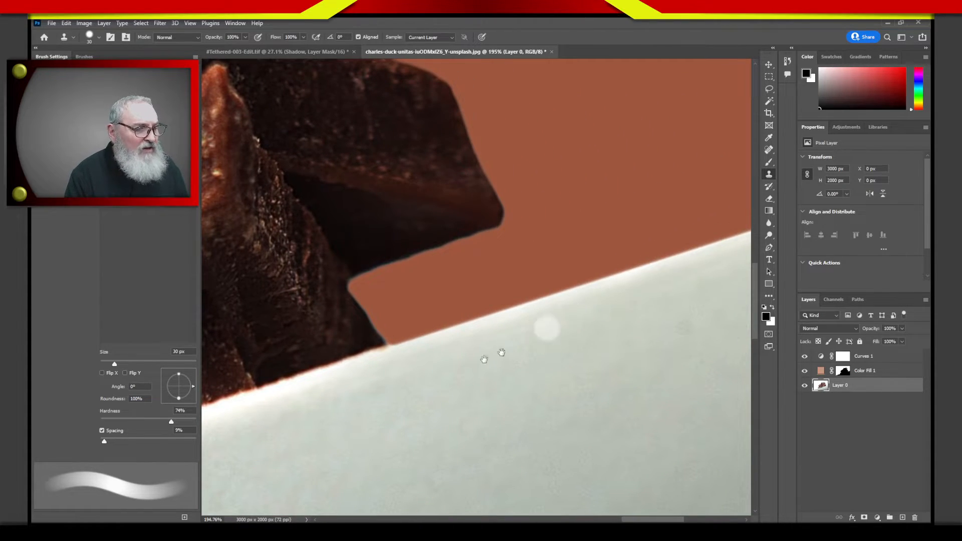
left_click_drag(494, 353, 574, 311)
left_click_drag(492, 345, 611, 339)
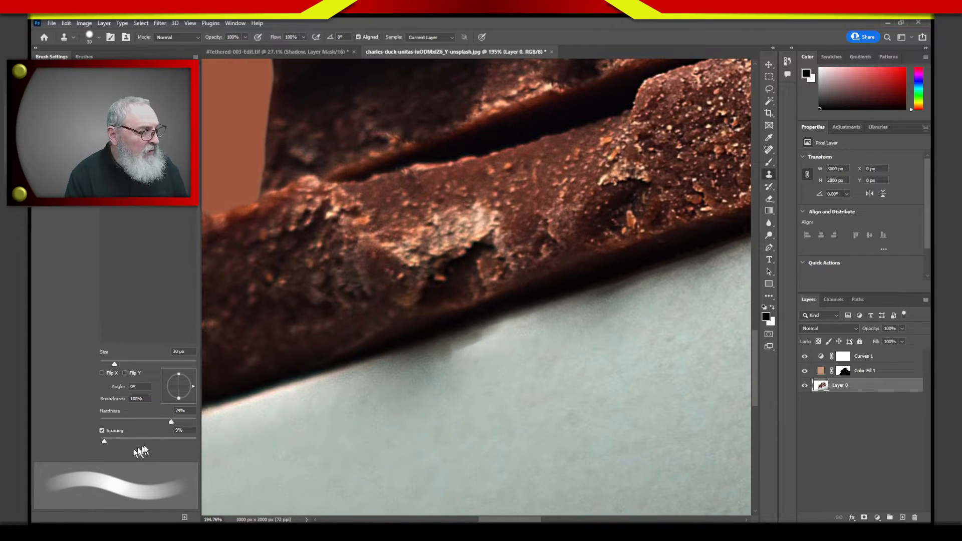
left_click_drag(171, 421, 147, 422)
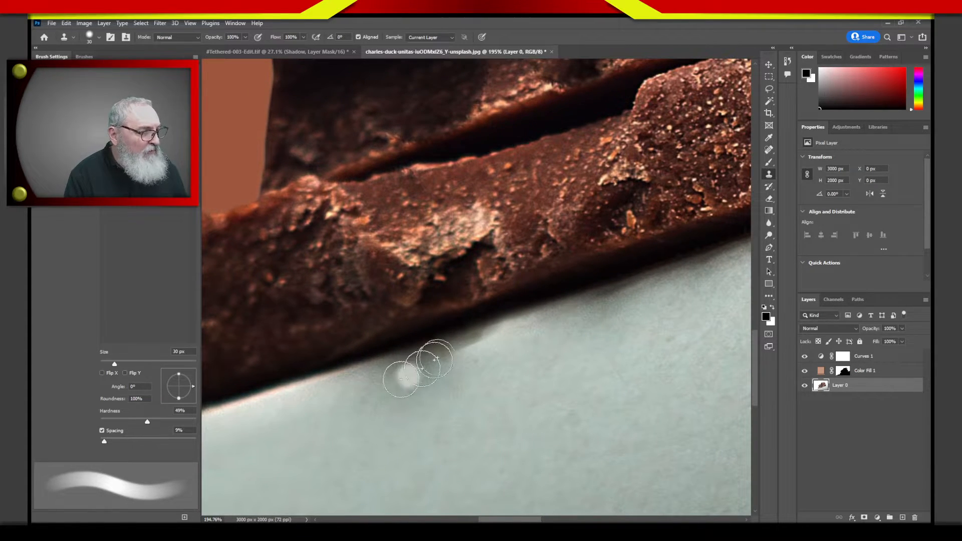
left_click(446, 378, "alt")
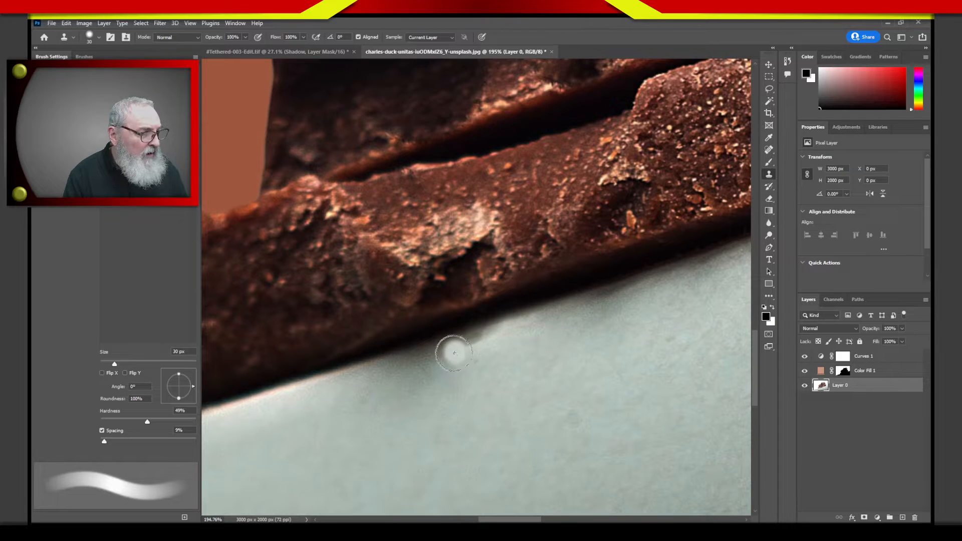
mouse_move(453, 351)
left_mouse_down()
mouse_move(480, 345)
mouse_move(455, 355)
mouse_move(457, 375)
mouse_move(432, 372)
mouse_move(436, 356)
mouse_move(450, 355)
mouse_move(442, 381)
mouse_move(441, 357)
mouse_move(472, 349)
mouse_move(501, 391)
mouse_move(478, 388)
mouse_move(468, 345)
mouse_move(487, 337)
left_mouse_up()
left_click(427, 361, "alt")
left_click(499, 391, "alt")
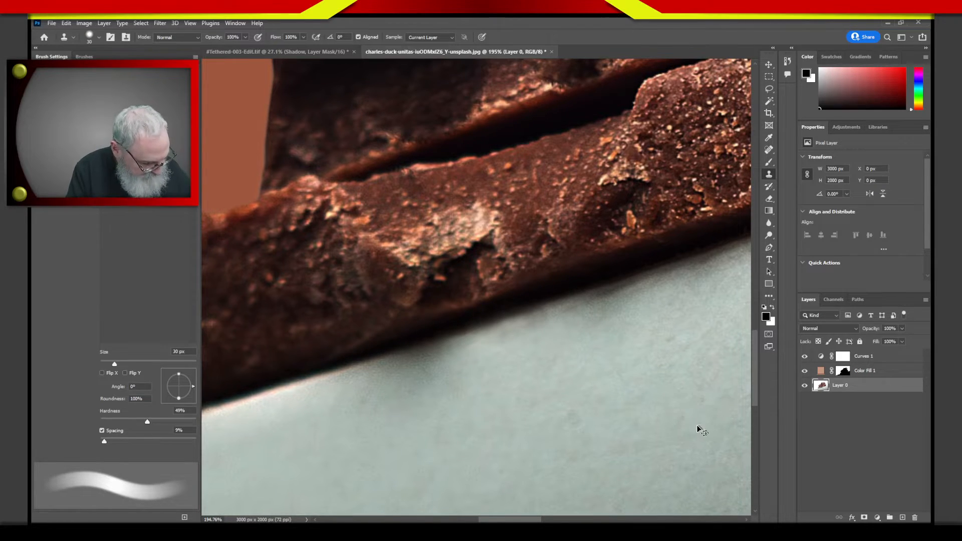
key("ctrl+0")
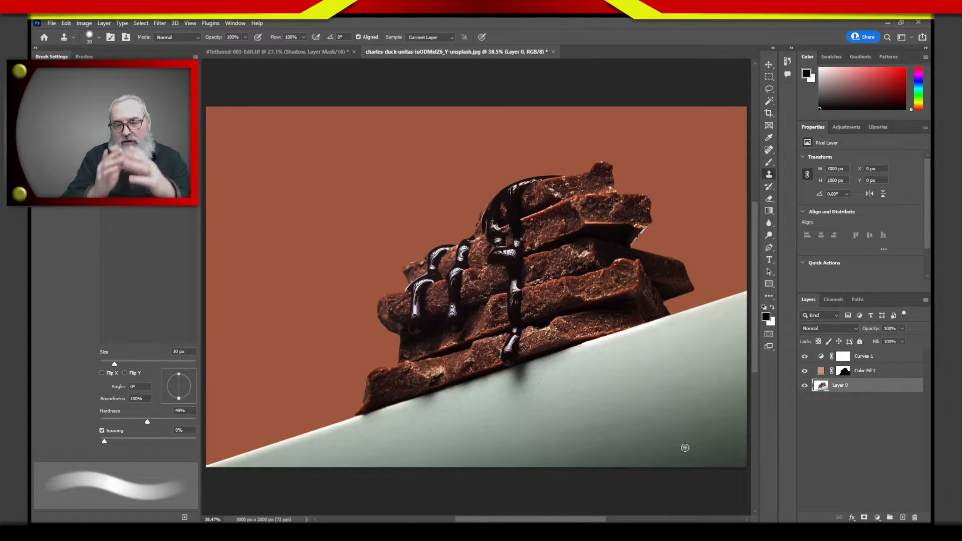
- Create a white Solid Color fill layer and move it above the Curves 1 layer
left_click(902, 517)
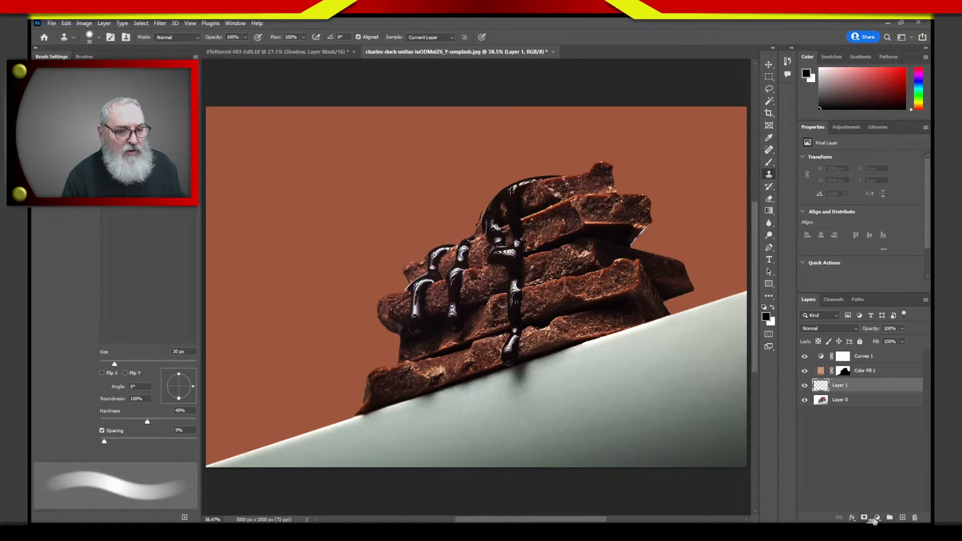
left_click(877, 517)
left_click(871, 350)
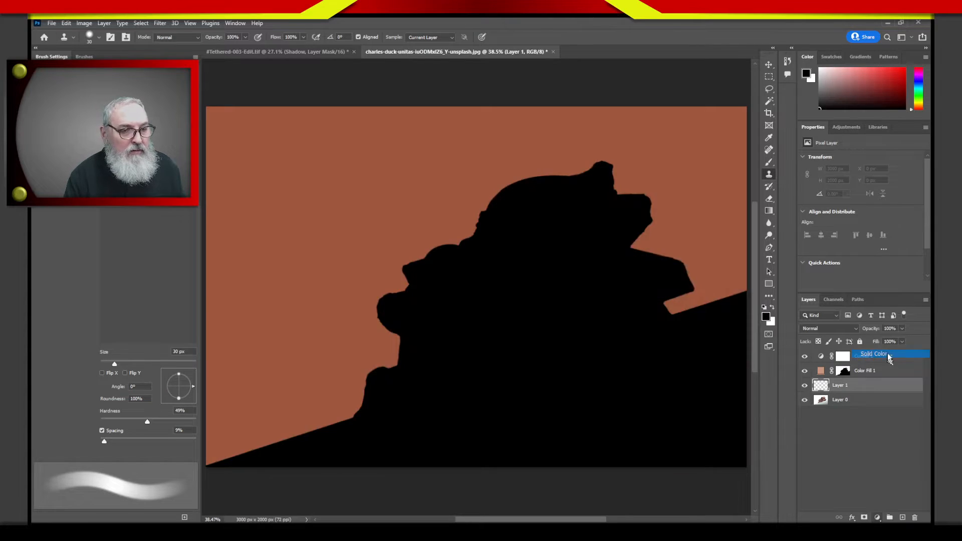
left_click(660, 124)
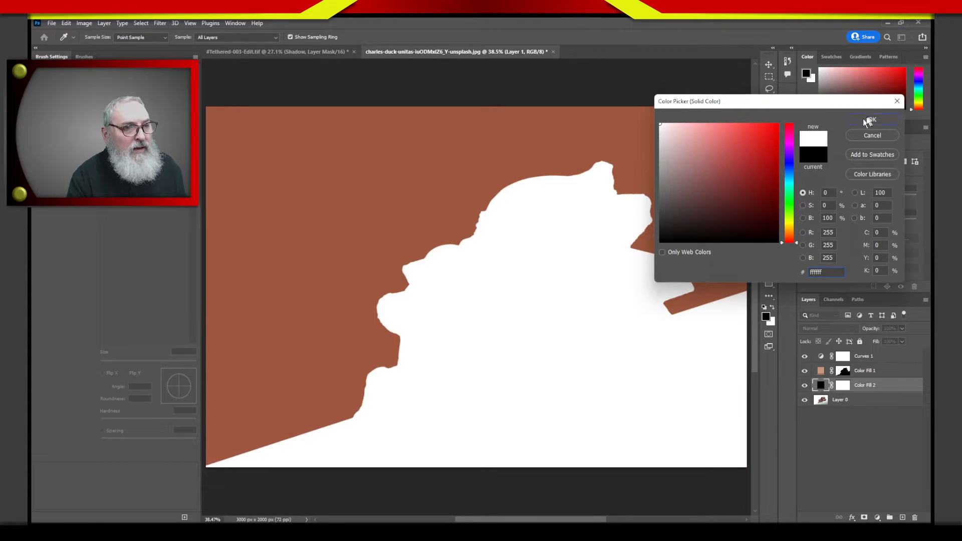
left_click(869, 120)
left_click_drag(821, 387, 822, 352)
- Add an empty layer above the white fill and sketch a bottle's cap, collar and flaring neck in black with the 27 px brush
left_click(903, 515)
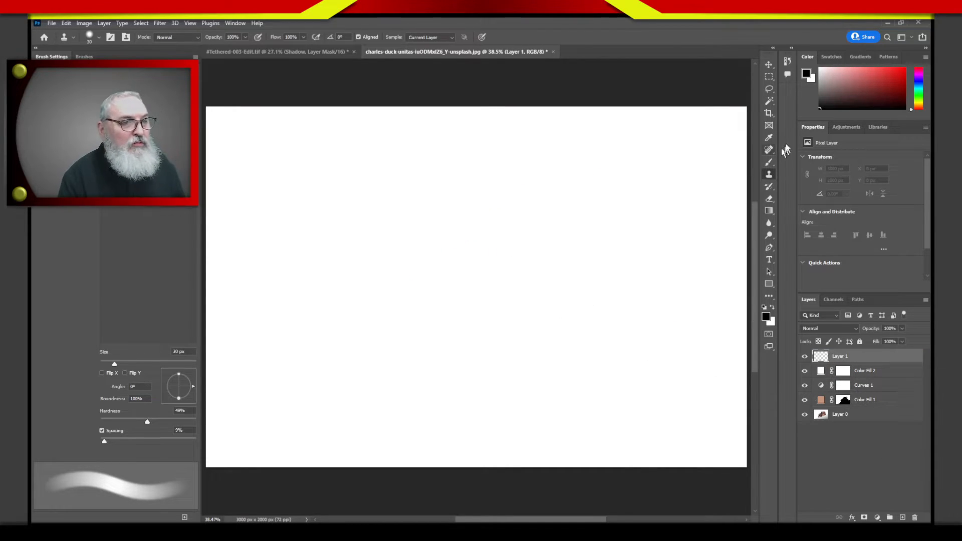
left_click(769, 161)
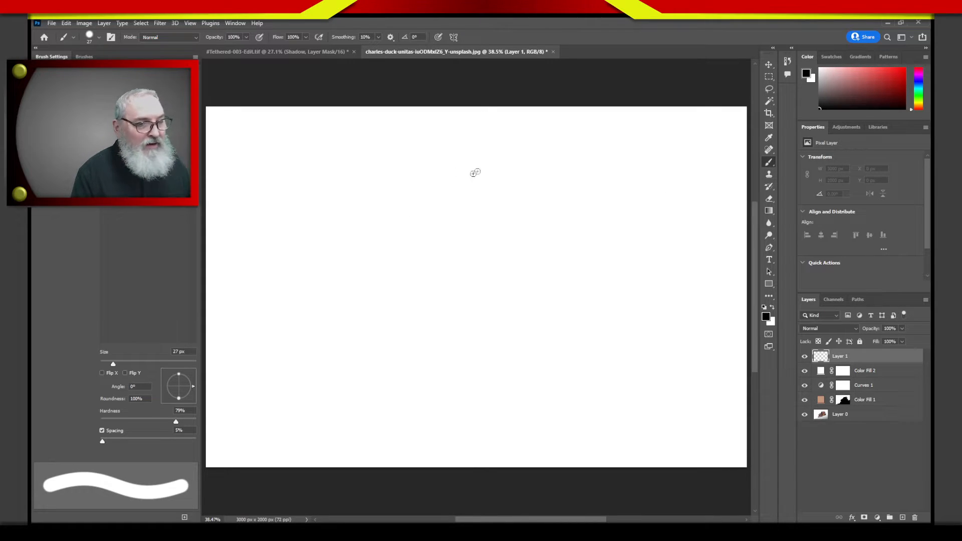
mouse_move(446, 173)
left_mouse_down()
mouse_move(516, 169)
mouse_move(521, 191)
mouse_move(454, 199)
mouse_move(531, 197)
left_mouse_up()
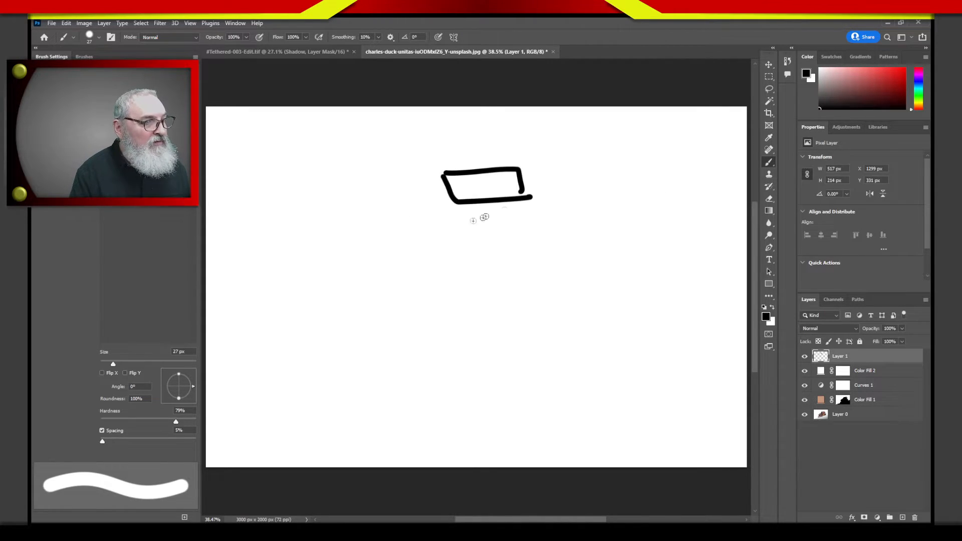
mouse_move(460, 204)
left_mouse_down()
mouse_move(498, 220)
mouse_move(529, 199)
left_mouse_up()
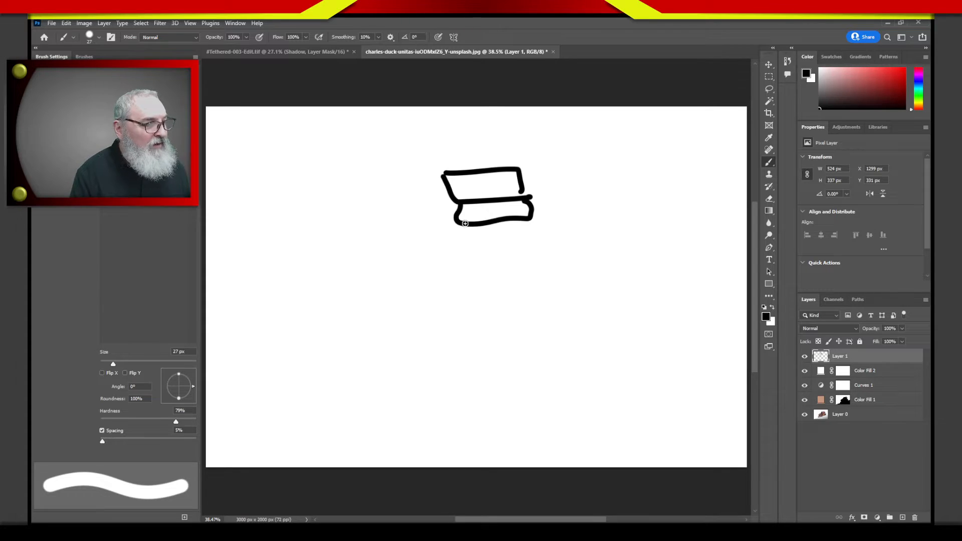
mouse_move(465, 223)
left_mouse_down()
mouse_move(420, 357)
mouse_move(393, 398)
left_mouse_up()
left_click_drag(534, 266, 605, 379)
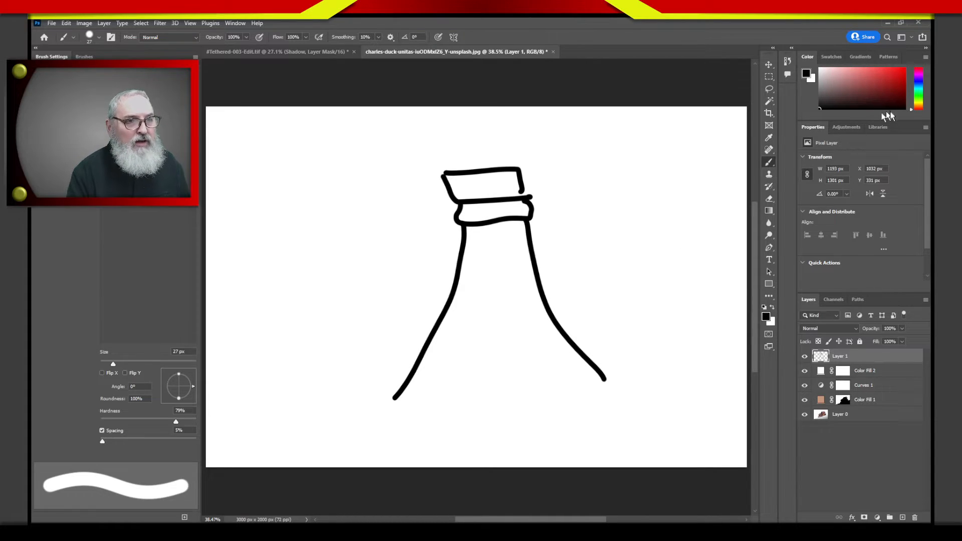
- Paint yellow-green reflections along both inner sides of the sketched bottle, from the cap down the neck
left_click(920, 103)
left_click(894, 76)
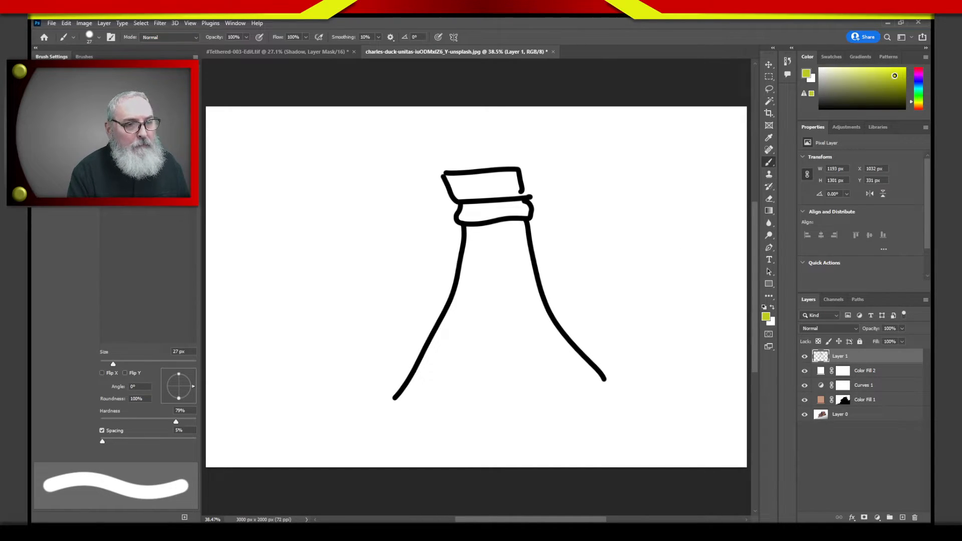
mouse_move(457, 179)
left_mouse_down()
mouse_move(465, 217)
mouse_move(468, 206)
mouse_move(465, 298)
mouse_move(411, 398)
left_mouse_up()
mouse_move(508, 176)
left_mouse_down()
mouse_move(551, 341)
mouse_move(607, 392)
left_mouse_up()
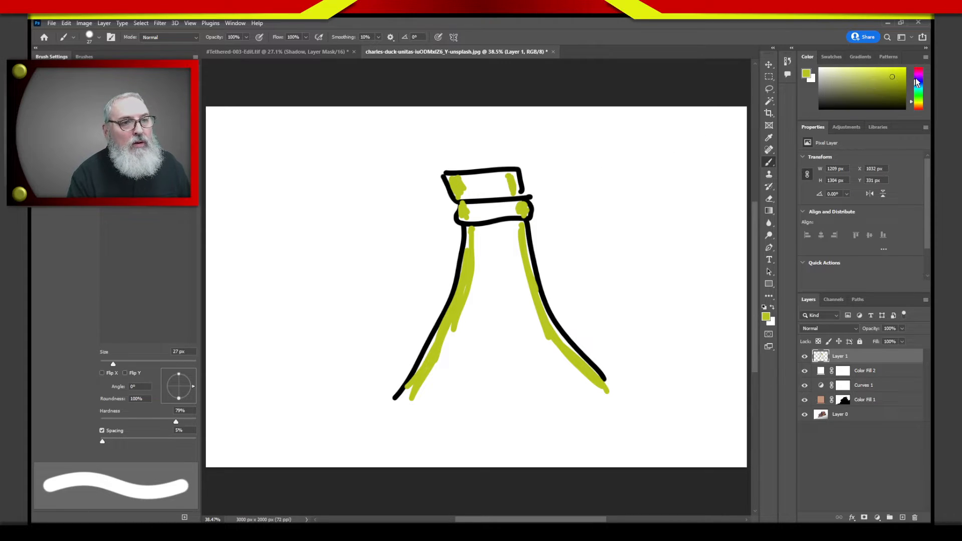
- Try circling the middle of the bottle's cap and collar in red, and undo the stroke
left_click_drag(915, 82, 916, 68)
mouse_move(494, 153)
left_mouse_down()
mouse_move(481, 150)
mouse_move(493, 241)
mouse_move(512, 159)
mouse_move(481, 146)
left_mouse_up()
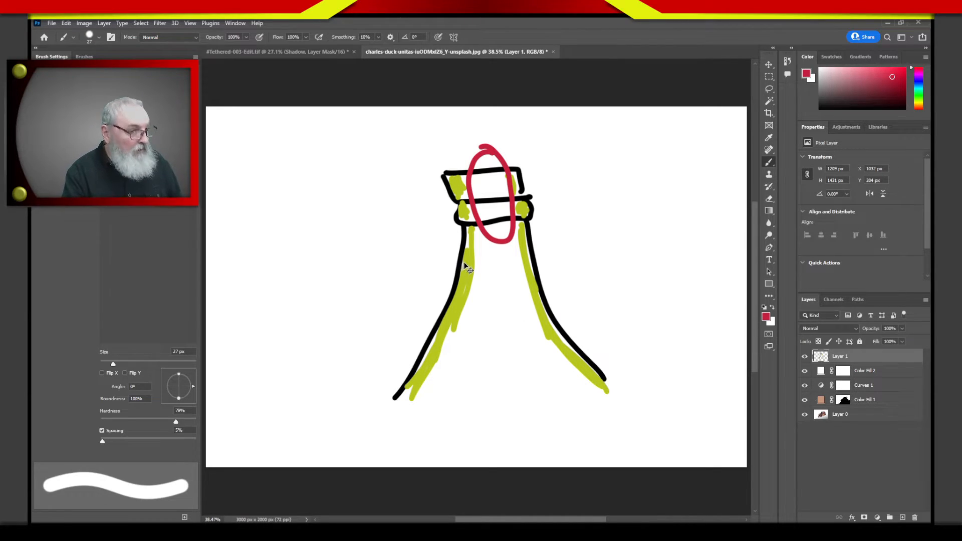
key("ctrl+z")
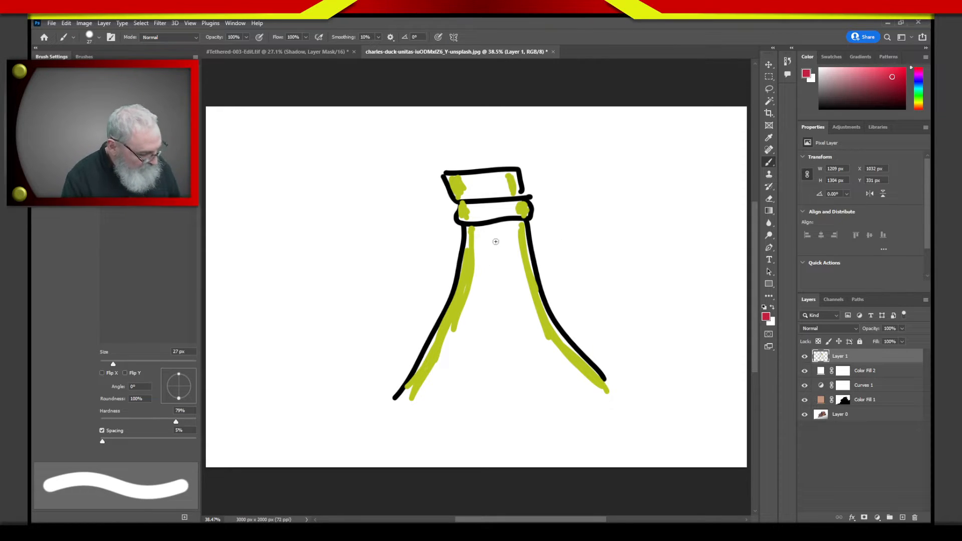
- Enlarge the Clone Stamp brush to 100 px and clone a short piece of black outline into the sketched cap
key("s")
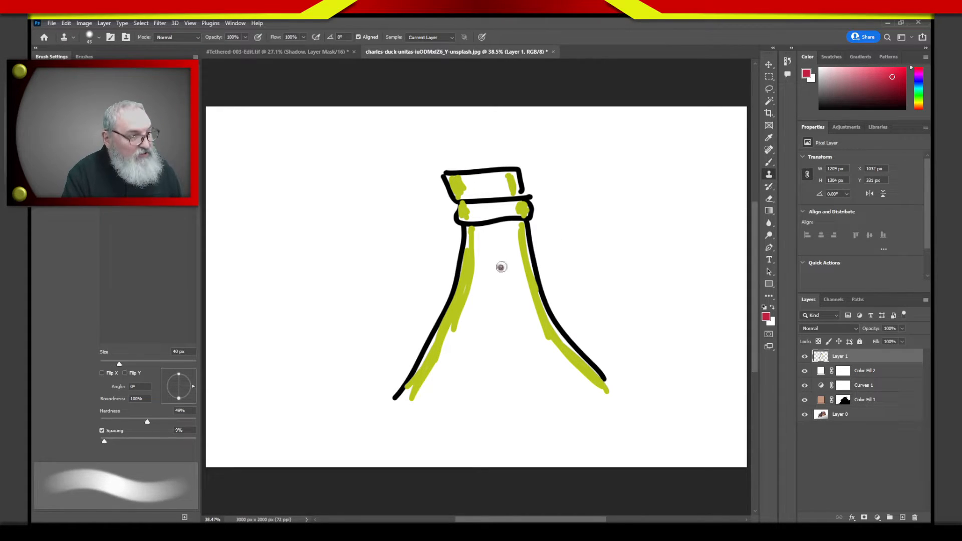
key("bracketright")
key("bracketright")
key("bracketright")
key("bracketright")
key("bracketright")
key("bracketright")
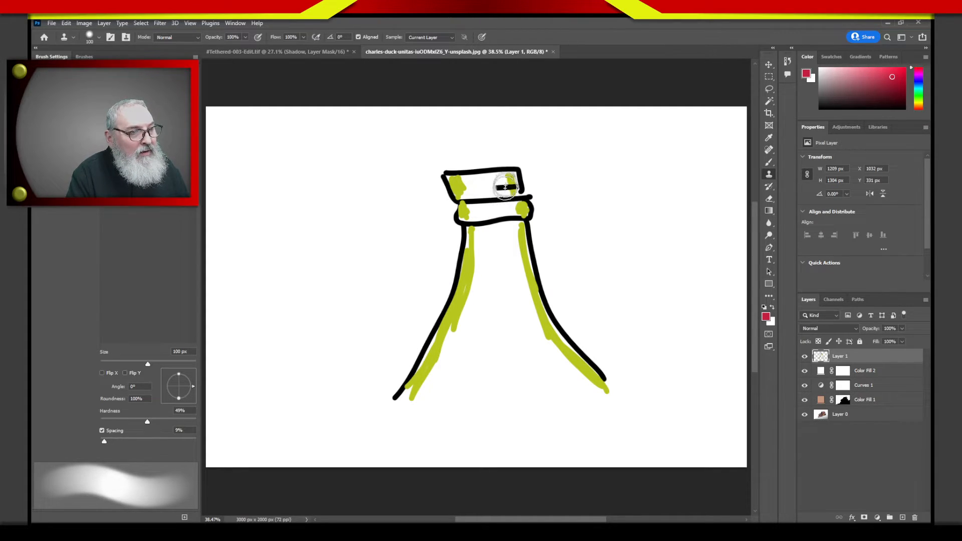
left_click_drag(507, 187, 507, 190)
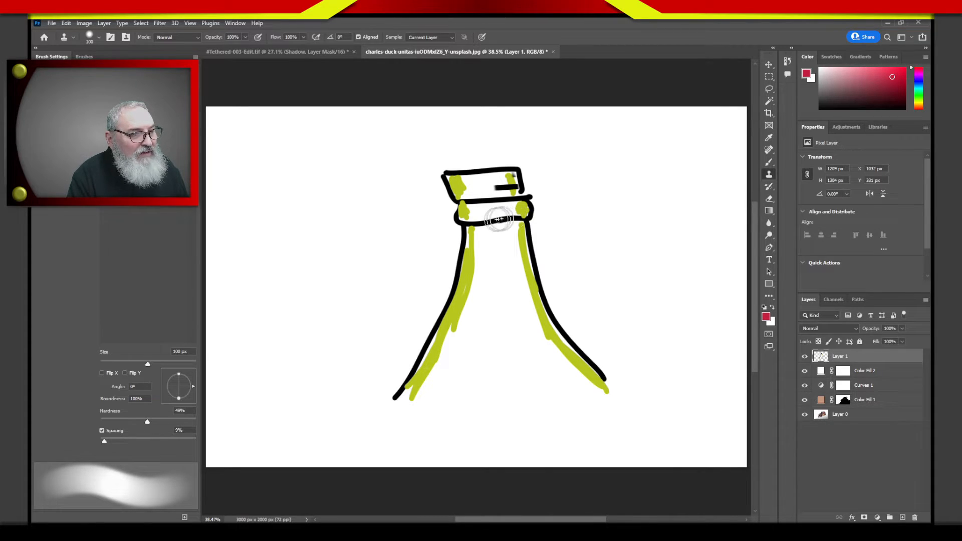
- Clone over the collar's lower edge, and merge the bottle sketch layer with the white Color Fill 2 layer
left_click_drag(521, 217, 521, 208)
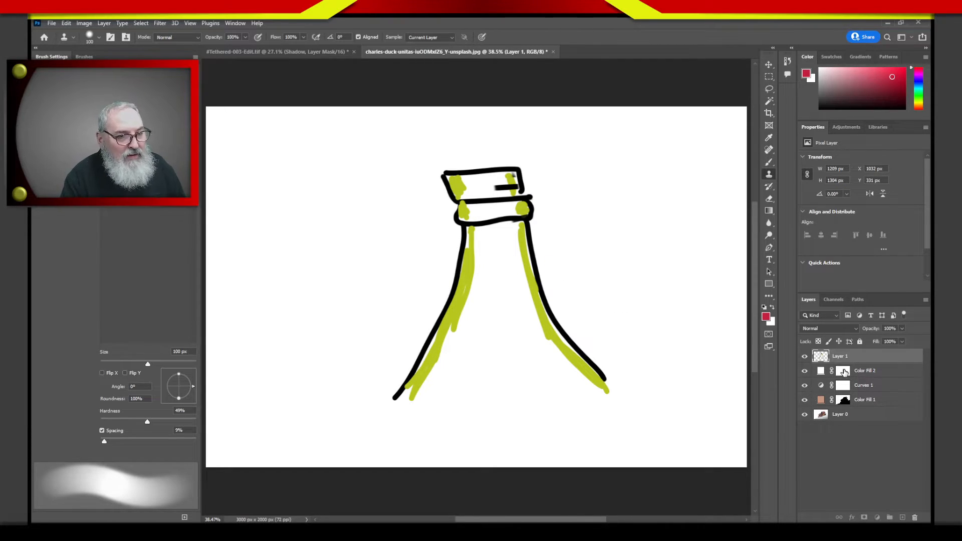
left_click(843, 376)
left_click(870, 370)
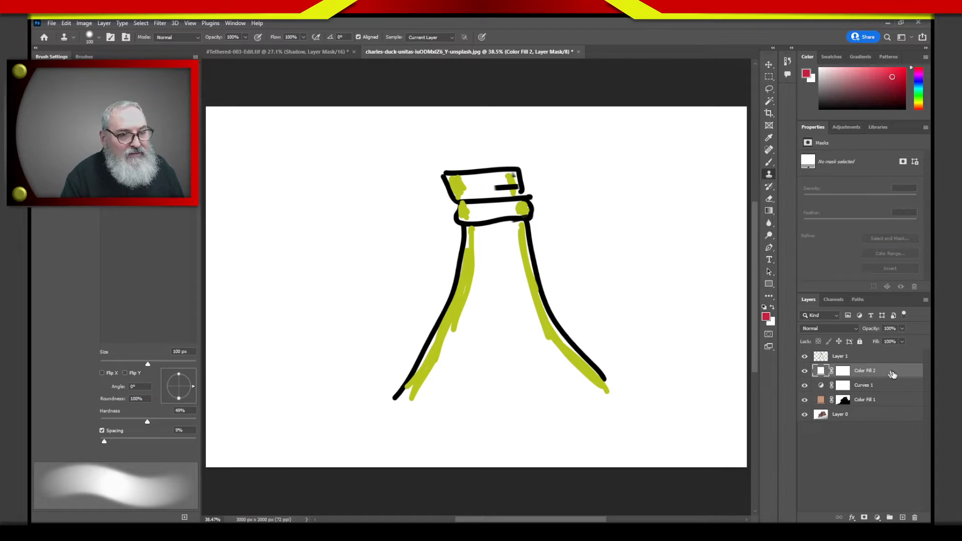
right_click(872, 375)
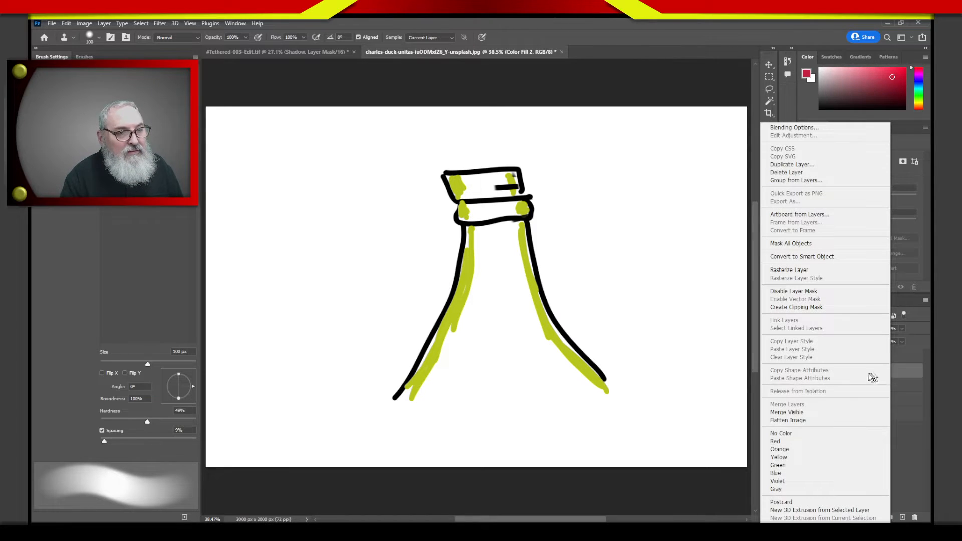
left_click(906, 366)
left_click(895, 356)
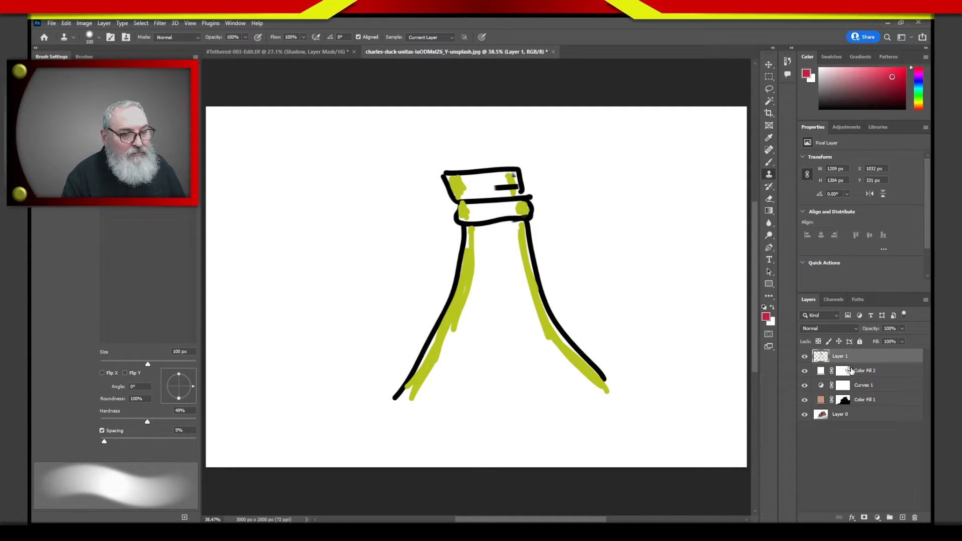
left_click(890, 371, "shift")
key("ctrl+e")
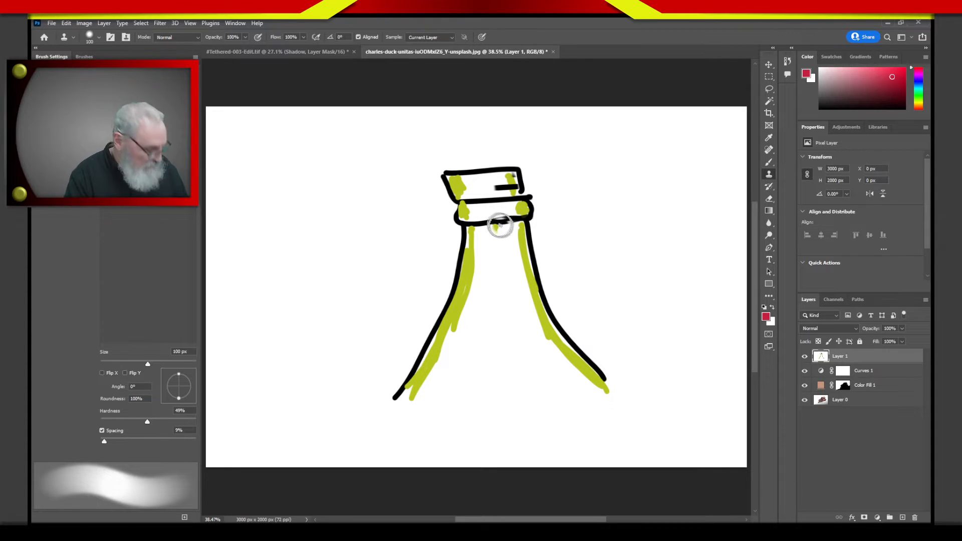
- Clone white over the yellow-green reflections at the sketched cap's and collar's right side and over part of the neck's right reflection
left_click(499, 221, "alt")
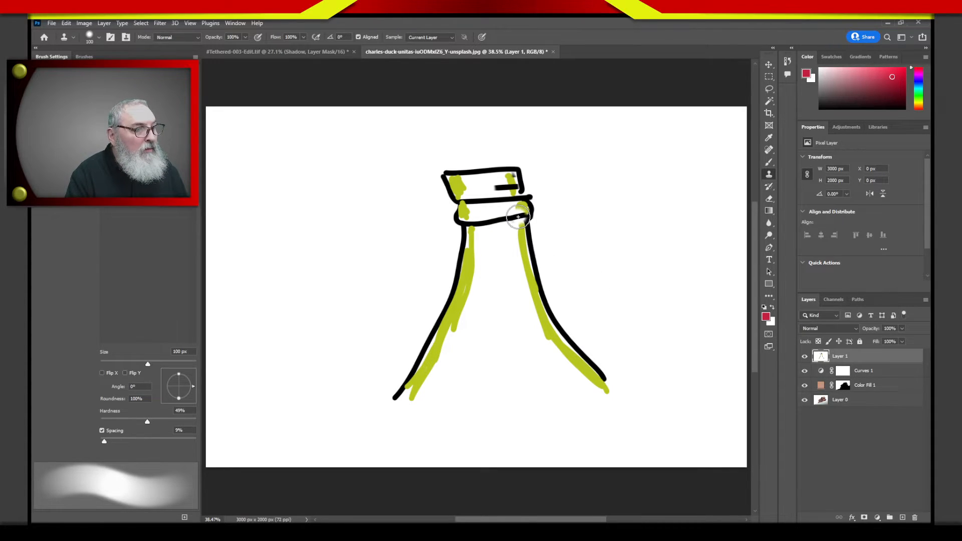
left_click_drag(518, 221, 506, 183)
left_click(483, 187, "alt")
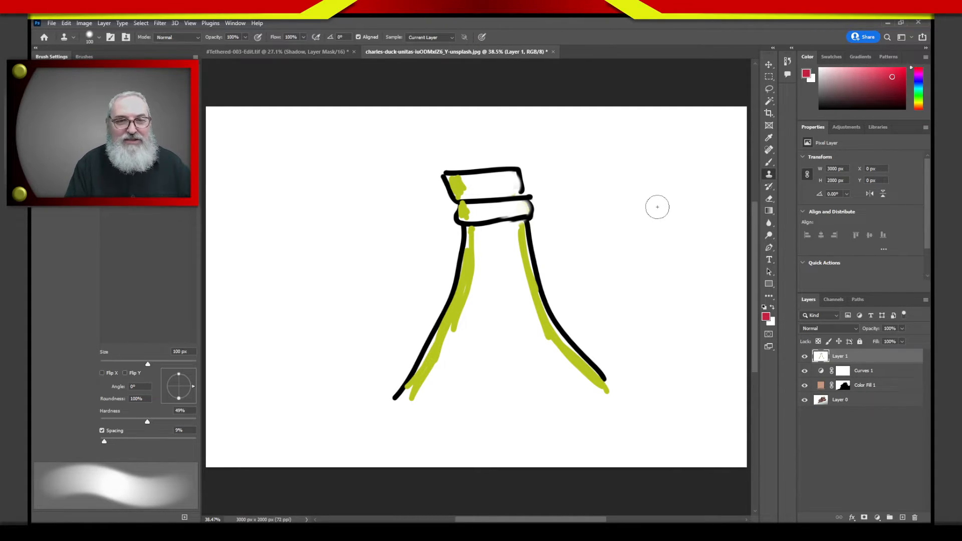
left_click(484, 310, "alt")
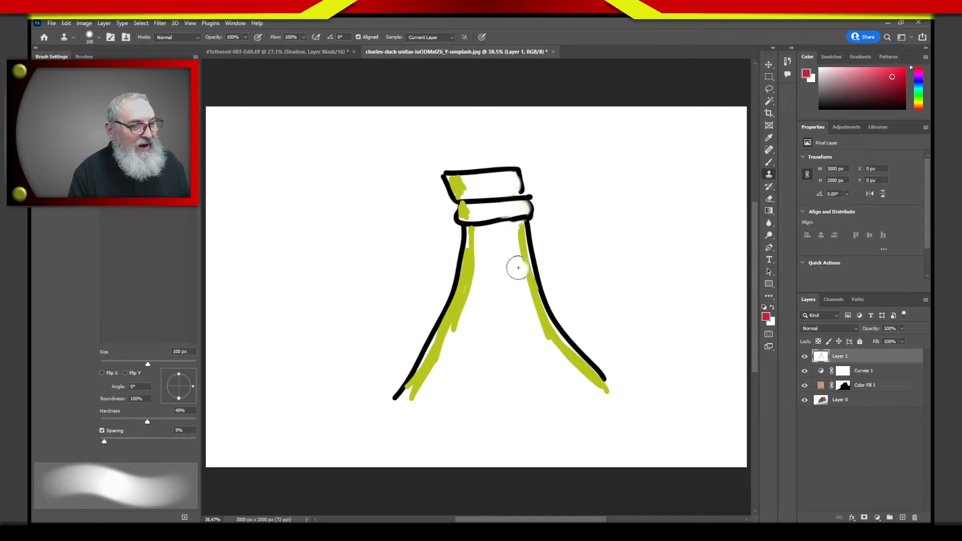
left_click_drag(515, 266, 514, 260)
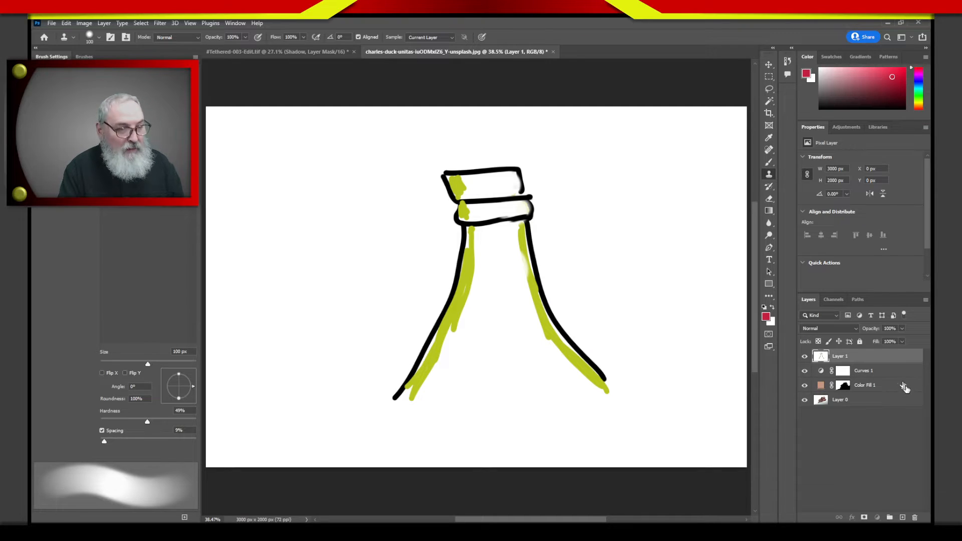
- Delete the merged bottle sketch layer and the Curves 1 adjustment with its mask, and deselect all layers
key("Delete")
left_click(899, 361)
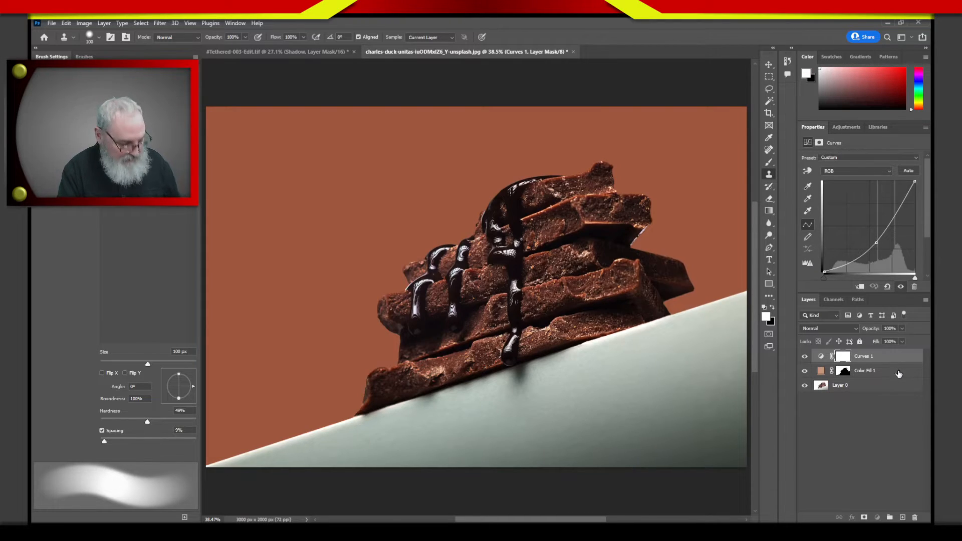
key("Delete")
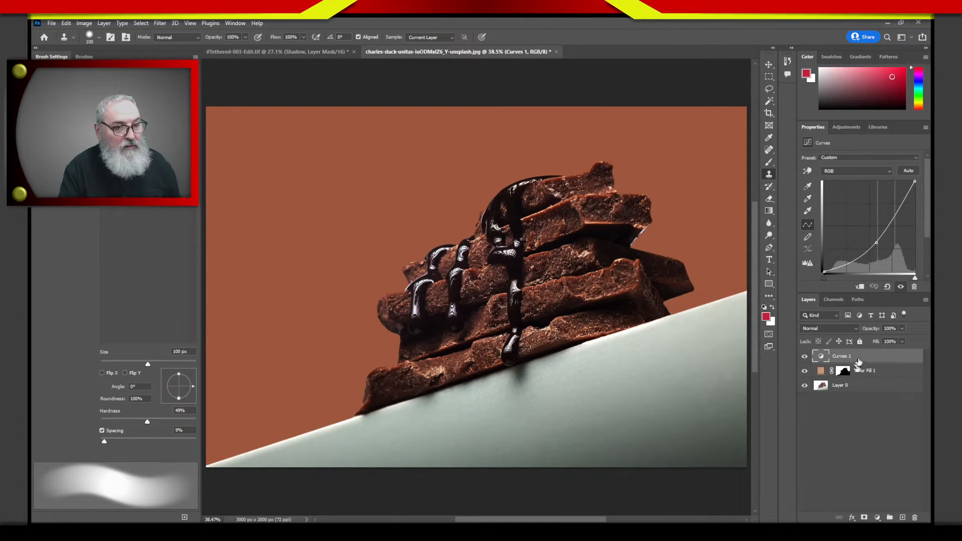
key("Delete")
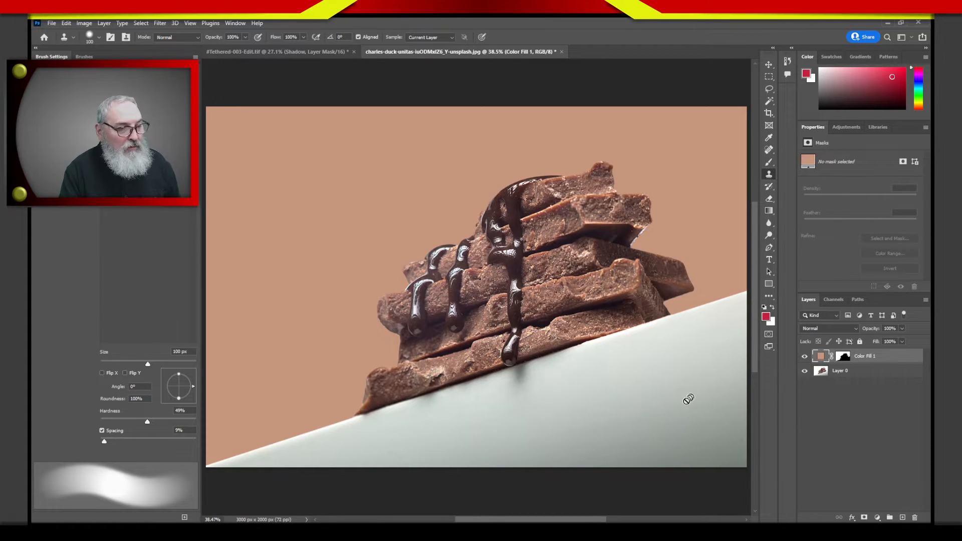
left_click_drag(695, 407, 647, 404)
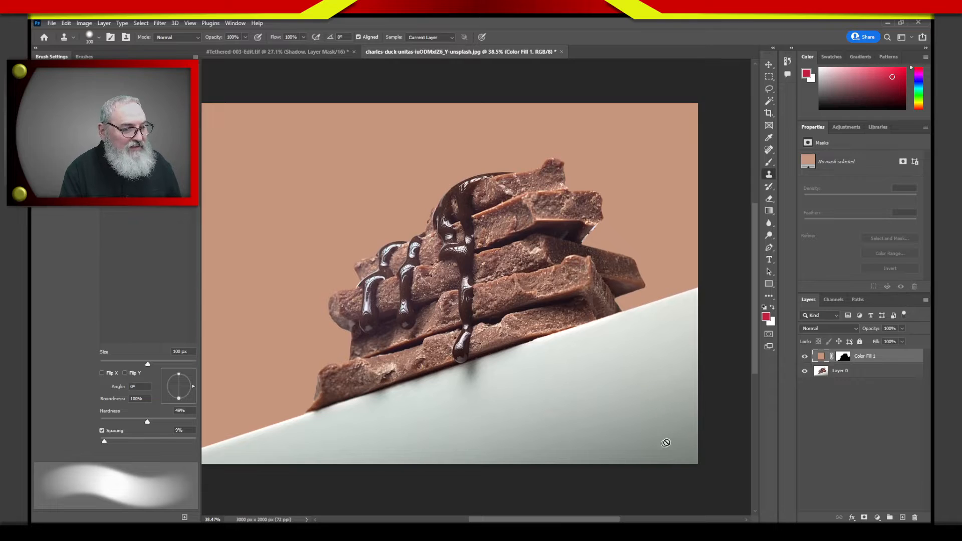
left_click(867, 423)
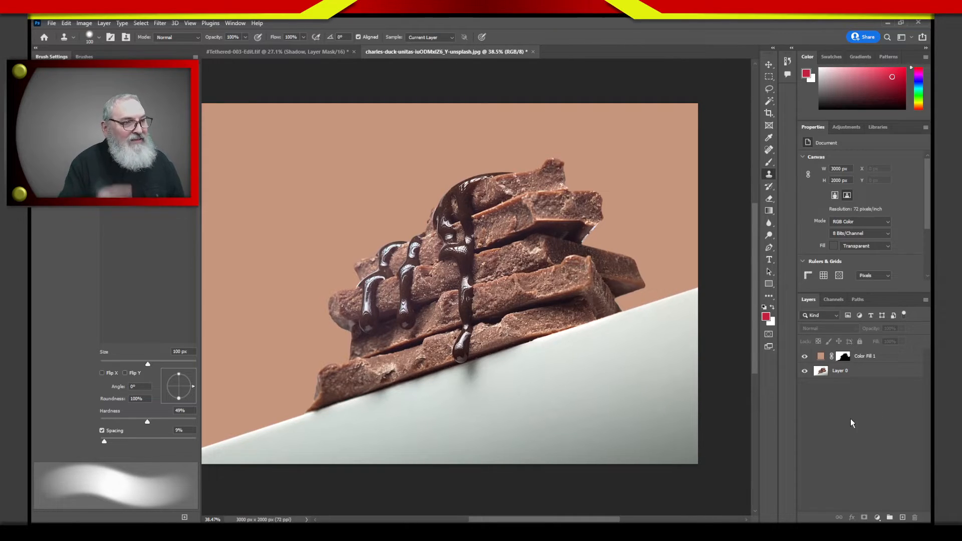
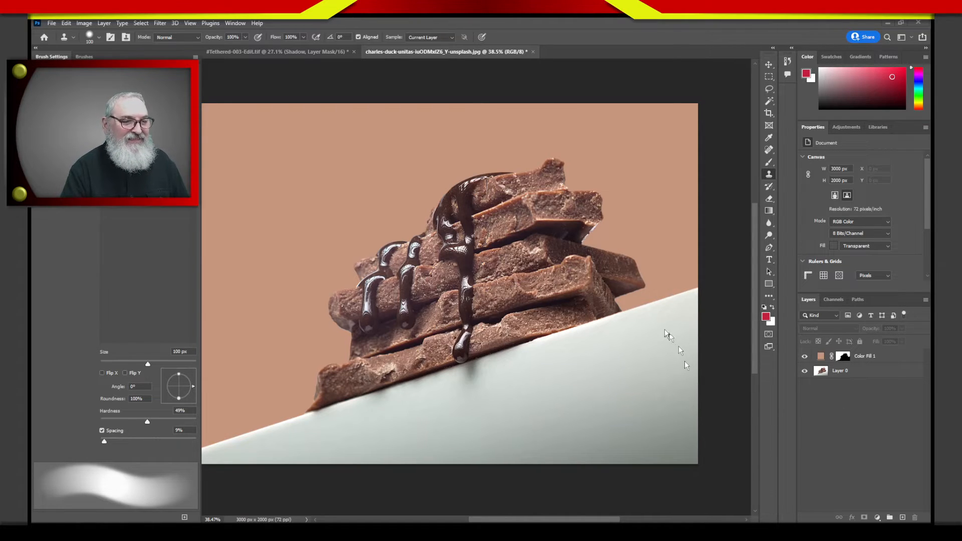
- Rename the Color Fill 1 layer as BG and Layer 0 as Subject
left_click(874, 374)
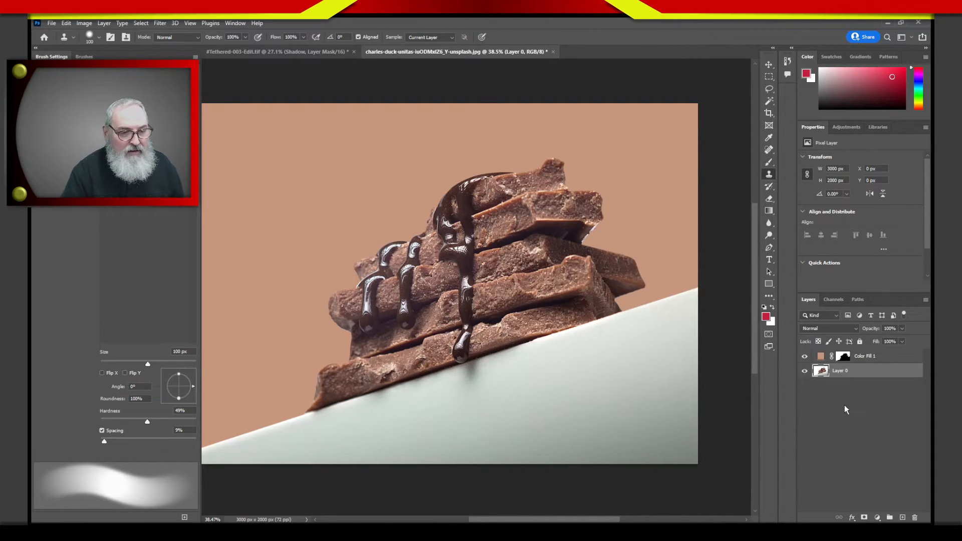
left_click(868, 358)
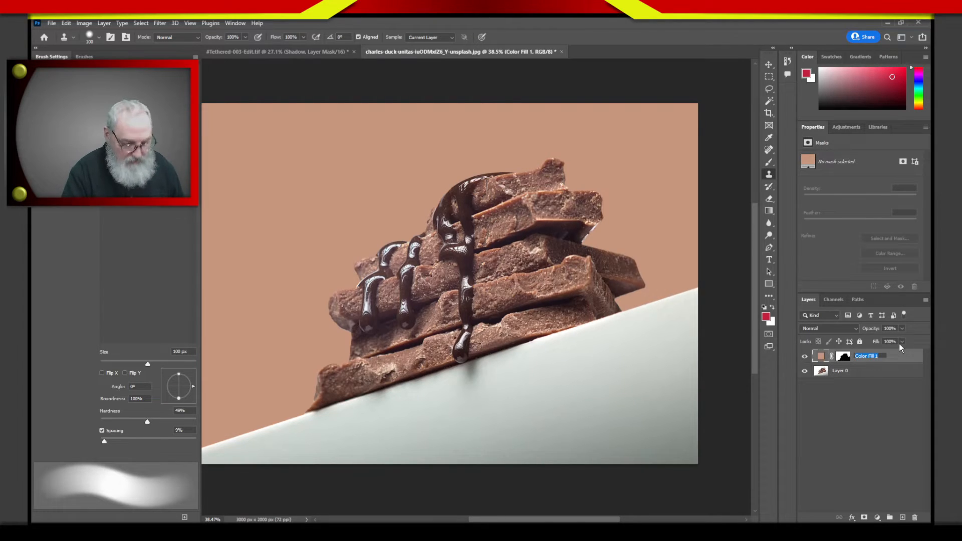
type("BG")
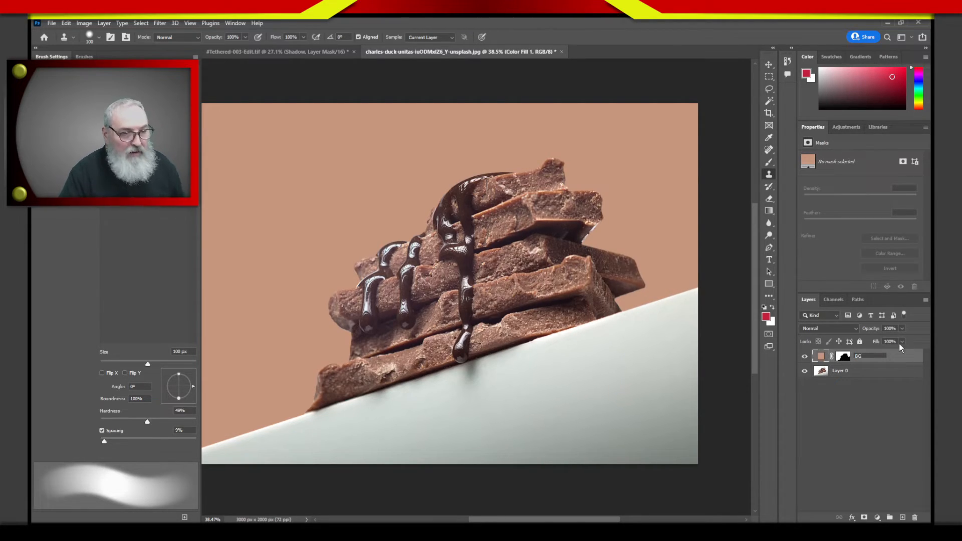
key("Return")
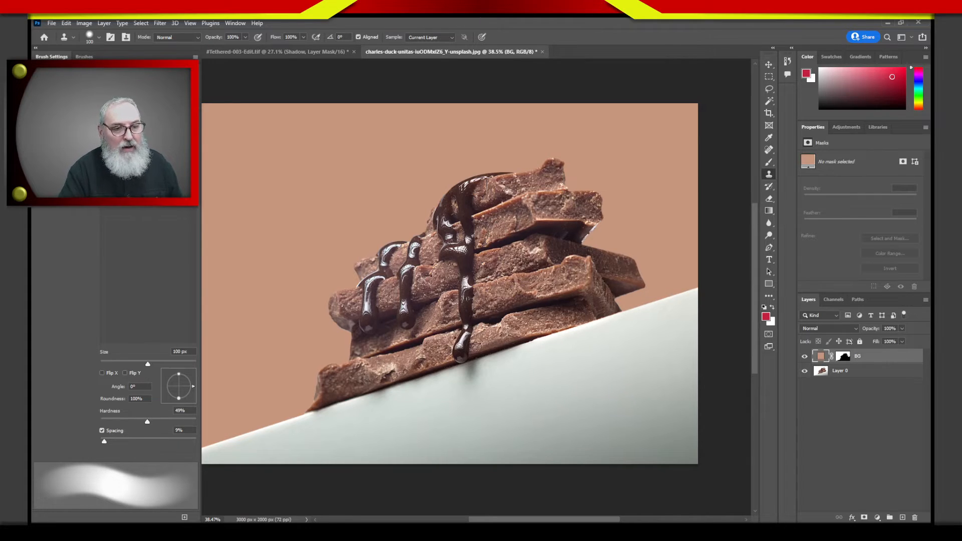
double_click(851, 373)
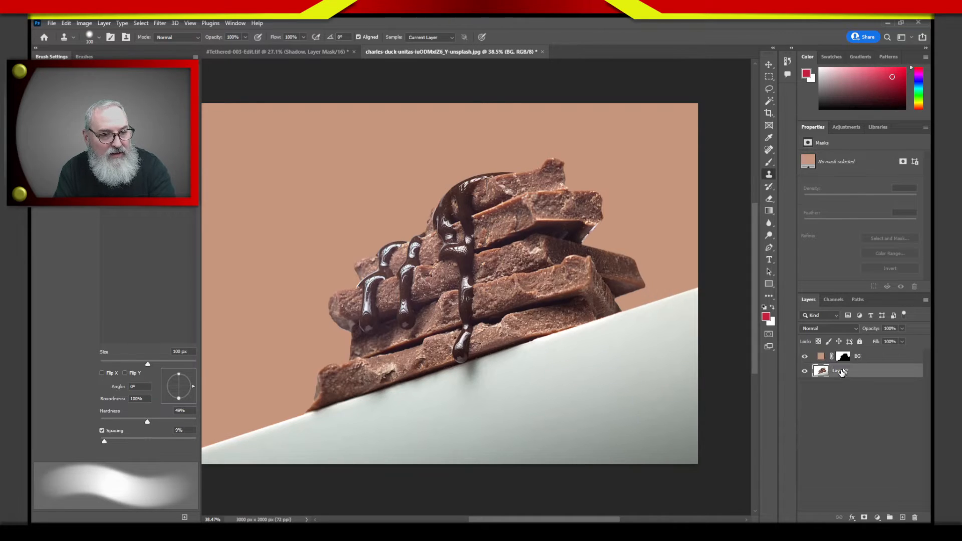
type("Sub")
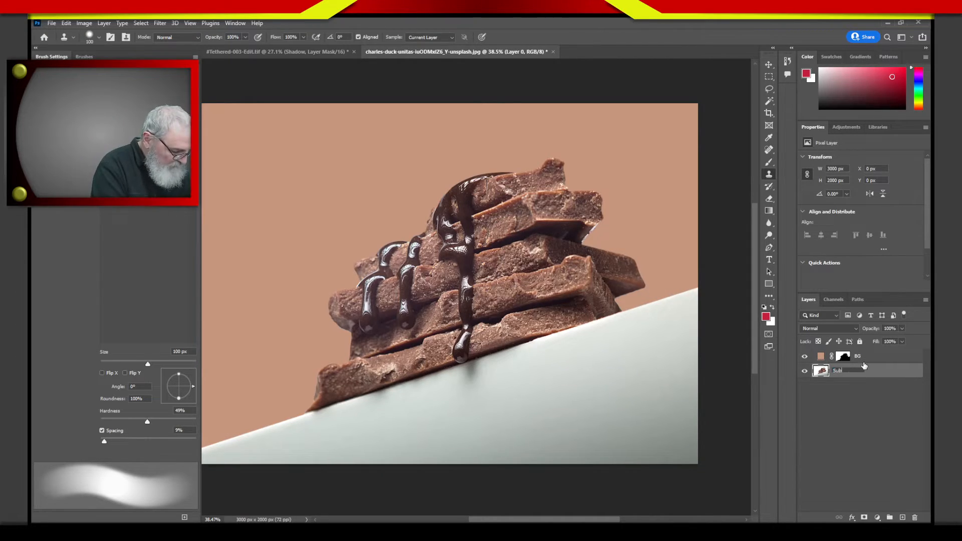
type("ject")
key("Return")
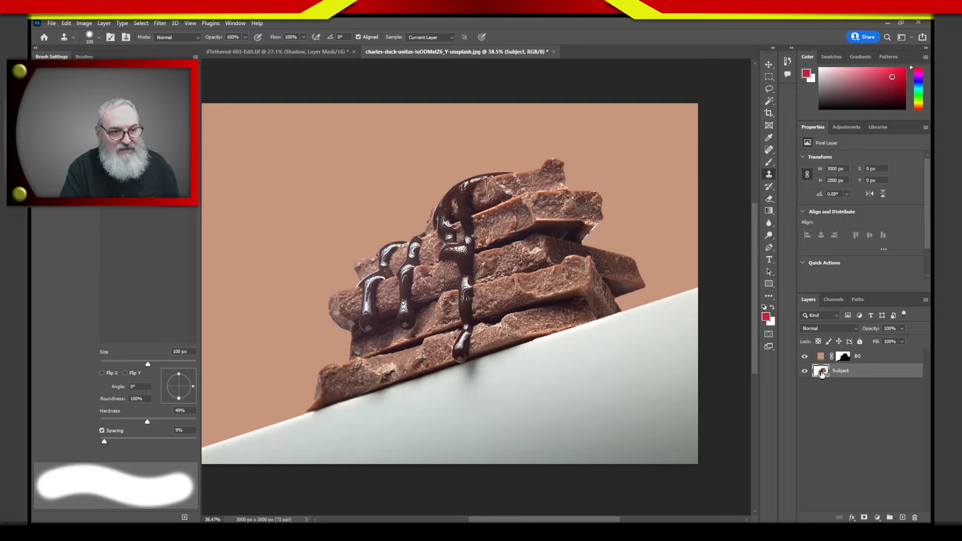
- Place the Subject layer above BG, transfer BG's layer mask to Subject, and invert the mask
left_click_drag(819, 375, 834, 352)
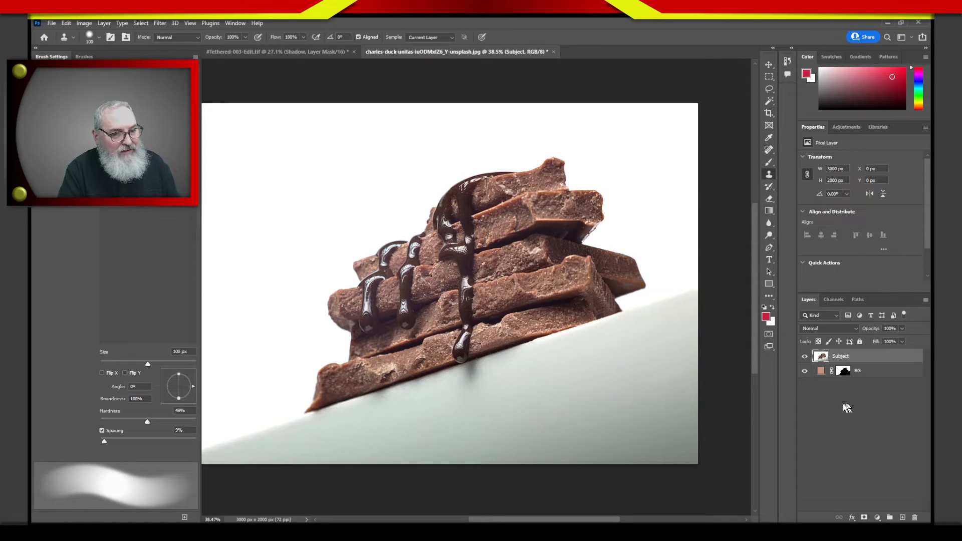
left_click(843, 372)
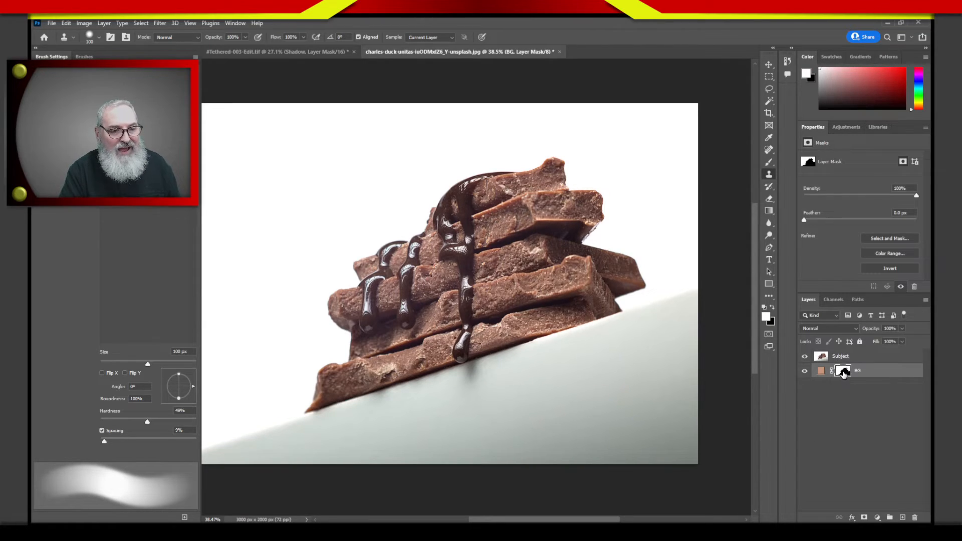
left_click_drag(843, 373, 844, 359)
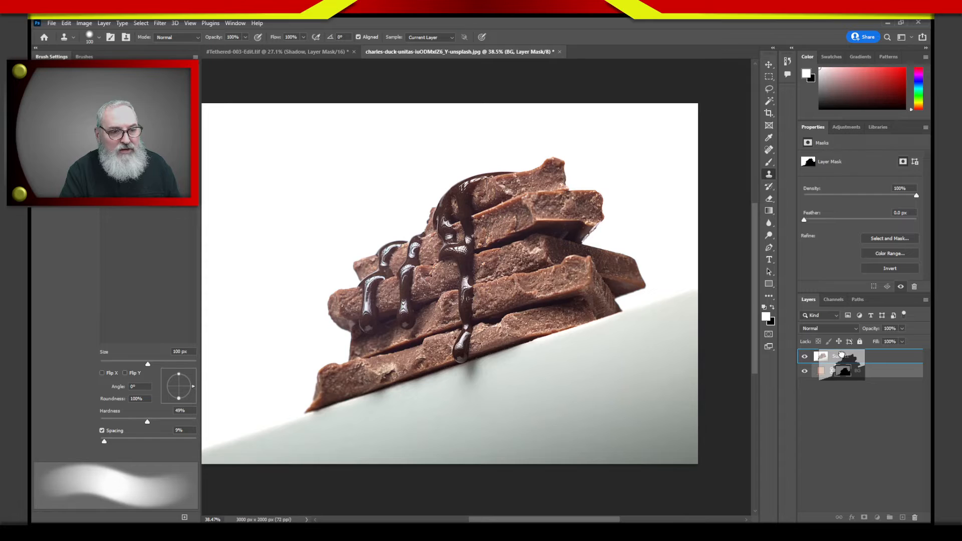
left_click_drag(842, 354, 841, 358)
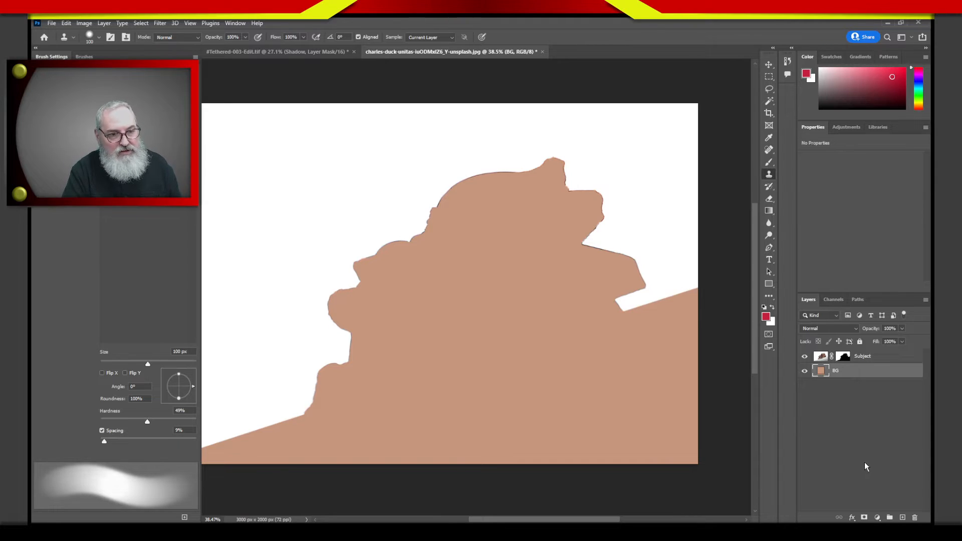
left_click(848, 356)
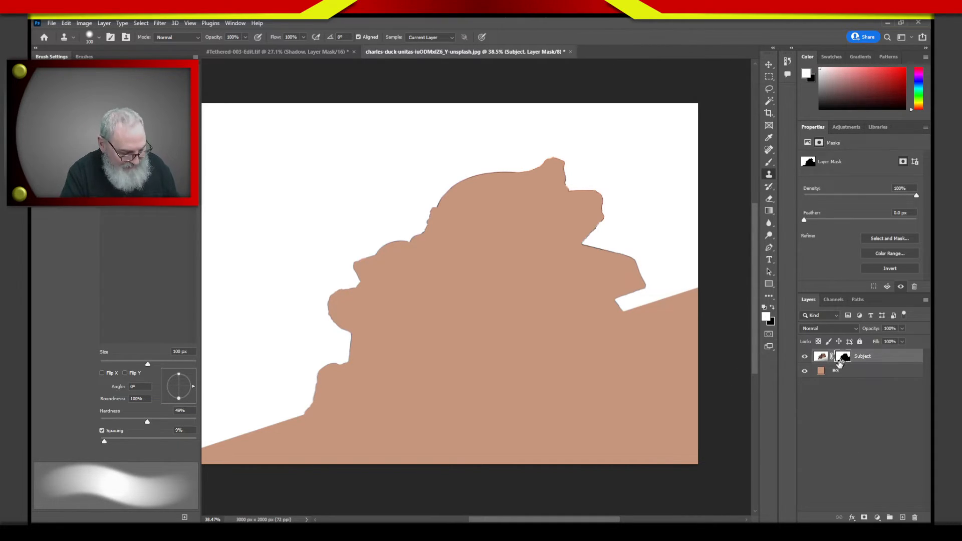
key("ctrl+i")
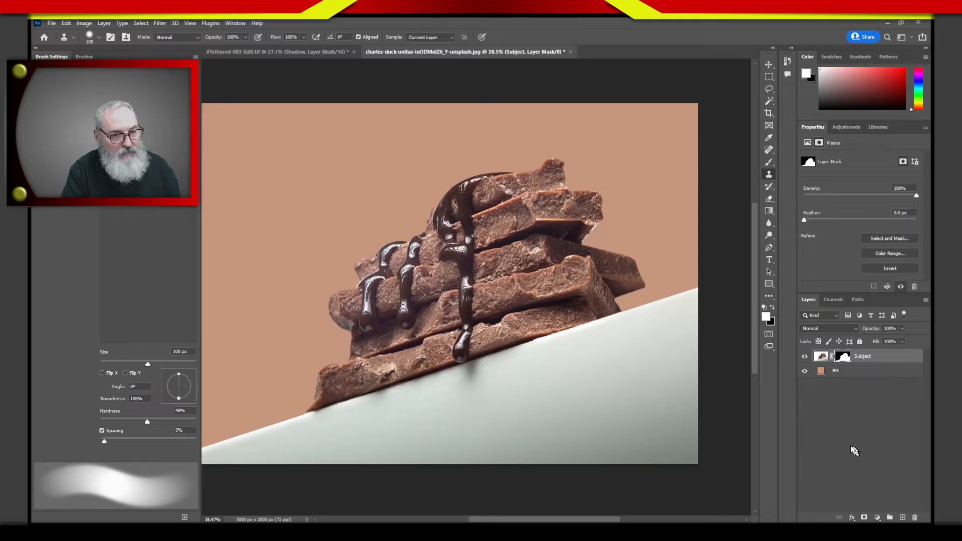
double_click(820, 371)
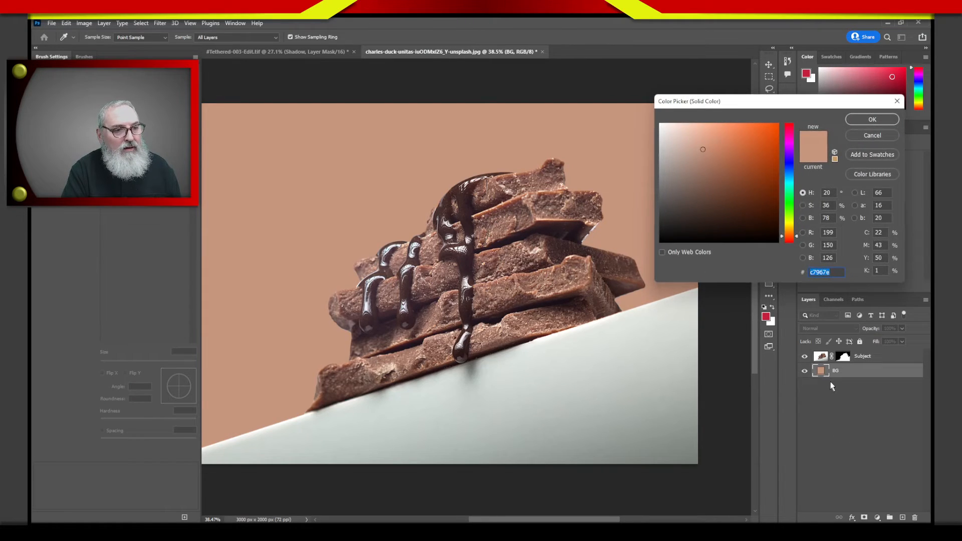
left_click(884, 138)
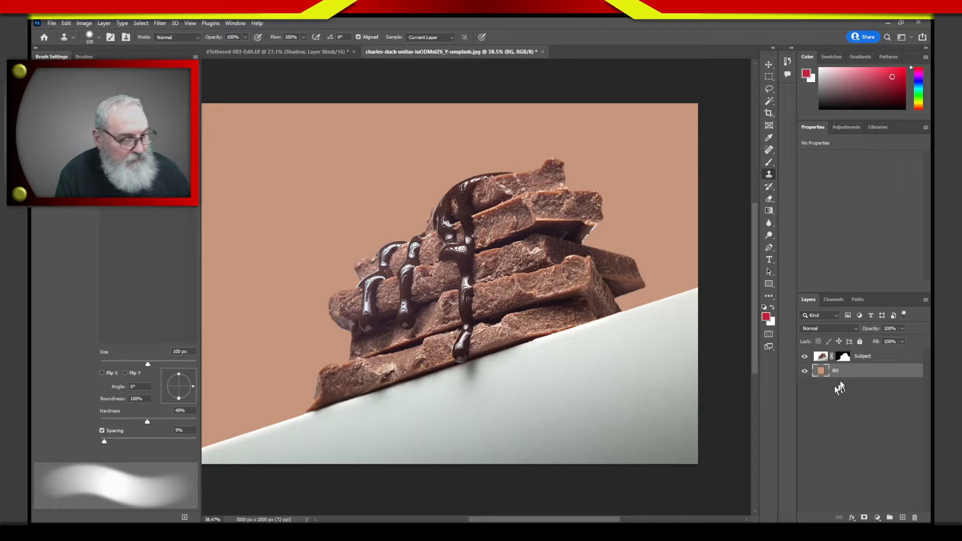
left_click(842, 356)
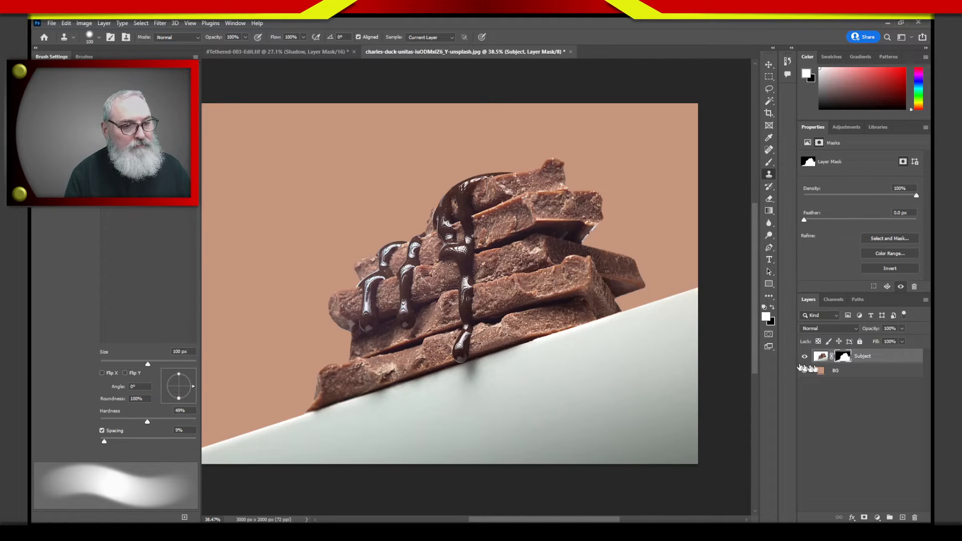
- Add a Gradient Fill adjustment layer directly above BG and shift its gradient down the canvas
left_click(820, 373)
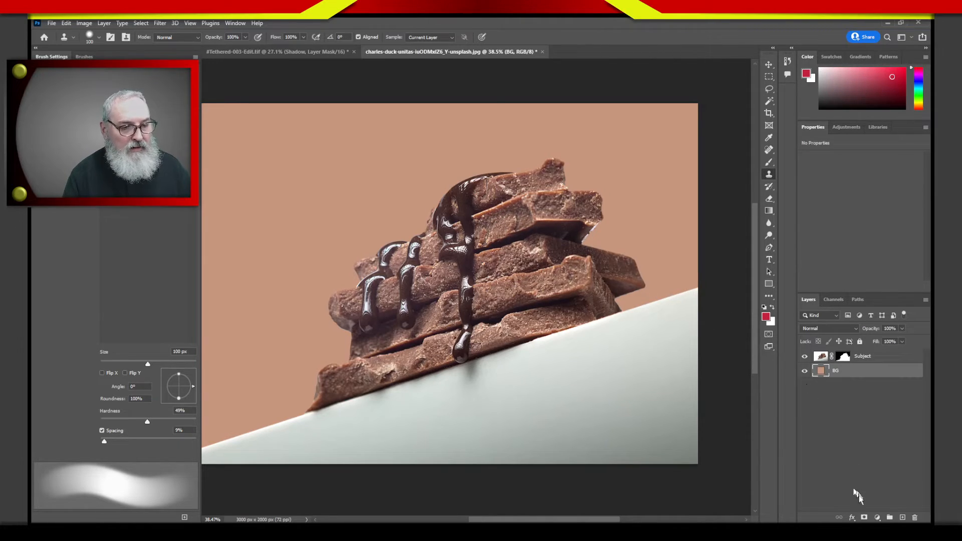
left_click(876, 518)
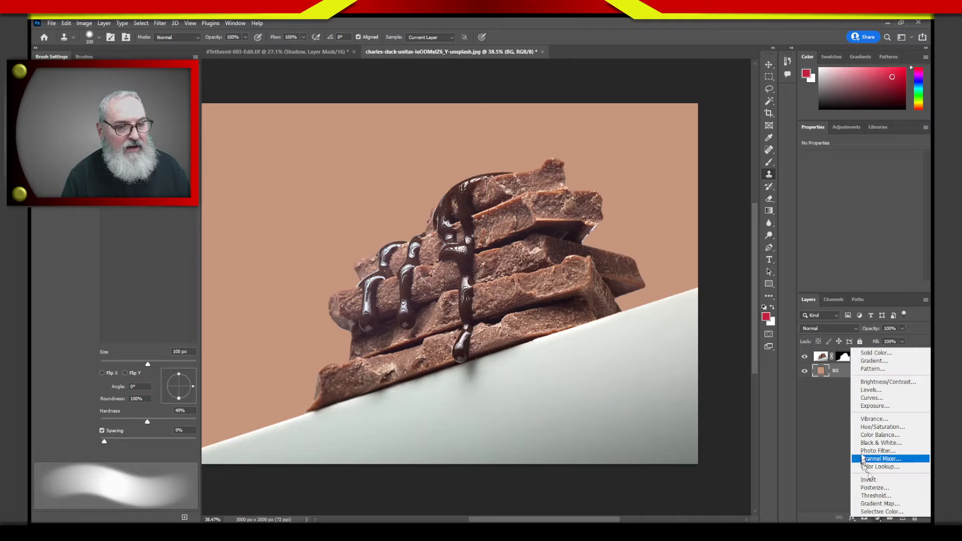
left_click(874, 360)
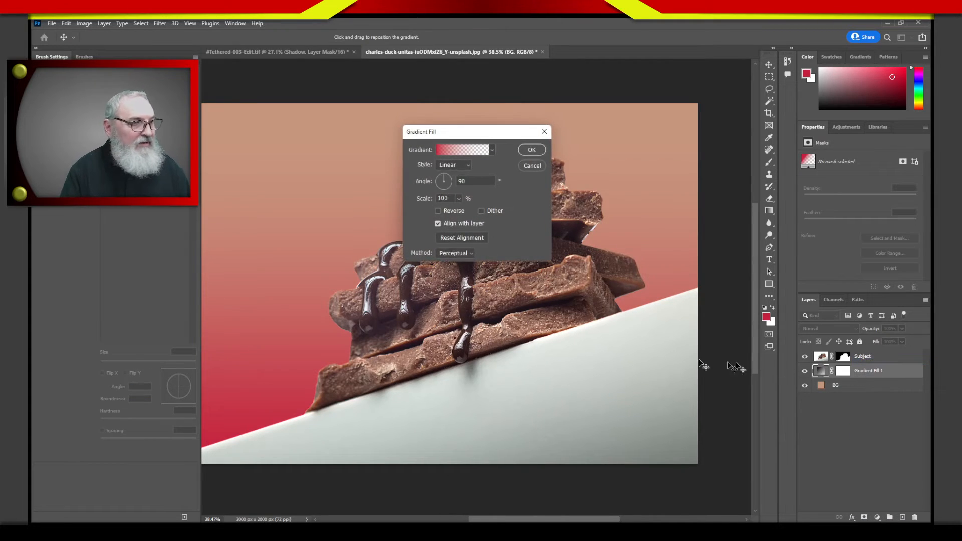
left_click_drag(502, 134, 612, 131)
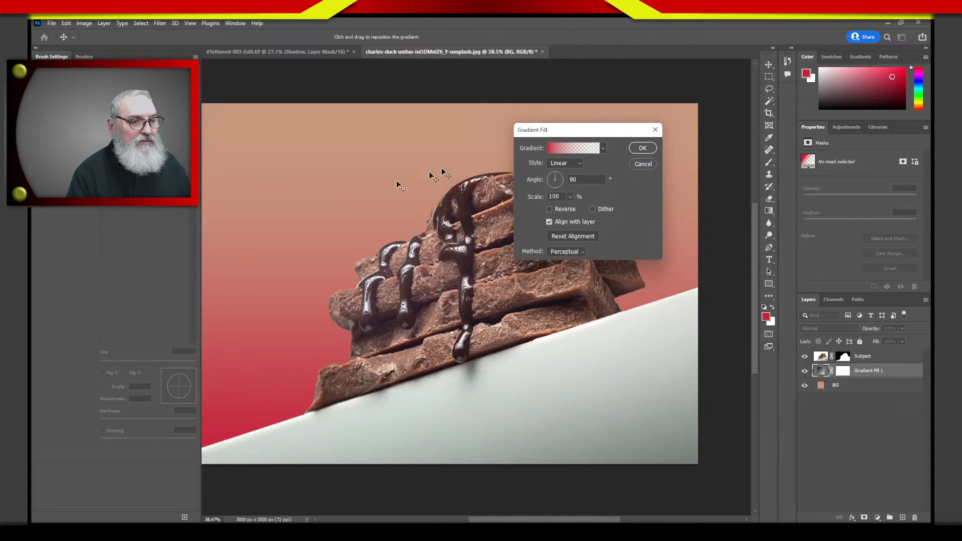
left_click_drag(356, 129, 432, 364)
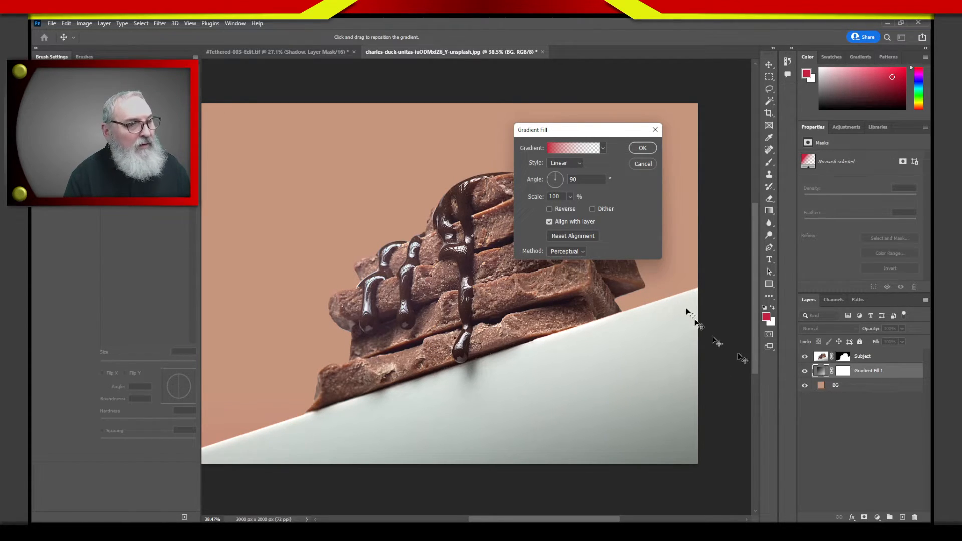
- Set the gradient's end color stop at location 100% to dark red 7a1223
left_click(590, 152)
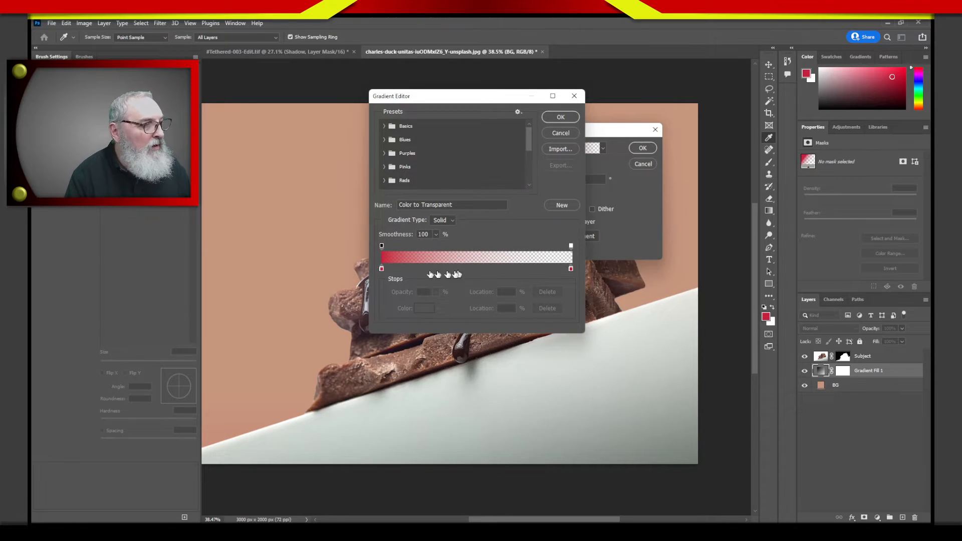
left_click(571, 269)
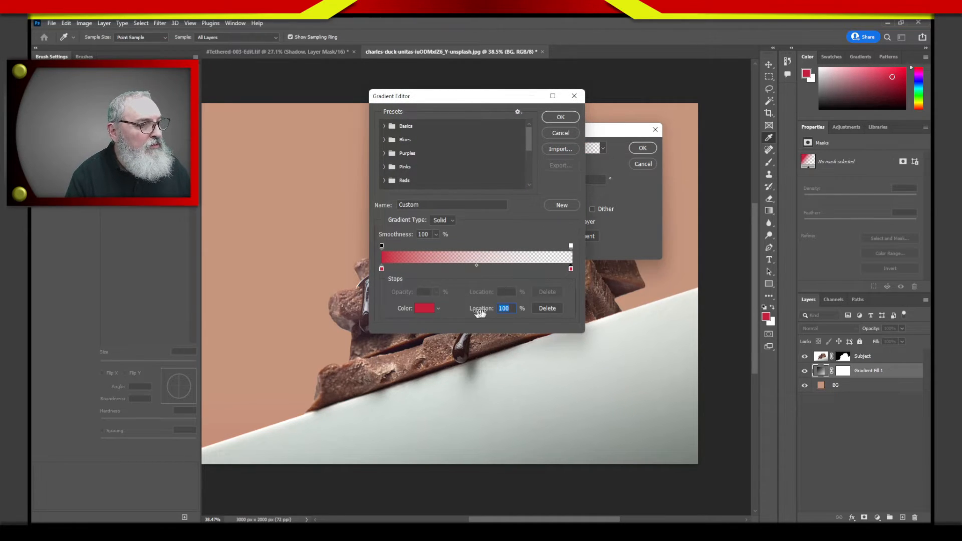
left_click(424, 309)
left_click(744, 185)
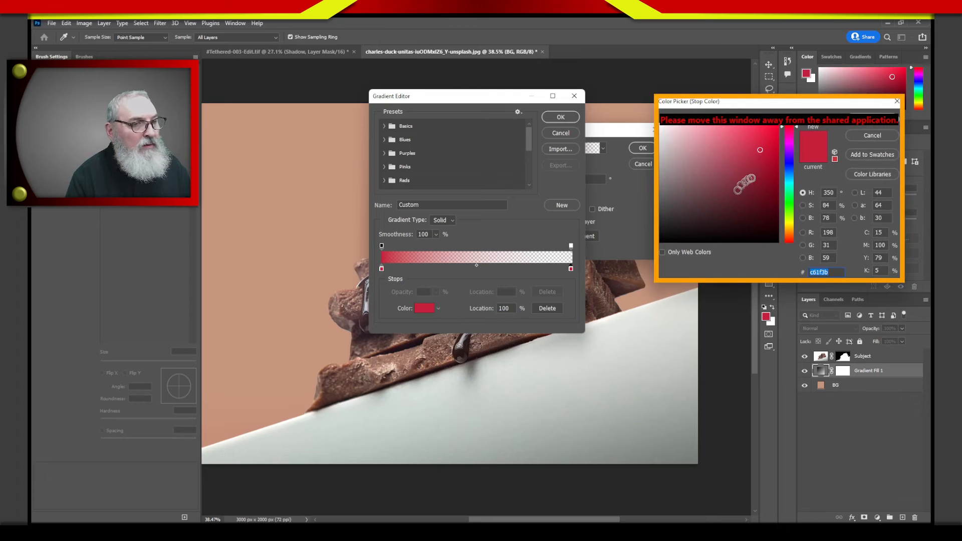
left_click(760, 204)
left_click(760, 186)
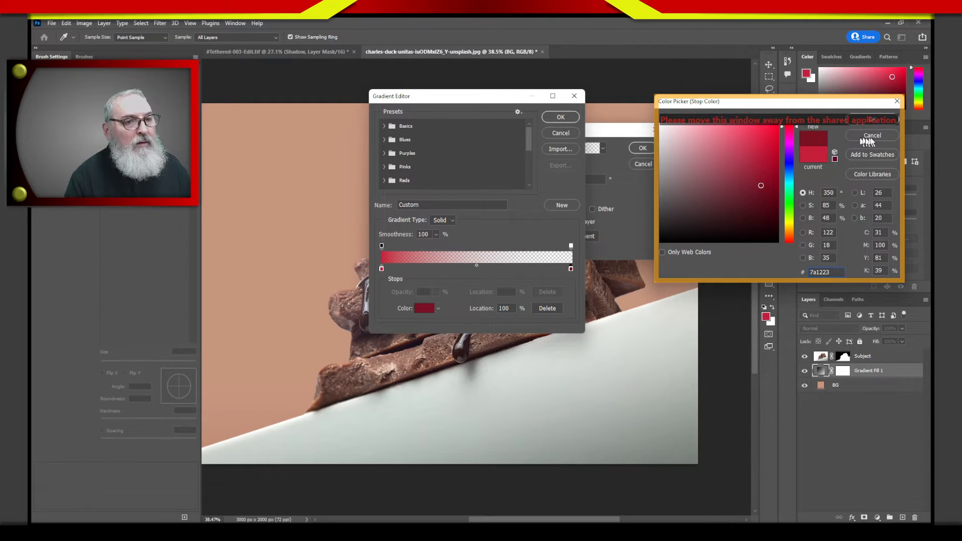
left_click(872, 120)
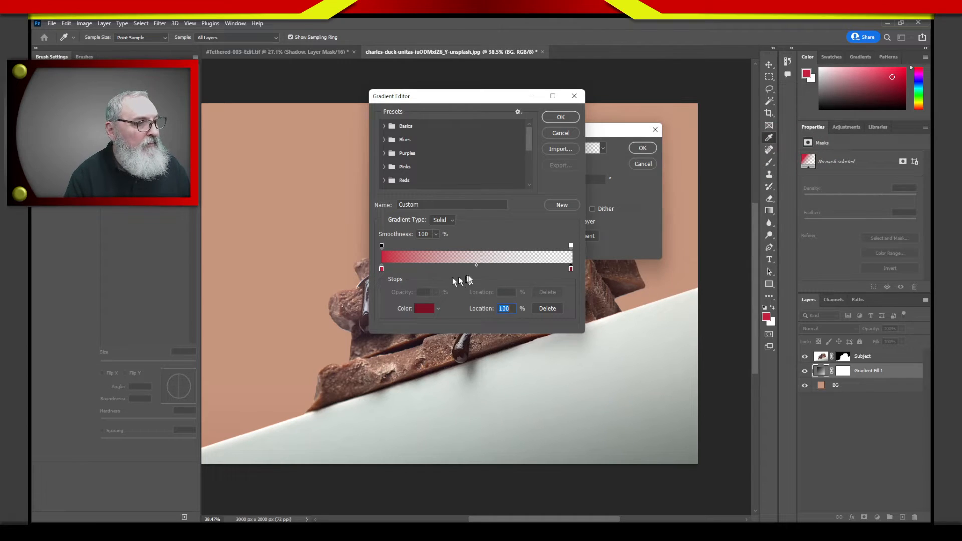
- Set the gradient's end opacity stop at location 100% to 100% opacity and accept the edited gradient
left_click(570, 246)
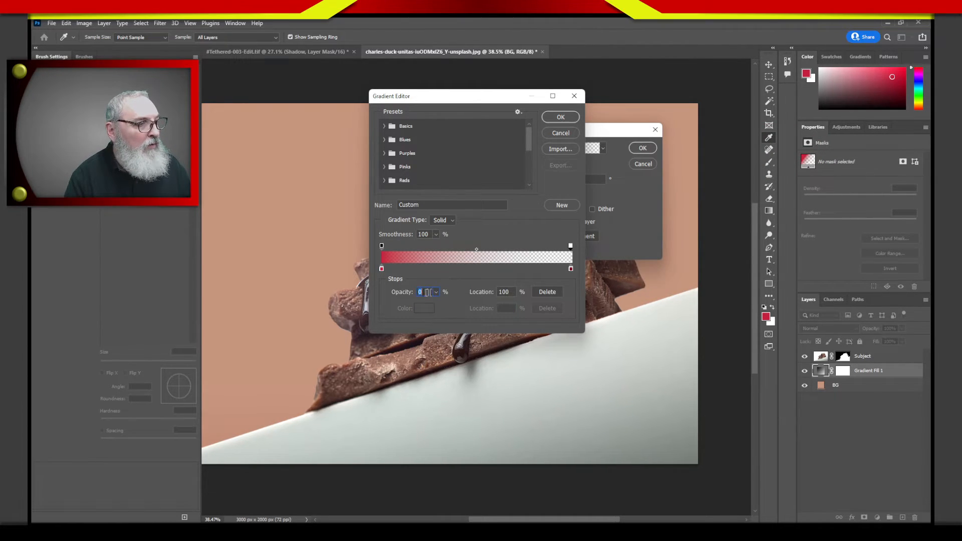
type("100")
key("Return")
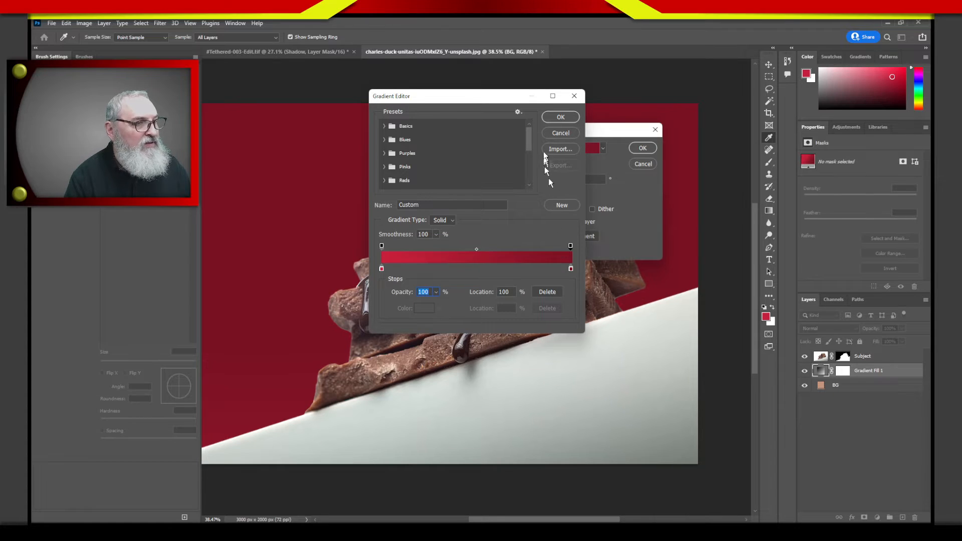
left_click(561, 120)
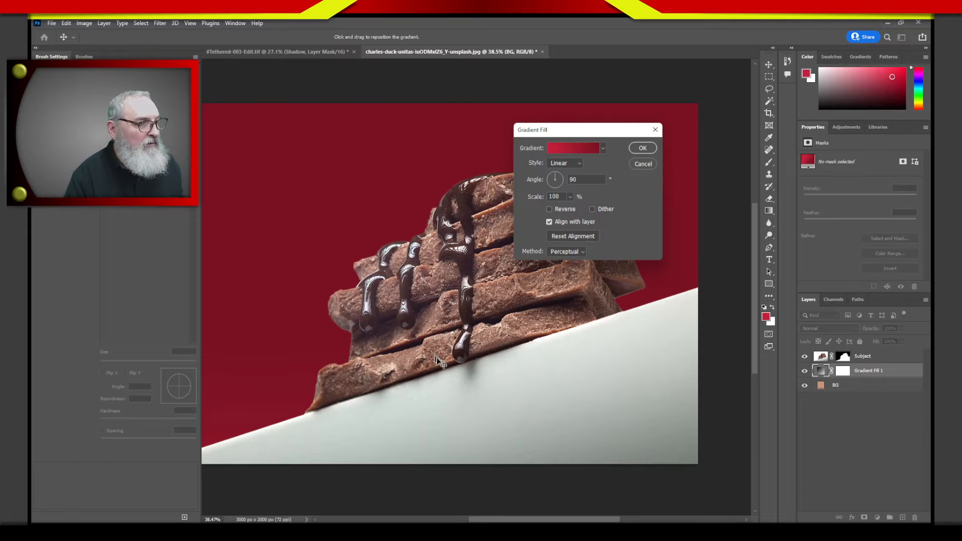
- Reposition the red gradient behind the chocolate, accept the fill, and set the gradient layer's opacity to 52%
left_click_drag(425, 332, 333, 150)
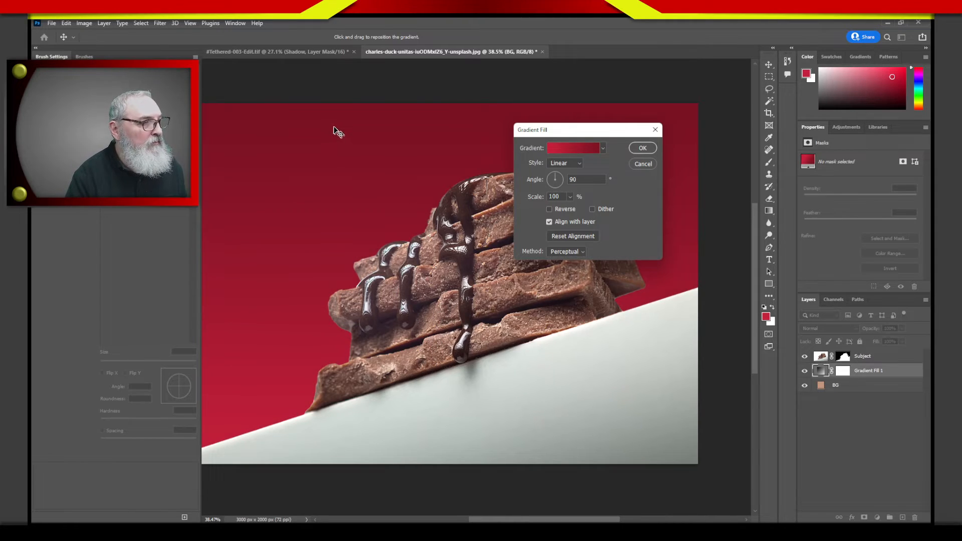
left_click_drag(362, 196, 412, 362)
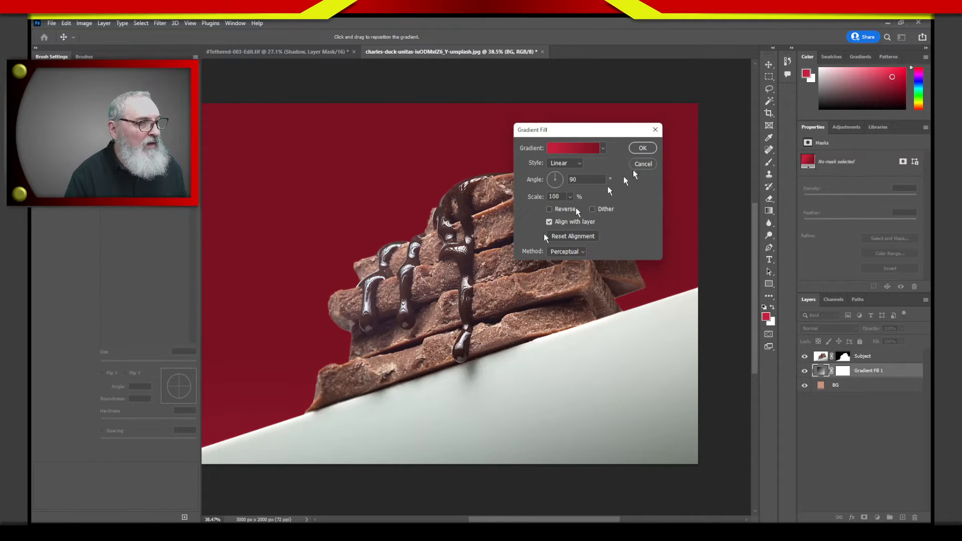
left_click(642, 148)
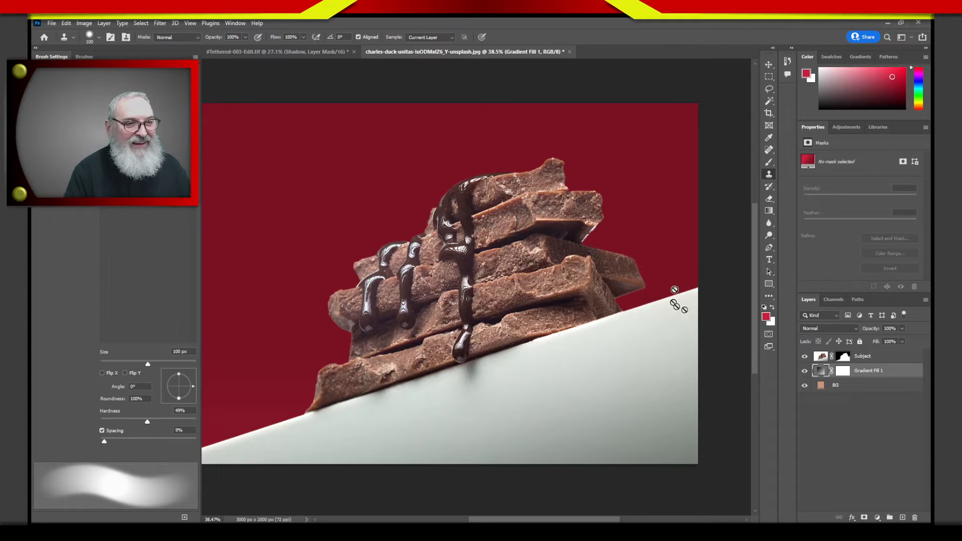
left_click_drag(877, 330, 861, 331)
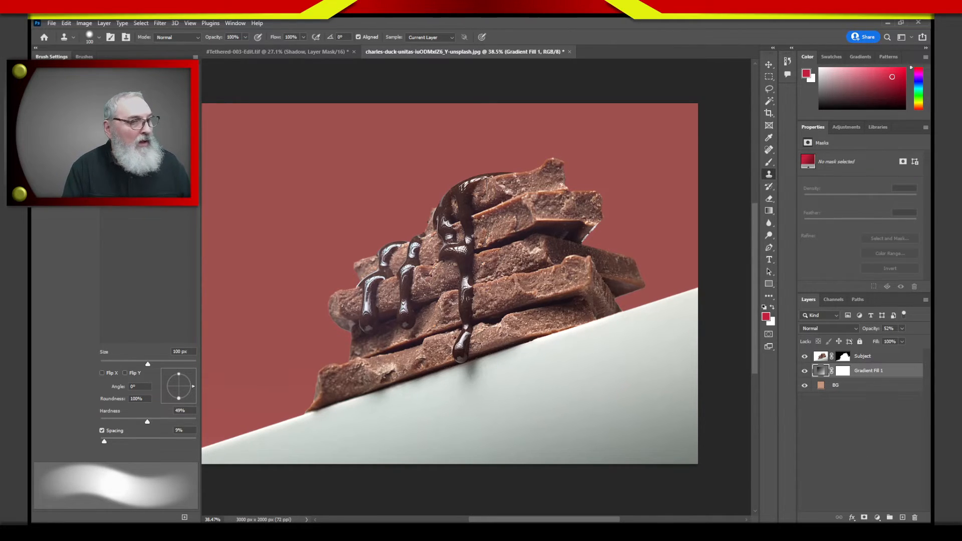
left_click_drag(633, 429, 746, 435)
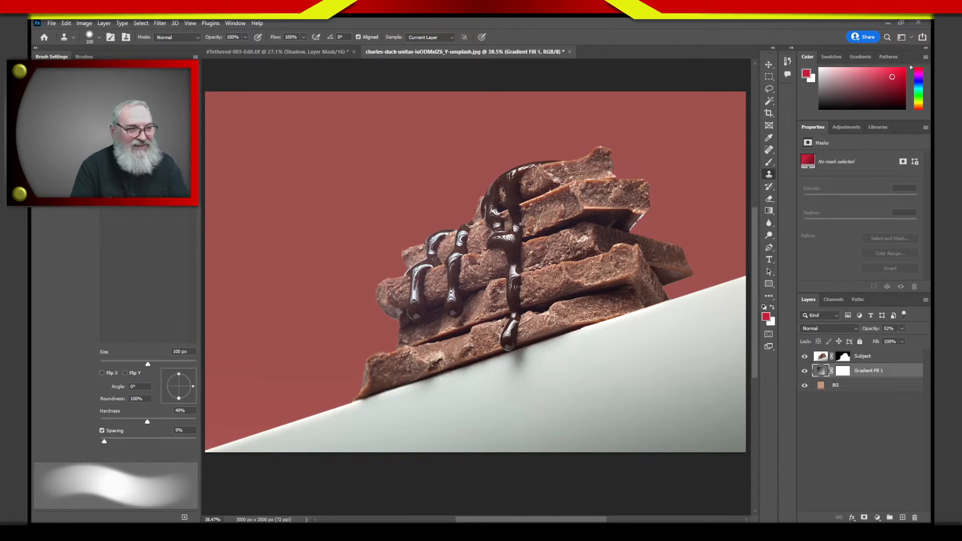
- Reopen the Gradient Fill 1 gradient and set its start color stop at location 0% to black, 000000
double_click(820, 371)
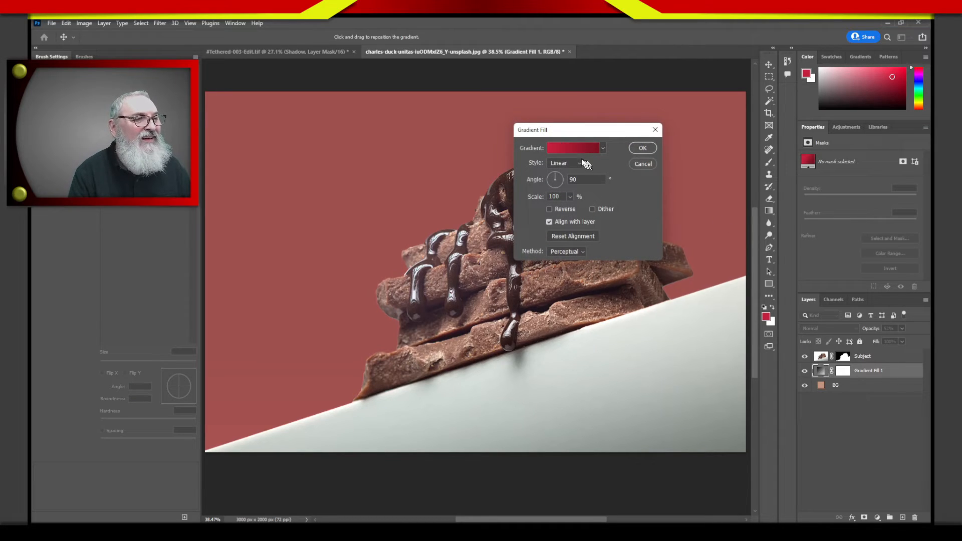
left_click(571, 148)
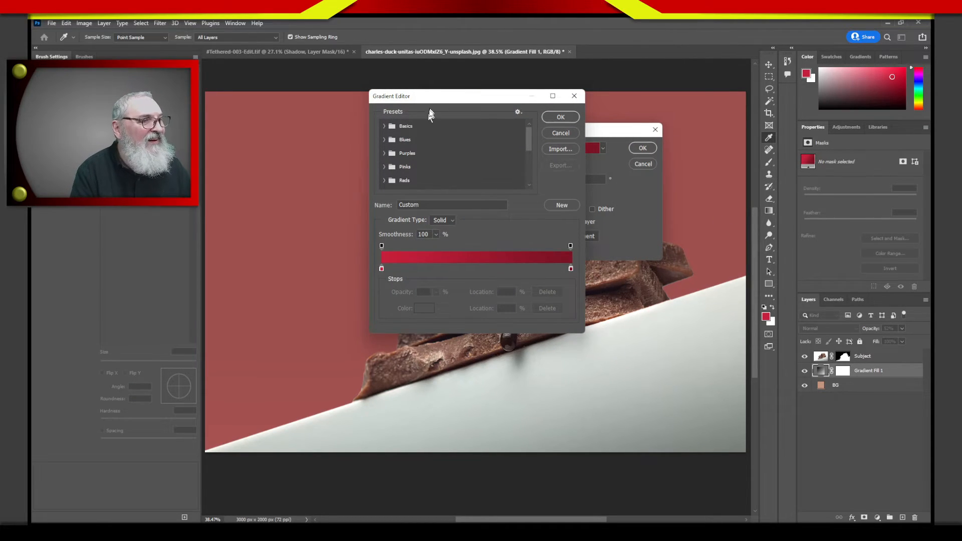
left_click(380, 269)
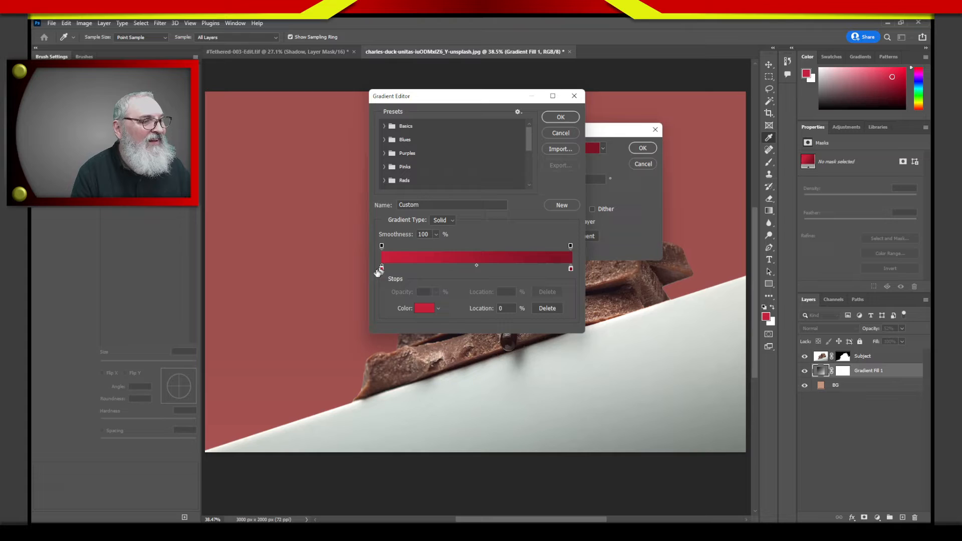
left_click(427, 307)
left_click_drag(711, 189, 660, 243)
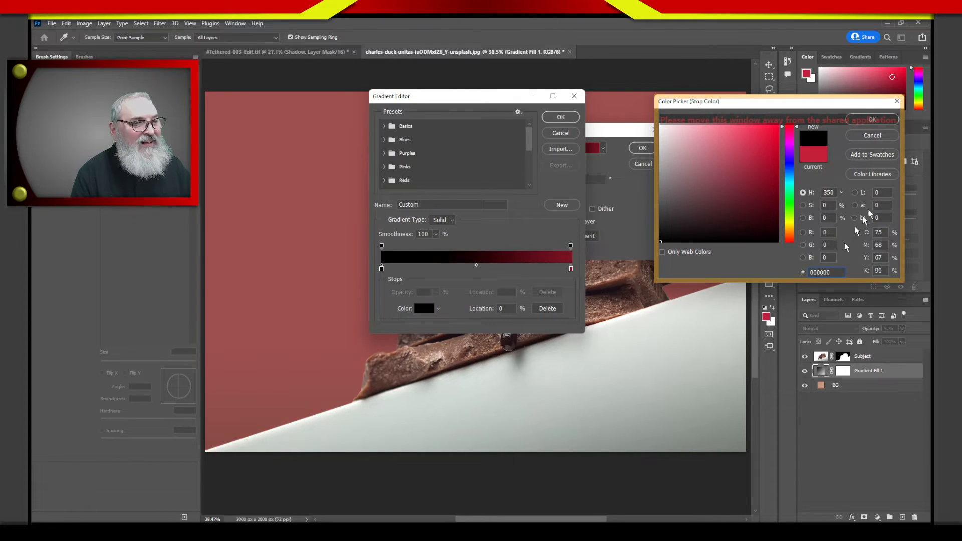
left_click(872, 120)
- Set the gradient's end color stop at location 100% to white and accept the edited gradient
left_click_drag(570, 269, 572, 270)
left_click(429, 308)
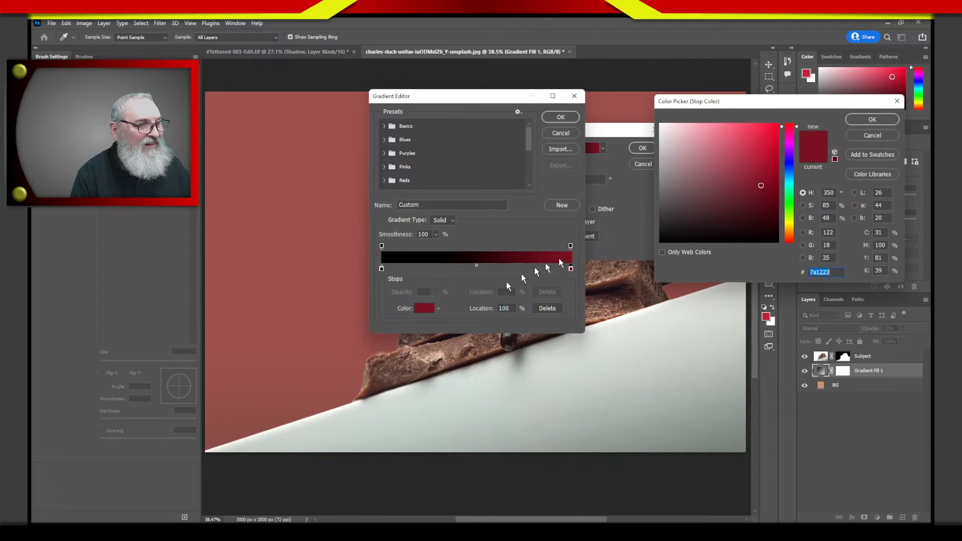
left_click_drag(721, 166, 659, 123)
left_click(872, 120)
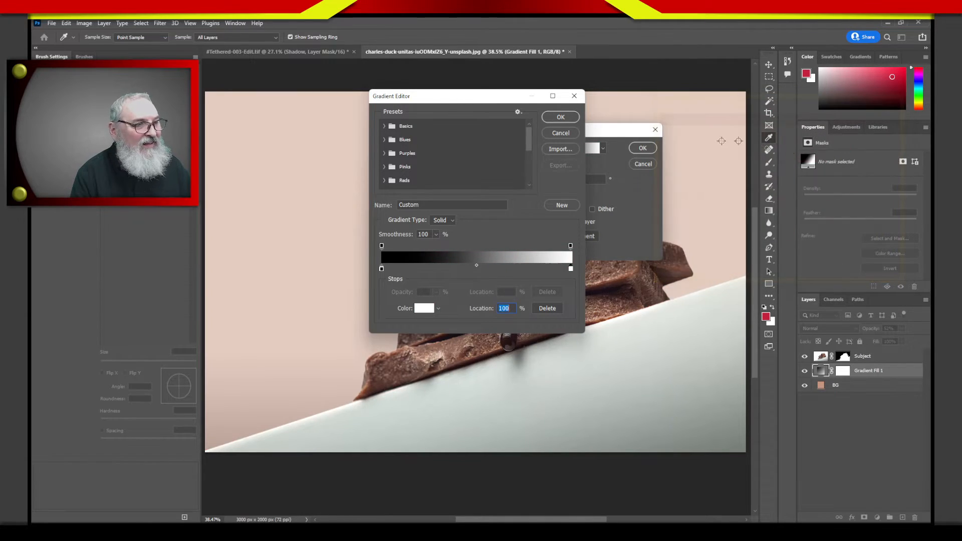
left_click(559, 118)
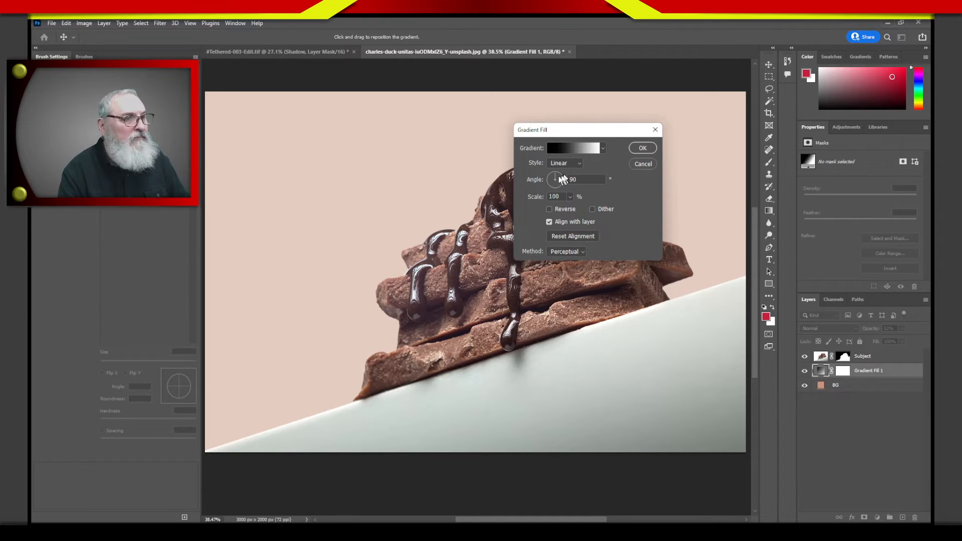
- Reset the gradient's alignment, shift it down the canvas, and tilt it to an angle of -66.94°
mouse_move(557, 180)
left_mouse_down()
mouse_move(567, 179)
mouse_move(567, 197)
left_mouse_up()
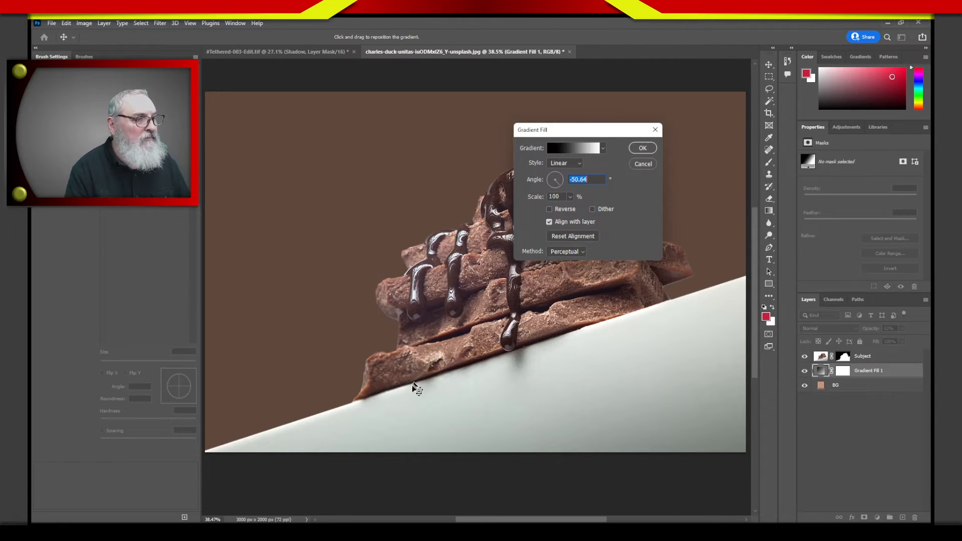
left_click(589, 239)
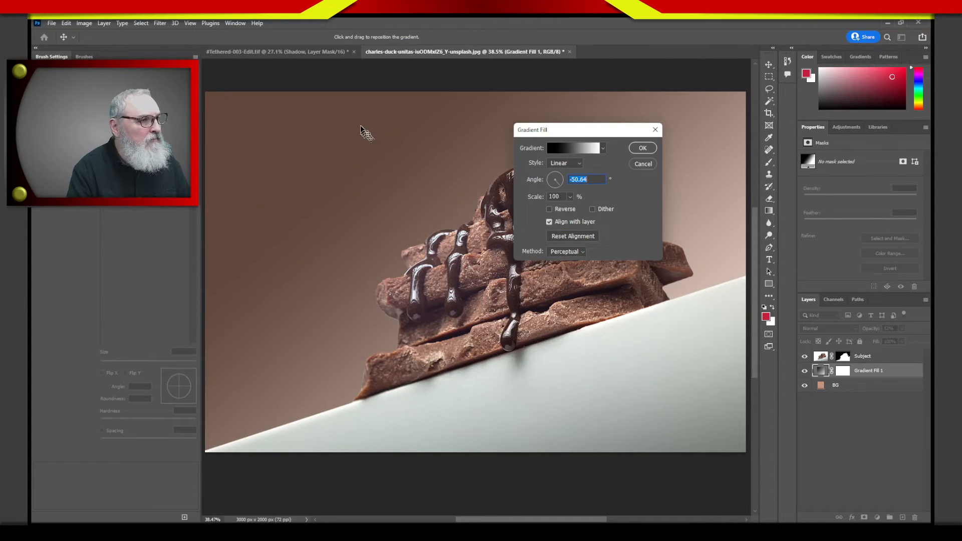
left_click_drag(346, 108, 326, 243)
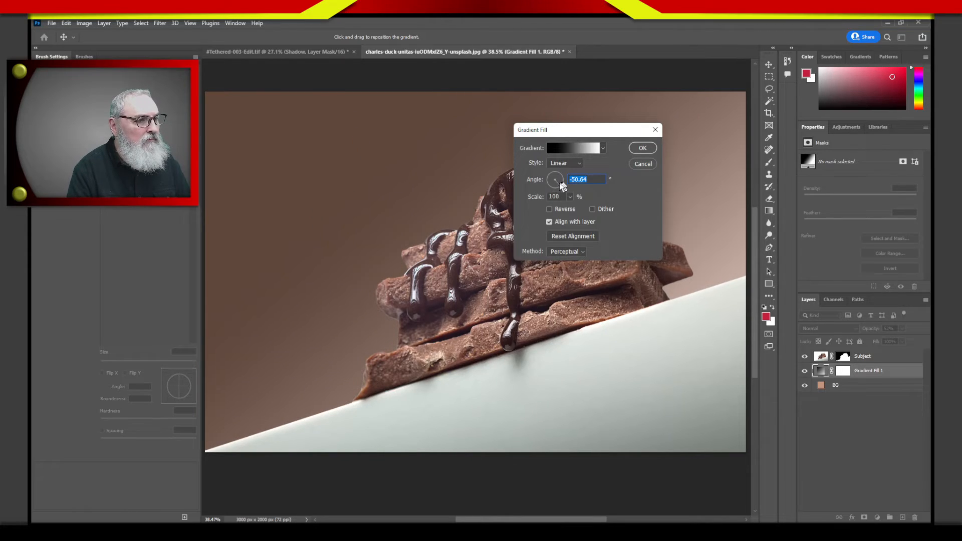
left_click_drag(562, 194, 561, 194)
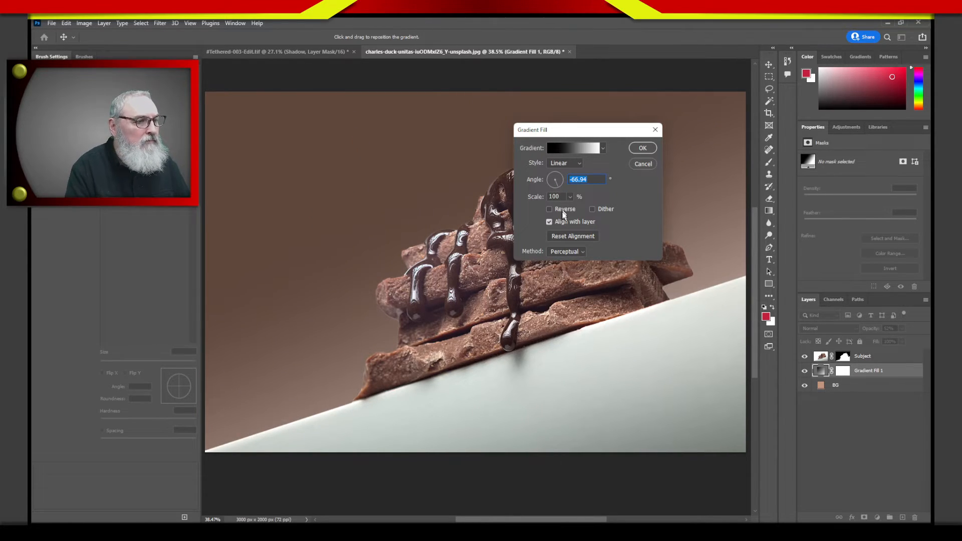
- Set the gradient method to Classic and shift the gradient a little further down behind the chocolate
left_click(571, 251)
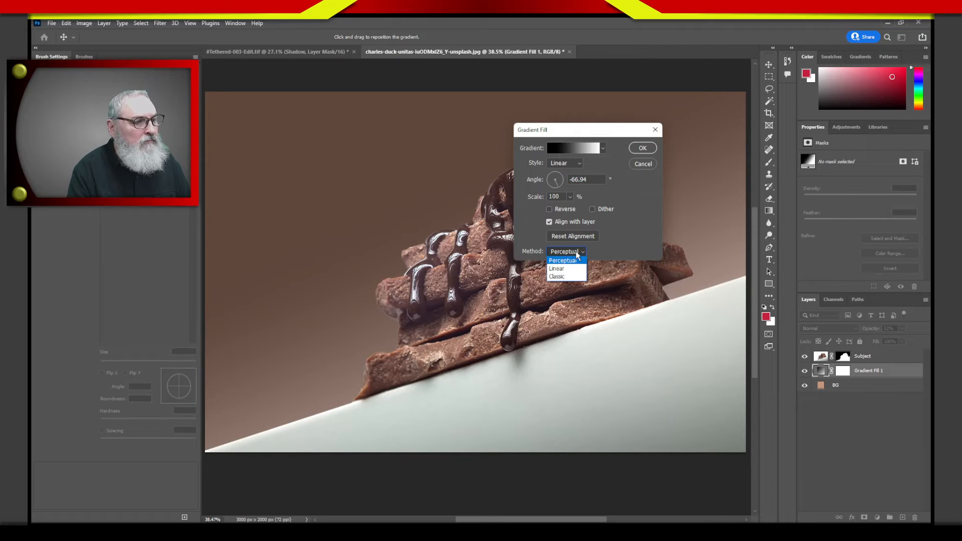
left_click(570, 277)
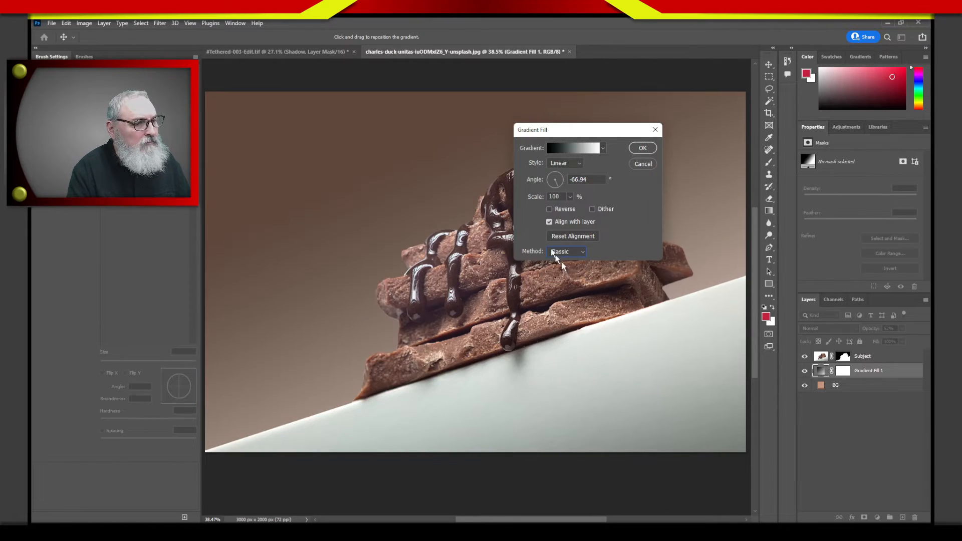
left_click_drag(382, 118, 381, 174)
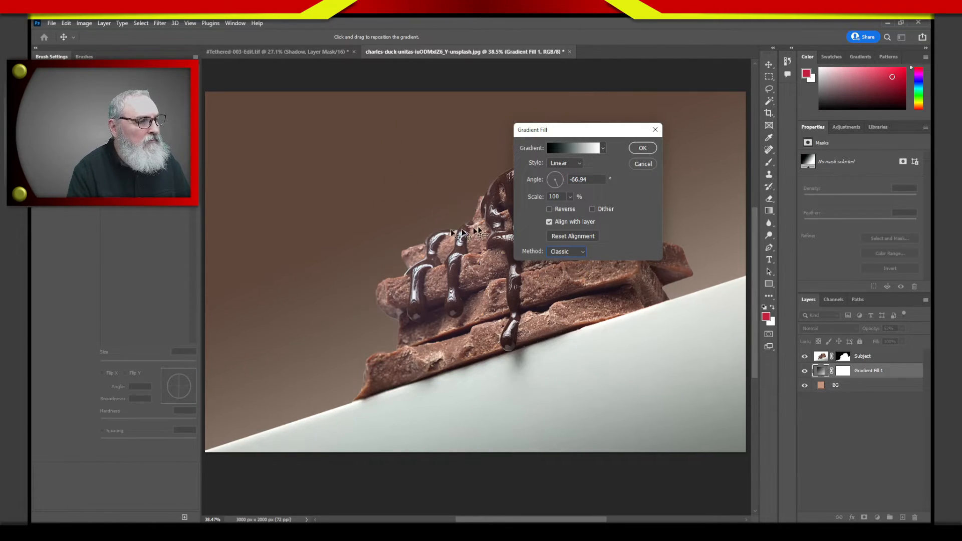
- Adjust the gradient fill's angle to -60.9°
key("alt")
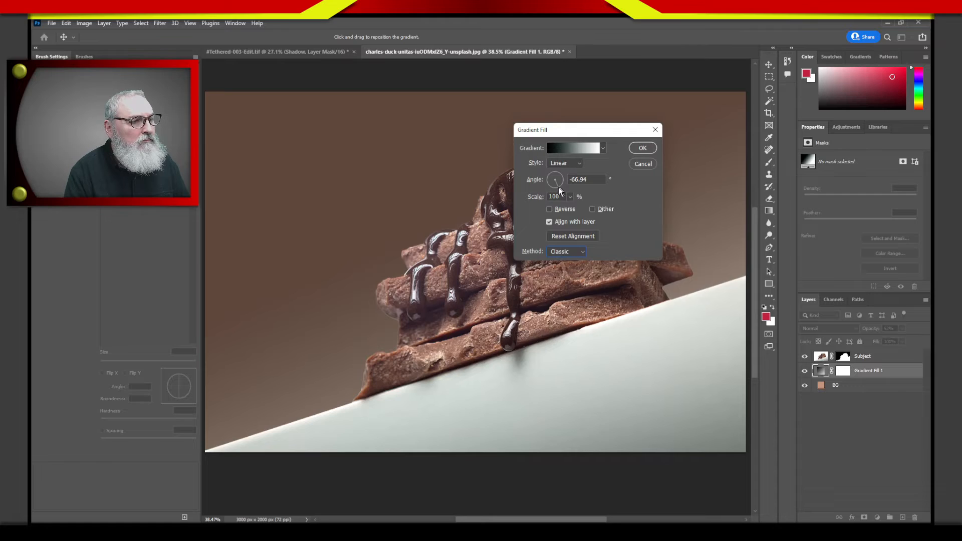
left_click_drag(557, 187, 556, 189)
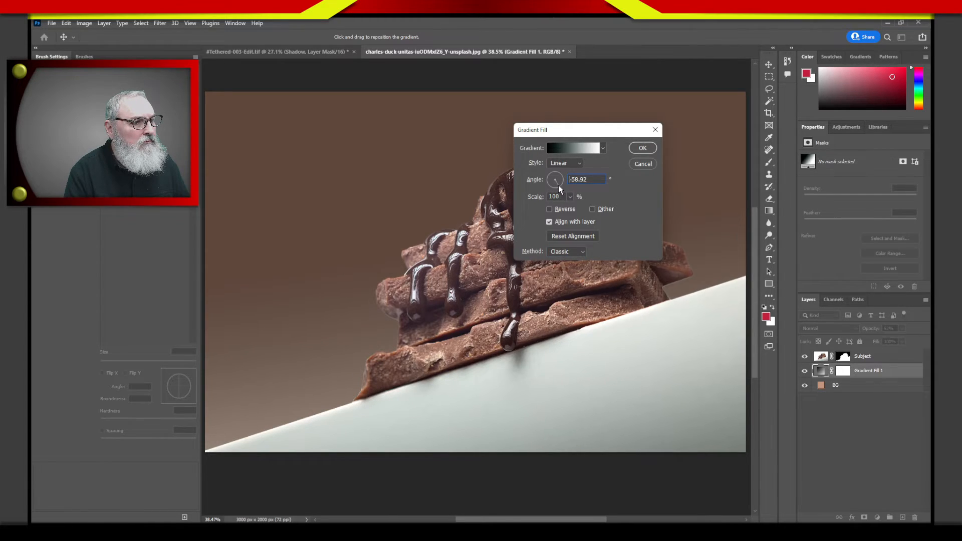
left_click_drag(558, 185, 564, 193)
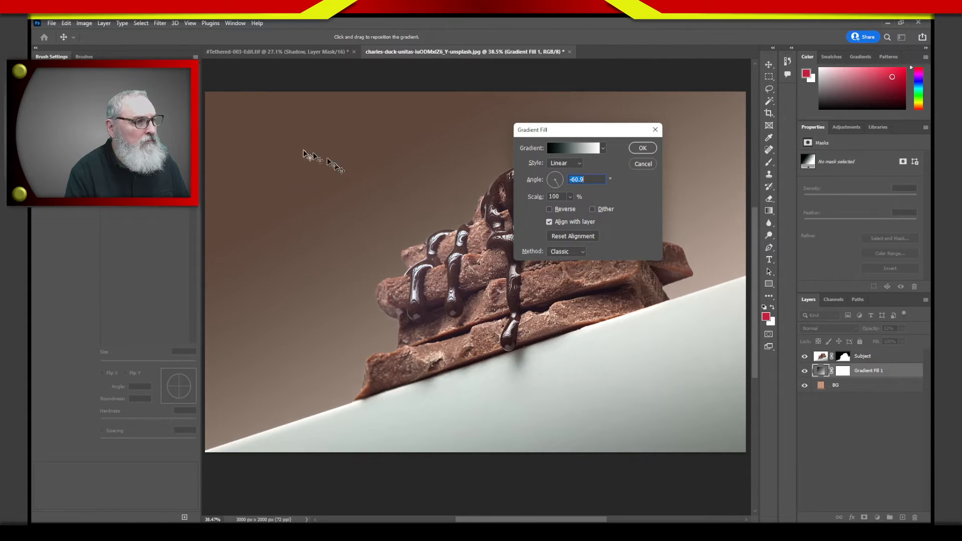
- Accept the gradient fill settings, set the Gradient Fill 1 layer's blend mode to Multiply and raise its opacity to 100%
left_click(576, 236)
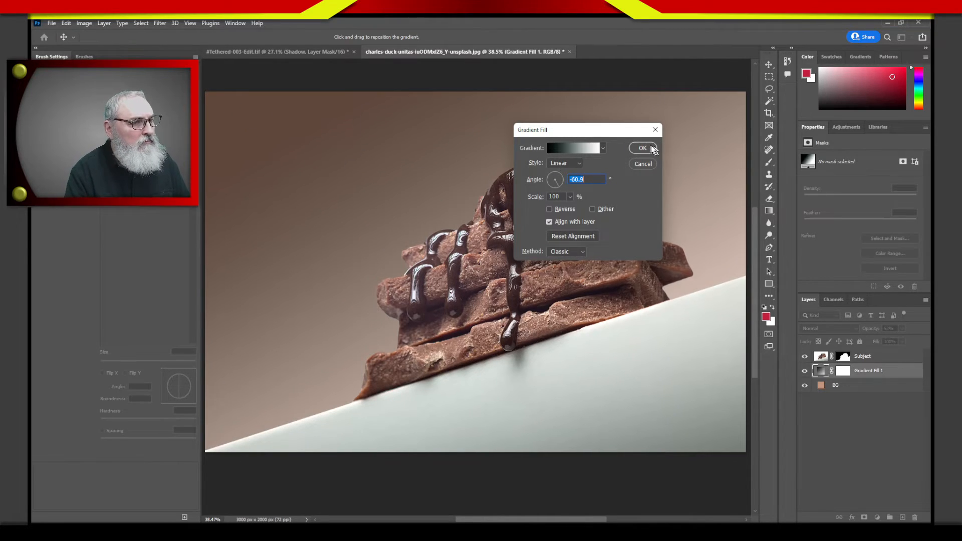
left_click(642, 148)
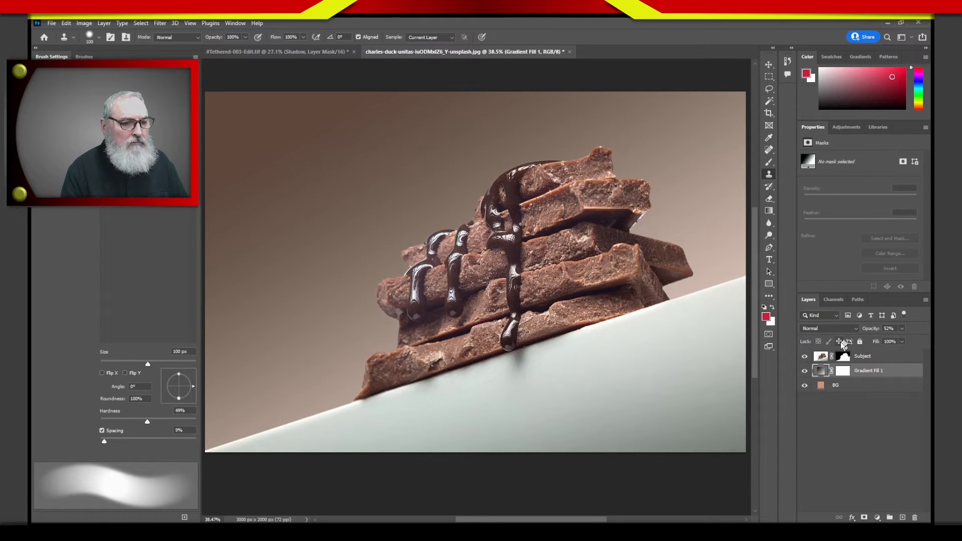
left_click(850, 328)
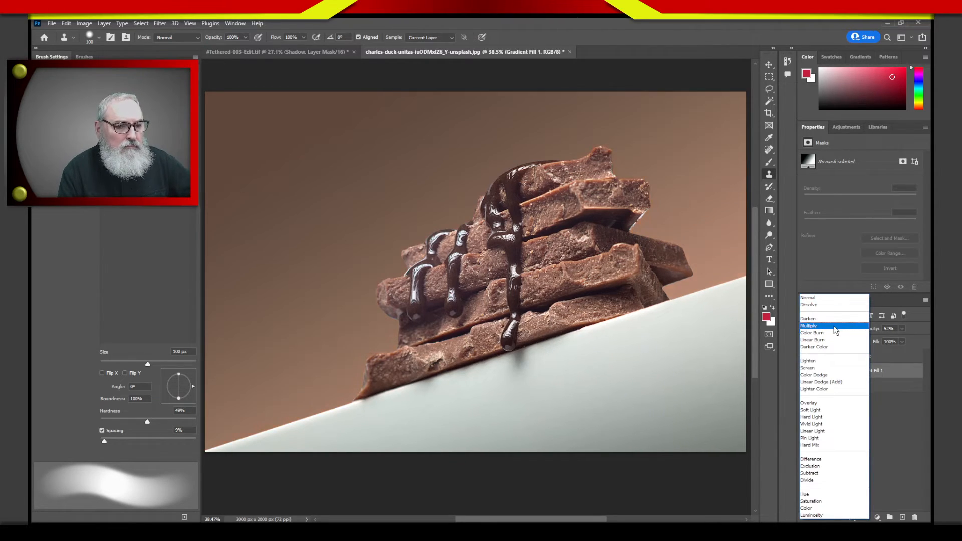
left_click(831, 327)
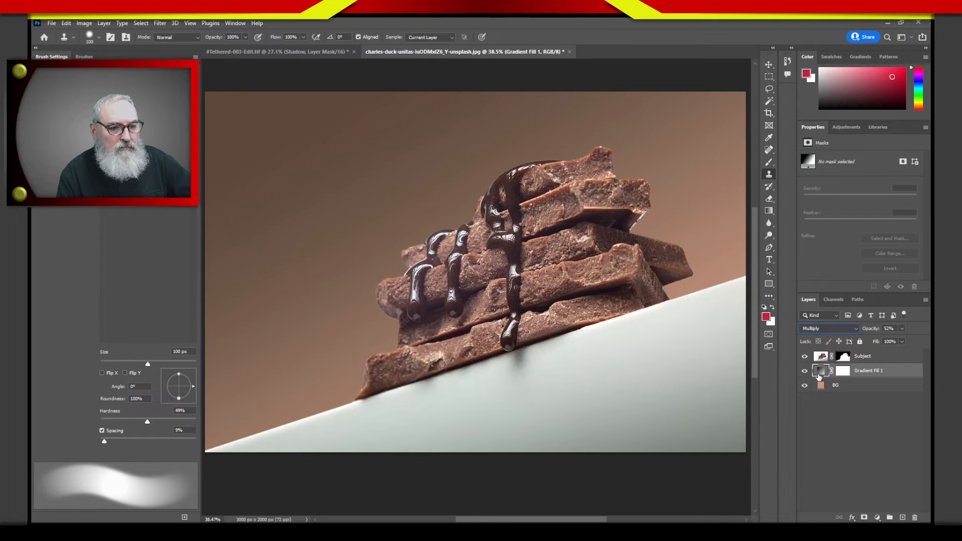
left_click_drag(870, 328, 925, 331)
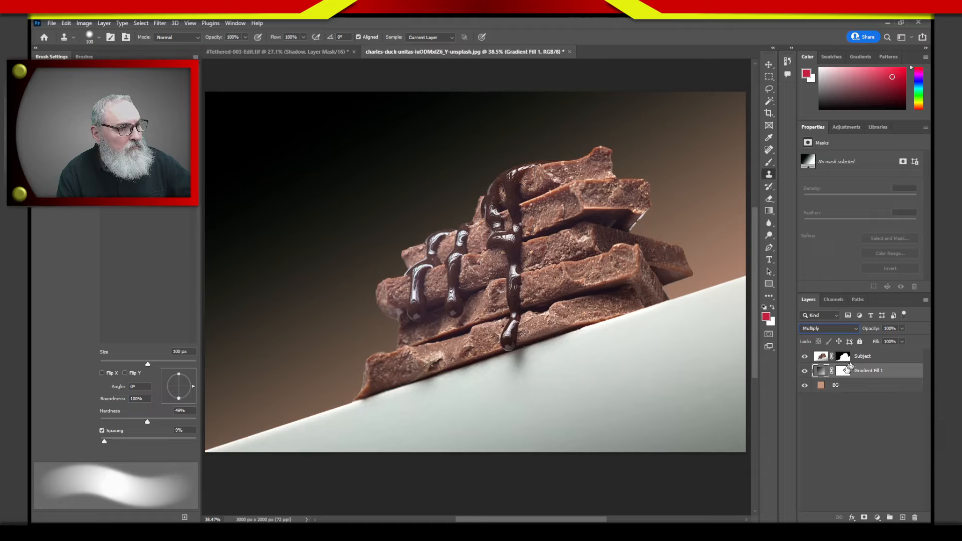
- Set the gradient fill's angle to -70.88° and replace its black start stop with a new color stop at location 0%
double_click(821, 371)
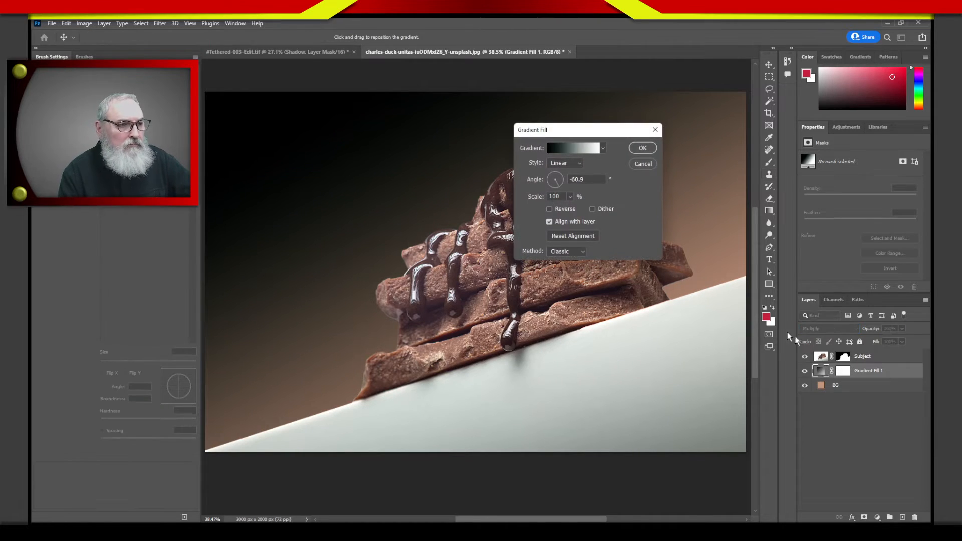
left_click_drag(555, 186, 561, 184)
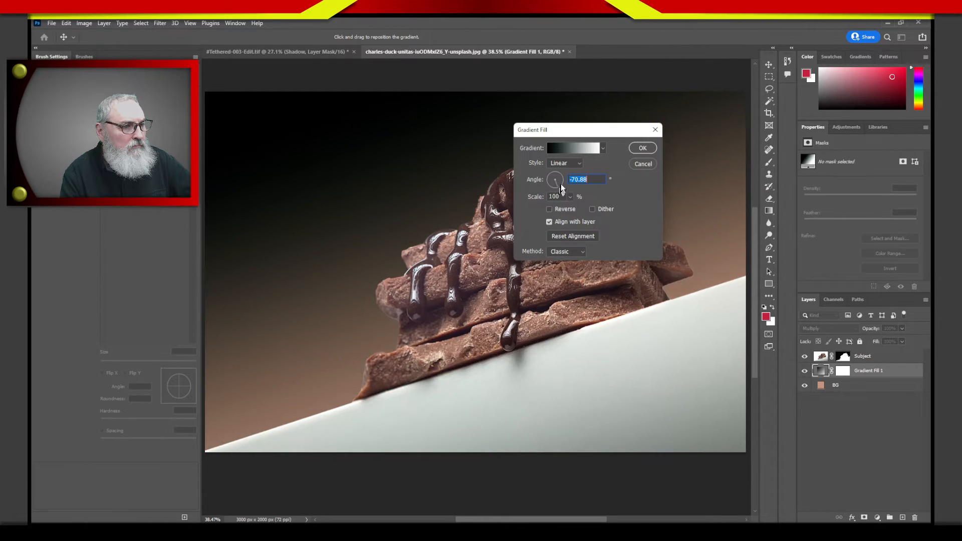
left_click(580, 148)
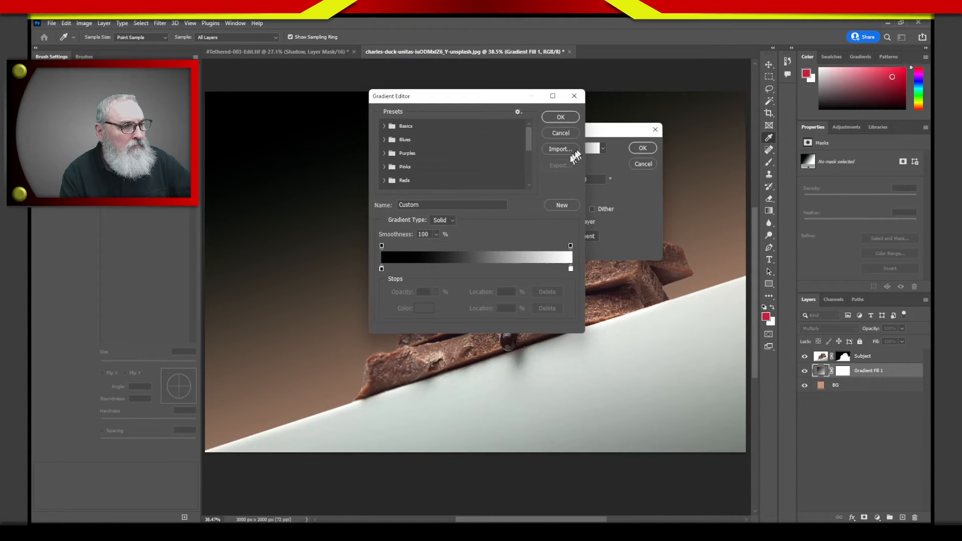
left_click(381, 268)
left_click_drag(381, 269, 386, 308)
left_click(382, 269)
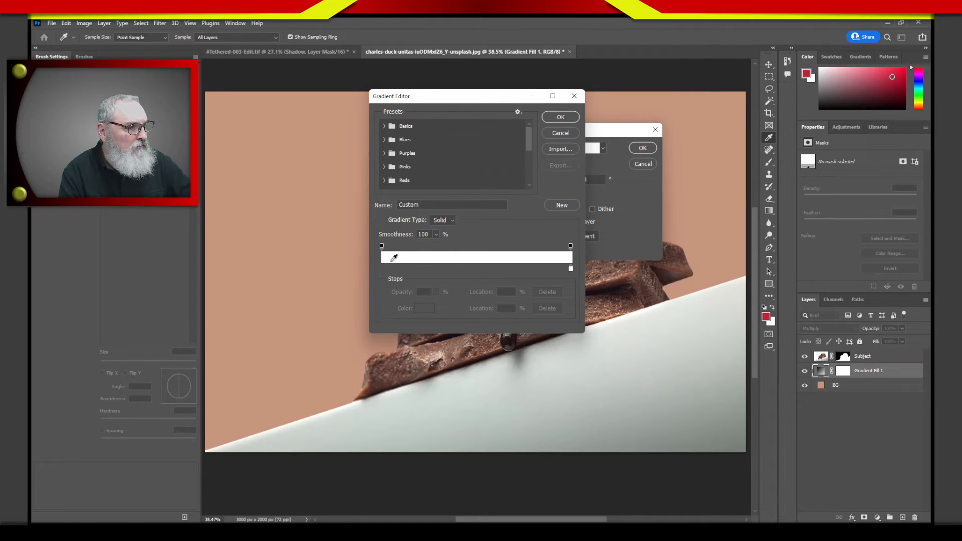
left_click(409, 269)
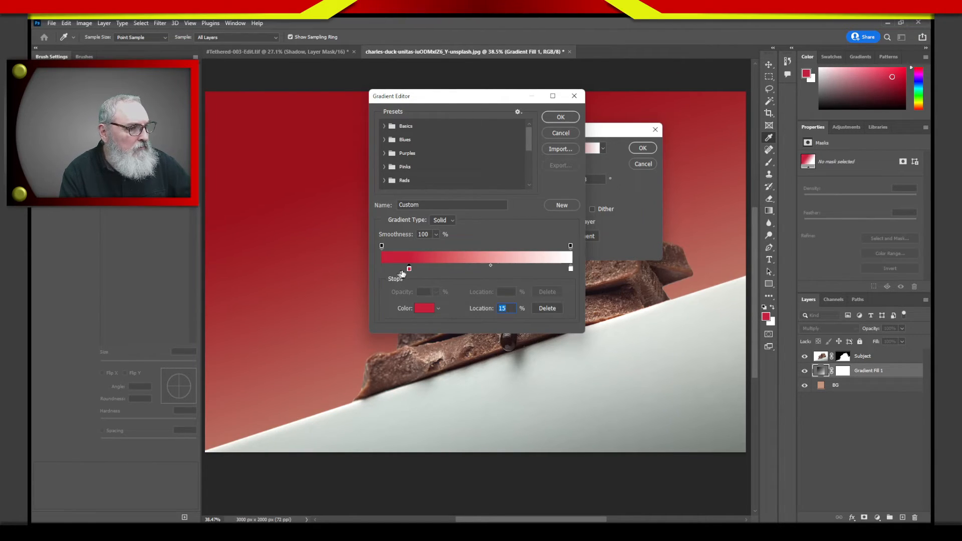
left_click_drag(408, 269, 394, 299)
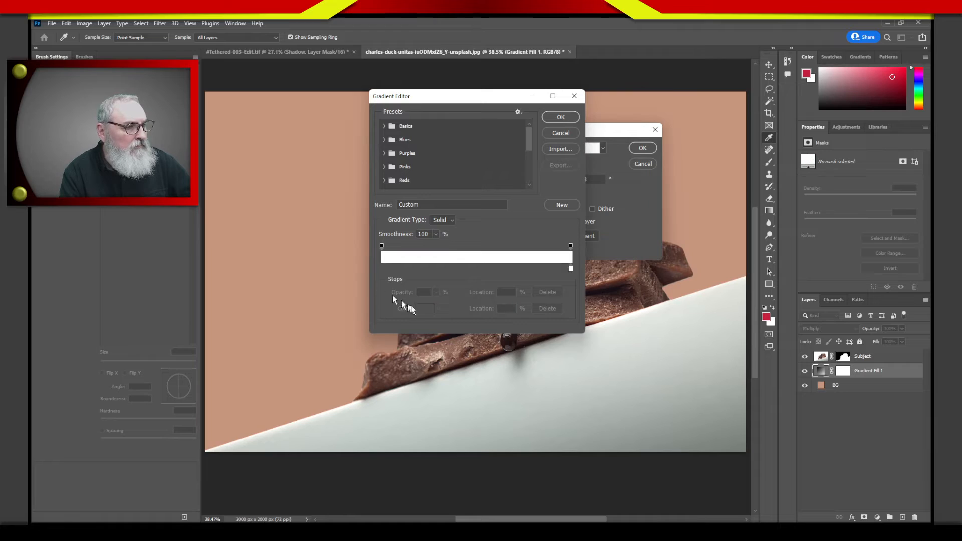
left_click(381, 269)
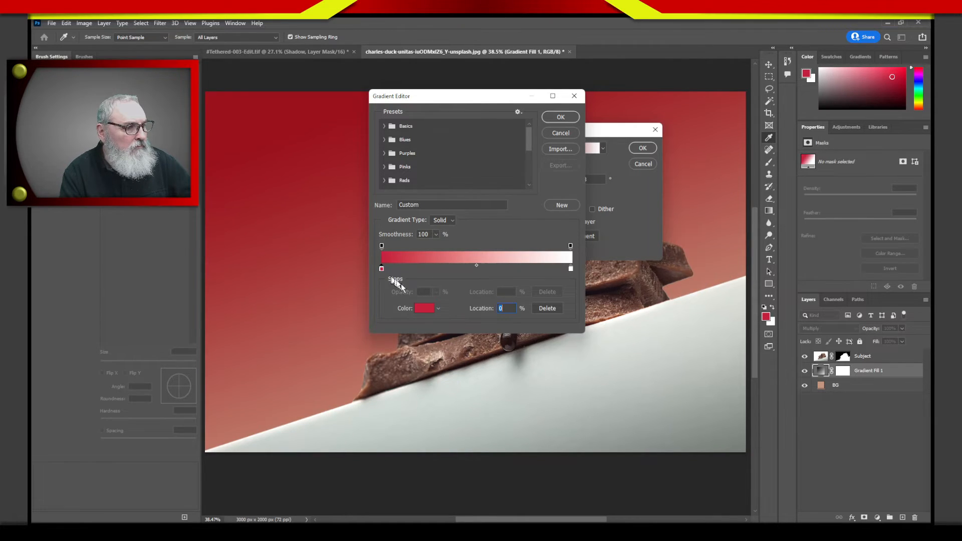
- Recolor the gradient's start stop at 0% to a neutral dark gray and accept the gradient and fill settings
left_click(424, 308)
left_click(711, 218)
left_click_drag(693, 228, 660, 243)
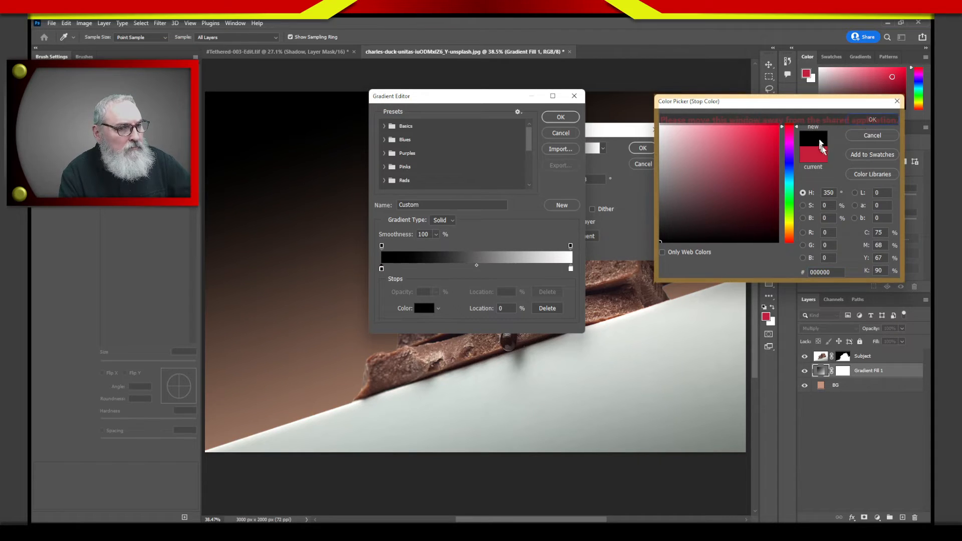
left_click_drag(696, 216, 649, 202)
left_click(870, 120)
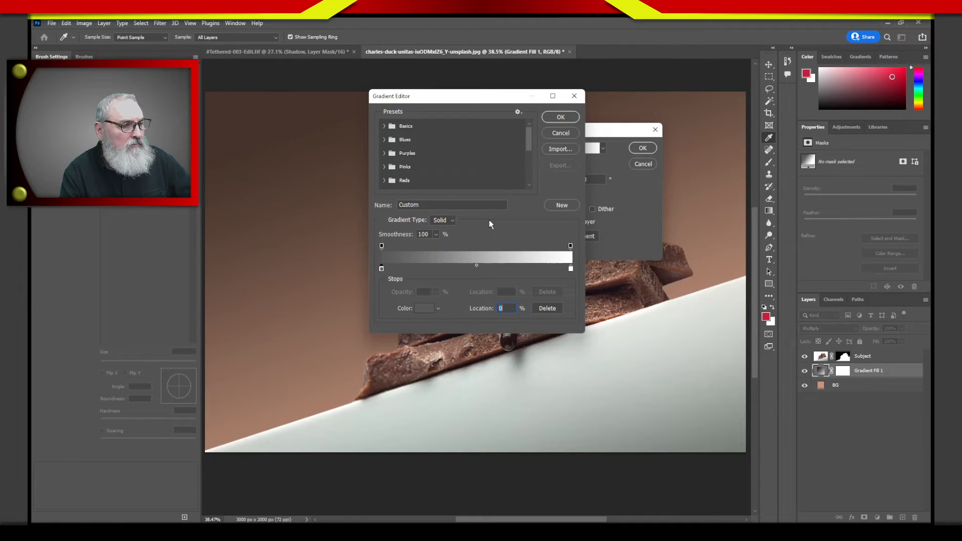
left_click(562, 120)
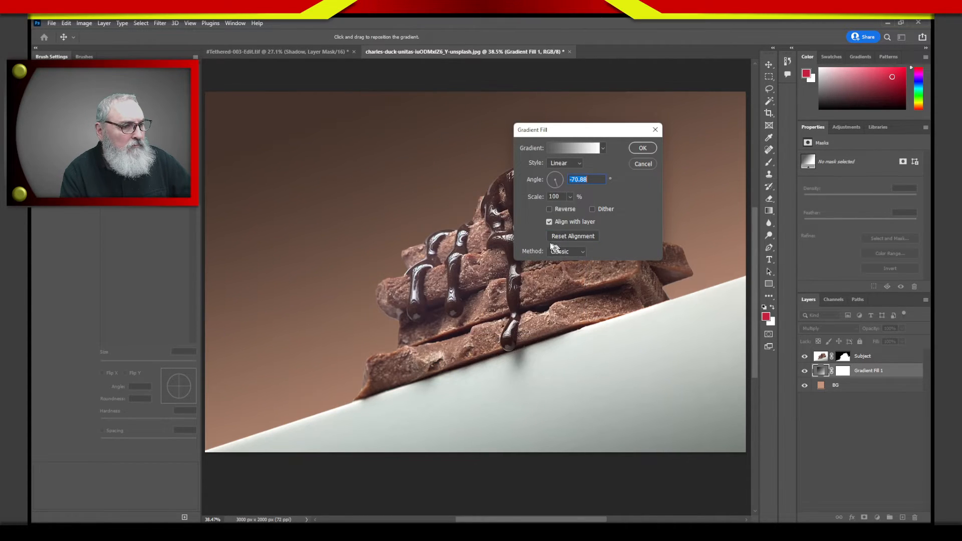
key("Return")
key("s")
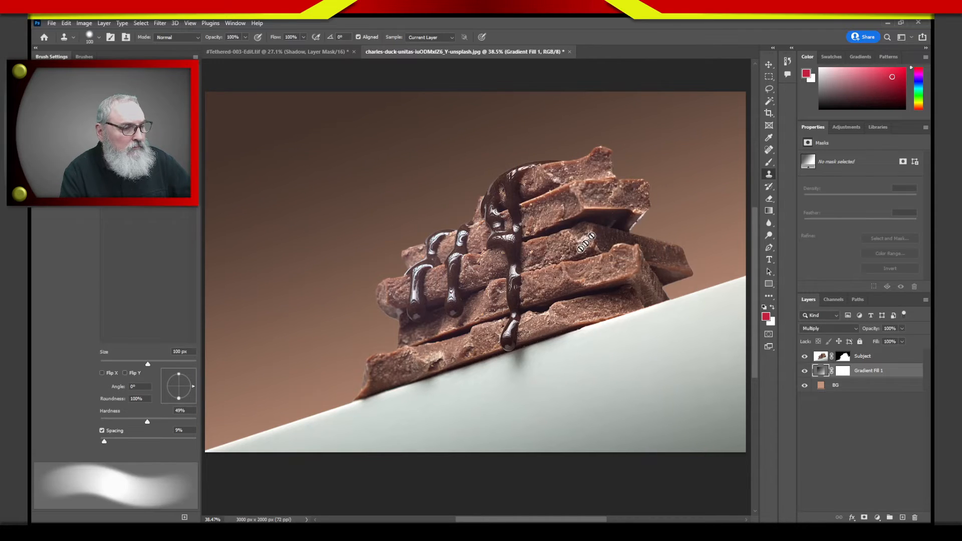
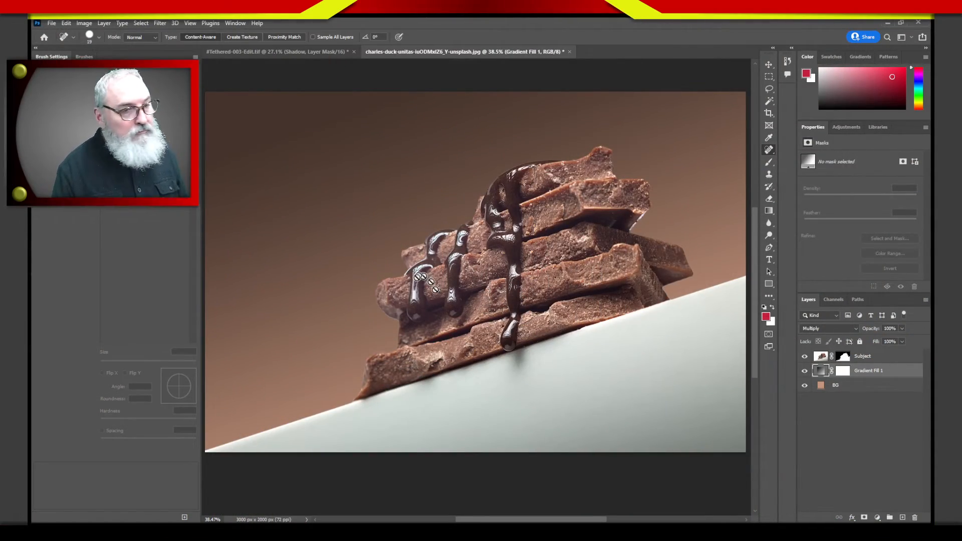
- Activate the Spot Healing Brush on the Subject layer's image, with the top of the chocolate stack magnified for retouching
right_click(775, 152)
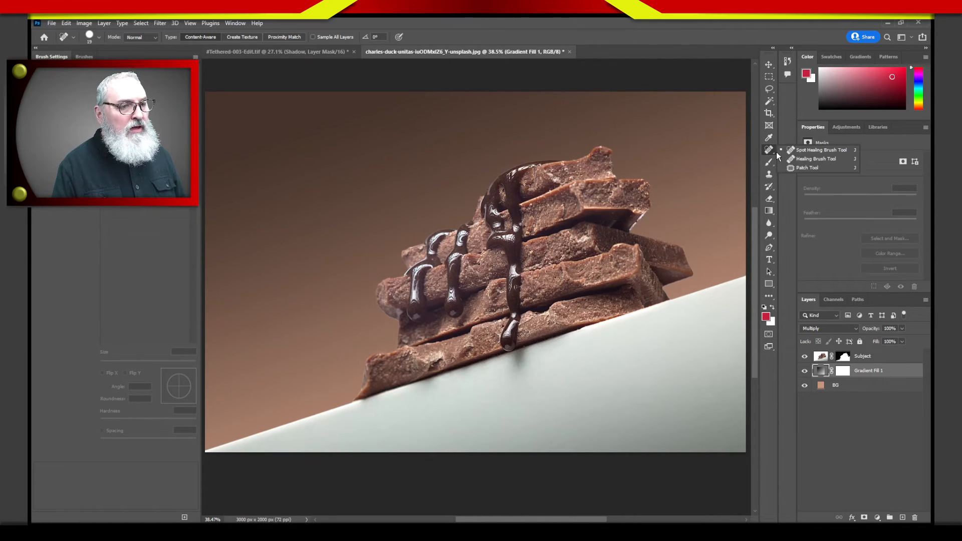
left_click(806, 160)
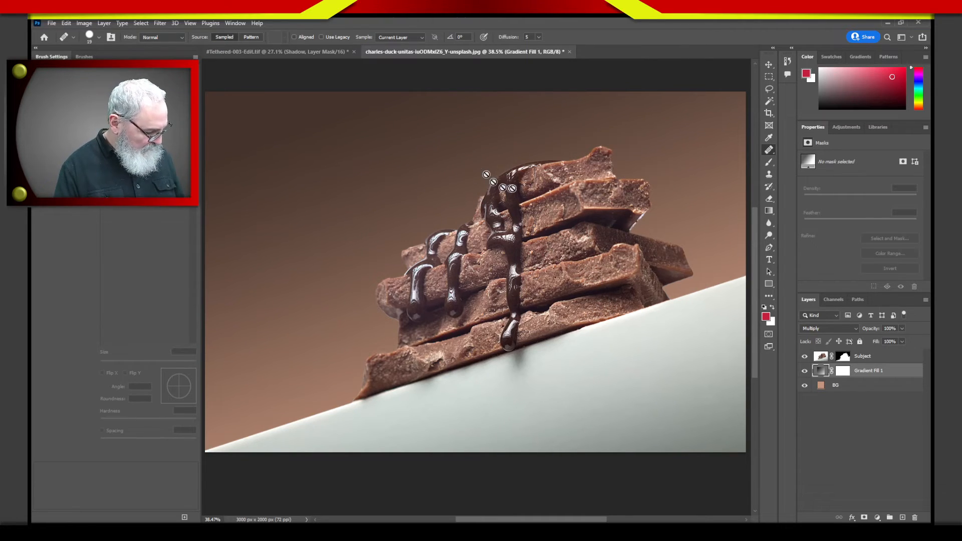
key("z")
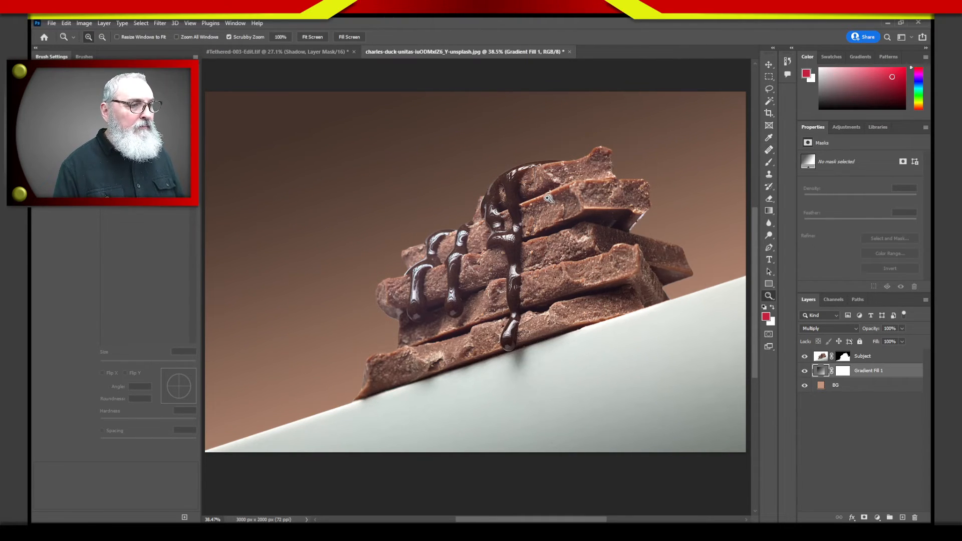
left_click_drag(537, 198, 557, 234)
left_click_drag(556, 235, 518, 293)
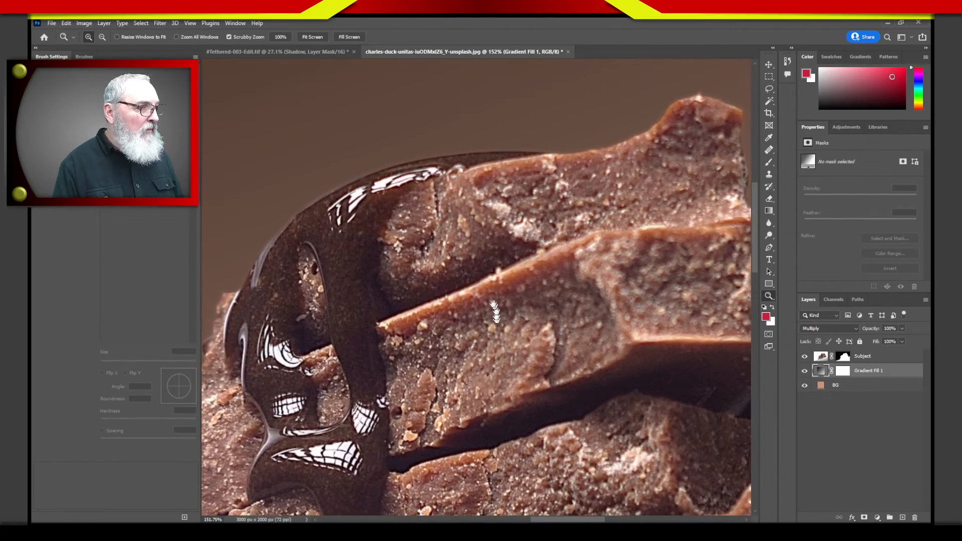
left_click(769, 151)
left_click(796, 150)
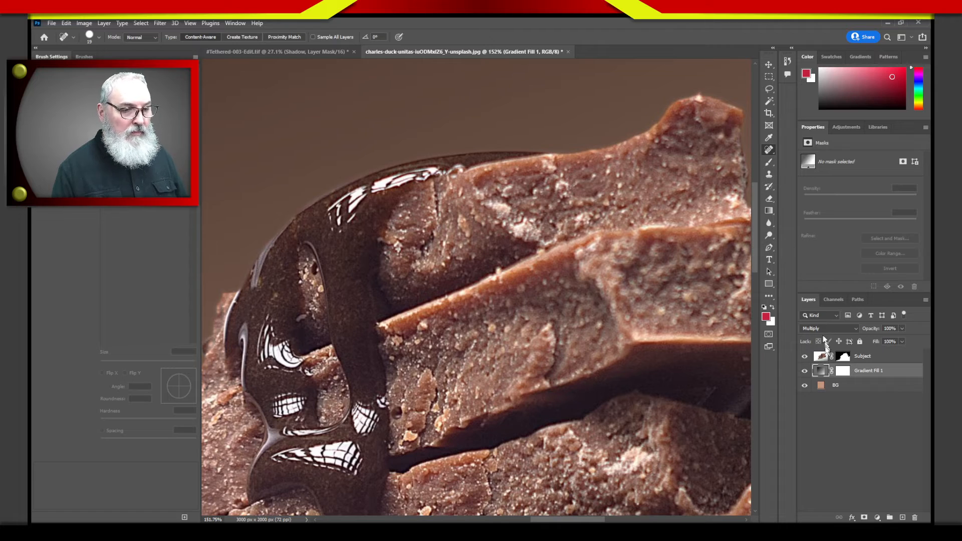
left_click(821, 356)
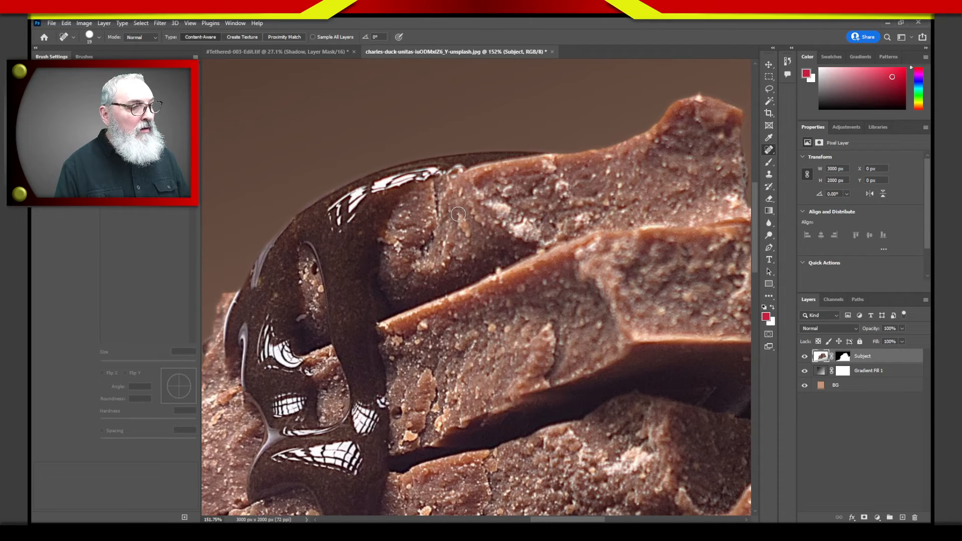
- Try to heal the light crumbs on the top chocolate piece with the Spot Healing Brush, and undo the crumb removal
mouse_move(467, 236)
left_mouse_down()
mouse_move(460, 215)
mouse_move(464, 237)
left_mouse_up()
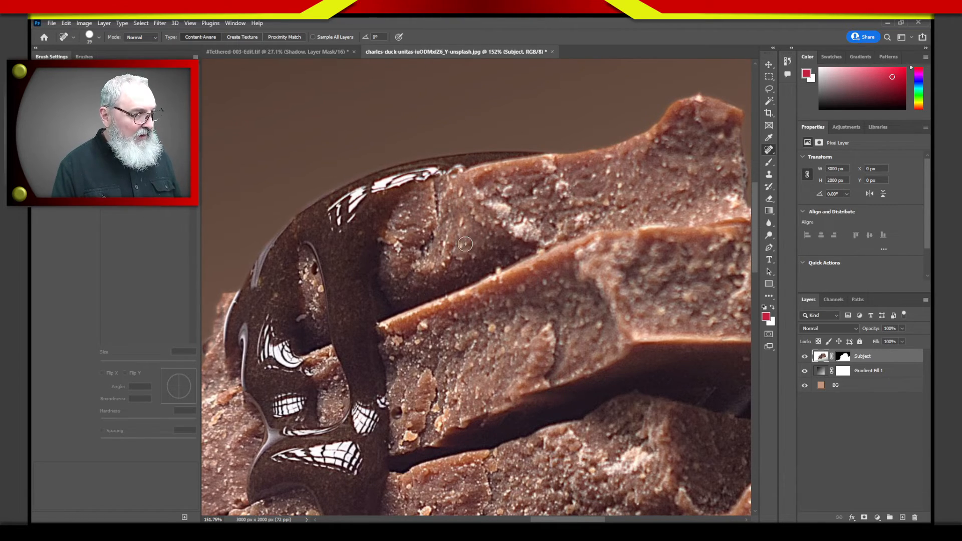
mouse_move(463, 246)
left_mouse_down()
mouse_move(484, 237)
mouse_move(472, 313)
left_mouse_up()
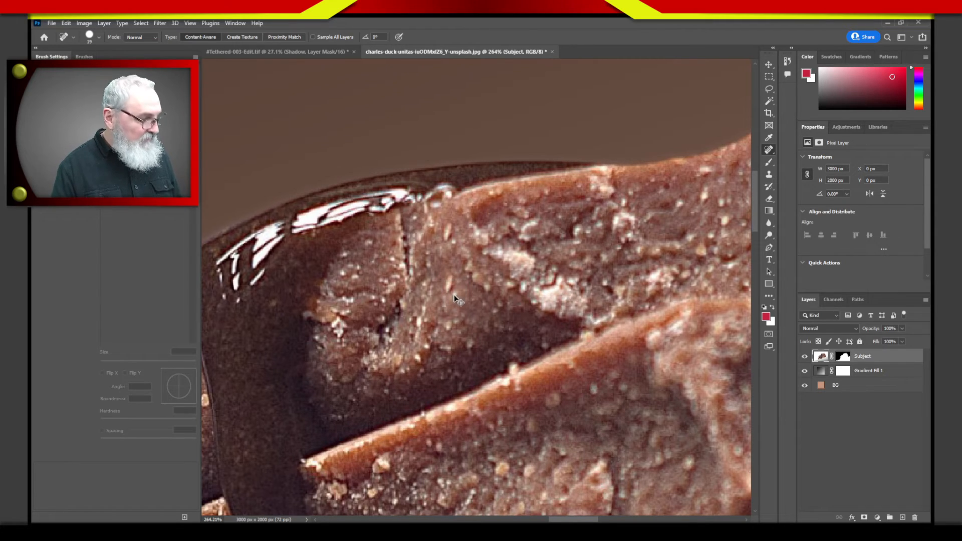
key("ctrl+z")
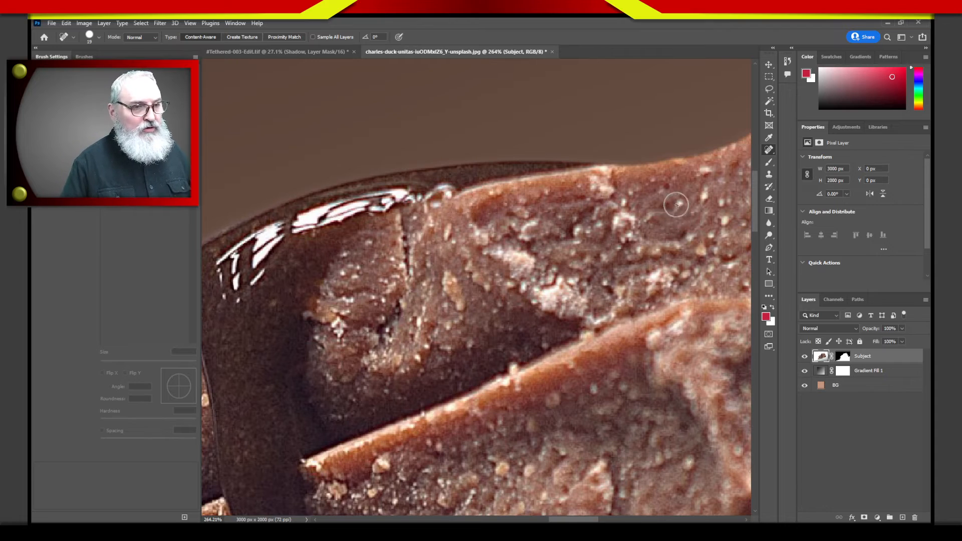
- Remove the elongated light crumb on the top chocolate piece with the Healing Brush, sampling the nearby texture just beside it
left_click(770, 151)
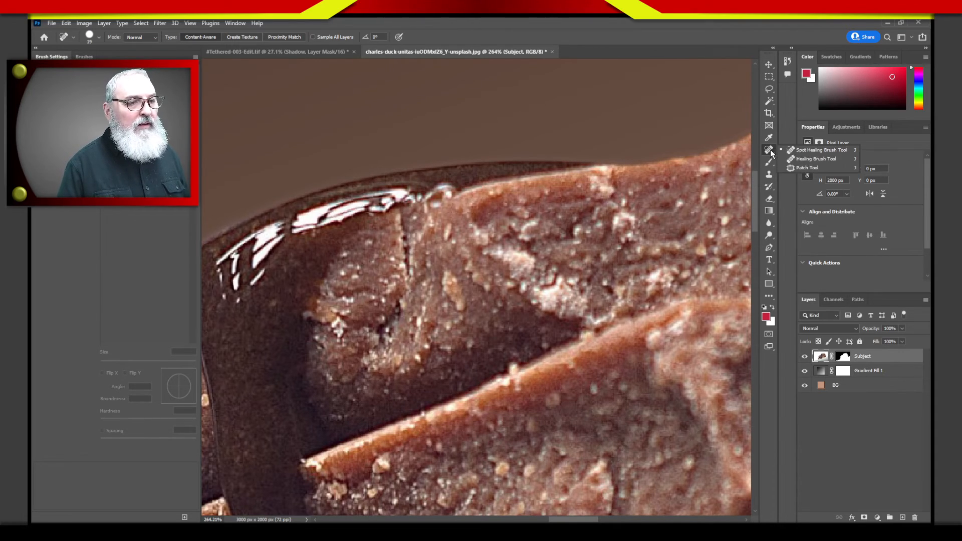
left_click(801, 159)
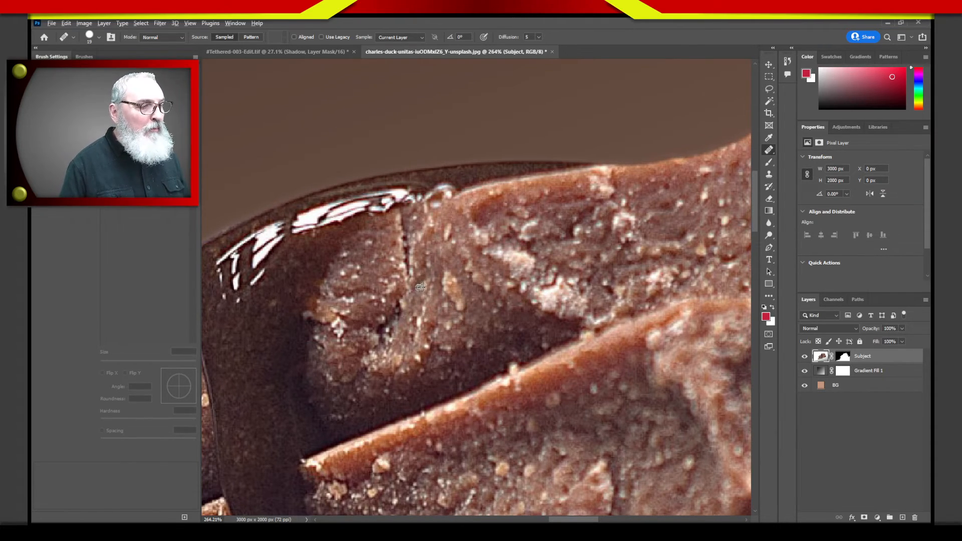
left_click(425, 271, "alt")
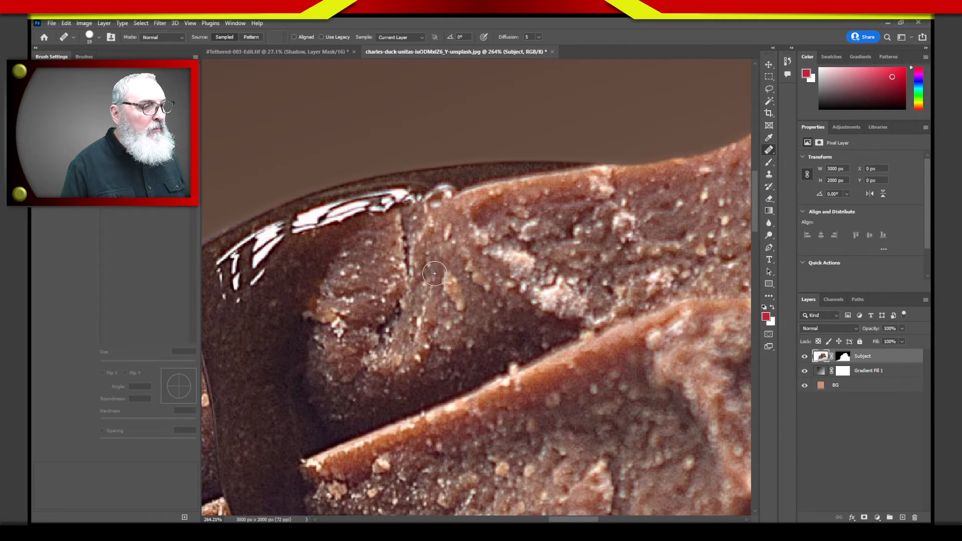
left_click_drag(447, 278, 457, 300)
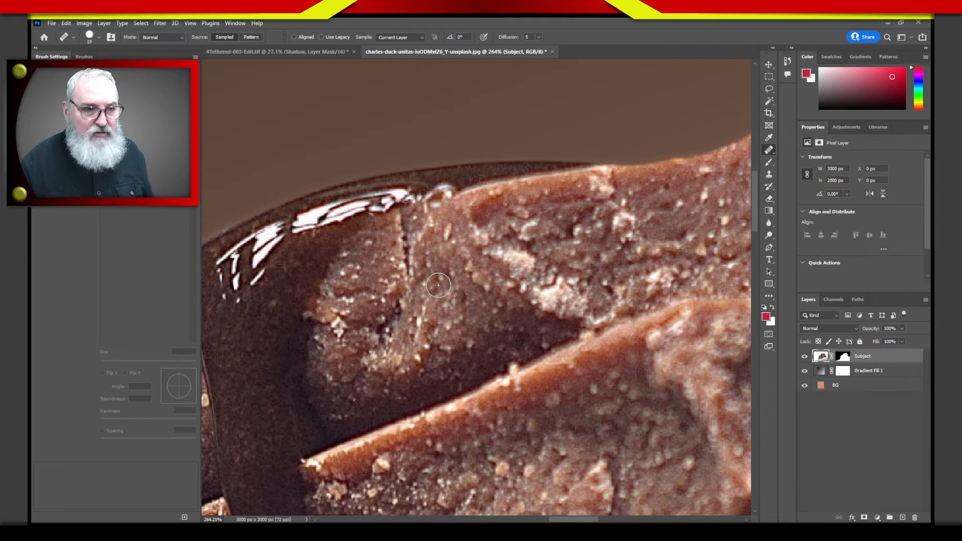
- Try to clone the small light crumb's texture onto the darker area below it with a 15 px Clone Stamp, and undo the stroke
left_click(768, 174)
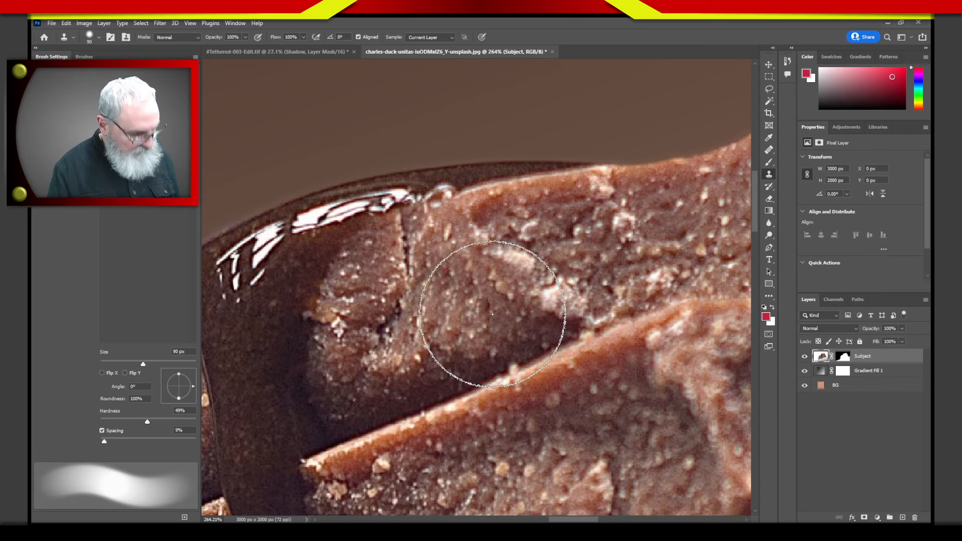
key("bracketleft")
key("bracketleft")
key("bracketleft")
key("bracketleft")
key("bracketleft")
key("bracketleft")
key("bracketleft")
key("bracketleft")
key("bracketleft")
key("bracketleft")
key("bracketleft")
key("bracketleft")
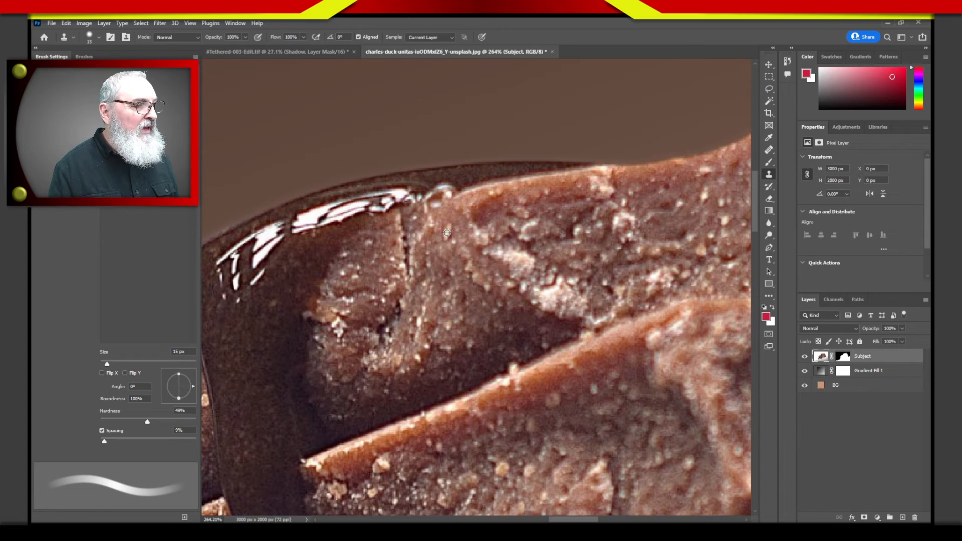
left_click(446, 233, "alt")
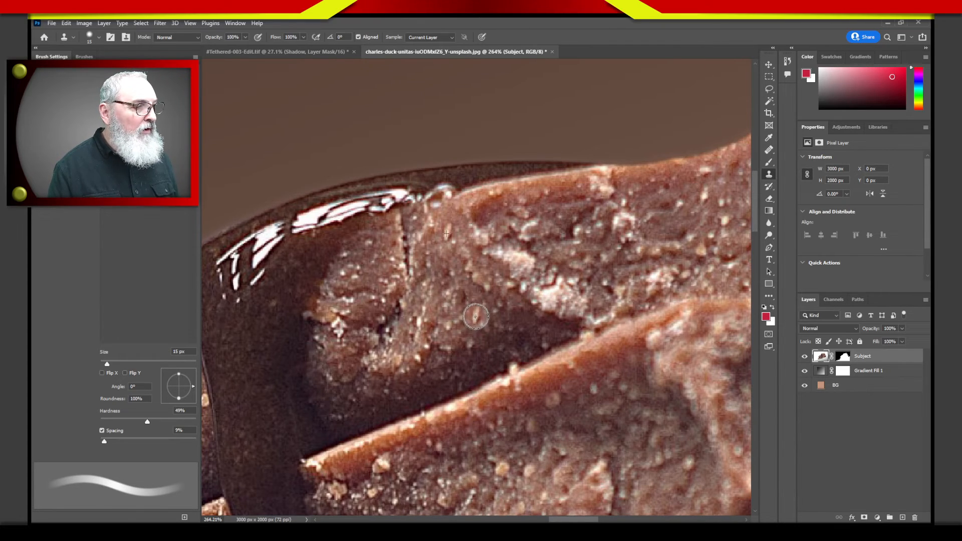
mouse_move(469, 316)
left_mouse_down()
mouse_move(493, 313)
mouse_move(463, 321)
mouse_move(501, 317)
mouse_move(466, 305)
mouse_move(491, 321)
mouse_move(495, 305)
mouse_move(478, 331)
mouse_move(462, 305)
left_mouse_up()
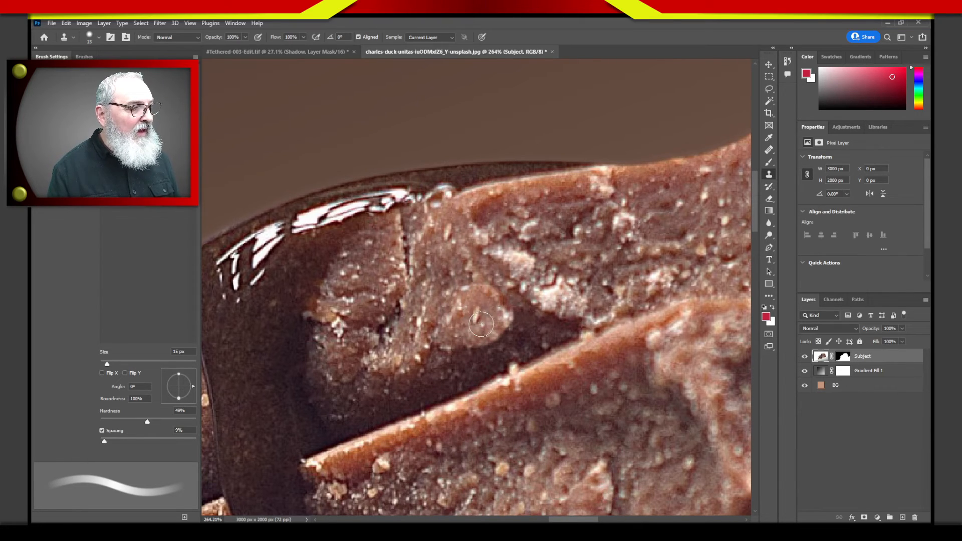
left_click(445, 228, "alt")
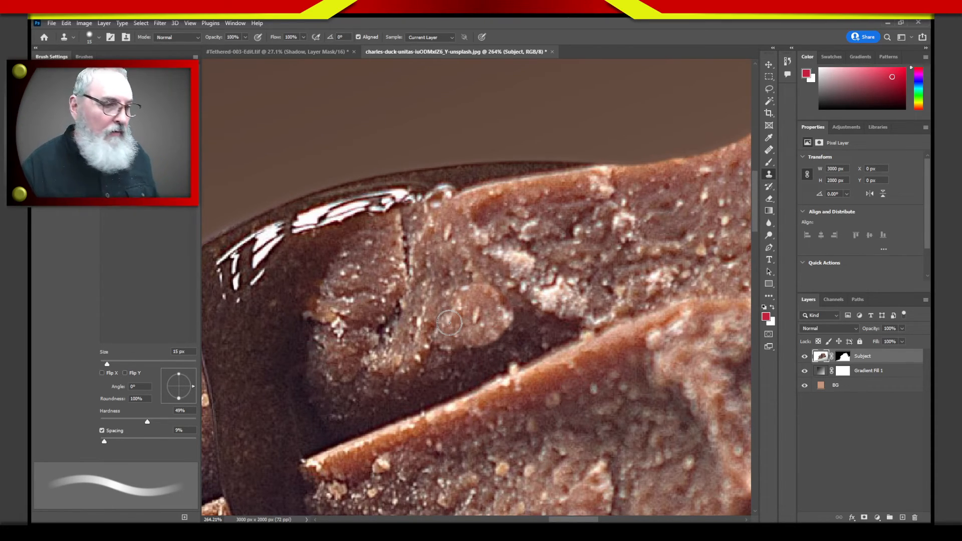
key("ctrl+z")
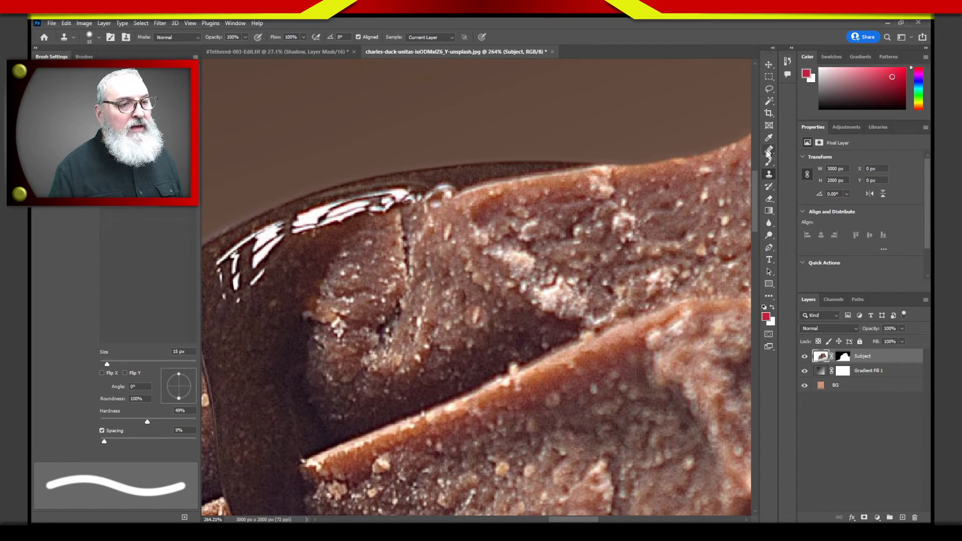
- Blend texture sampled from the small light crumb into the darker area below it with the Healing Brush
left_click(768, 151)
left_click(768, 155)
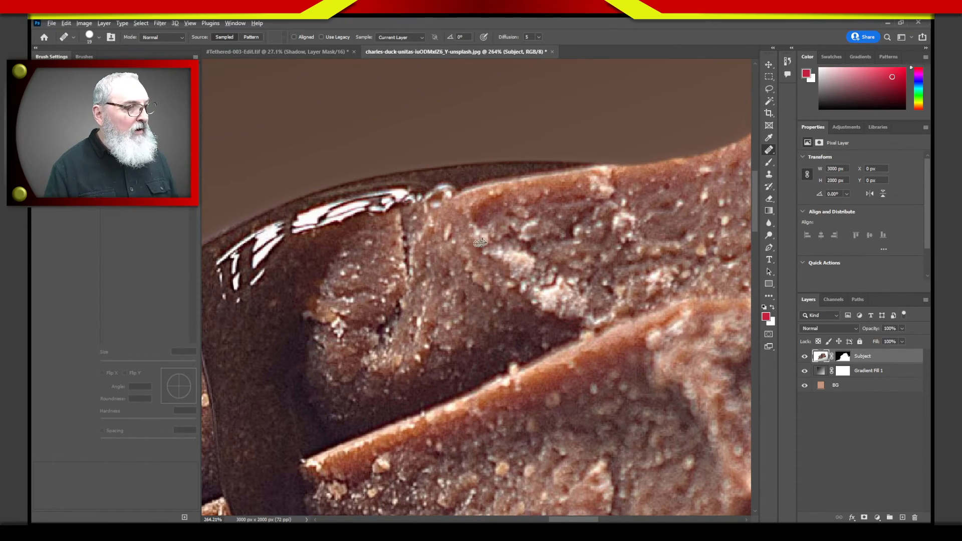
left_click(443, 231, "alt")
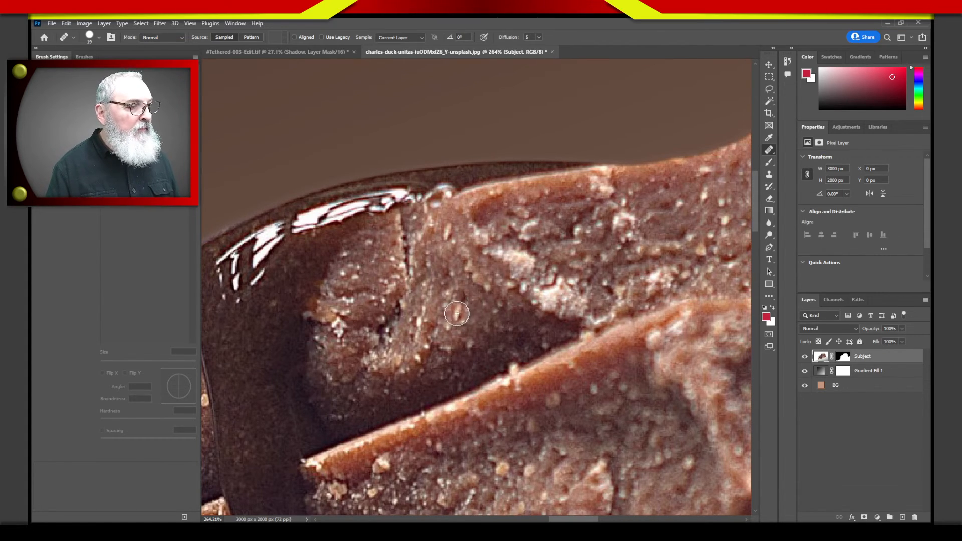
mouse_move(456, 315)
left_mouse_down()
mouse_move(465, 298)
mouse_move(451, 303)
mouse_move(448, 320)
mouse_move(462, 328)
mouse_move(474, 314)
mouse_move(465, 303)
mouse_move(449, 306)
mouse_move(443, 321)
mouse_move(465, 329)
mouse_move(475, 311)
mouse_move(461, 295)
mouse_move(443, 295)
mouse_move(445, 318)
mouse_move(468, 317)
mouse_move(475, 302)
mouse_move(459, 293)
mouse_move(440, 309)
mouse_move(444, 327)
mouse_move(455, 307)
left_mouse_up()
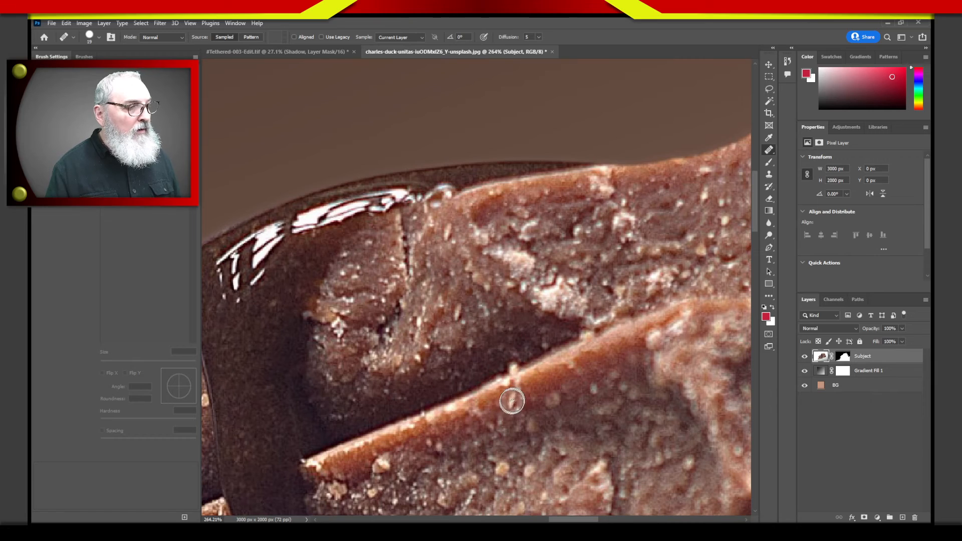
left_click(447, 238, "alt")
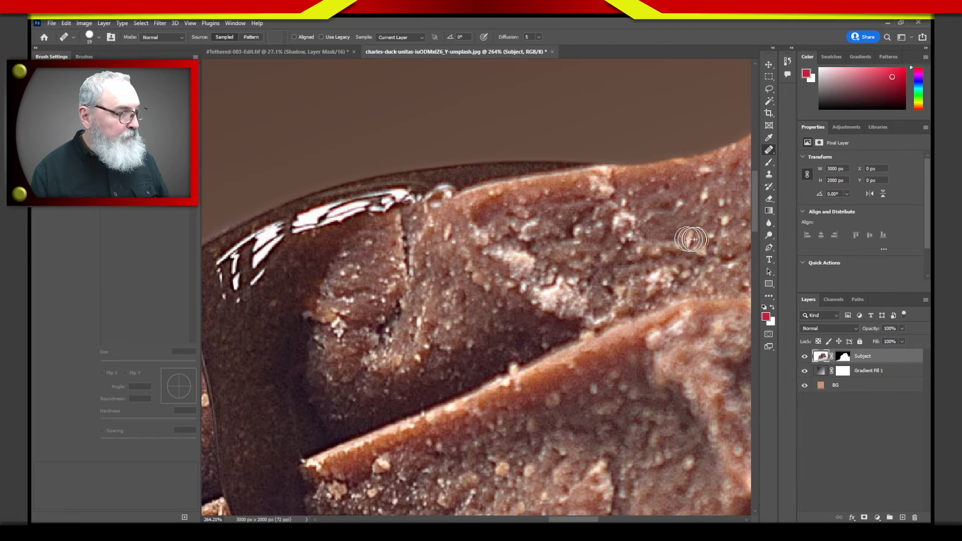
- Remove the small light crumb near the upper edge of the top chocolate piece with the Spot Healing Brush
right_click(770, 150)
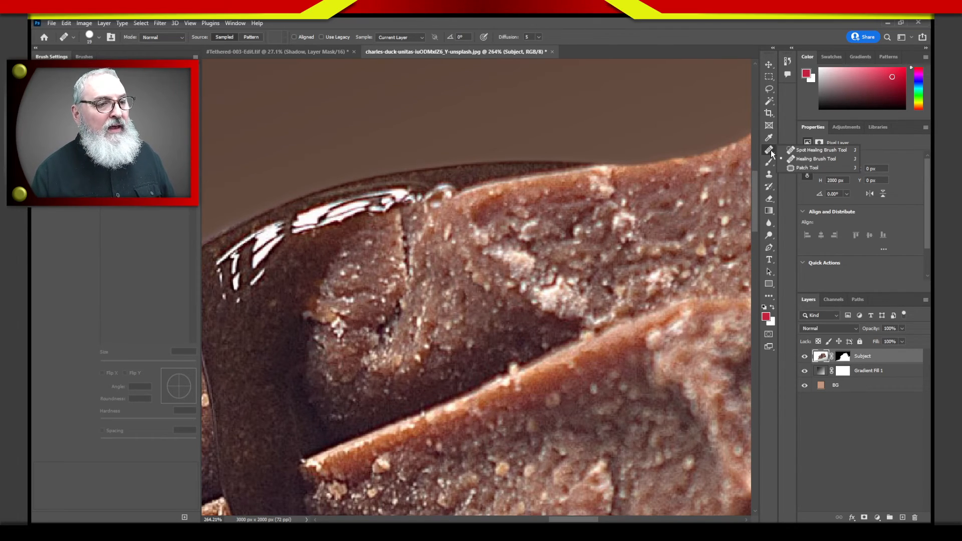
left_click(806, 148)
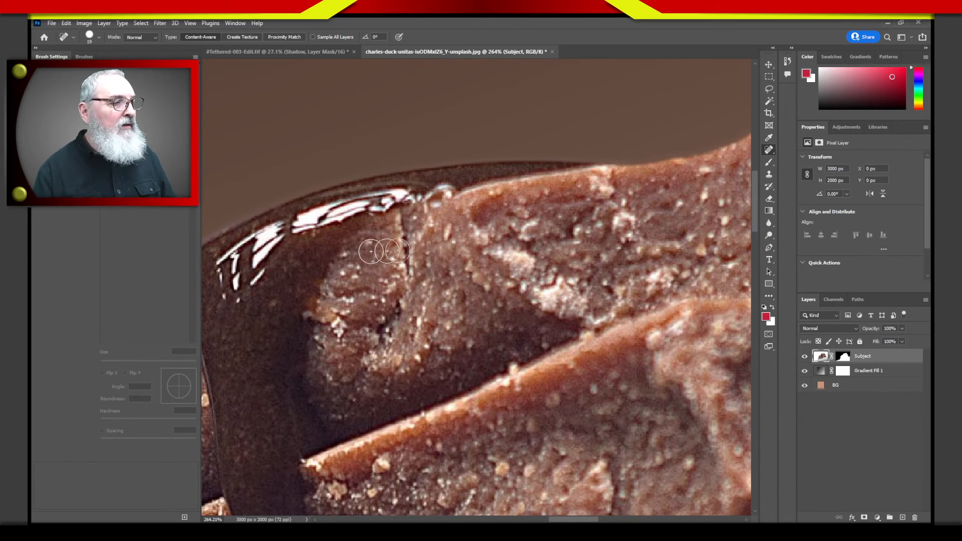
left_click(447, 231)
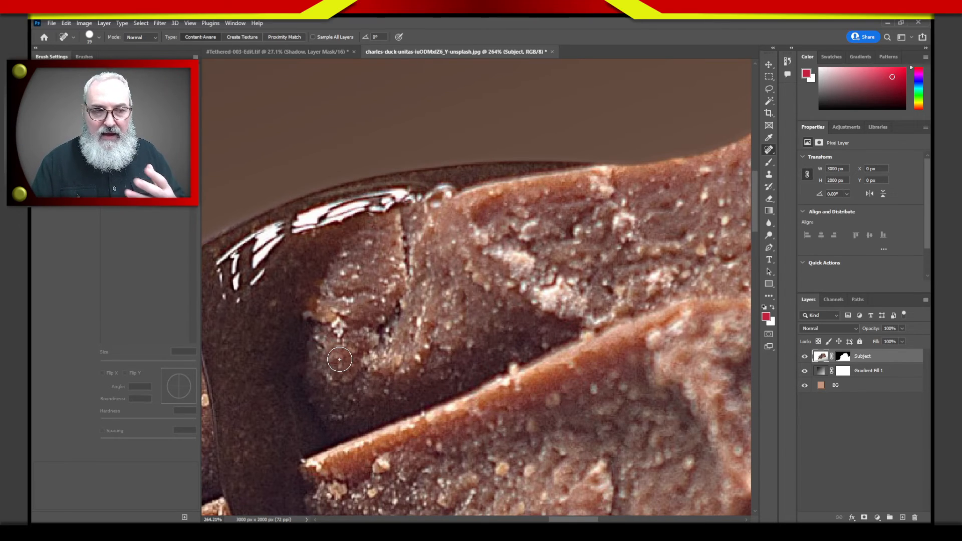
- Heal the scattered light crumbs in the middle of the top chocolate piece with the Healing Brush, sampling clean texture nearby
right_click(768, 150)
left_click(811, 158)
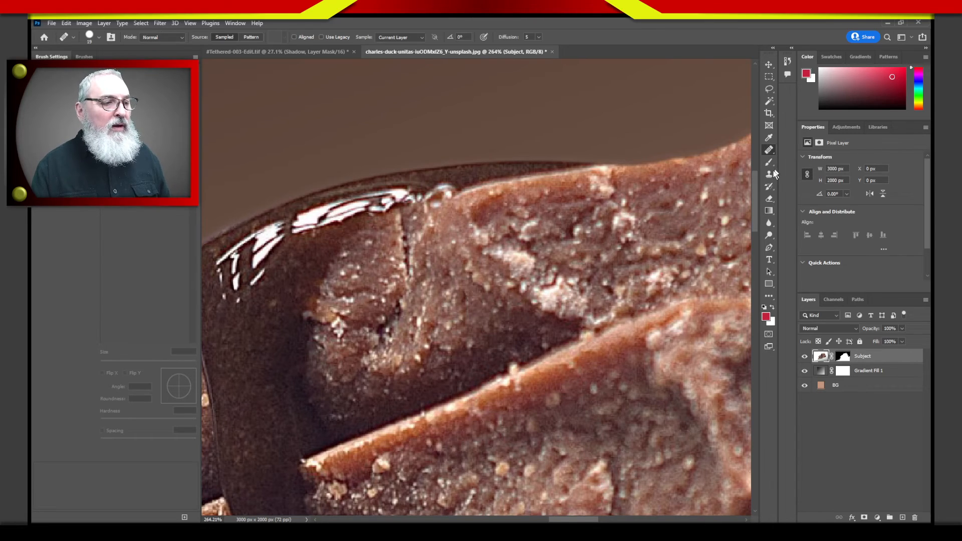
left_click(460, 301)
left_click(453, 284)
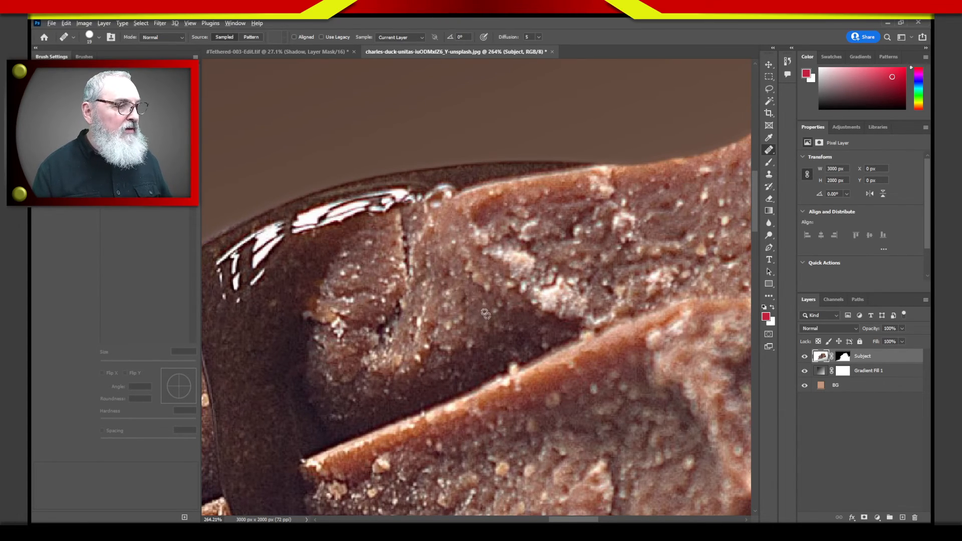
left_click(448, 274)
left_click(461, 327, "alt")
left_click(452, 297)
left_click(475, 311)
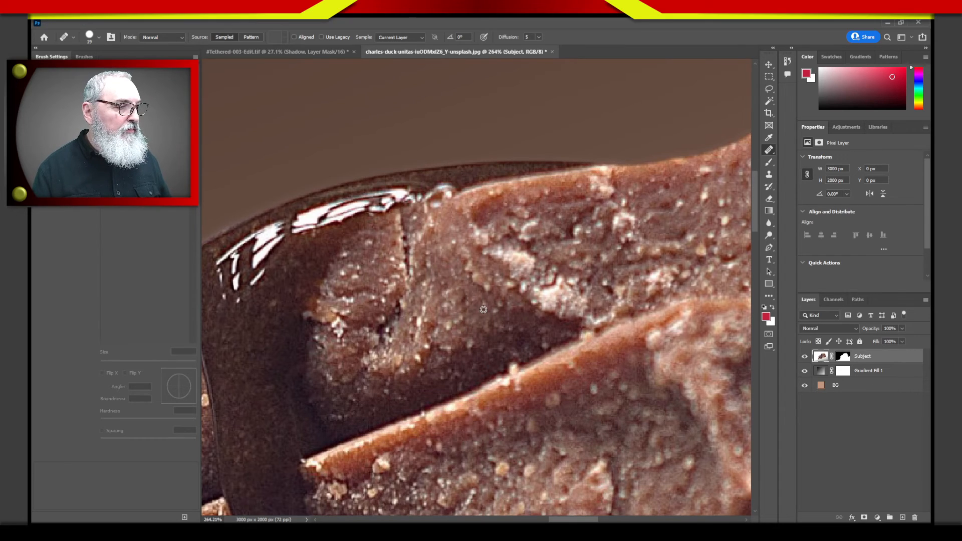
left_click(444, 304)
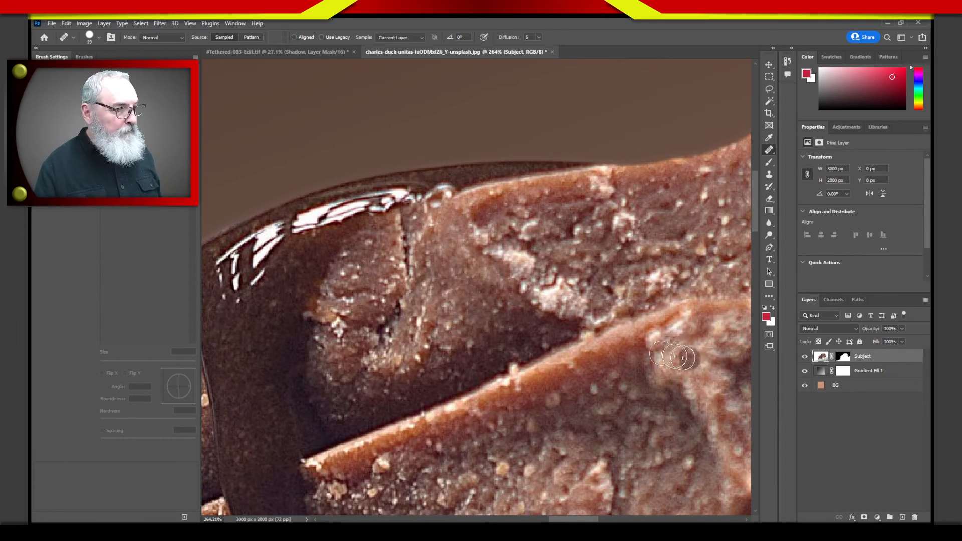
- Heal the dark vertical crack in the top chocolate piece using texture sampled beside it, and deselect all layers
left_click(438, 247, "alt")
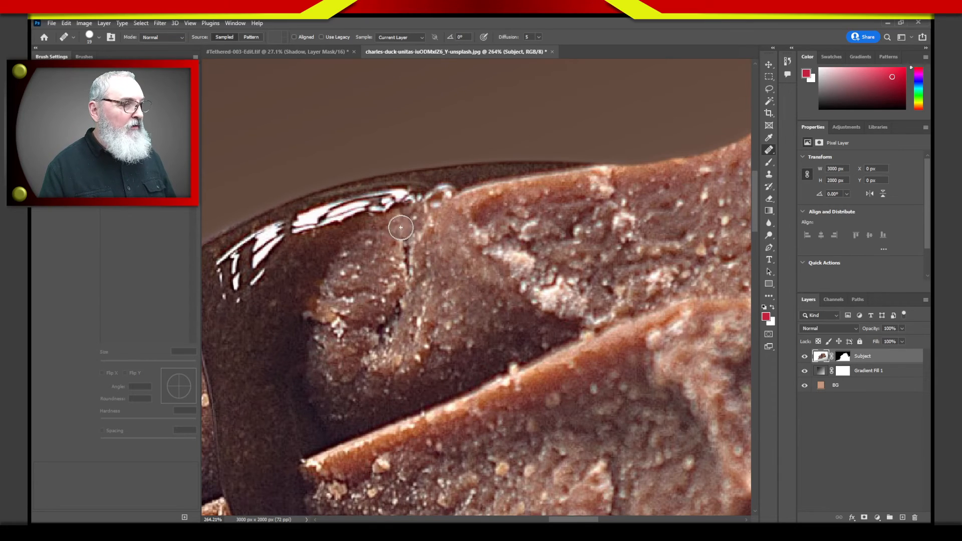
left_click_drag(401, 223, 410, 251)
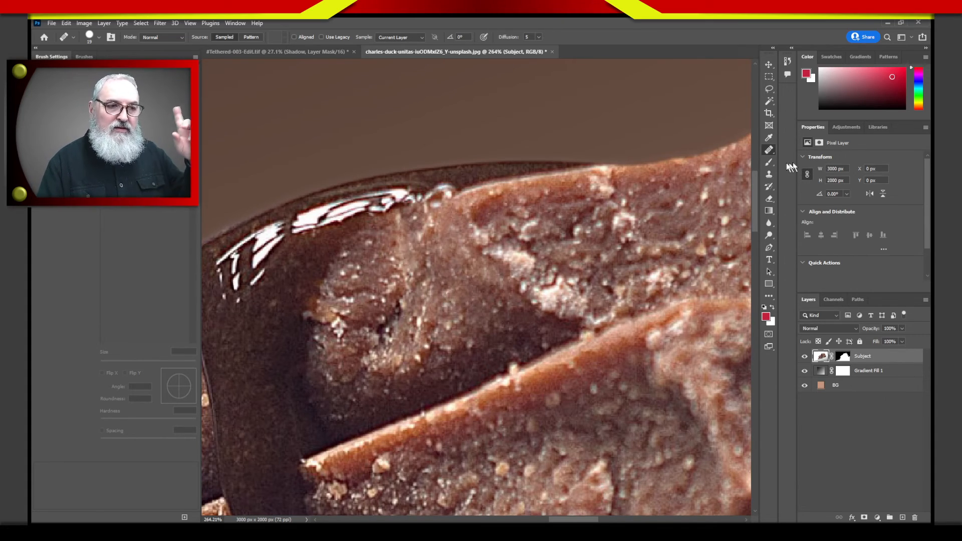
right_click(769, 150)
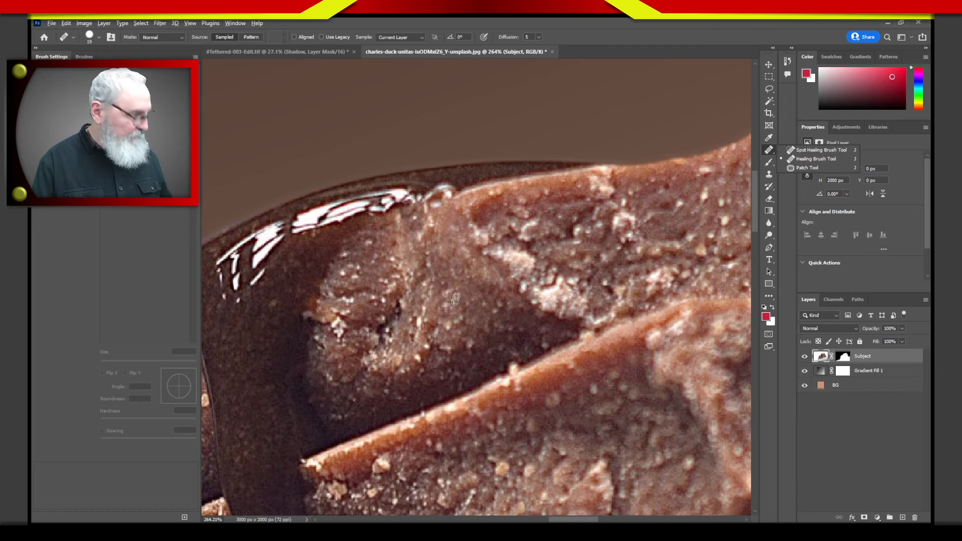
left_click(450, 296, "alt")
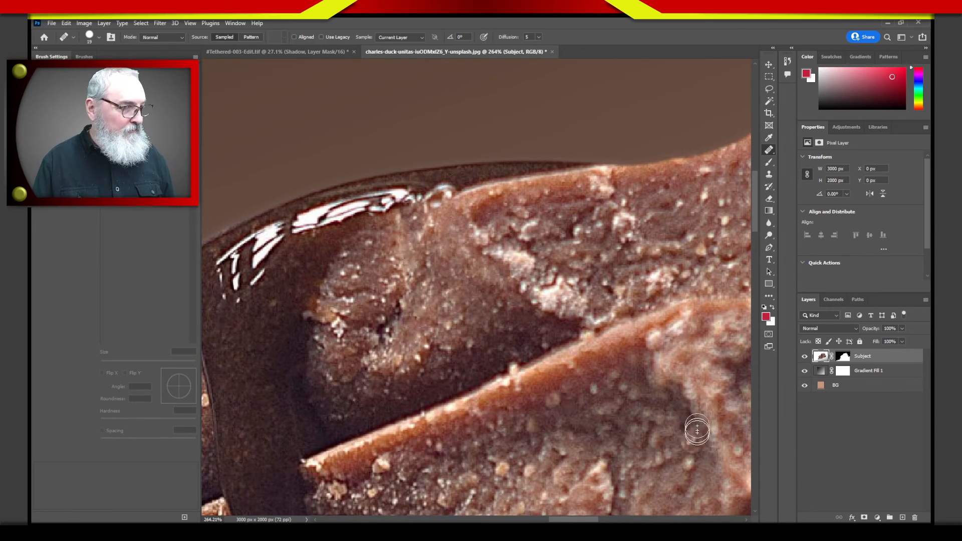
left_click(876, 485)
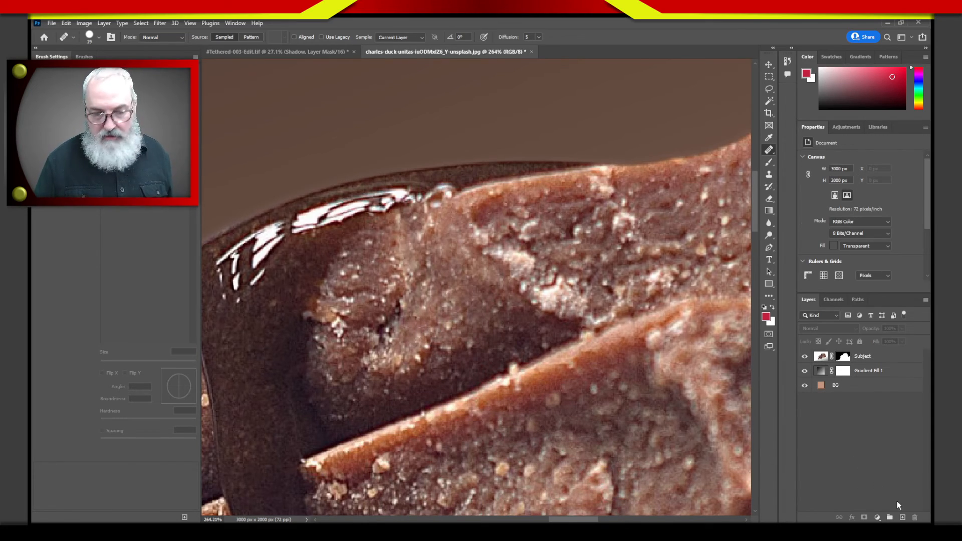